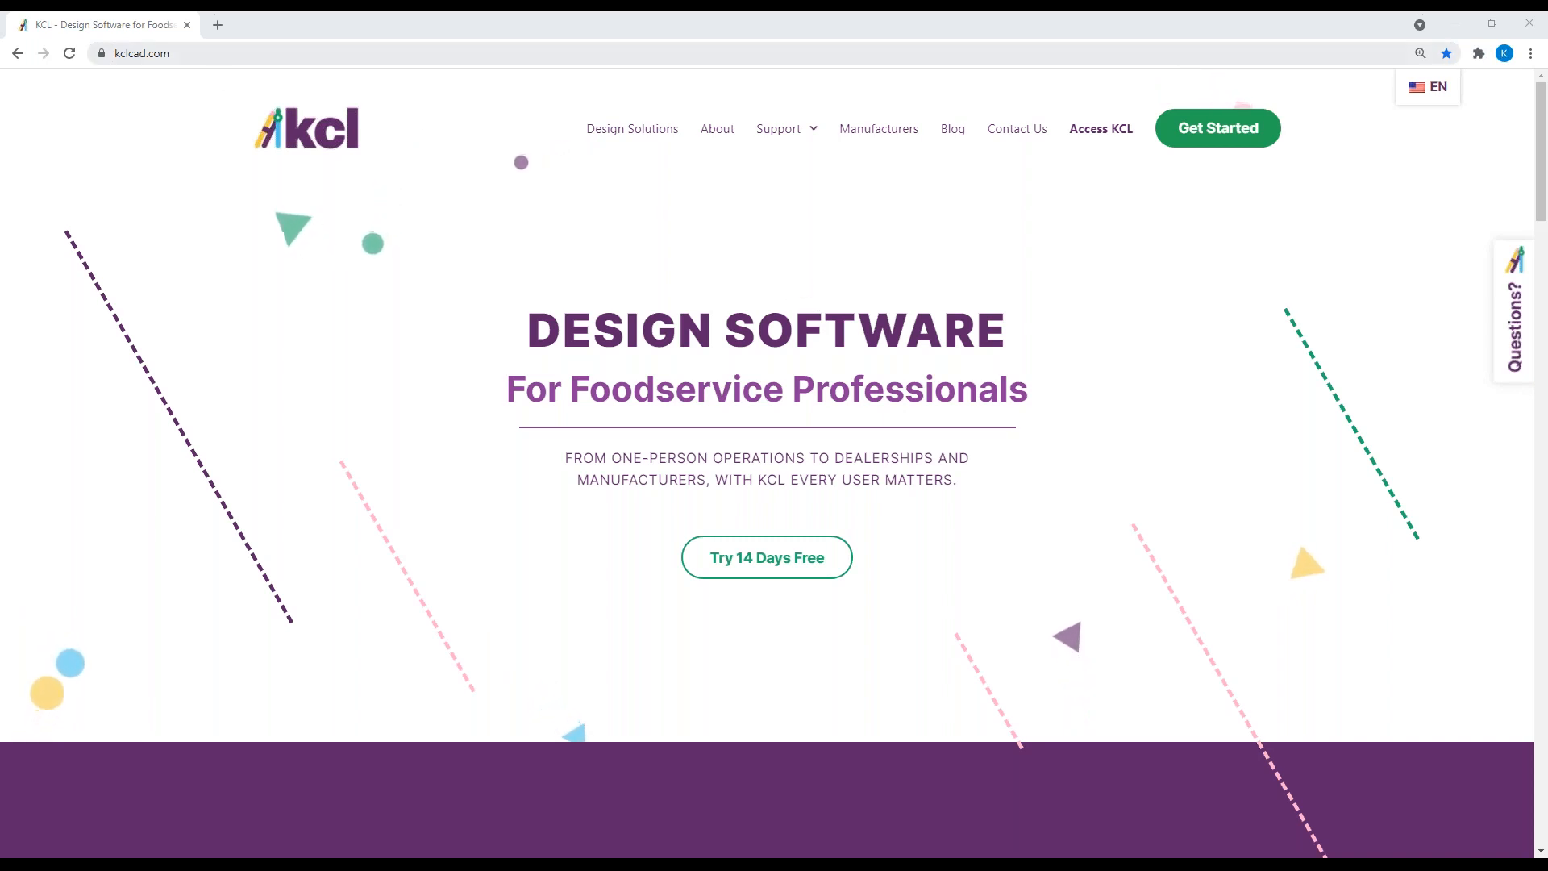
Step: Open the Access KCL page on kclcad.com and download the KCL BIM/CAD Designer installer
{"action": "left_click", "coordinate": [195, 54]}
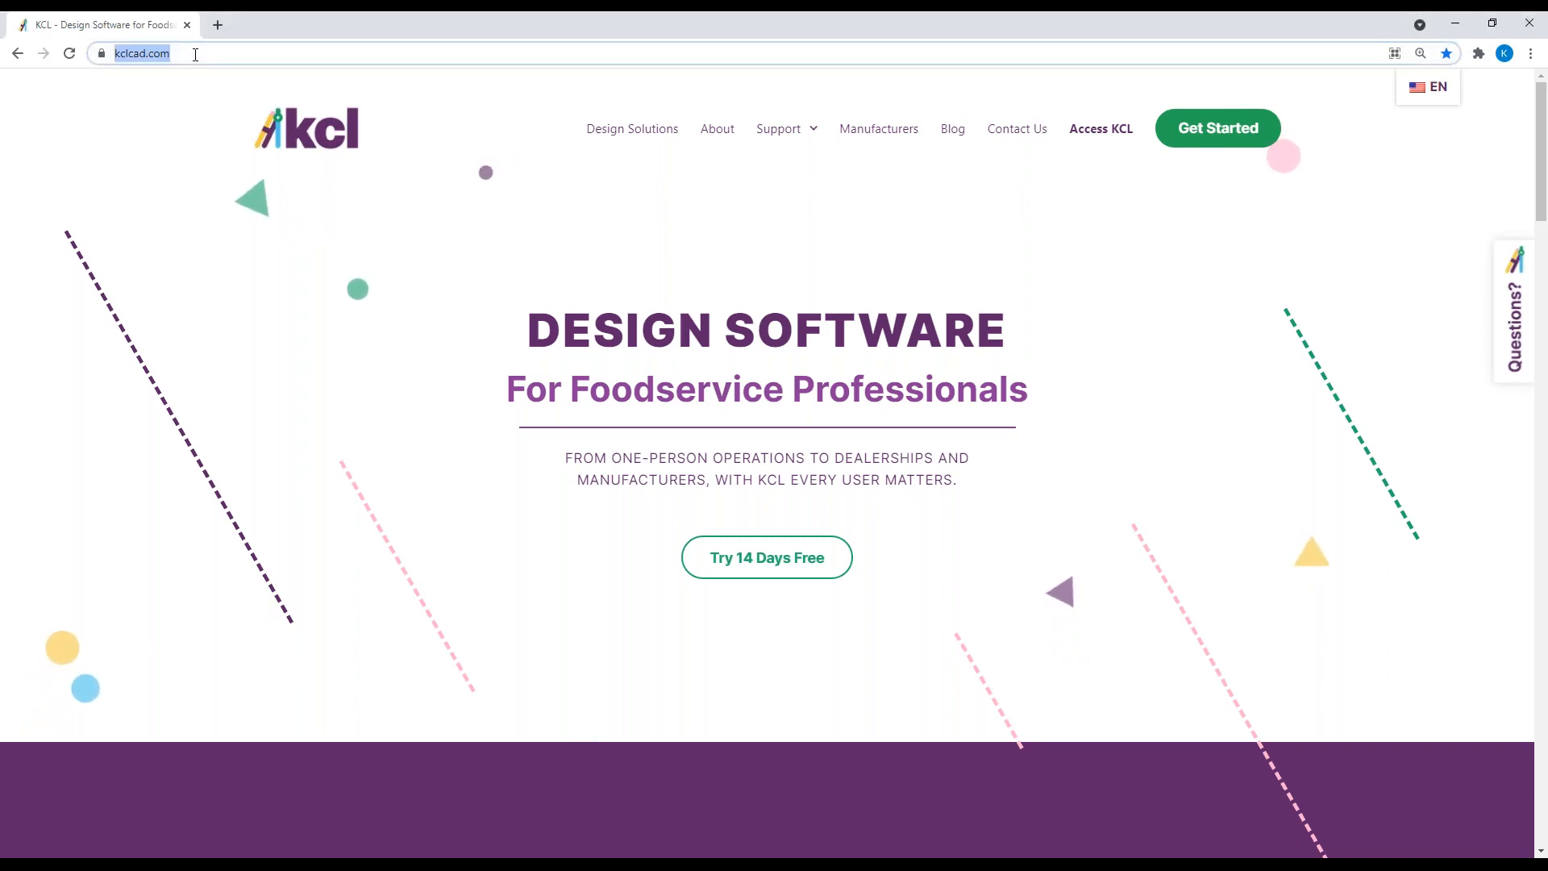
{"action": "left_click", "coordinate": [1095, 132]}
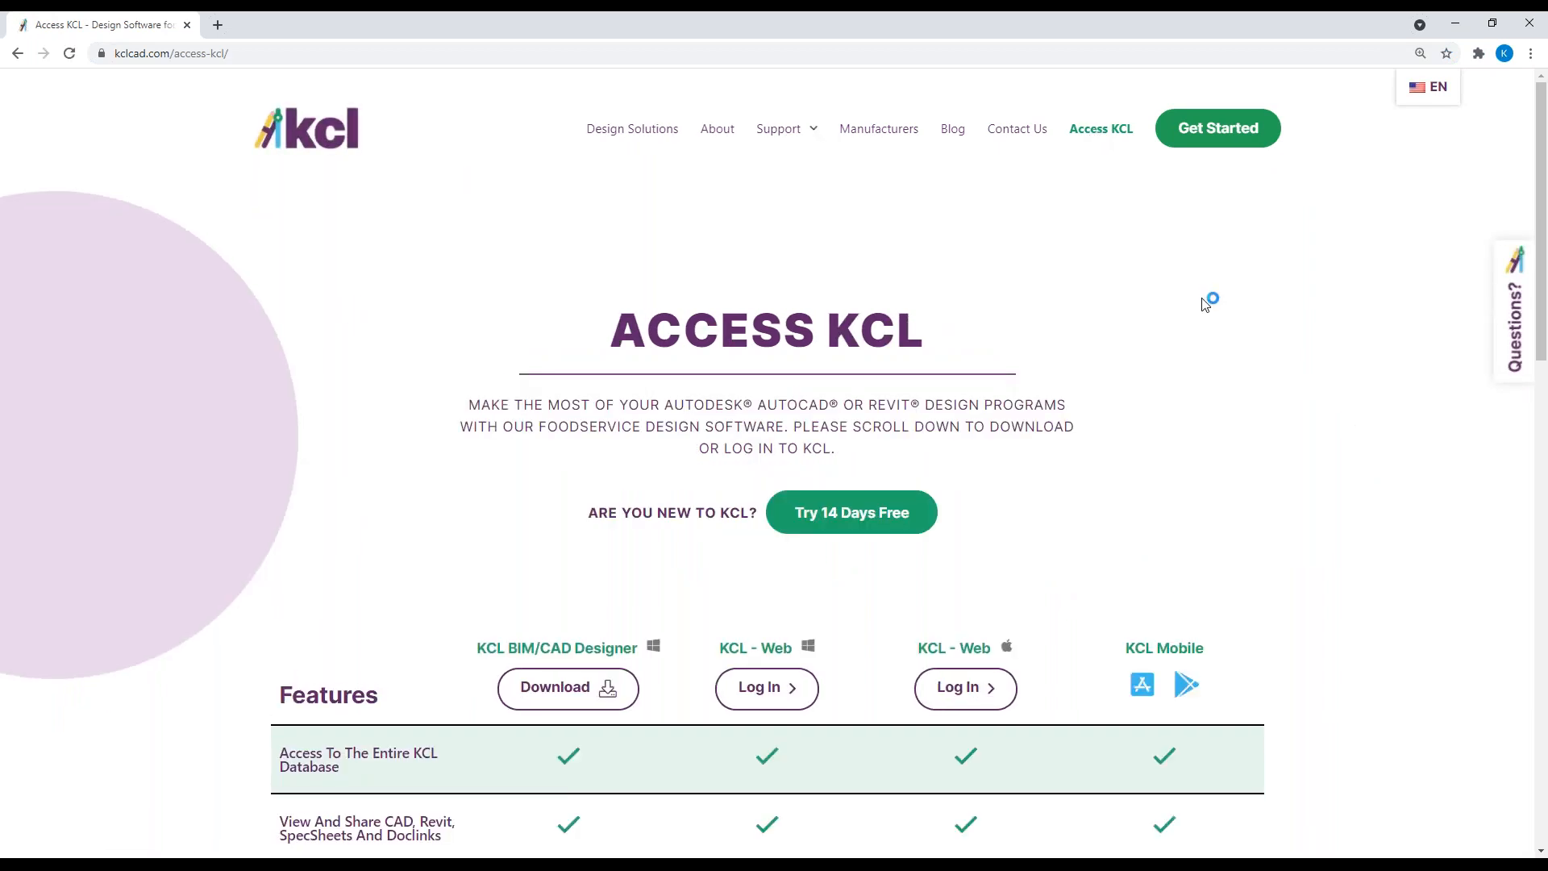
{"action": "scroll", "coordinate": [1210, 300], "scroll_direction": "down", "scroll_amount": 2}
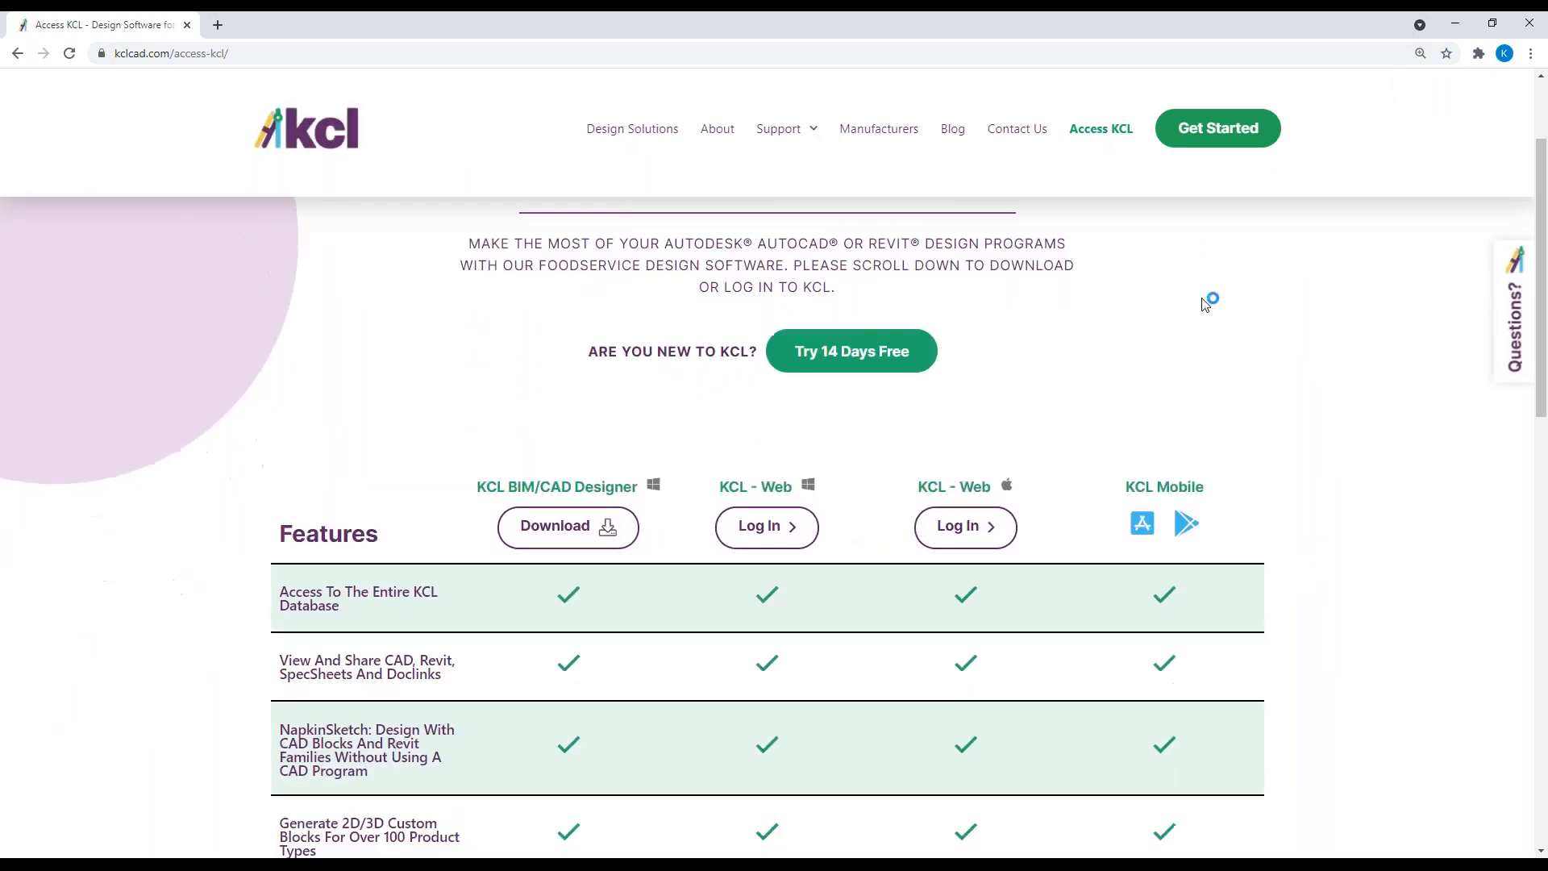
{"action": "left_click", "coordinate": [569, 524]}
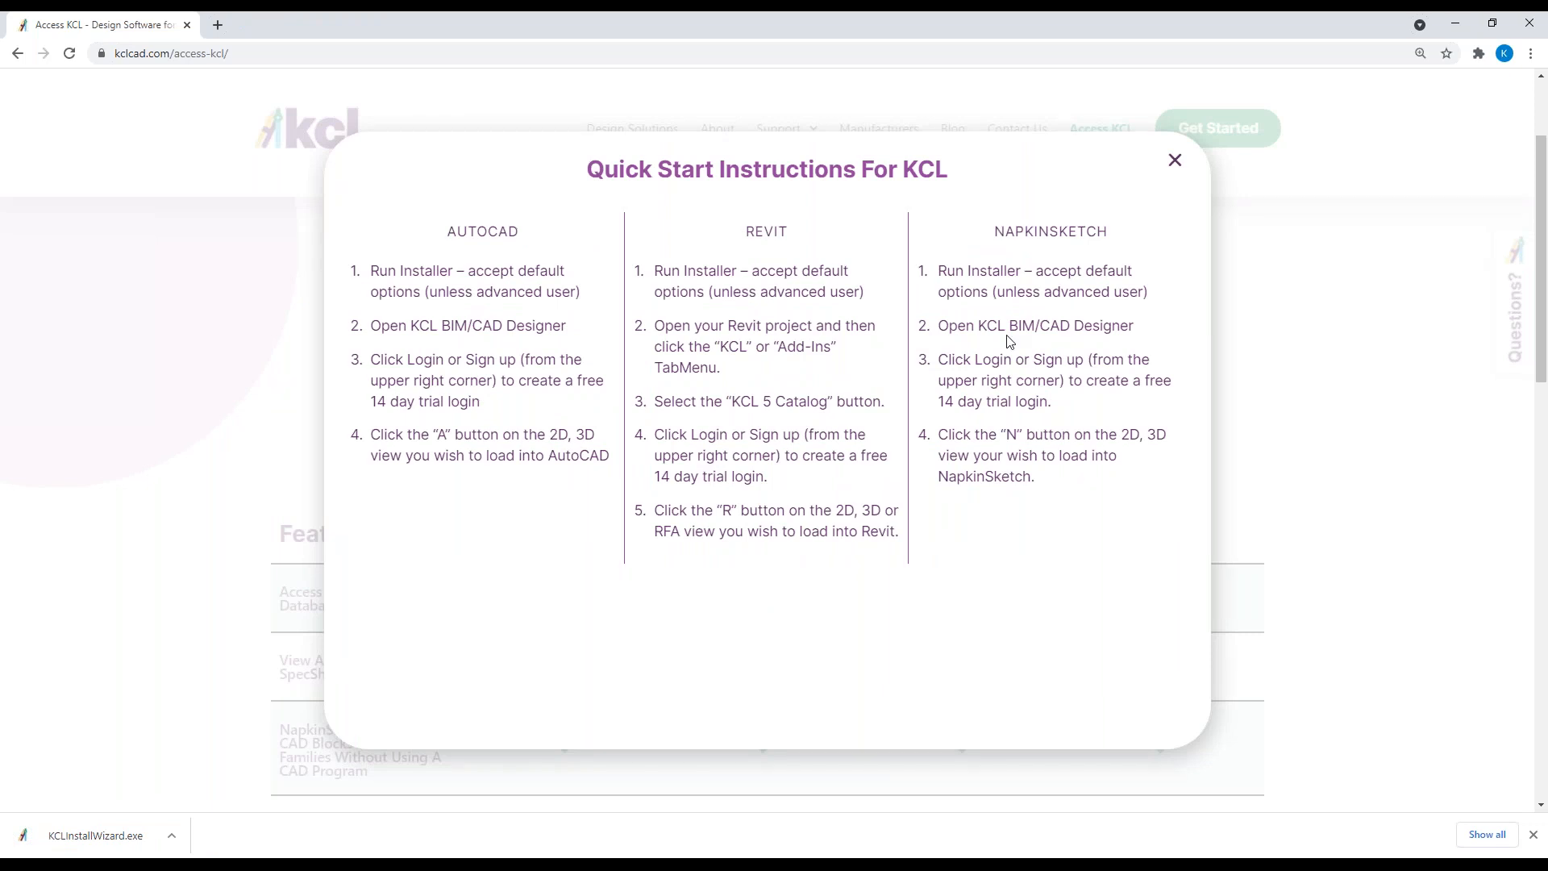
Step: Run KCLInstallWizard.exe, review the Modify features and install location with their default options, and cancel the installer
{"action": "left_click", "coordinate": [172, 837]}
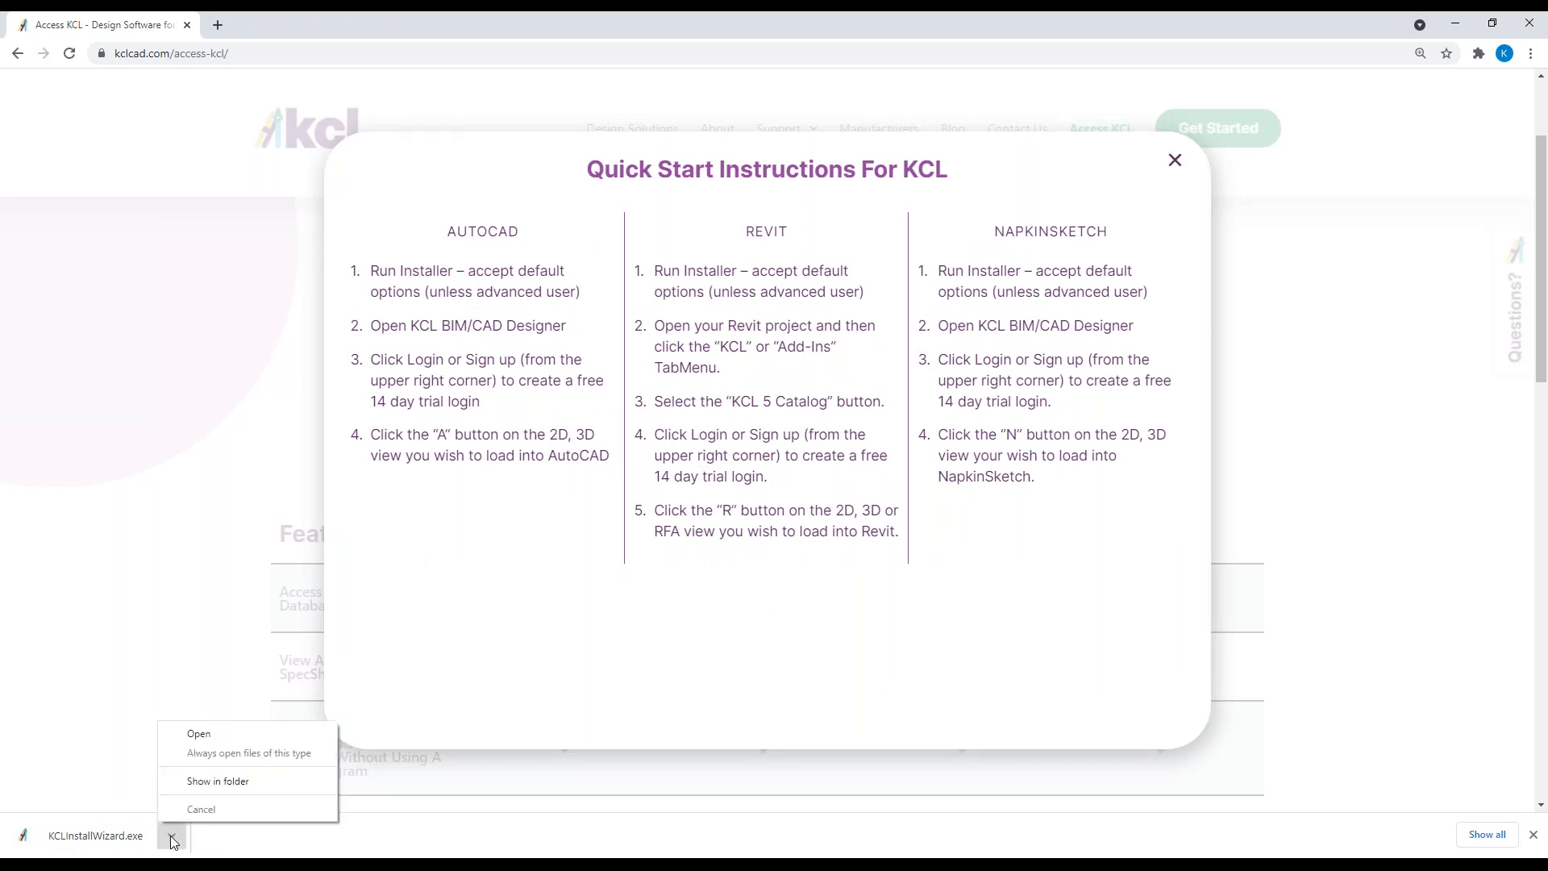
{"action": "left_click", "coordinate": [211, 734]}
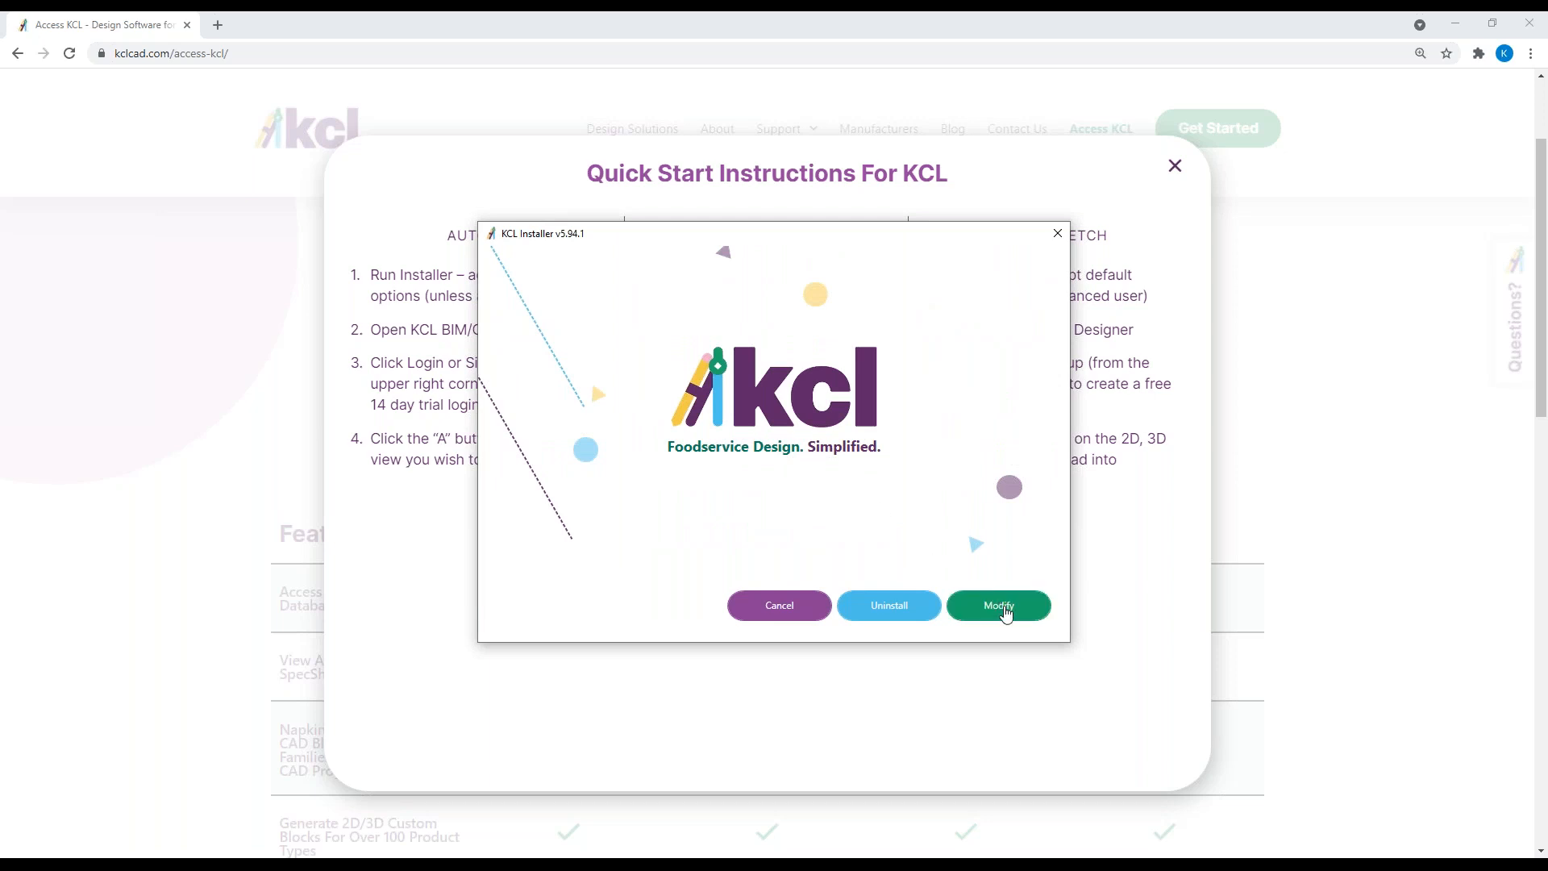
{"action": "left_click", "coordinate": [1008, 614]}
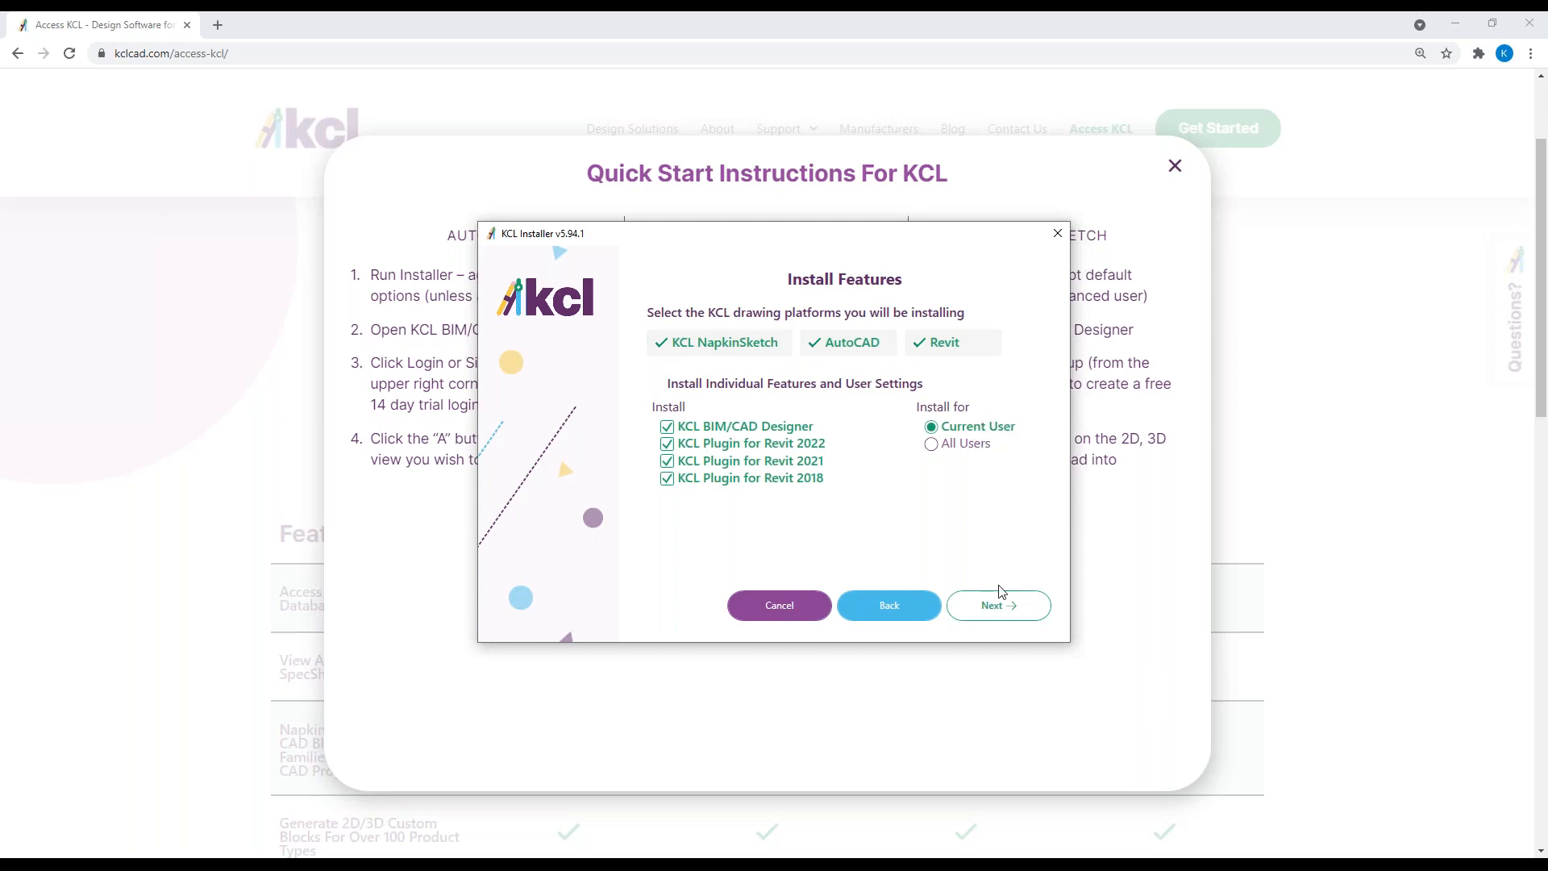
{"action": "left_click", "coordinate": [999, 606]}
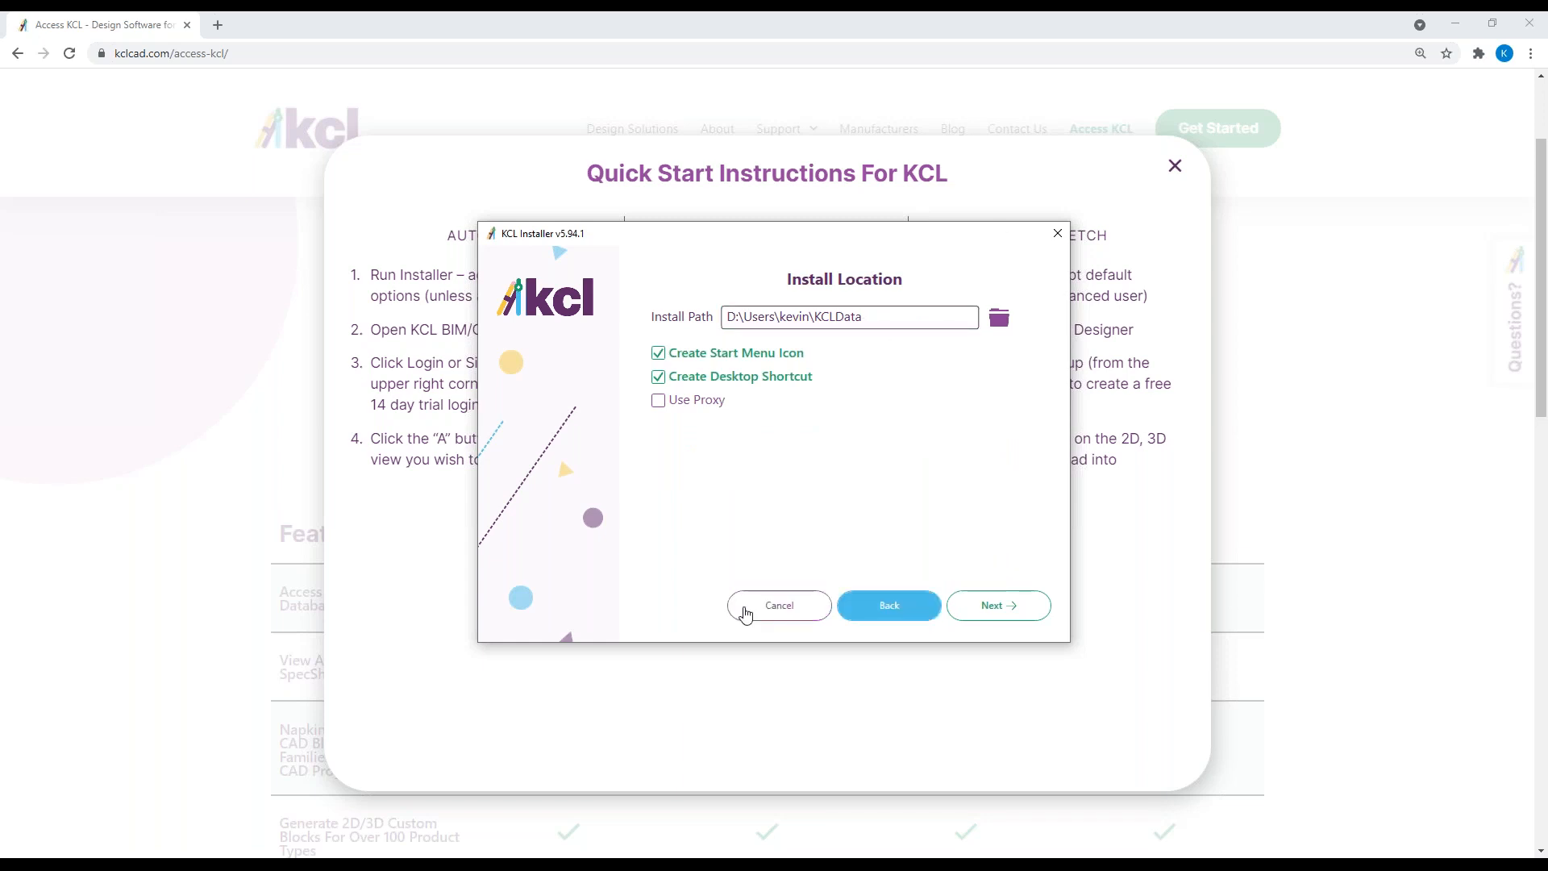
{"action": "left_click", "coordinate": [779, 605]}
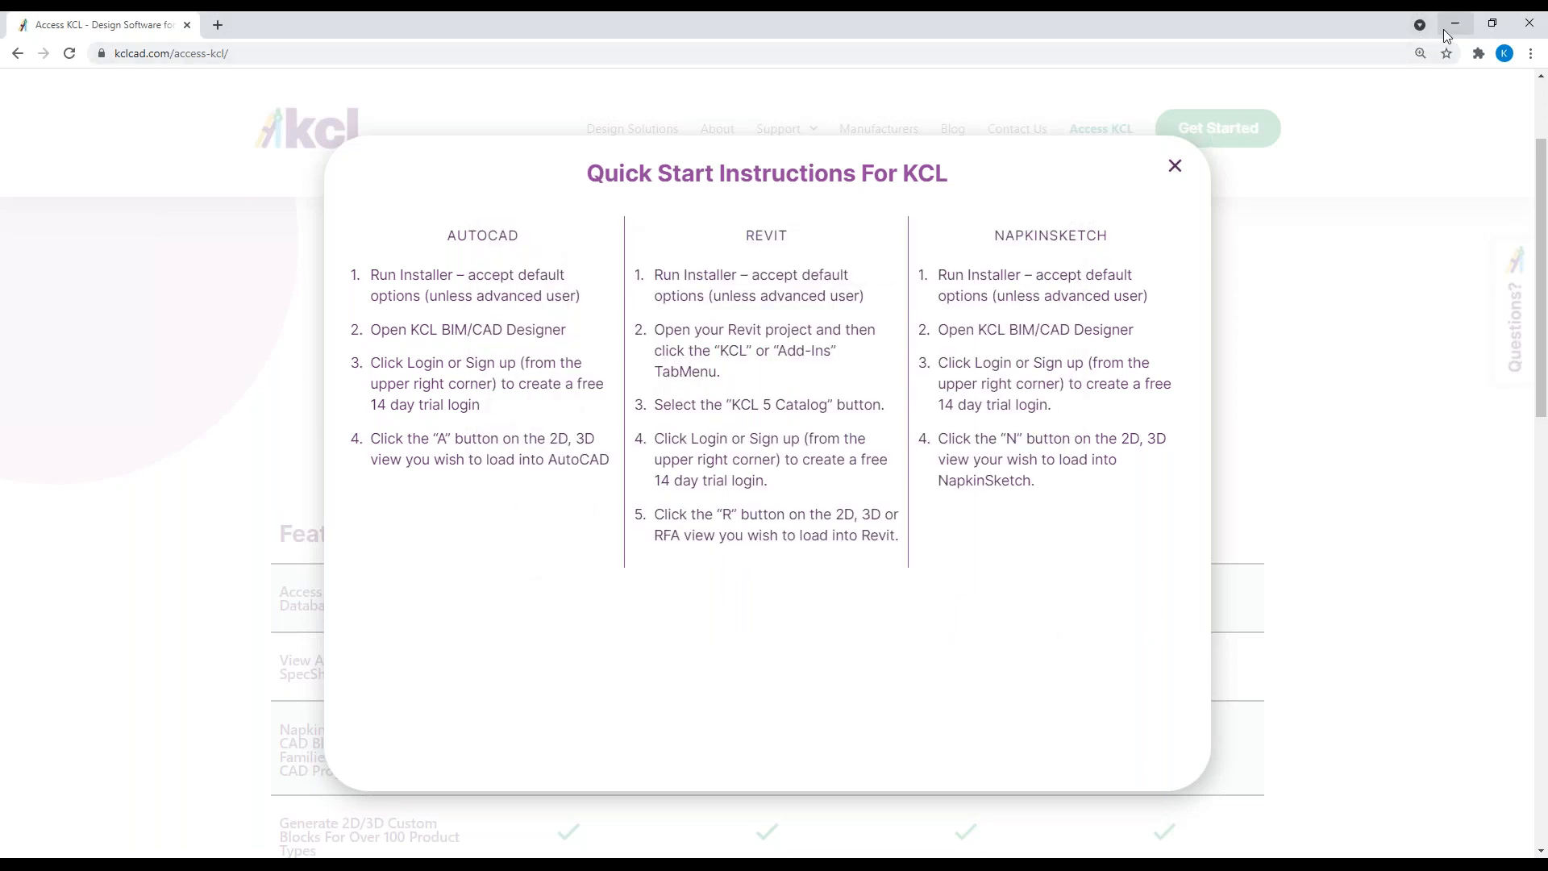
Step: Switch to KCL BIM/CAD Designer, look over the saved groups list, and return to the catalog
{"action": "left_click", "coordinate": [551, 865]}
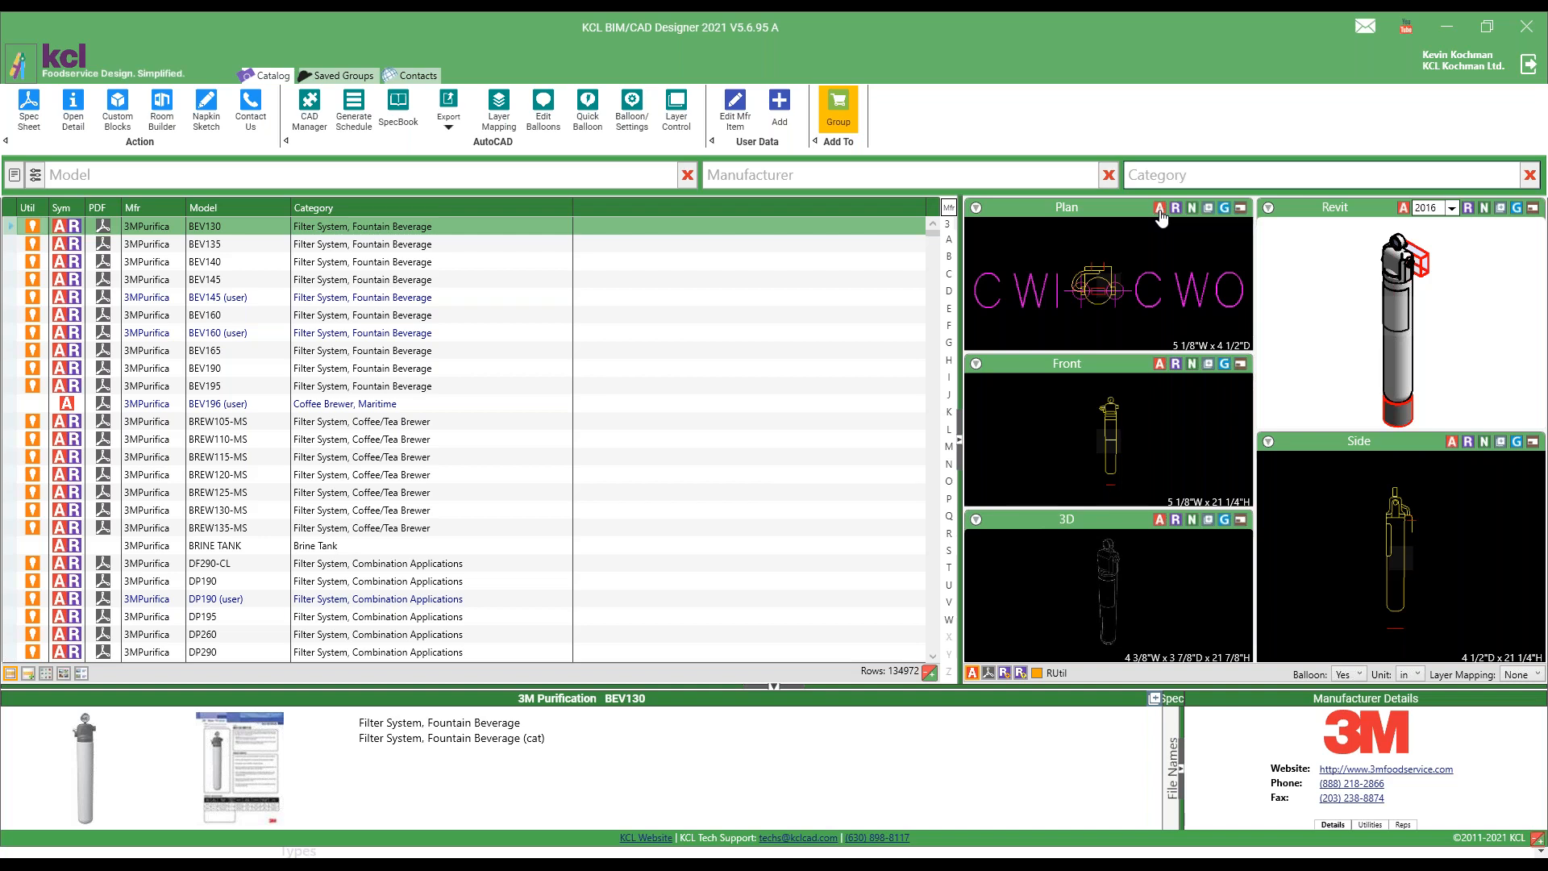
{"action": "left_click", "coordinate": [349, 81]}
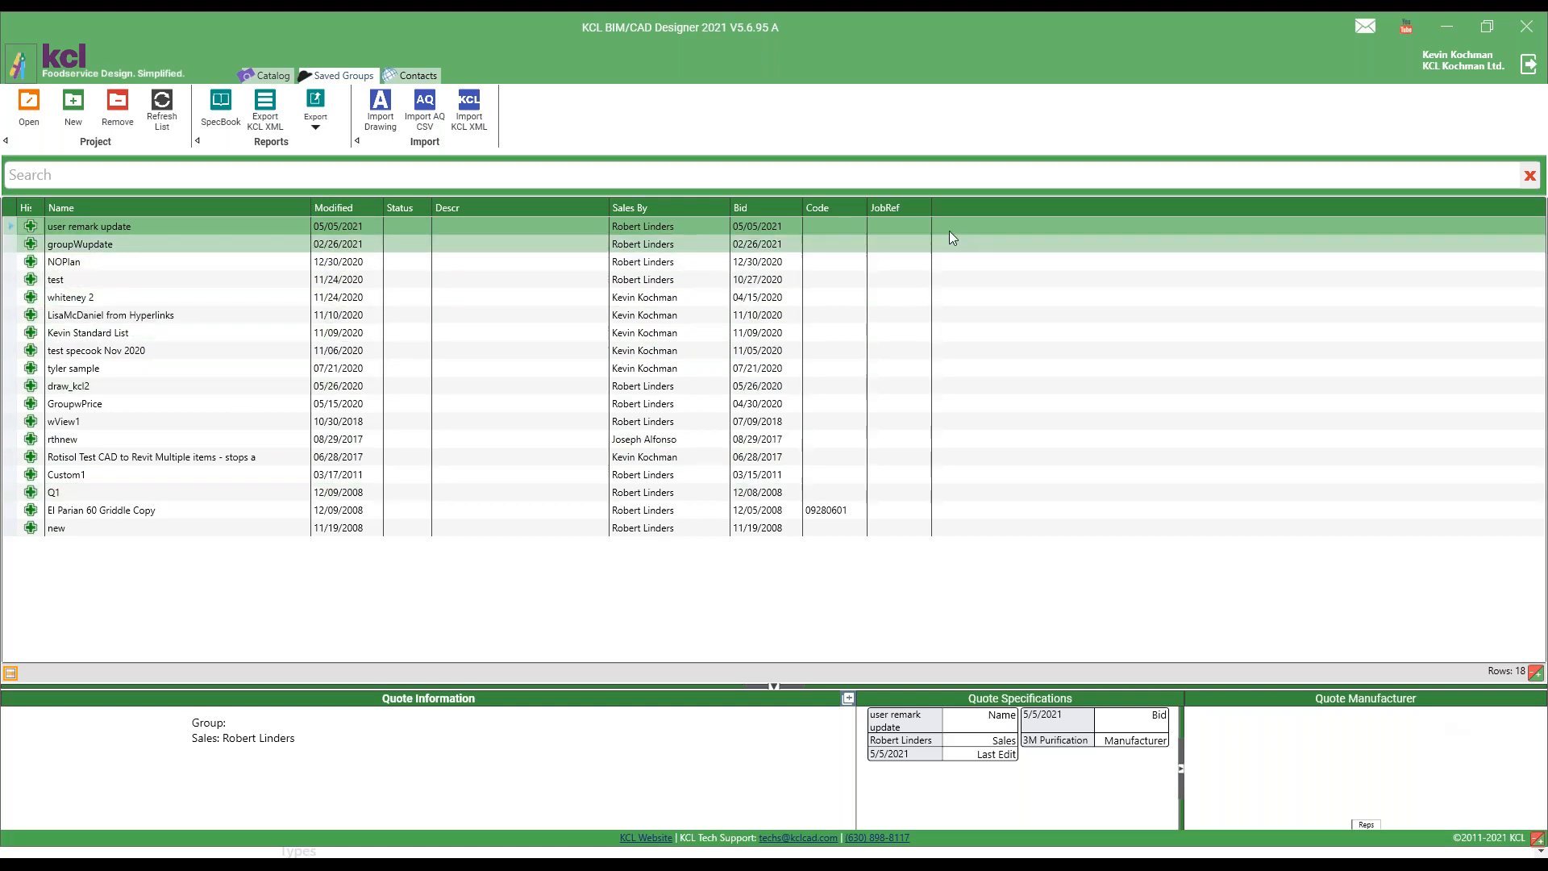
{"action": "left_click", "coordinate": [267, 81]}
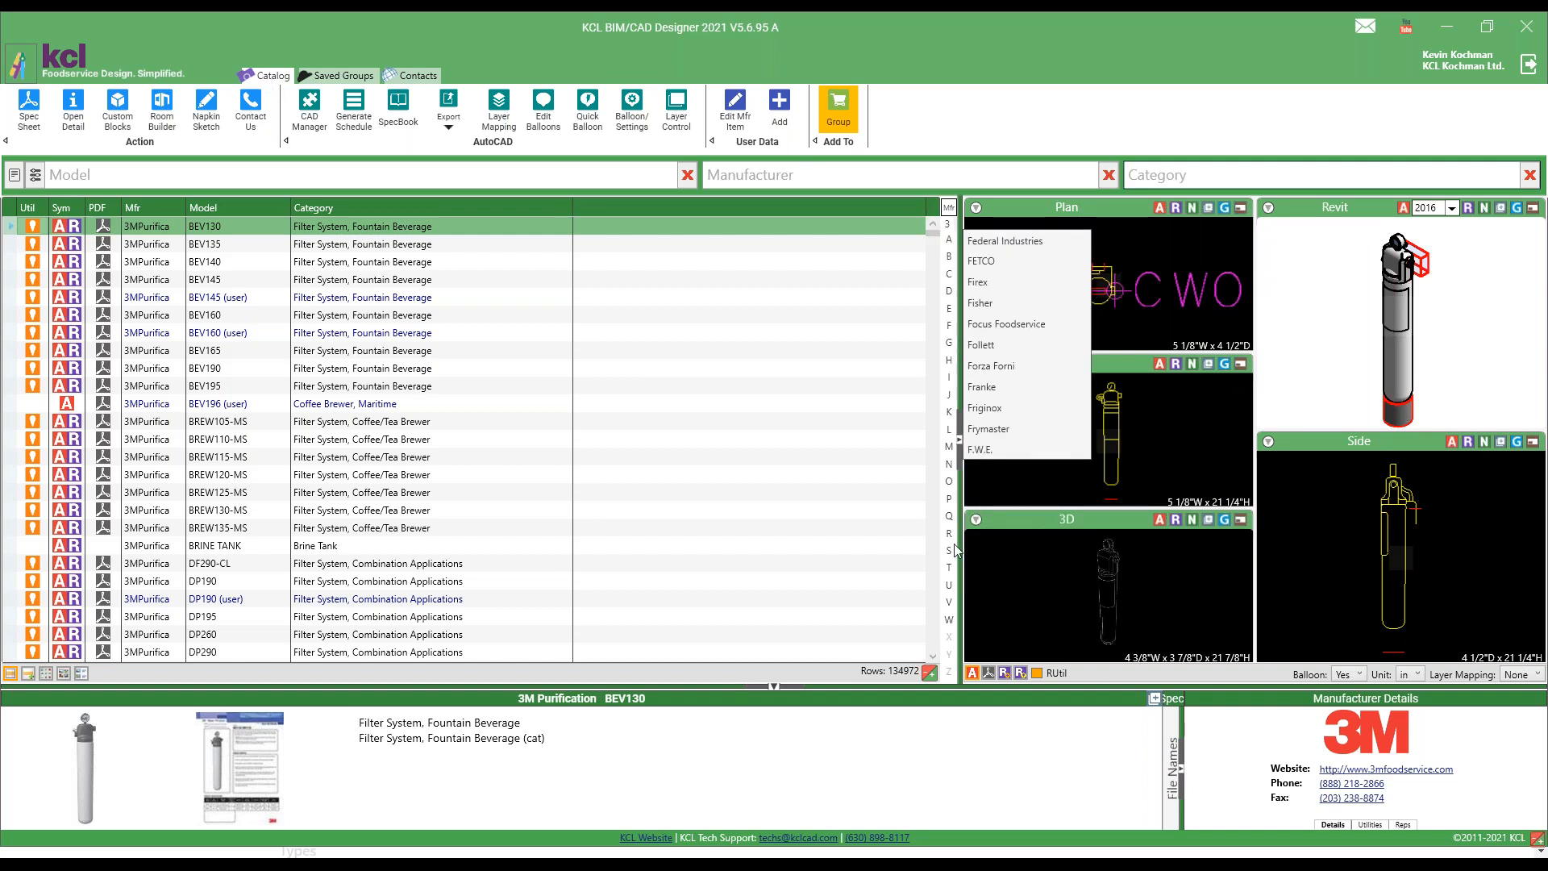
Step: Jump to Spaceman USA in the catalog and send the plan and front views of model 6236A-C to the group
{"action": "mouse_move", "coordinate": [949, 550]}
{"action": "left_click", "coordinate": [998, 577]}
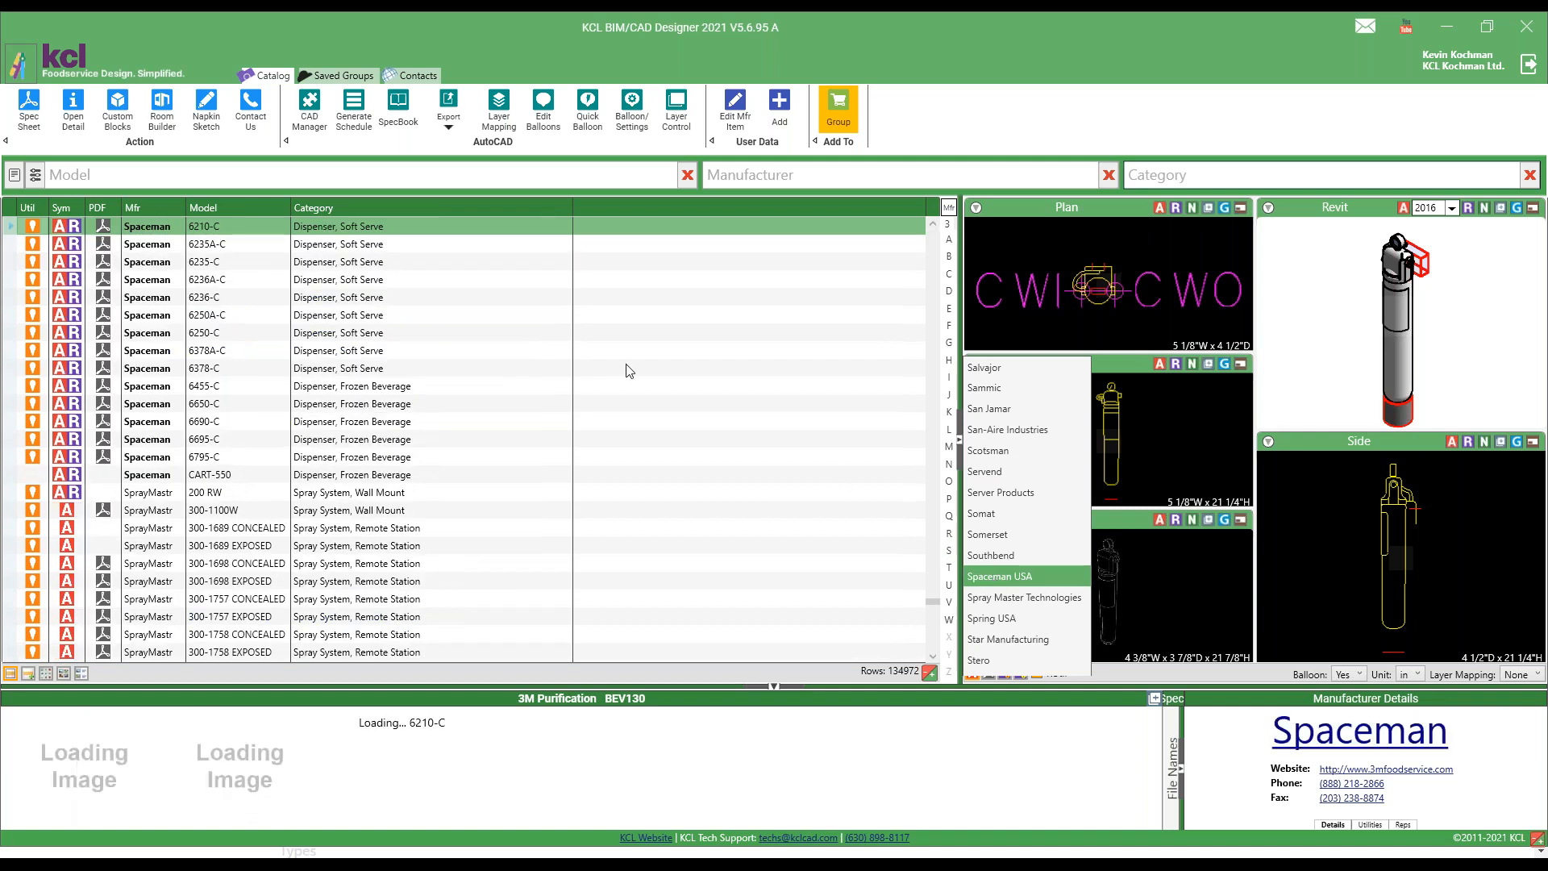
{"action": "left_click", "coordinate": [362, 279]}
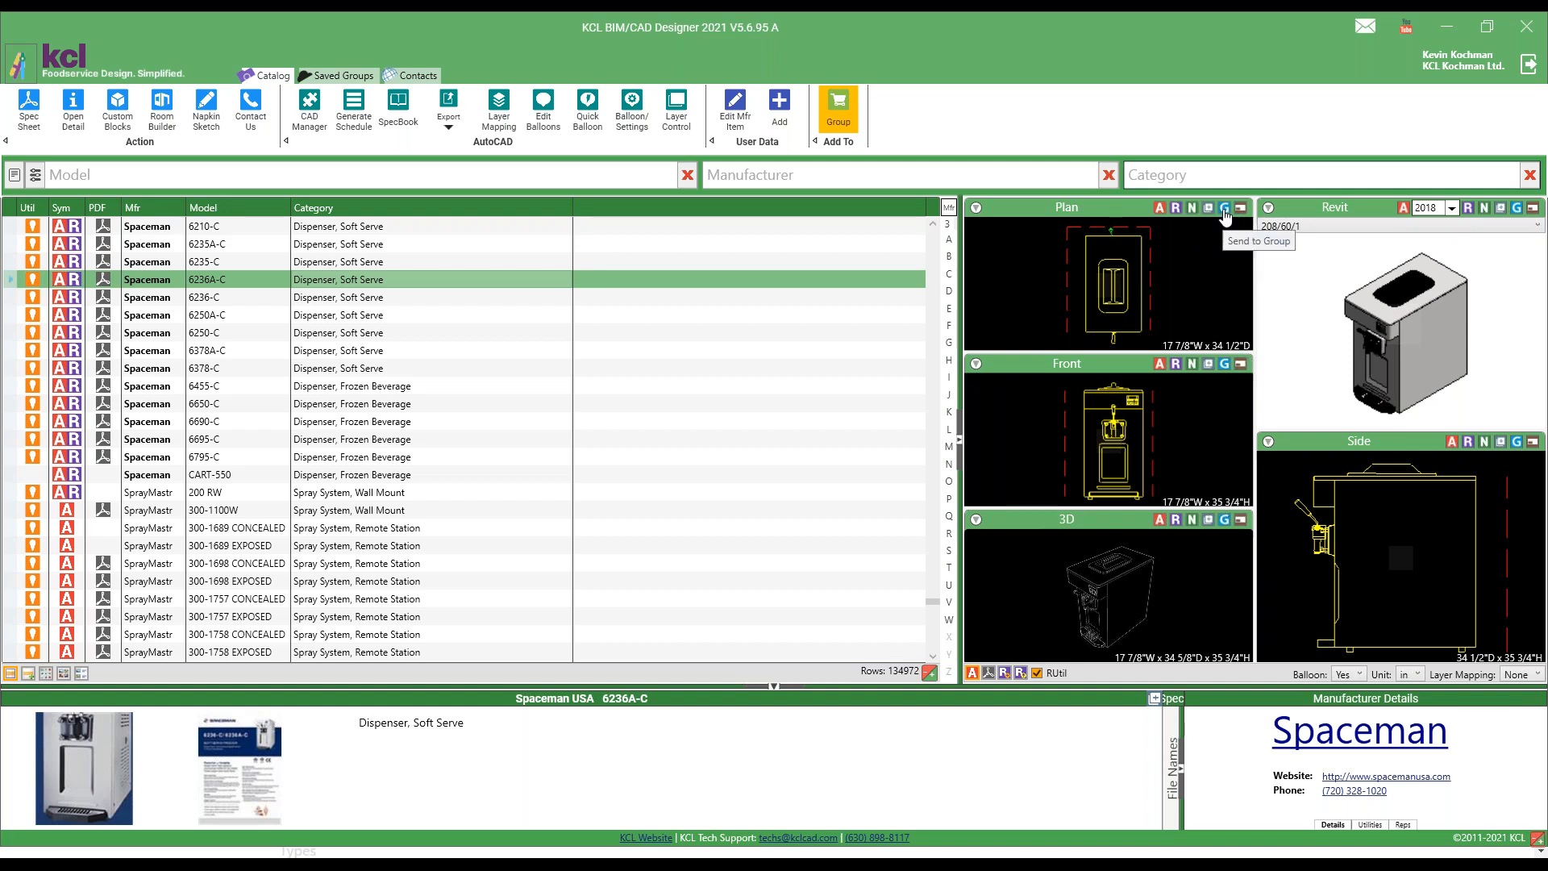
{"action": "left_click", "coordinate": [1226, 214]}
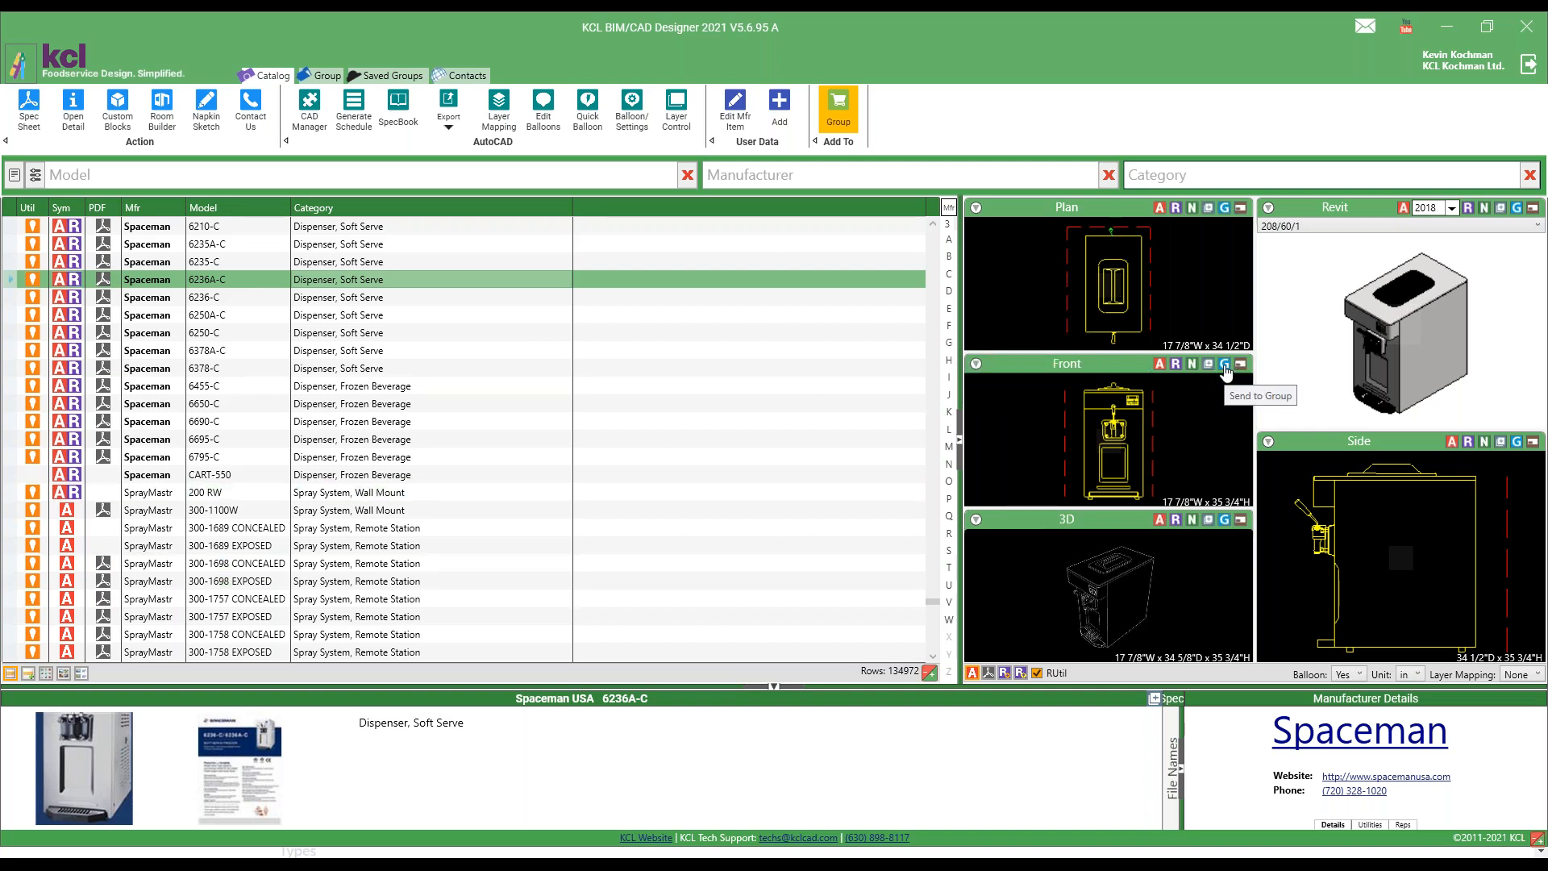
{"action": "left_click", "coordinate": [1225, 364]}
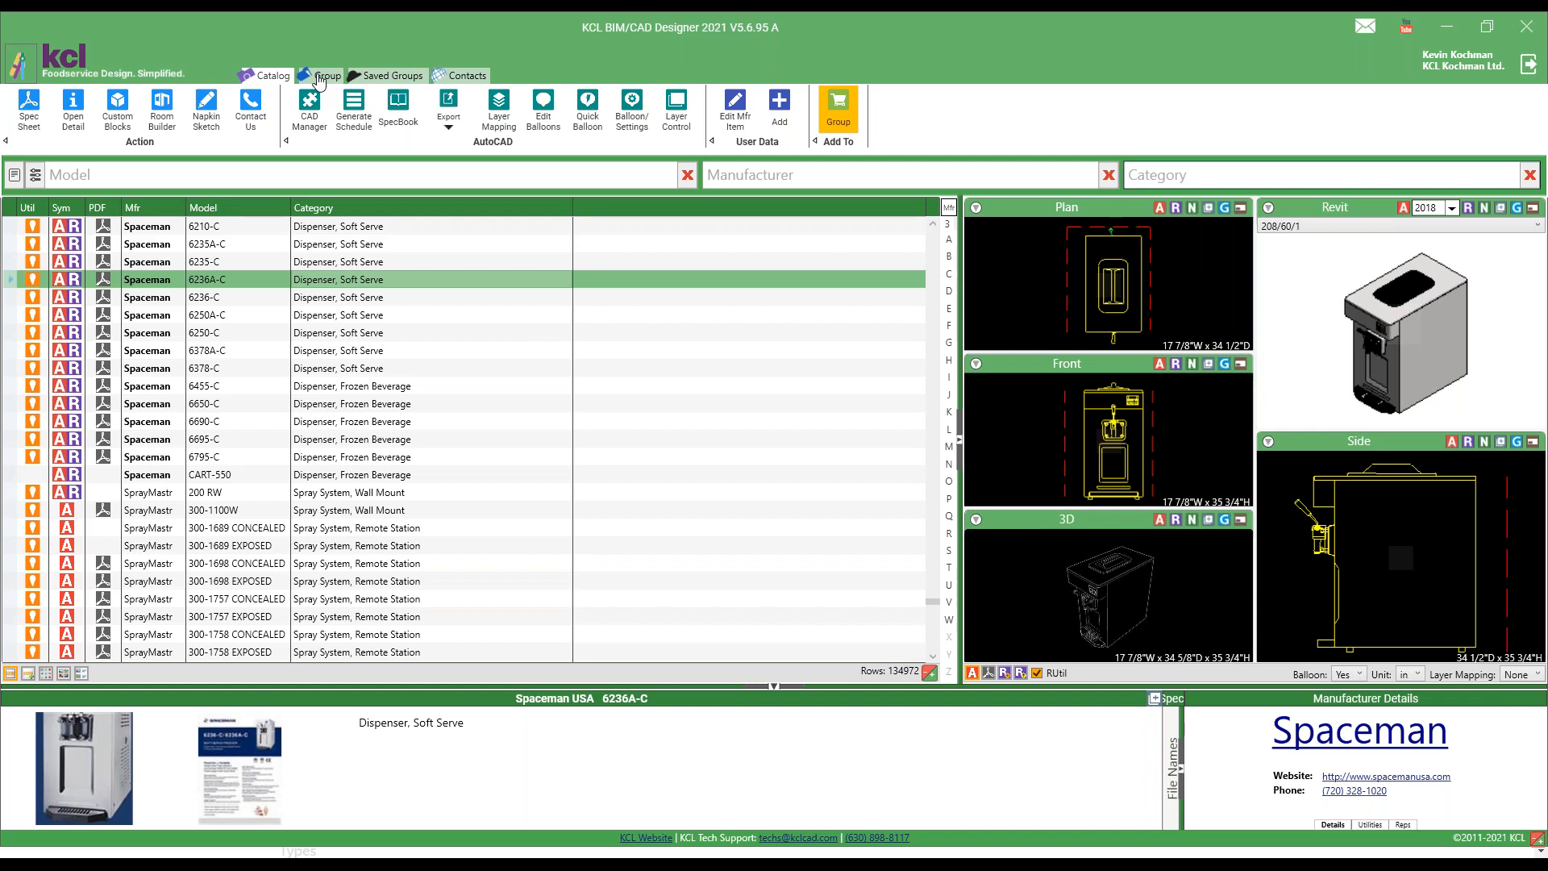
Step: Select both 6236A-C items in the group and send their default views to AutoCAD
{"action": "left_click", "coordinate": [320, 78]}
{"action": "left_click", "coordinate": [196, 227]}
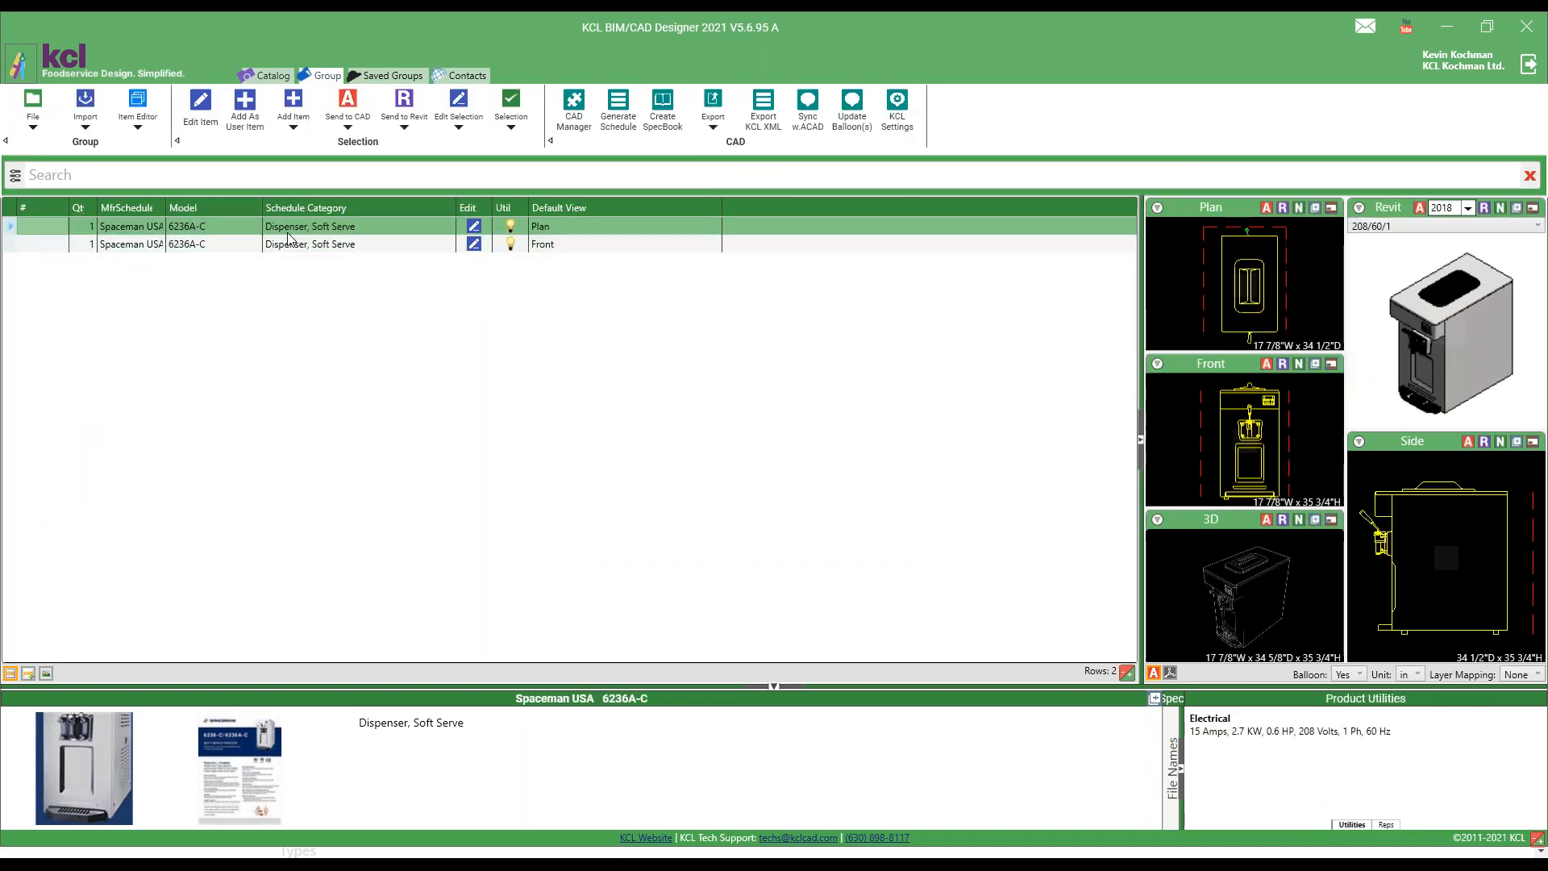
{"action": "left_click", "coordinate": [214, 226]}
{"action": "key", "text": "ctrl+a"}
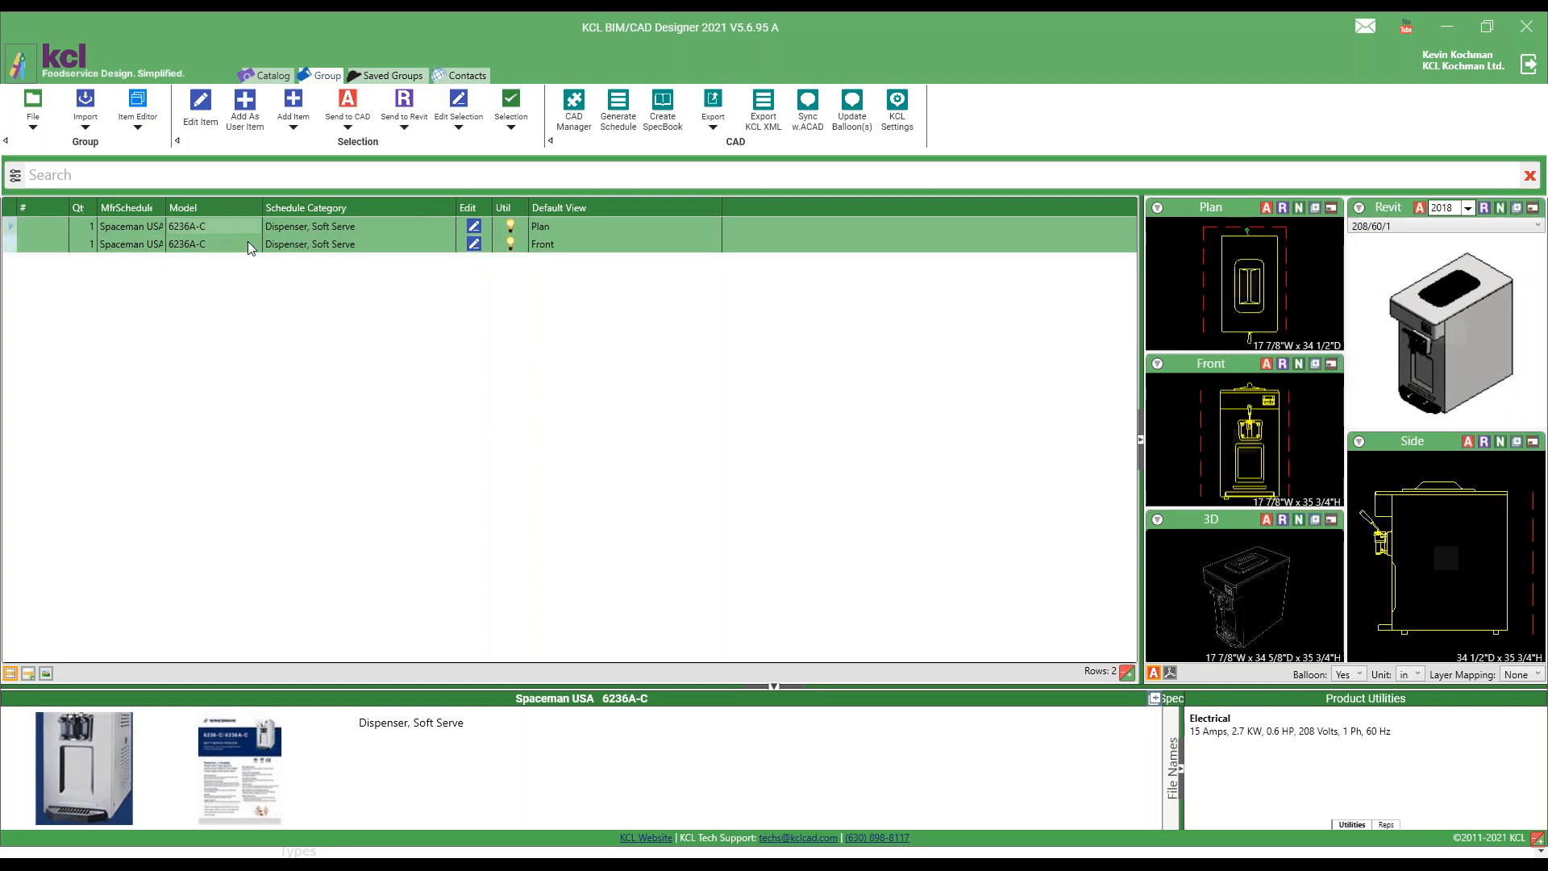
{"action": "left_click", "coordinate": [348, 129]}
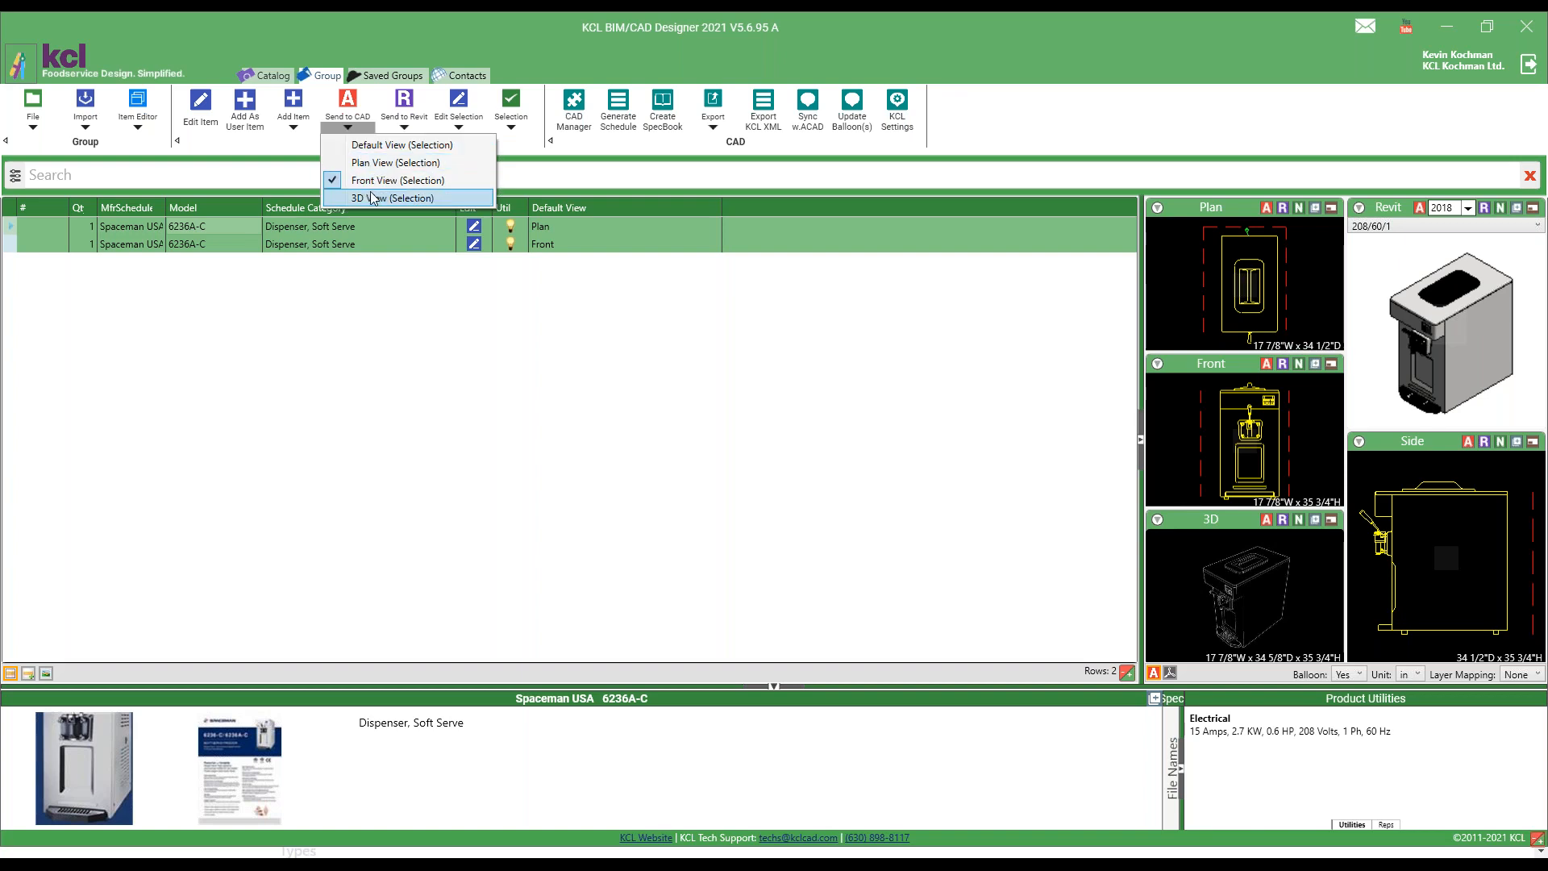
{"action": "left_click", "coordinate": [376, 149]}
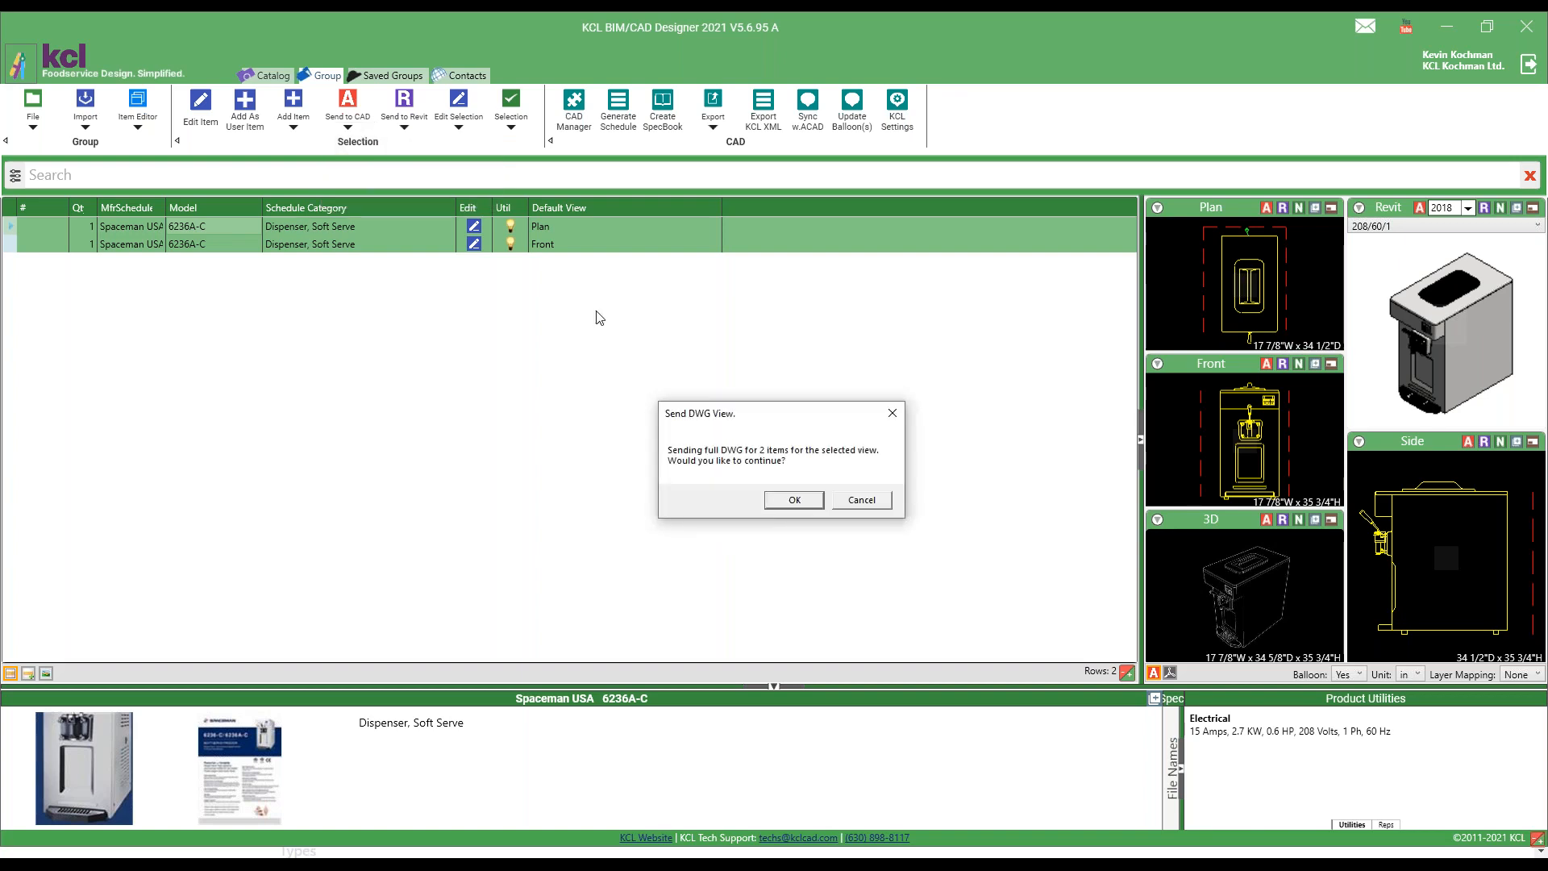
{"action": "left_click", "coordinate": [795, 501]}
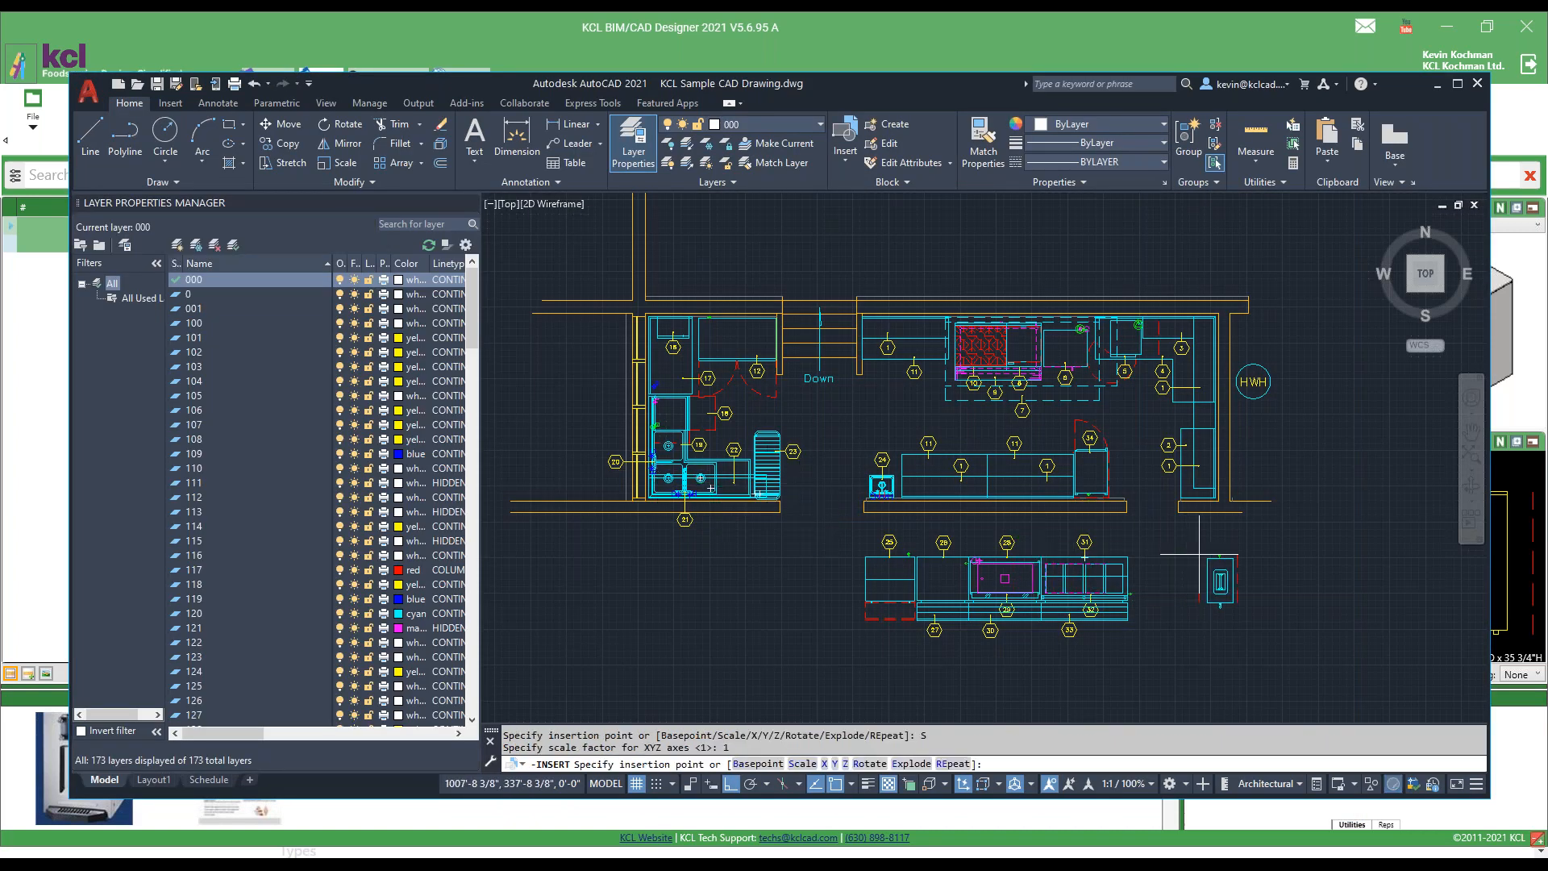
Step: Place the 6236A-C plan view below the lower-left wall of the kitchen layout with the default rotation
{"action": "left_click", "coordinate": [566, 551]}
{"action": "key", "text": "Return"}
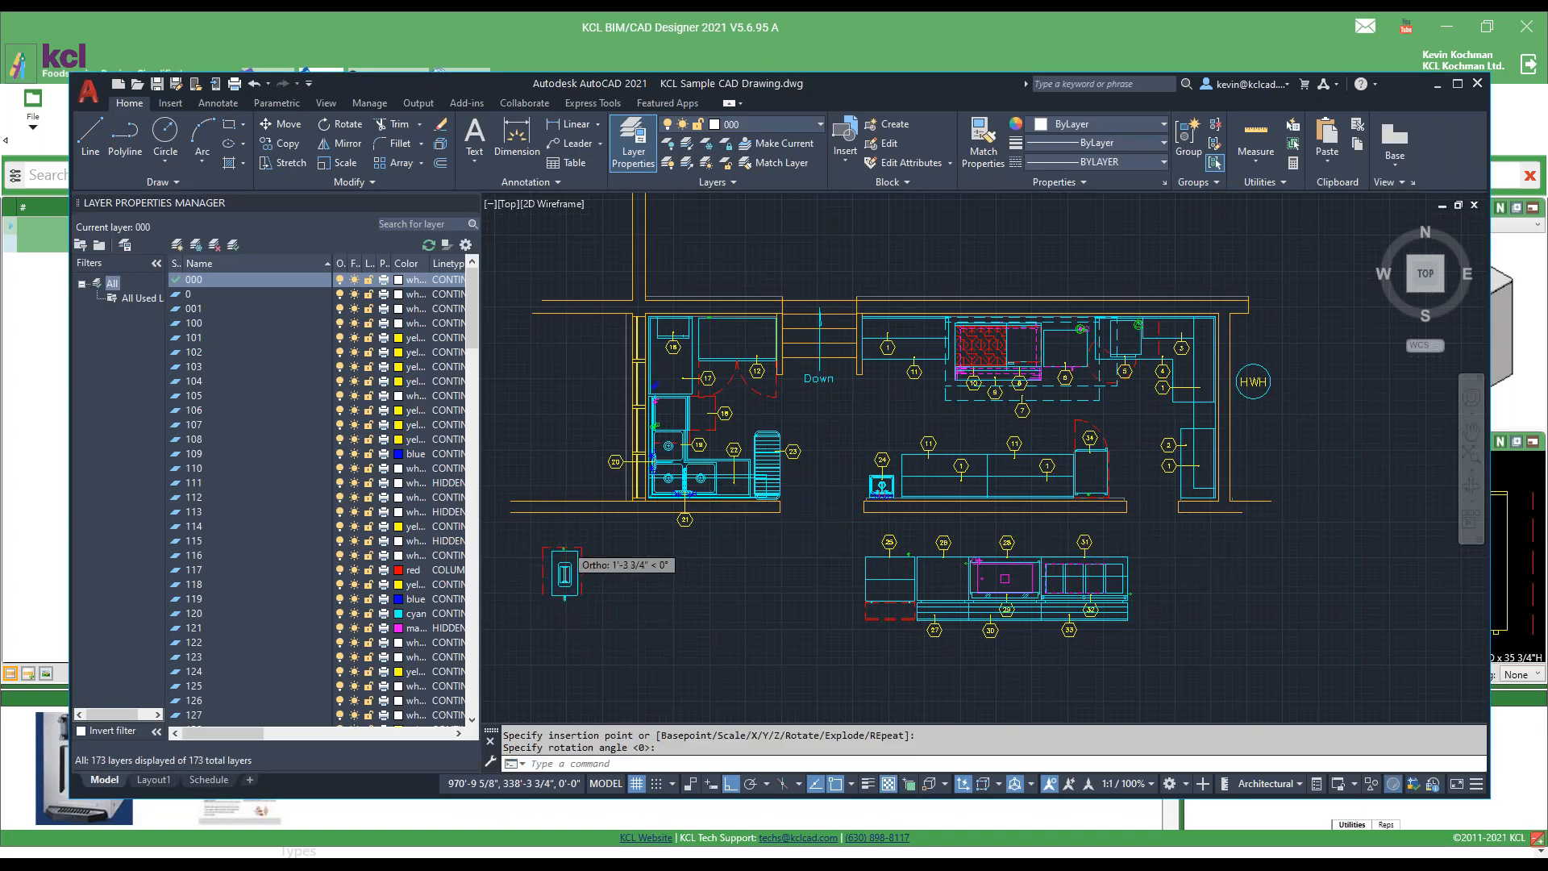
{"action": "key", "text": "Escape"}
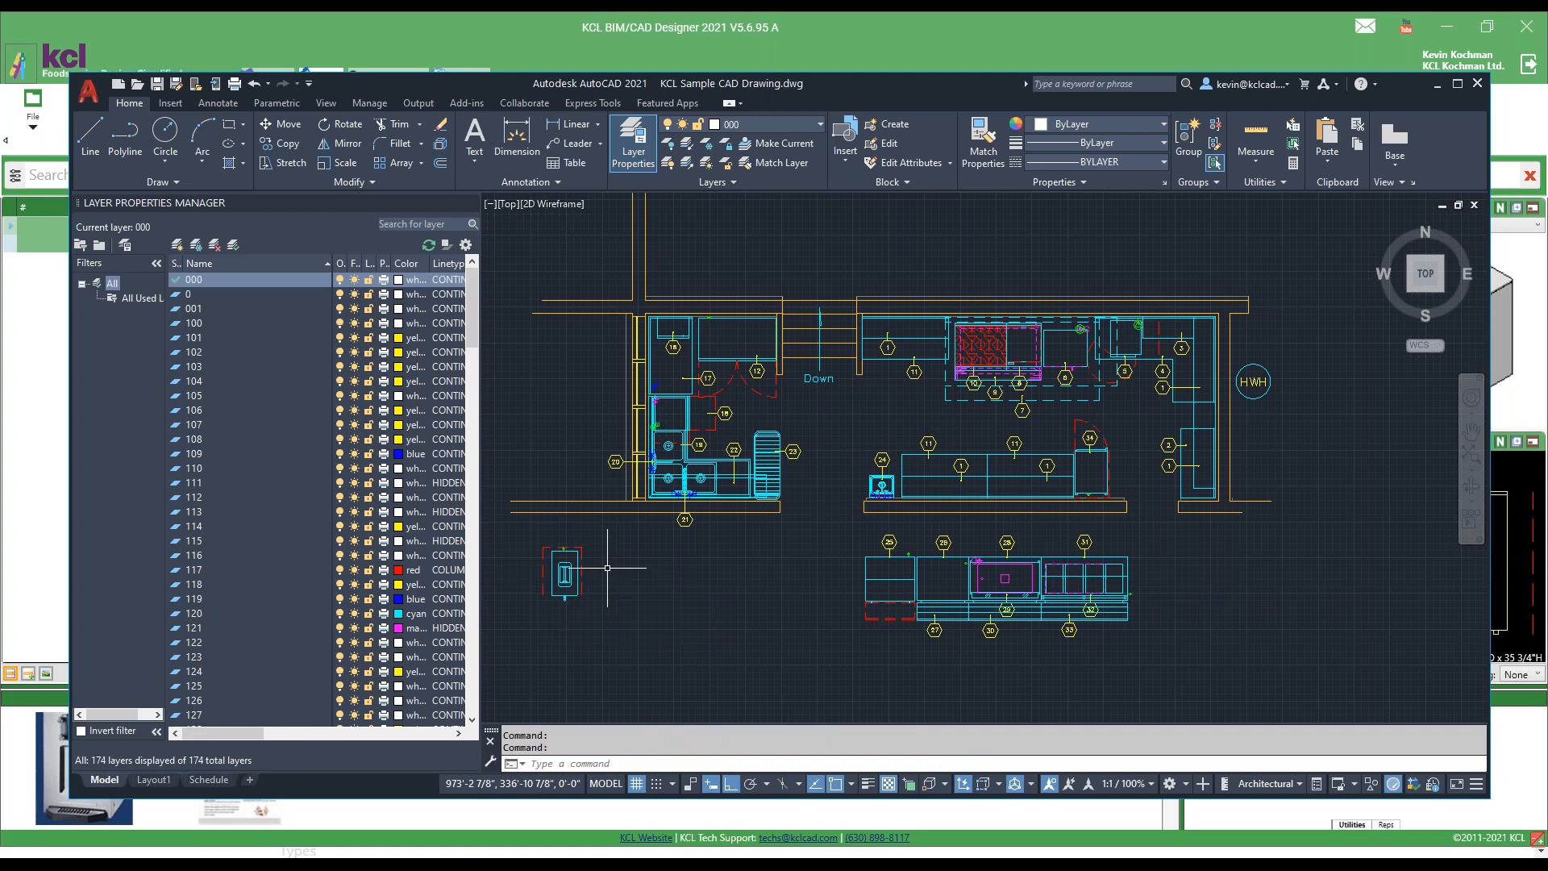
Step: Place the item balloon beside the plan view and insert the front view below the plan at scale 1 with default rotation
{"action": "key", "text": "Return"}
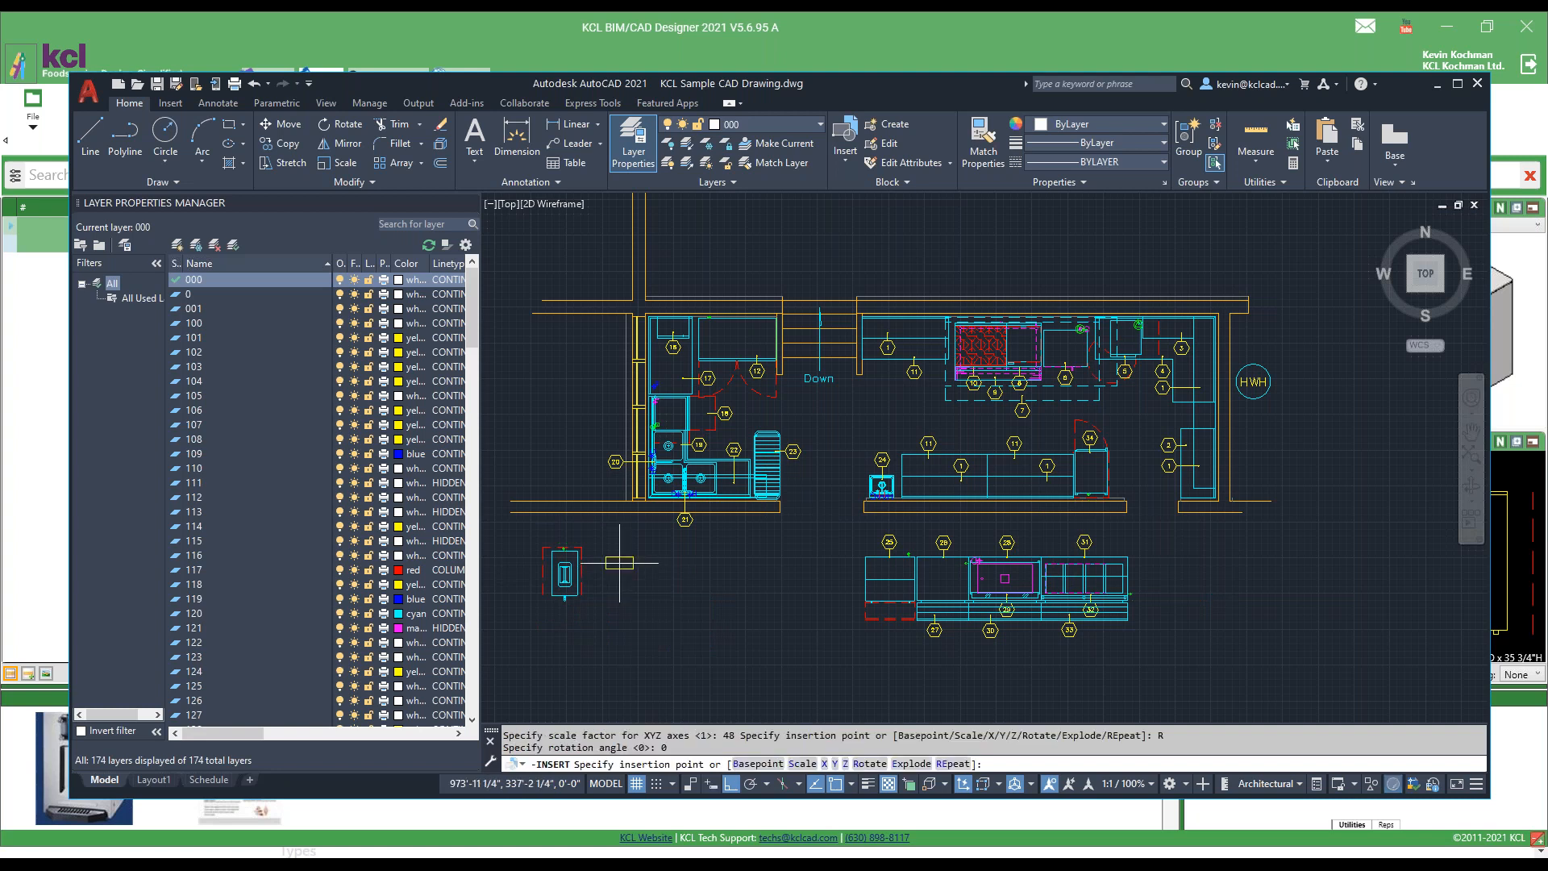
{"action": "type", "text": "s"}
{"action": "key", "text": "Return"}
{"action": "type", "text": "1"}
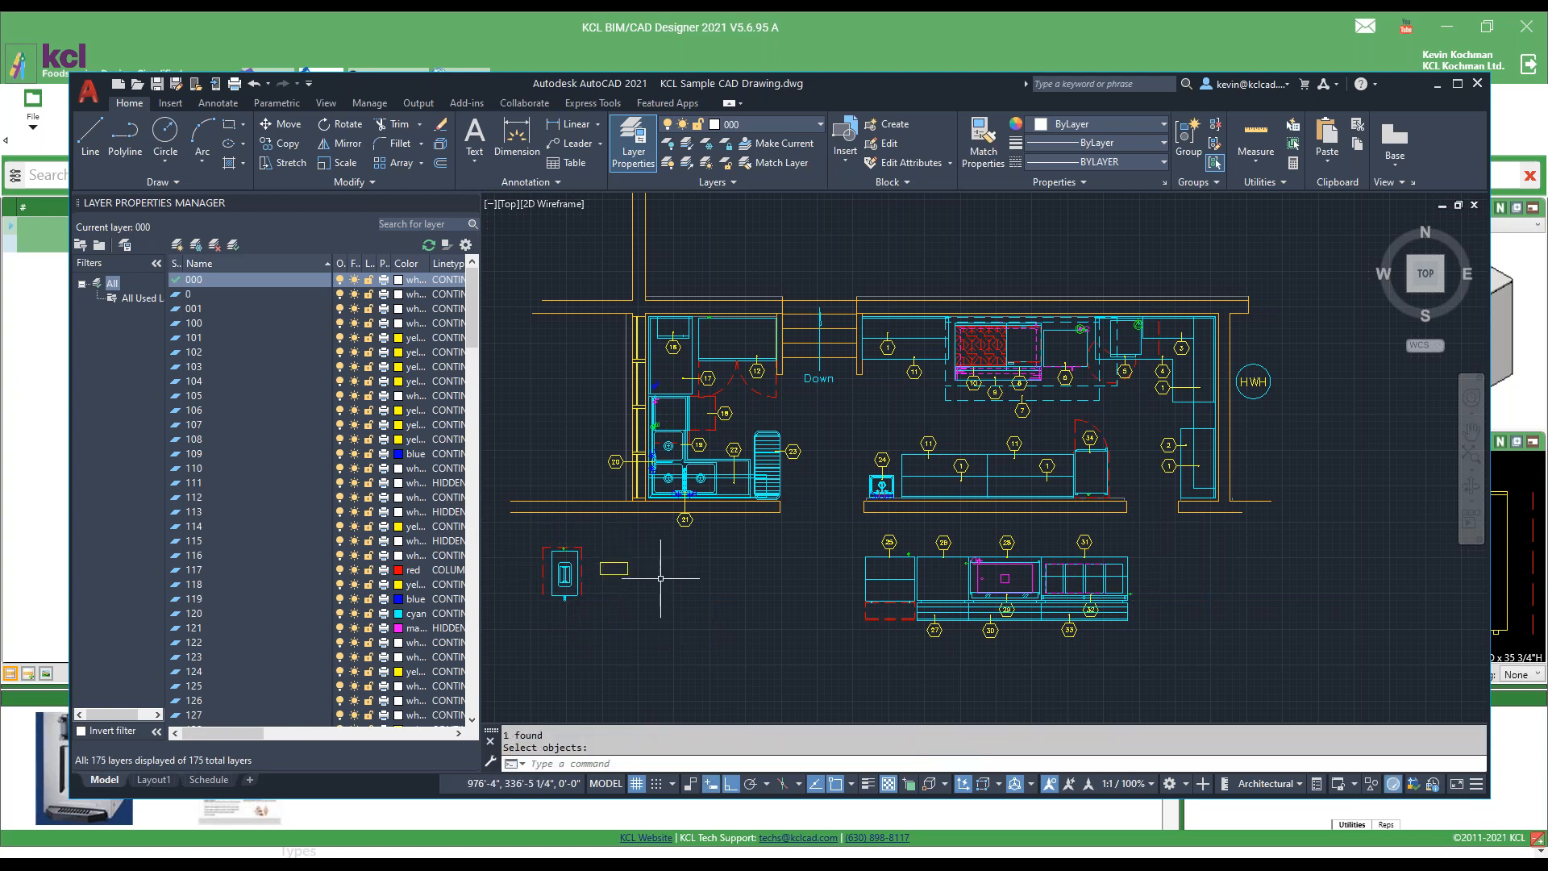
{"action": "key", "text": "Return"}
{"action": "left_click", "coordinate": [552, 663]}
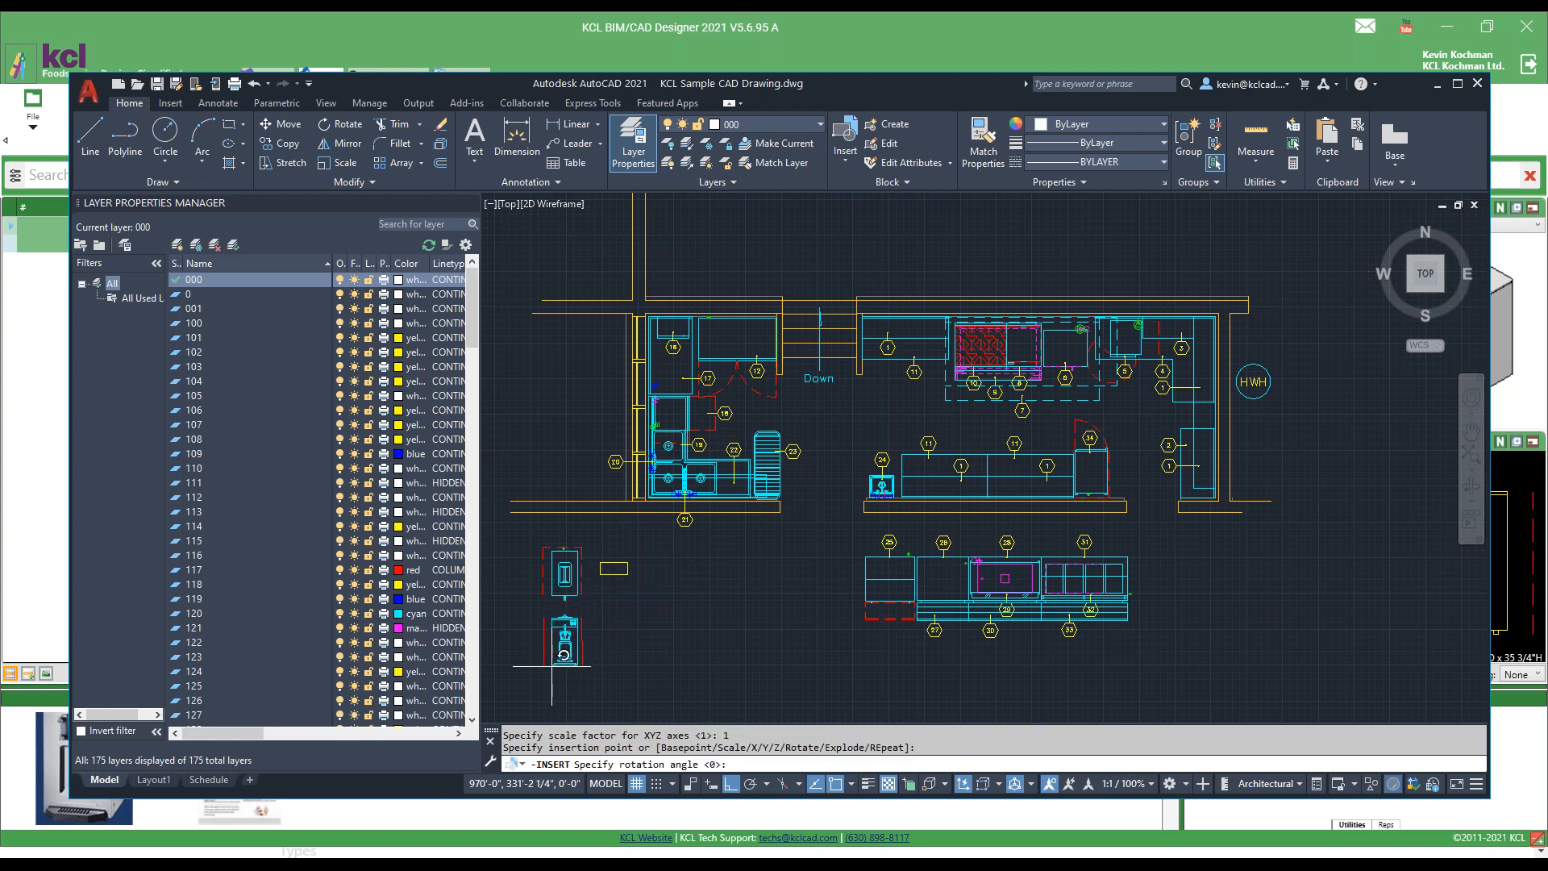
{"action": "key", "text": "Return"}
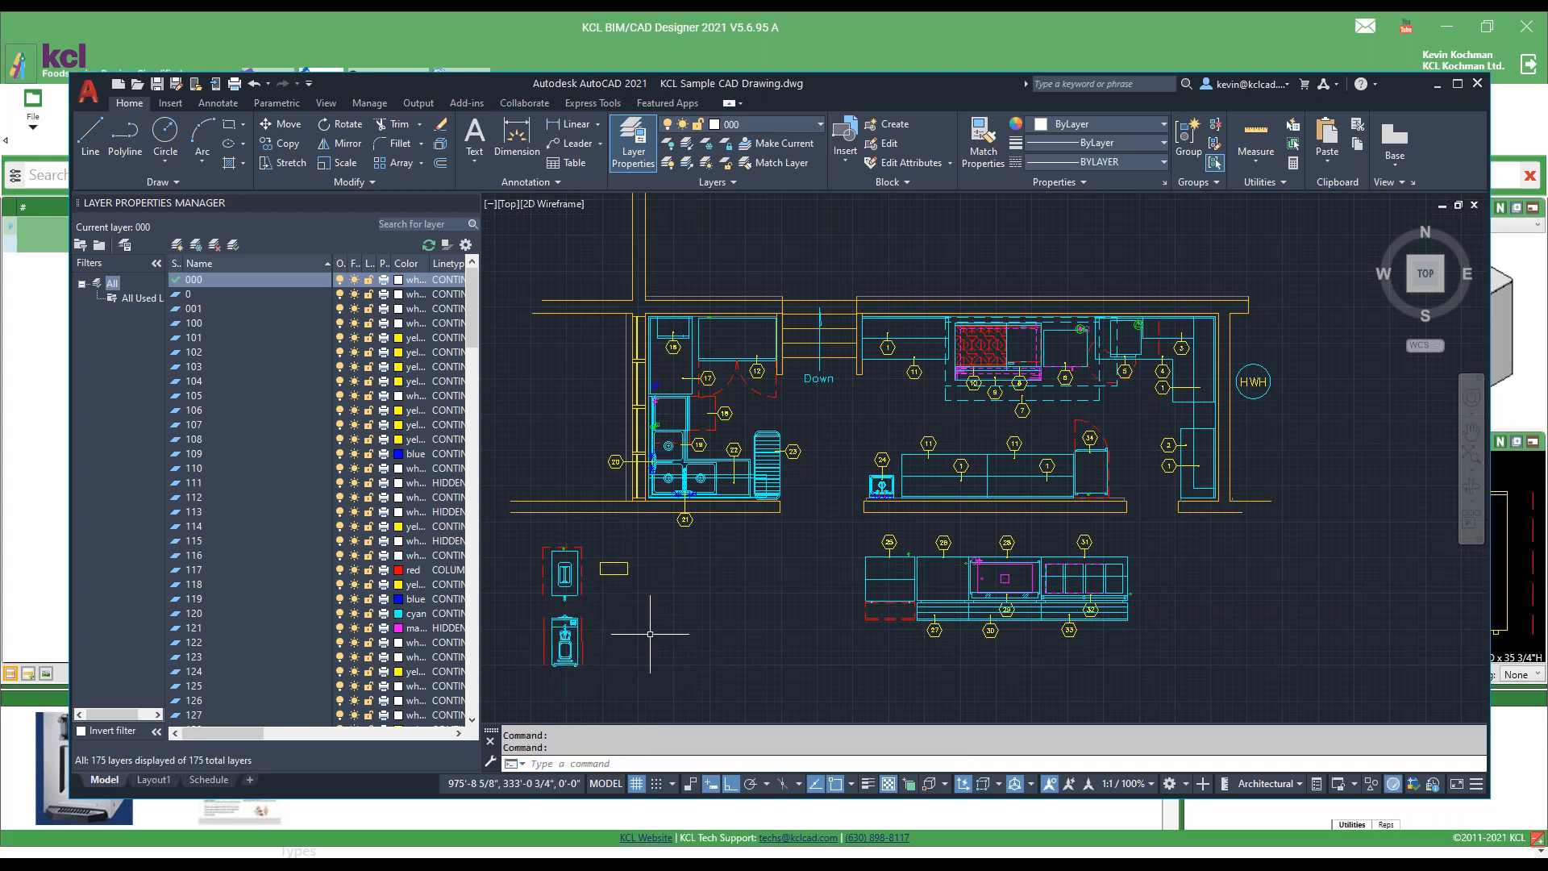
Step: Switch back to KCL BIM/CAD Designer and close the current group without saving it
{"action": "left_click", "coordinate": [532, 26]}
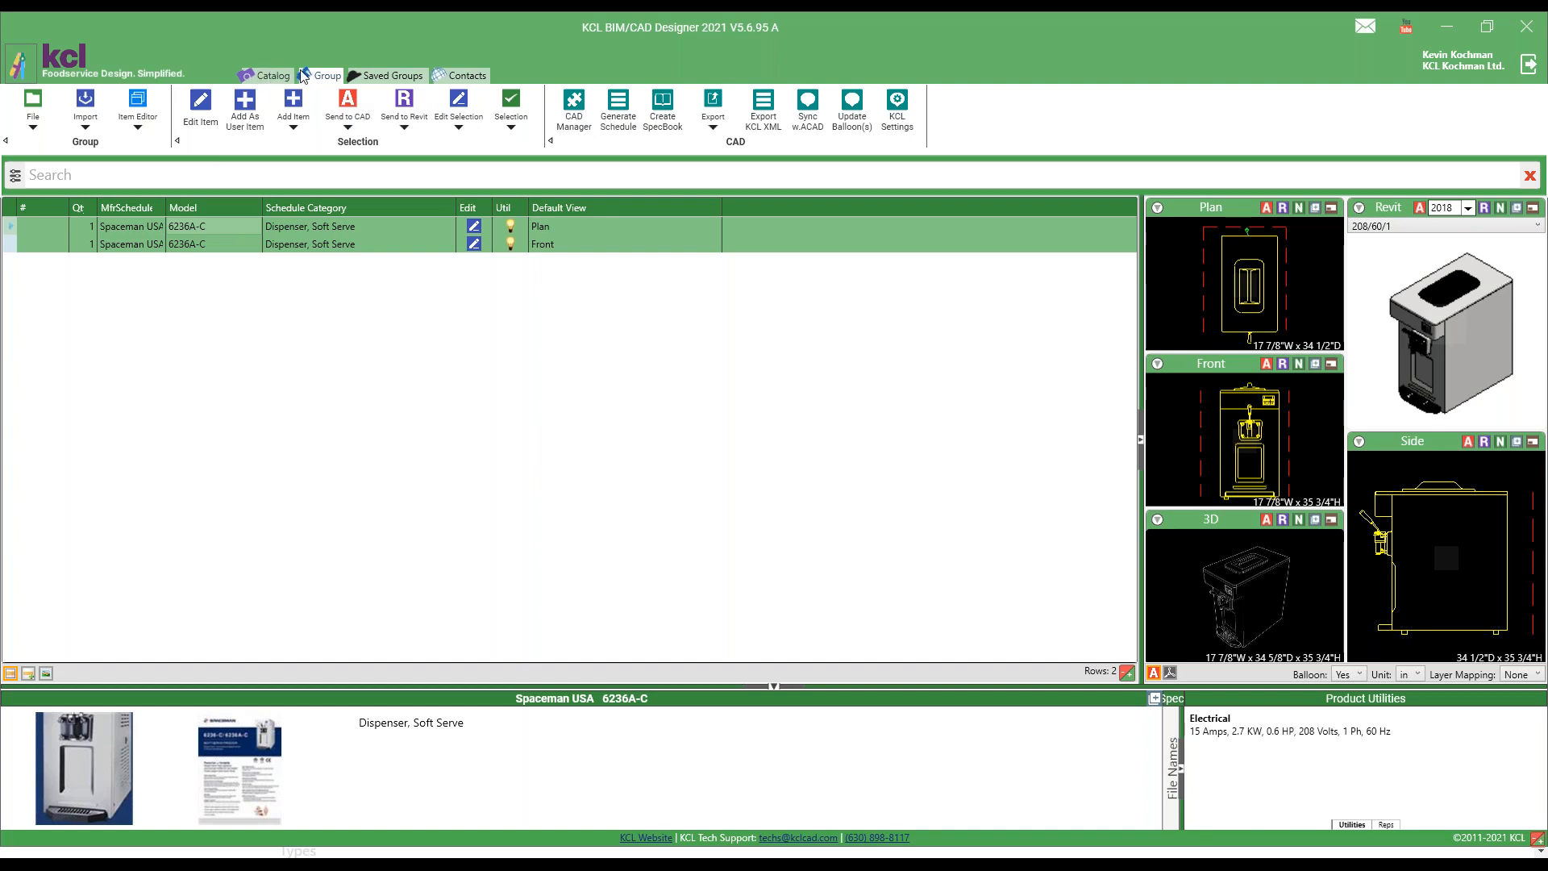
{"action": "left_click", "coordinate": [24, 128]}
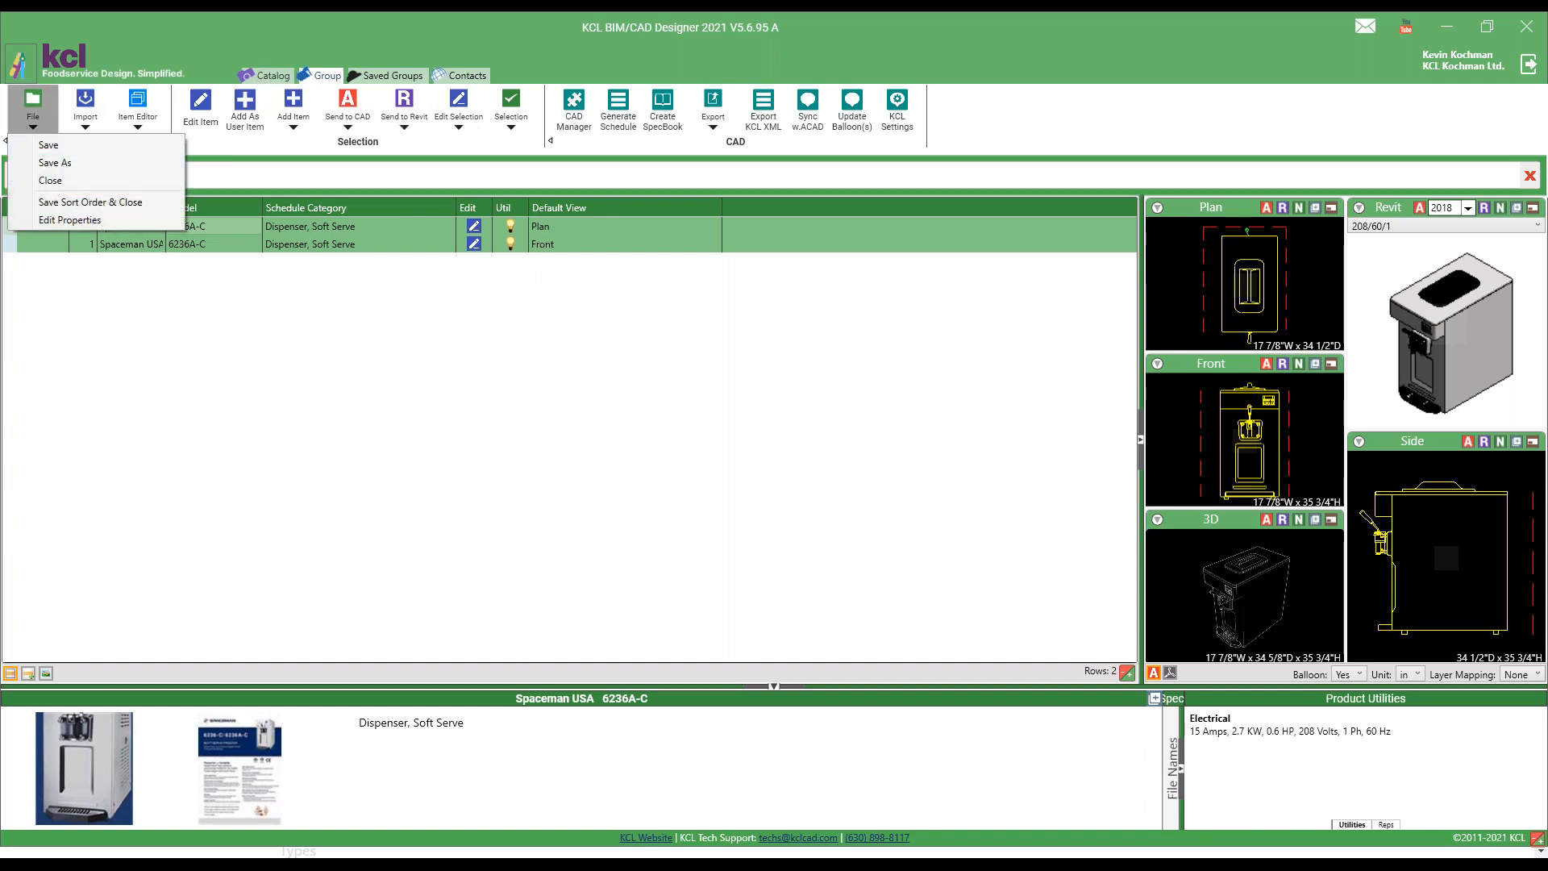
{"action": "left_click", "coordinate": [50, 181]}
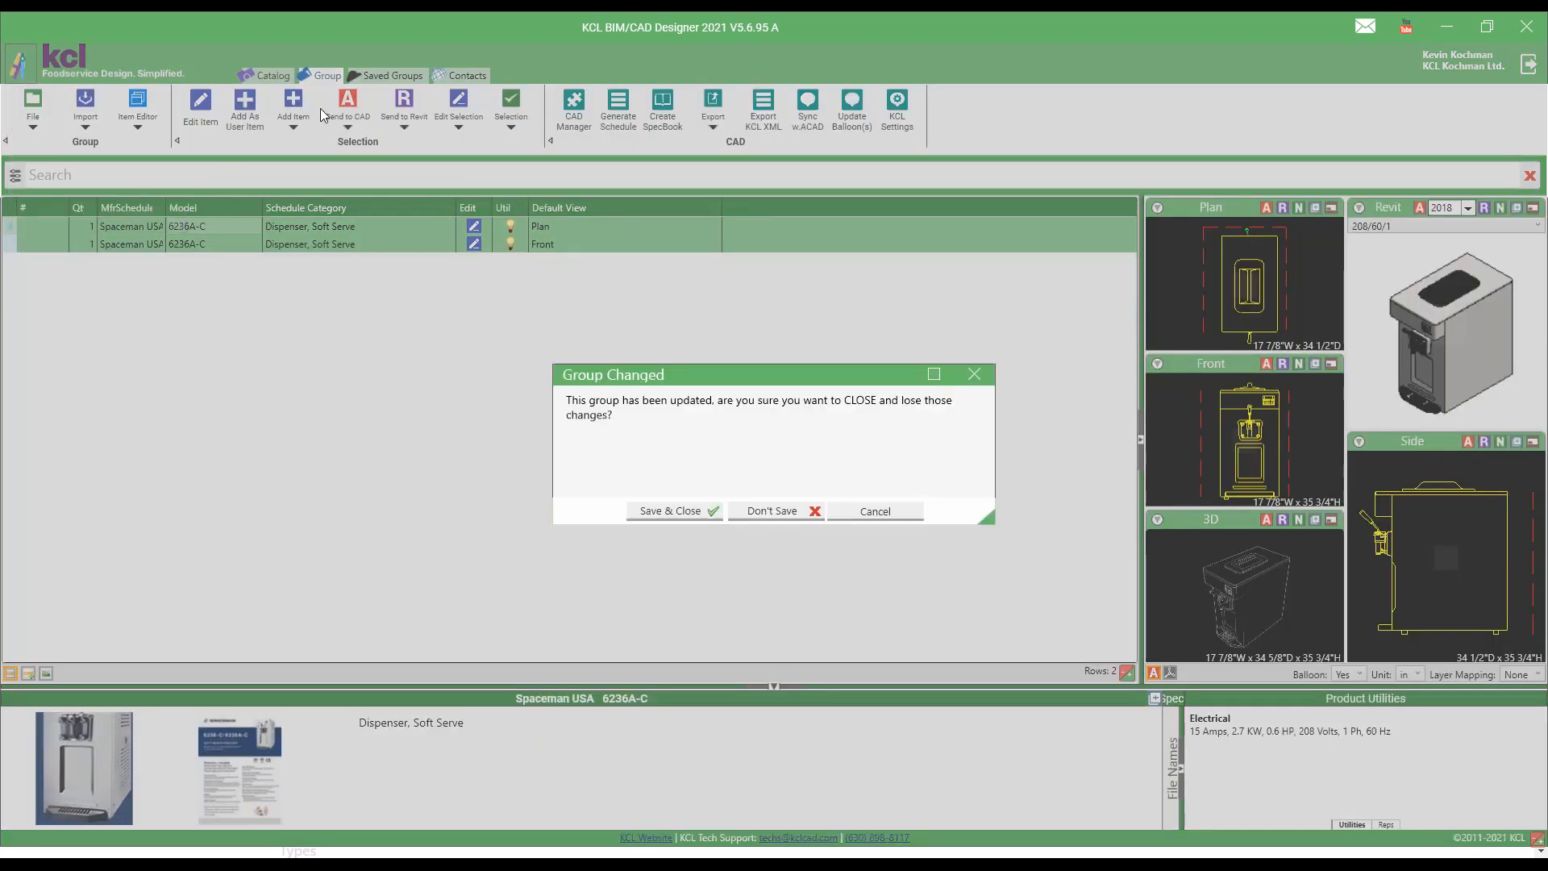
{"action": "left_click", "coordinate": [772, 512]}
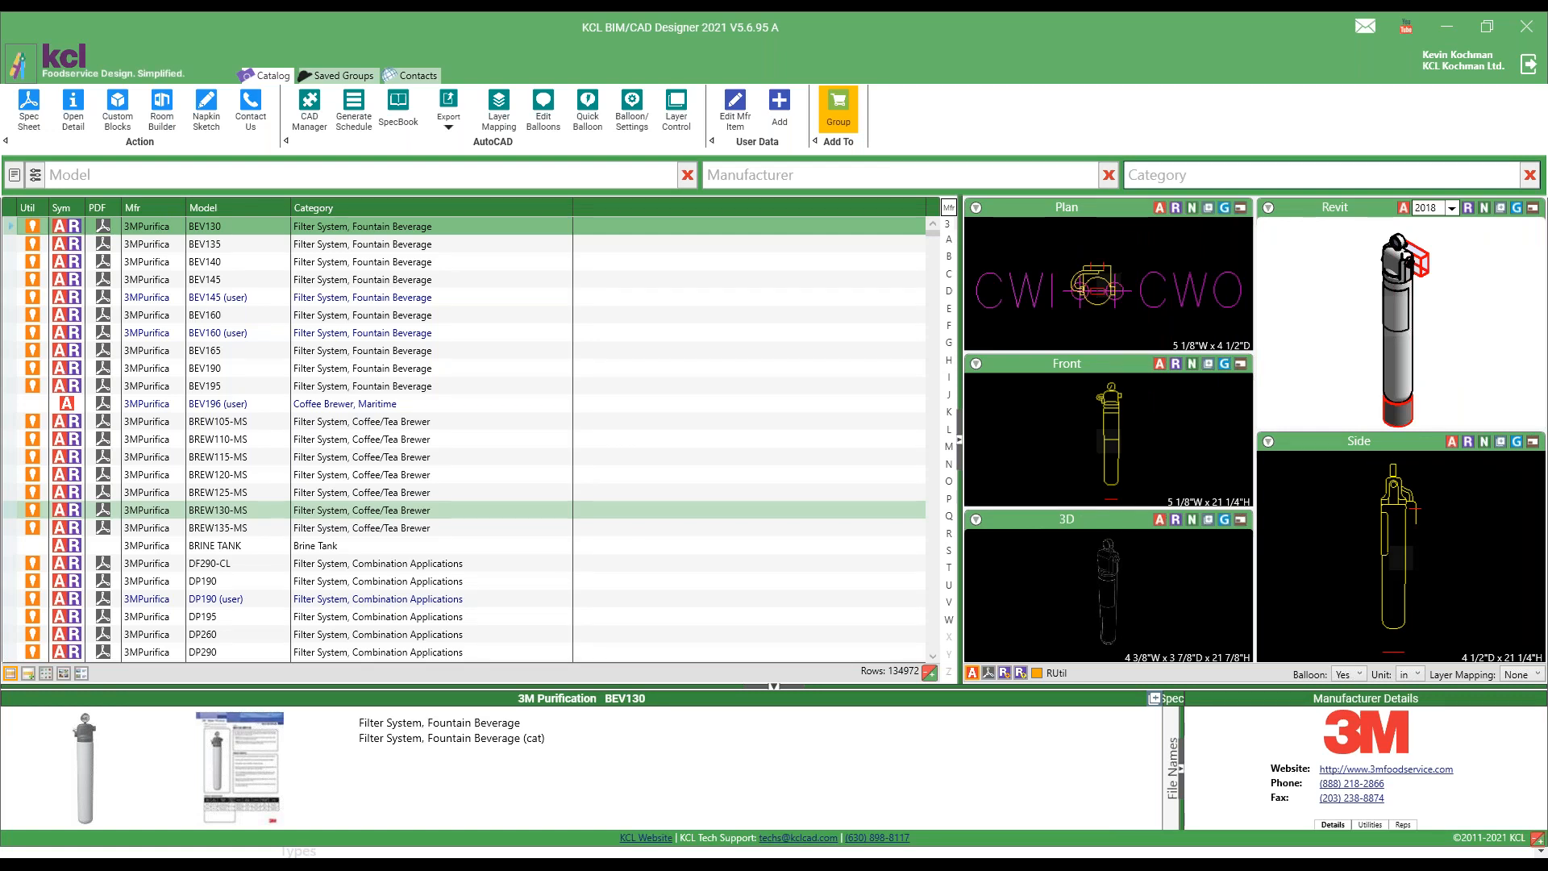
Step: Try to import the AutoQuotes file "test to AQ.csv" from the Desktop as a group from the saved groups view
{"action": "left_click", "coordinate": [352, 80]}
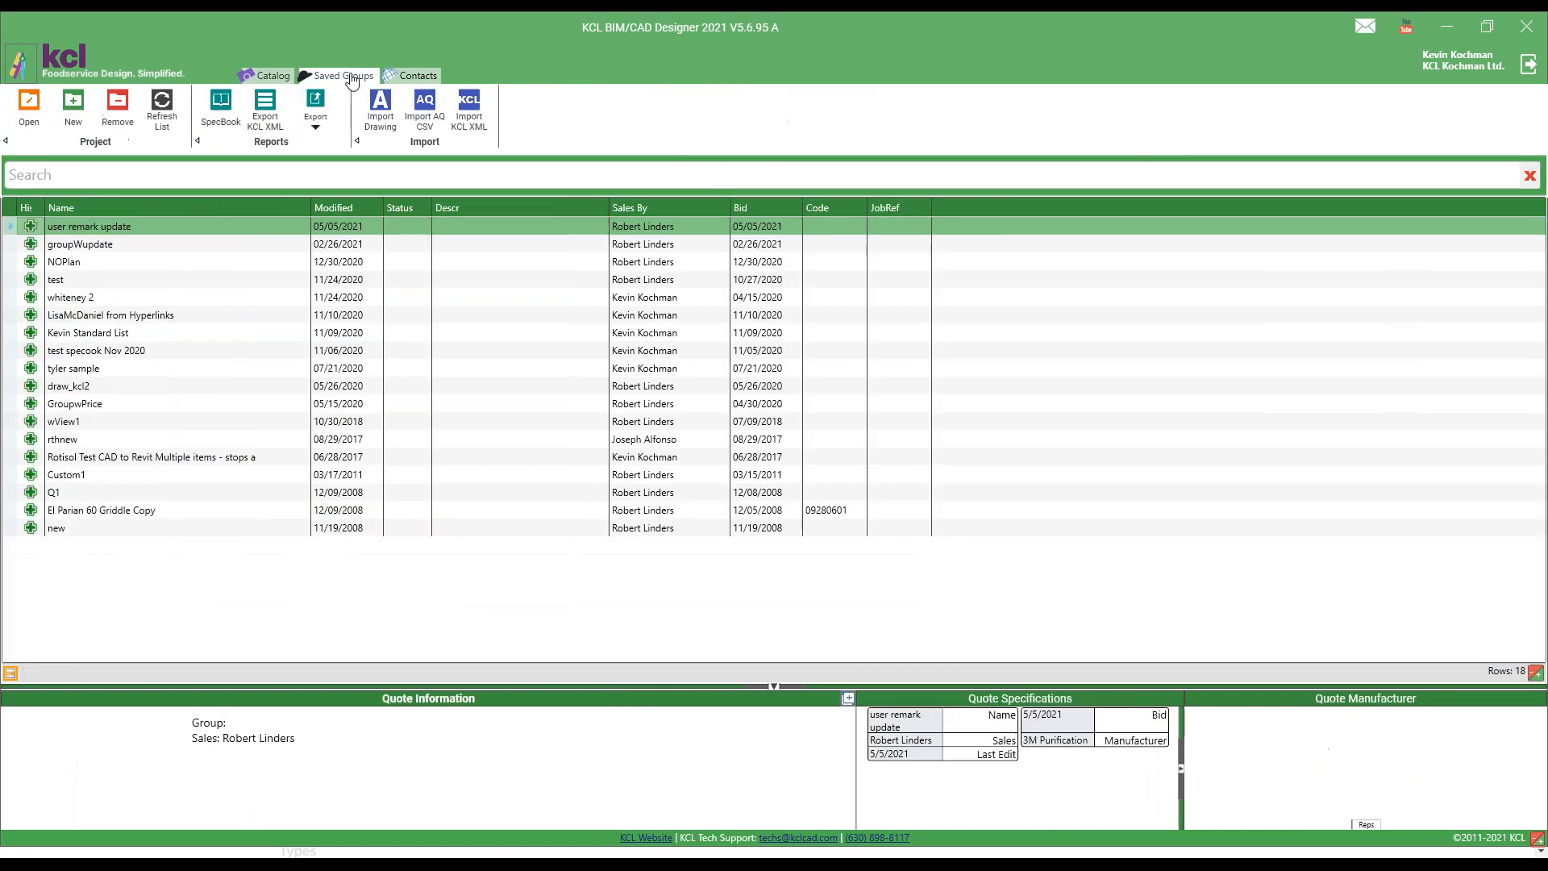
{"action": "left_click", "coordinate": [427, 121]}
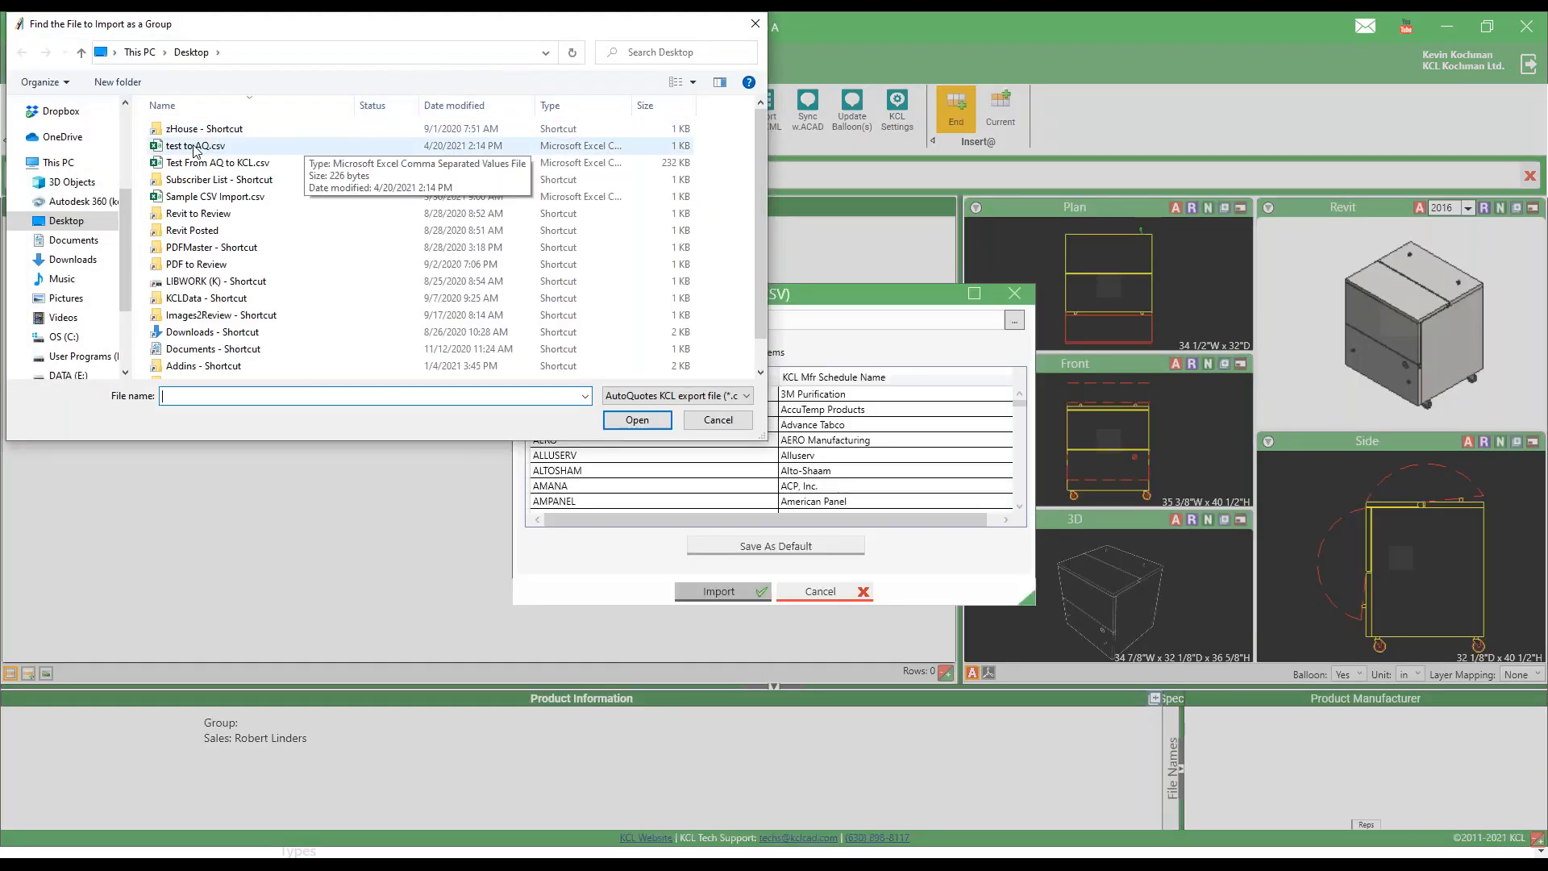
{"action": "left_click", "coordinate": [195, 146]}
{"action": "left_click", "coordinate": [666, 426]}
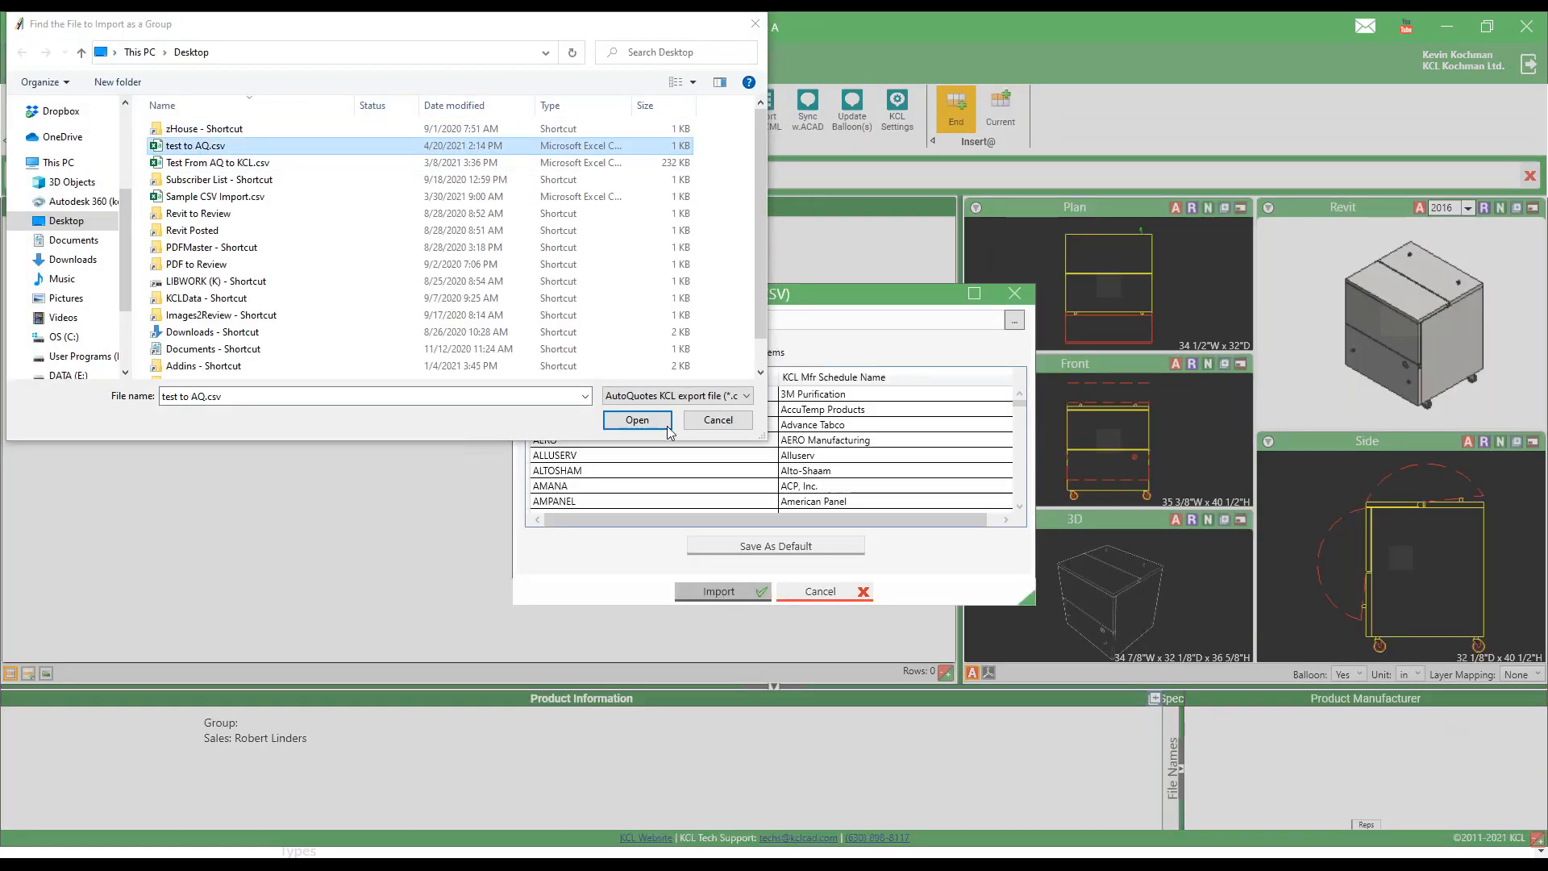
{"action": "left_click", "coordinate": [720, 591]}
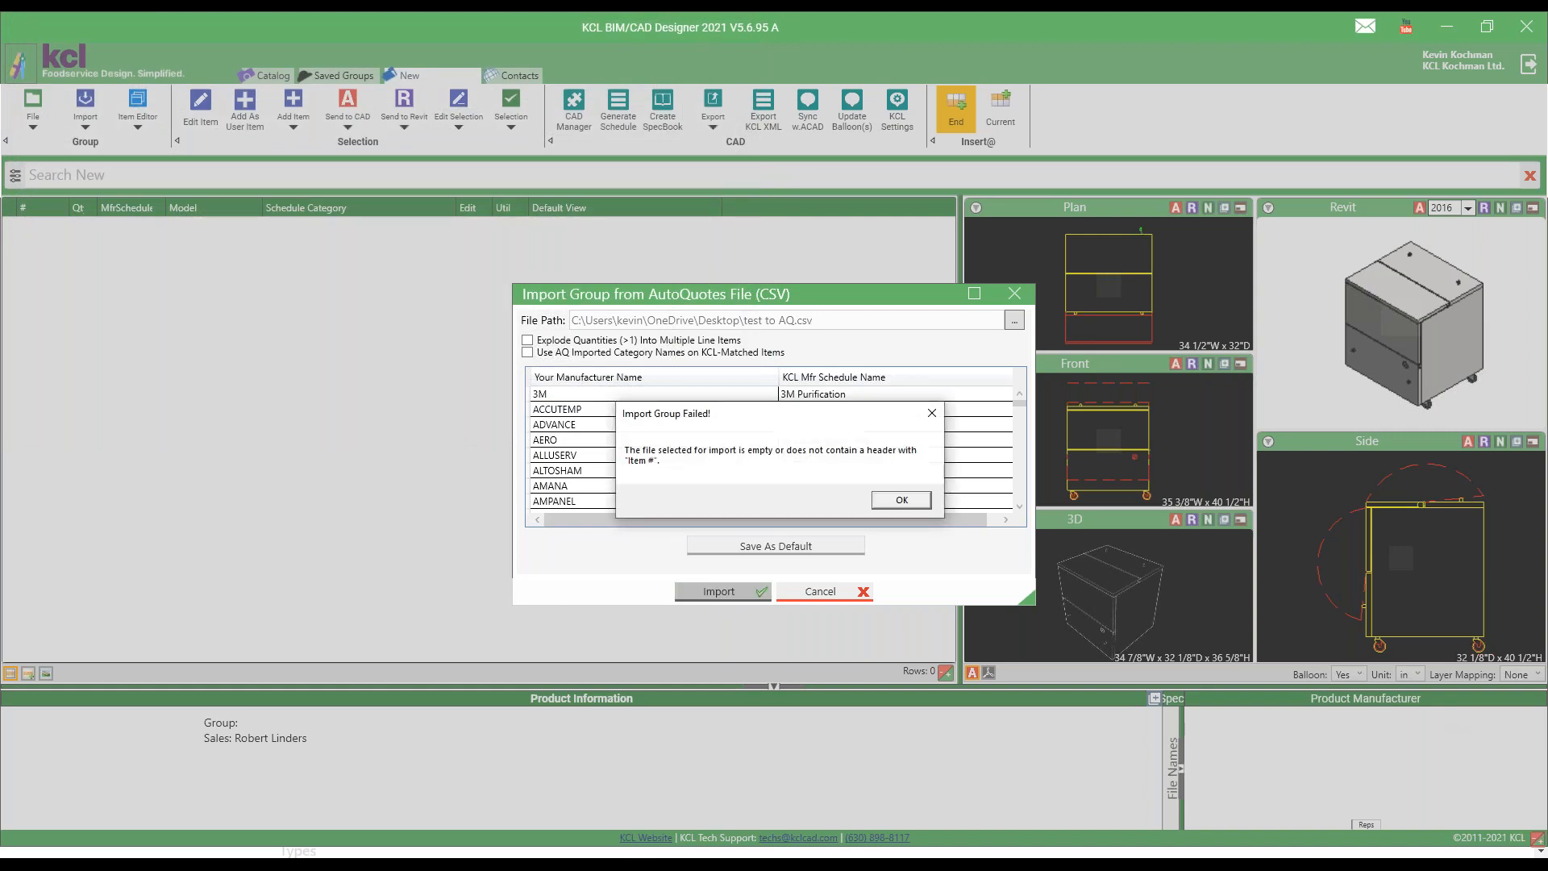
Step: Abandon the failed import and import the AutoQuotes file "Test From AQ to KCL.csv" from the Desktop as a group
{"action": "left_click", "coordinate": [913, 499]}
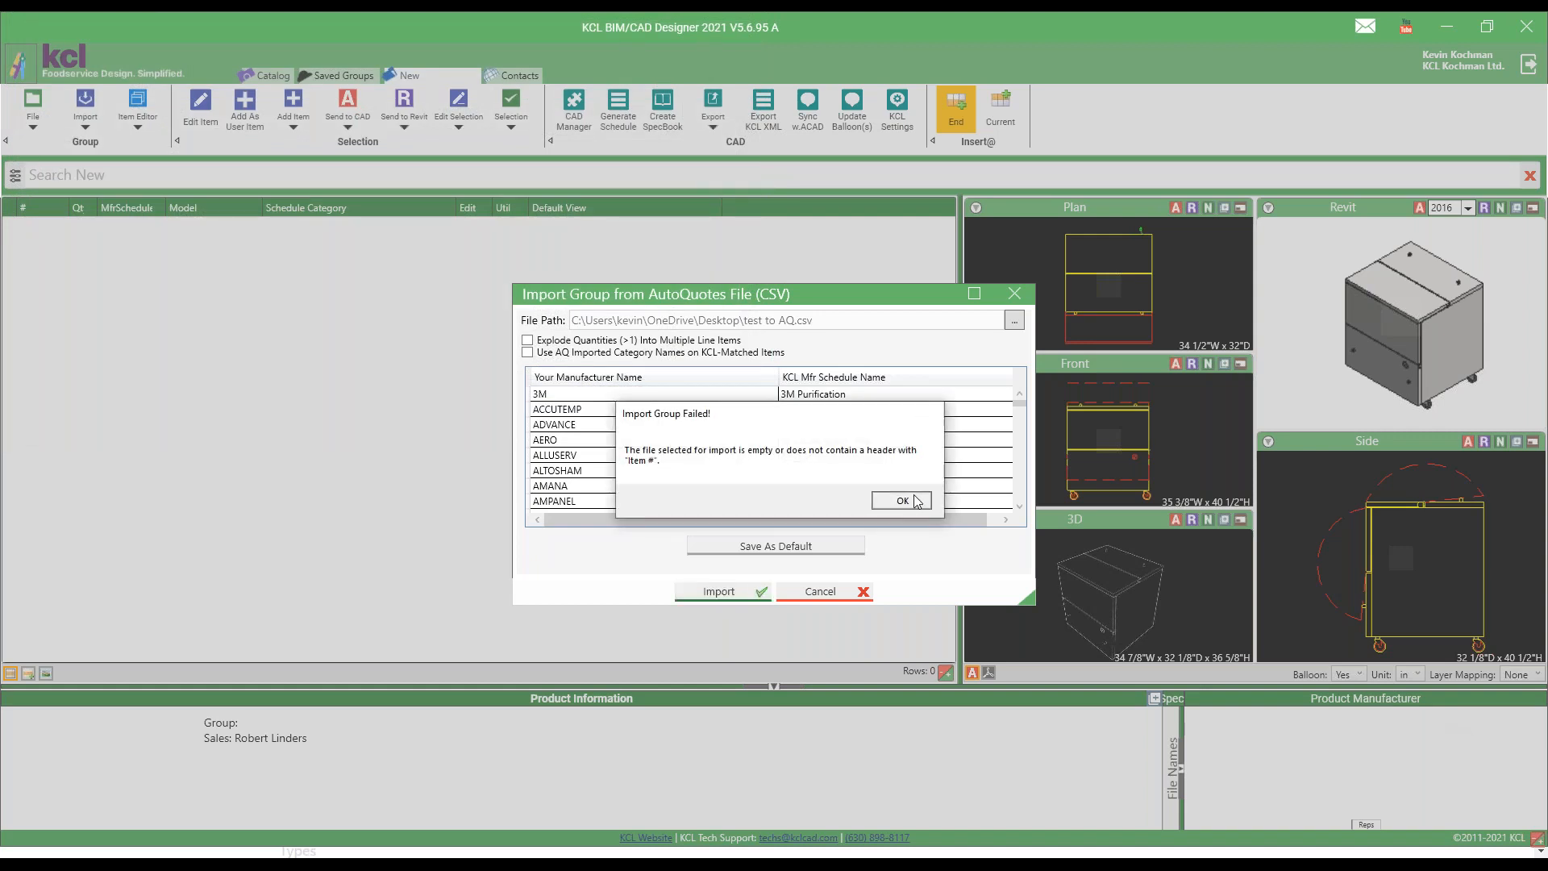
{"action": "left_click", "coordinate": [818, 594]}
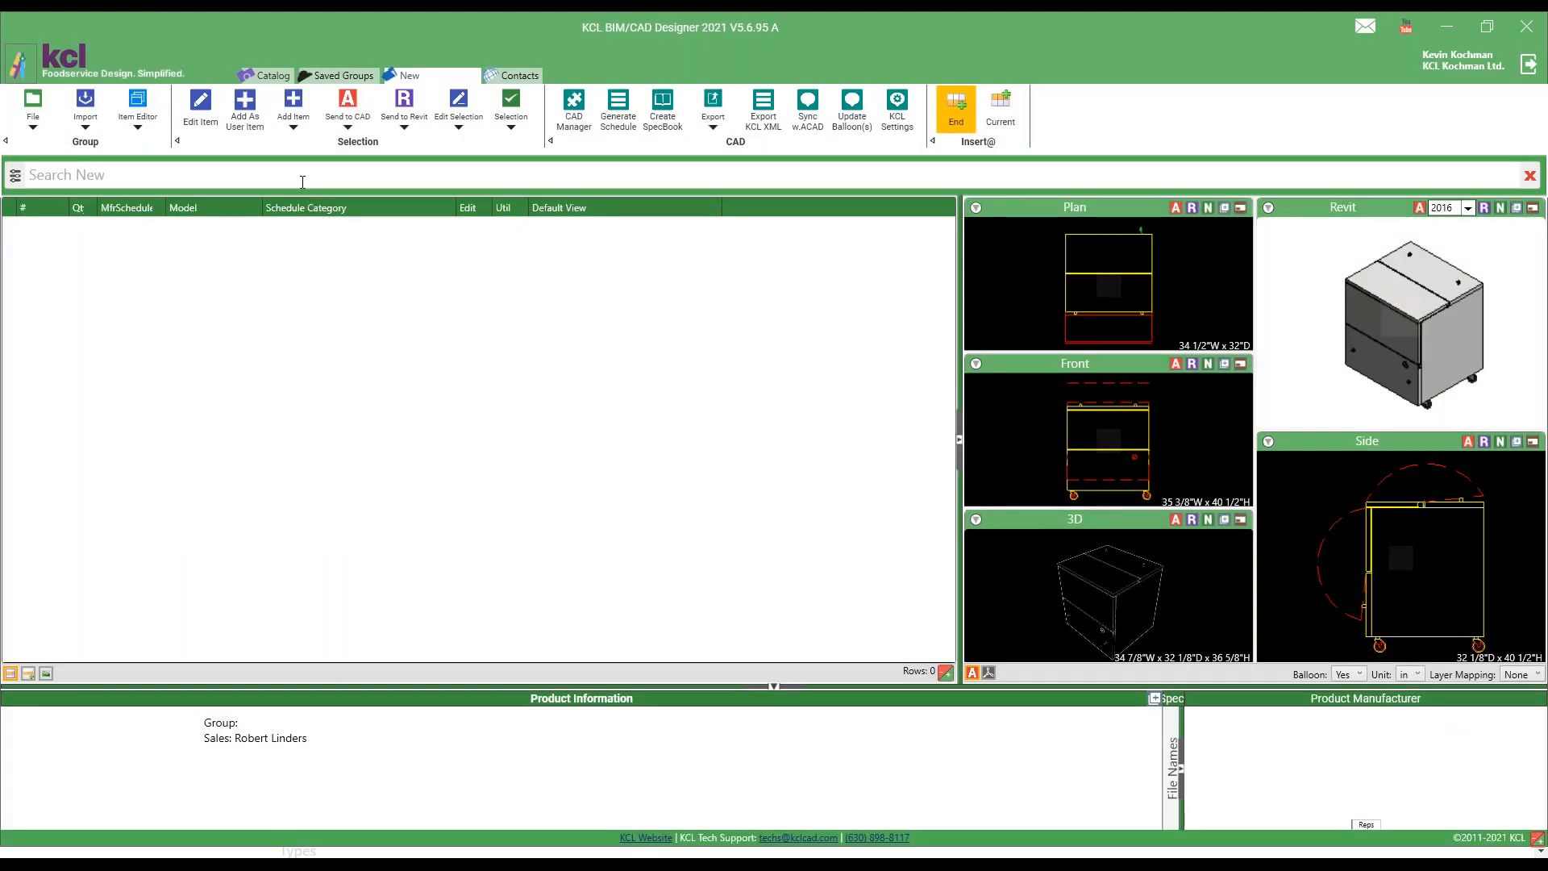
{"action": "left_click", "coordinate": [85, 126]}
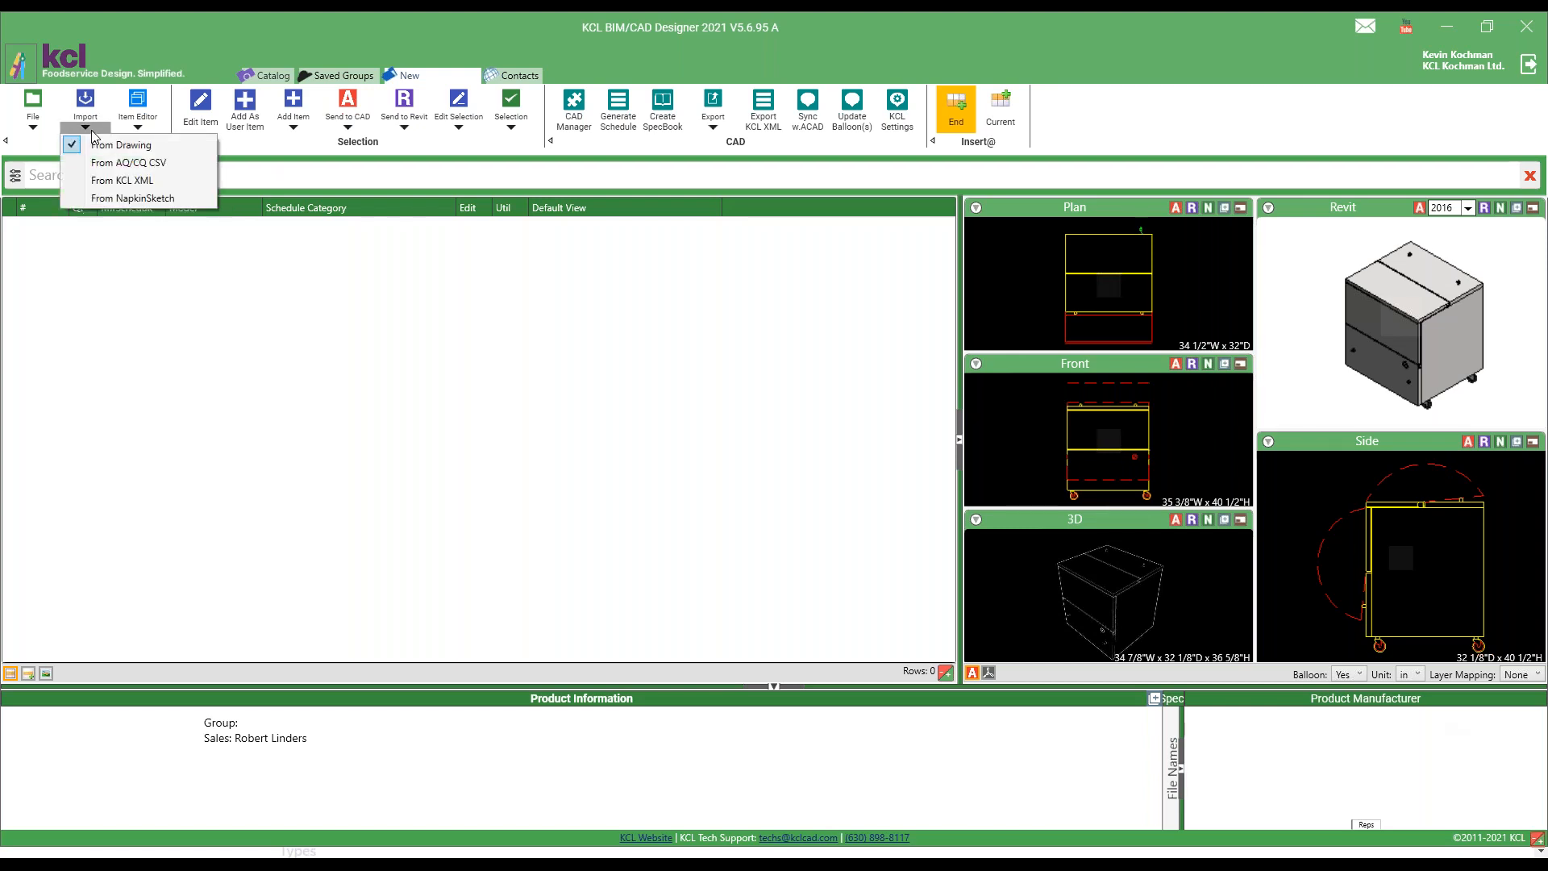
{"action": "left_click", "coordinate": [129, 158]}
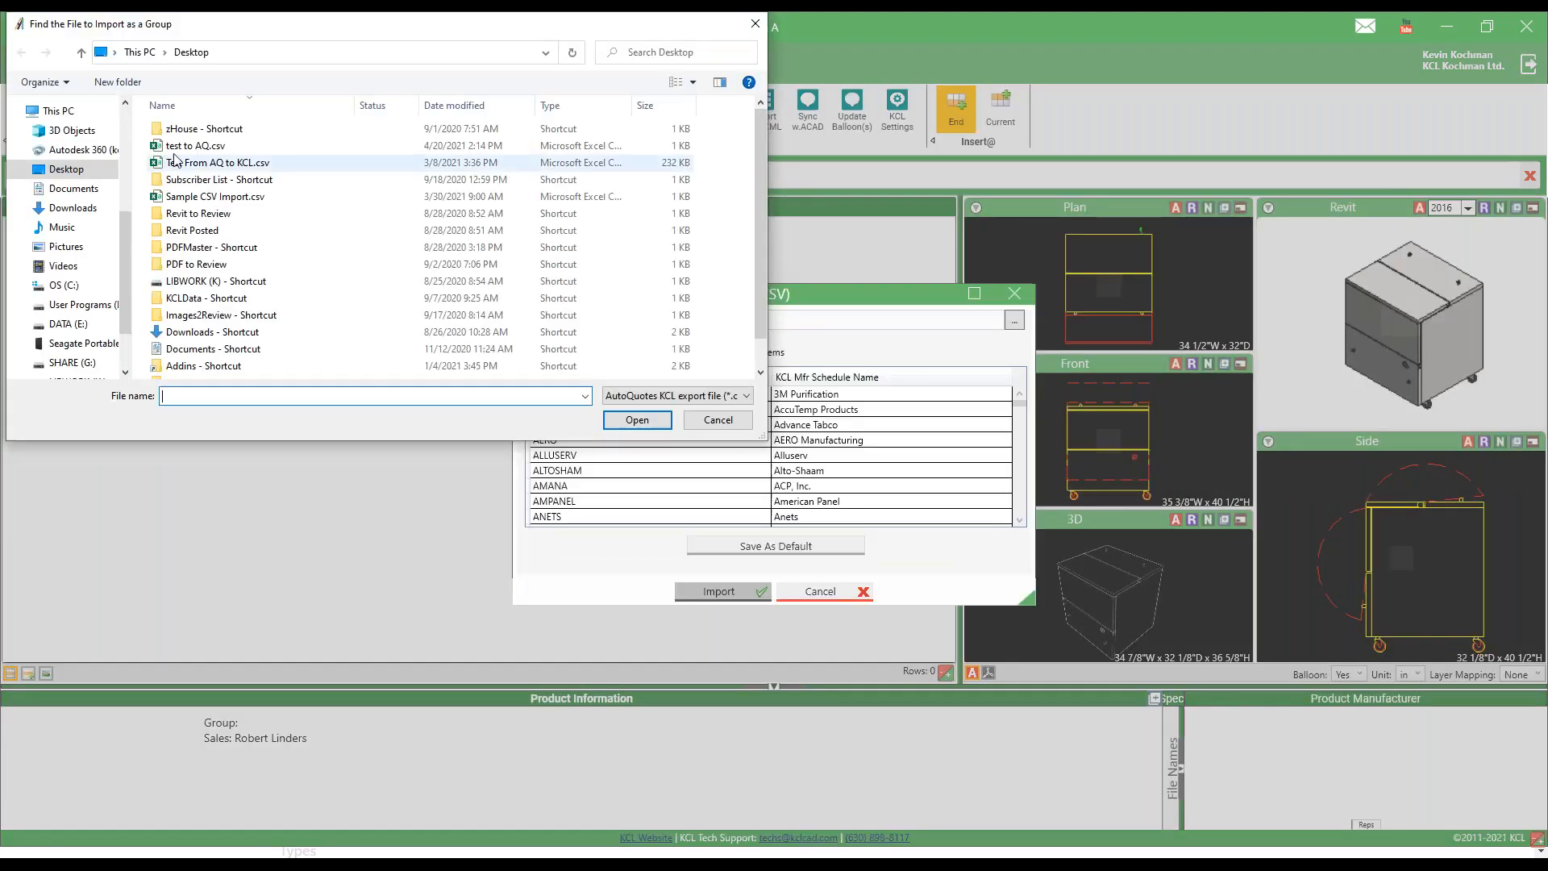
{"action": "left_click", "coordinate": [227, 165]}
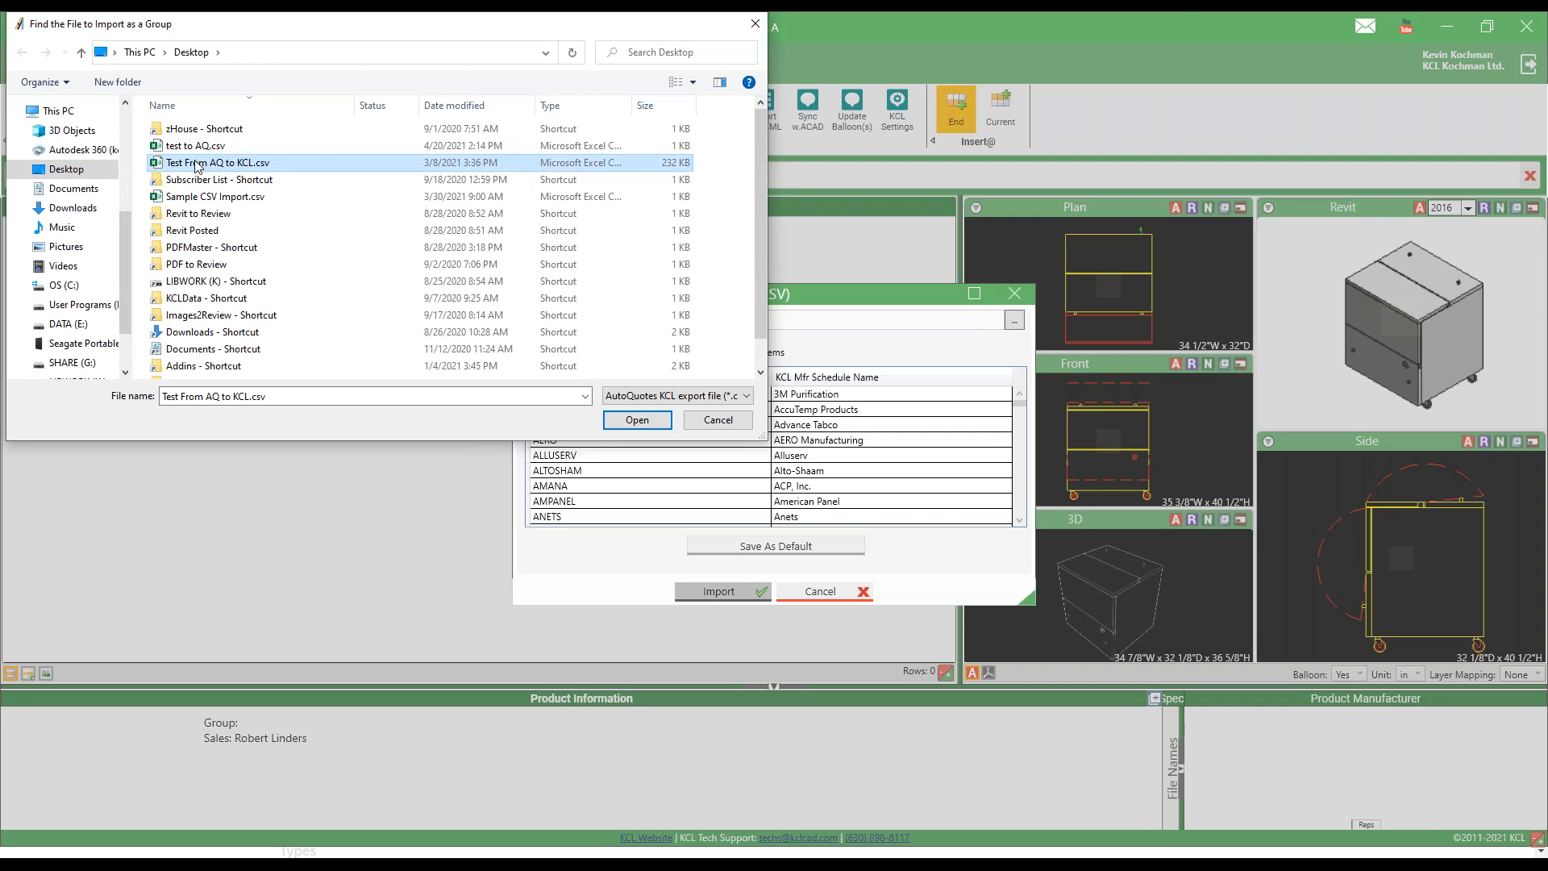
{"action": "left_click", "coordinate": [636, 420]}
{"action": "left_click", "coordinate": [719, 591]}
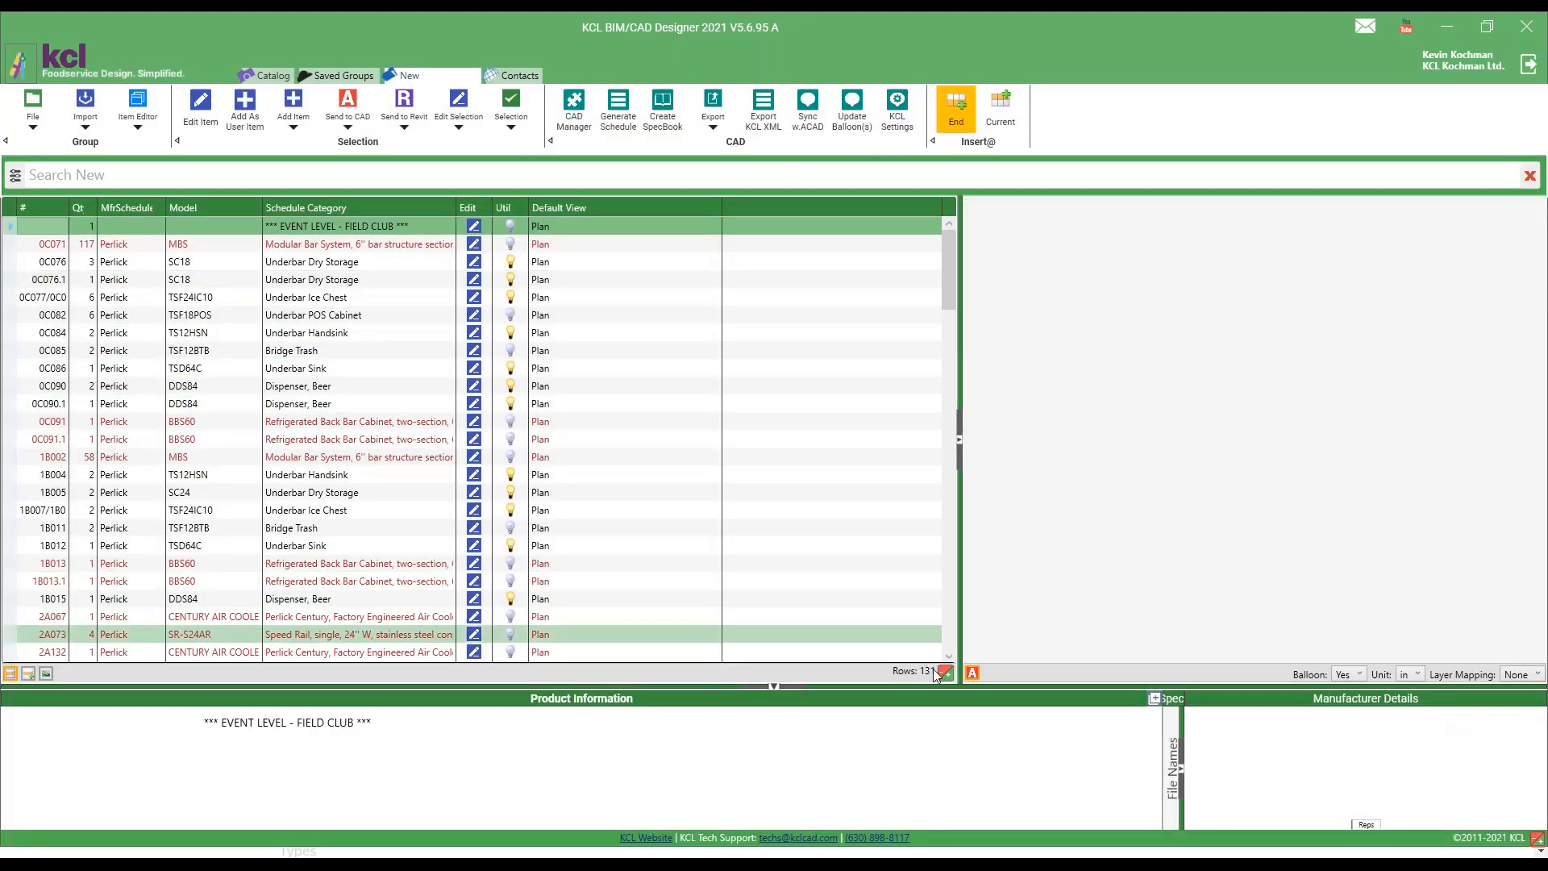
Step: Look through the imported group, comparing the unmatched Perlick MBS row with the matched SC18 item and its views
{"action": "left_click", "coordinate": [338, 245]}
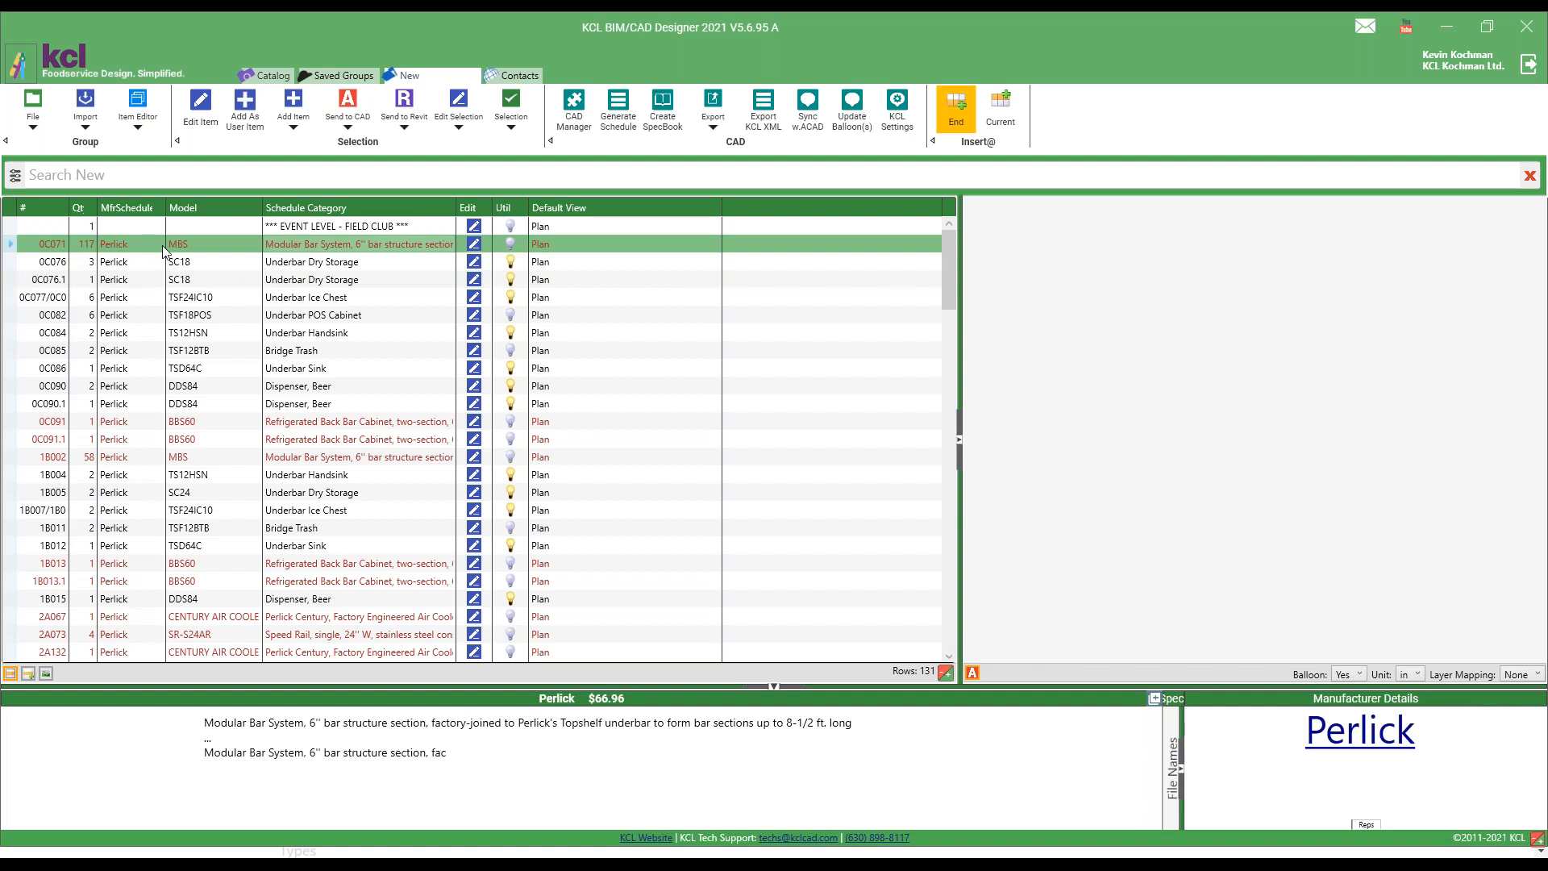
{"action": "left_click", "coordinate": [329, 262]}
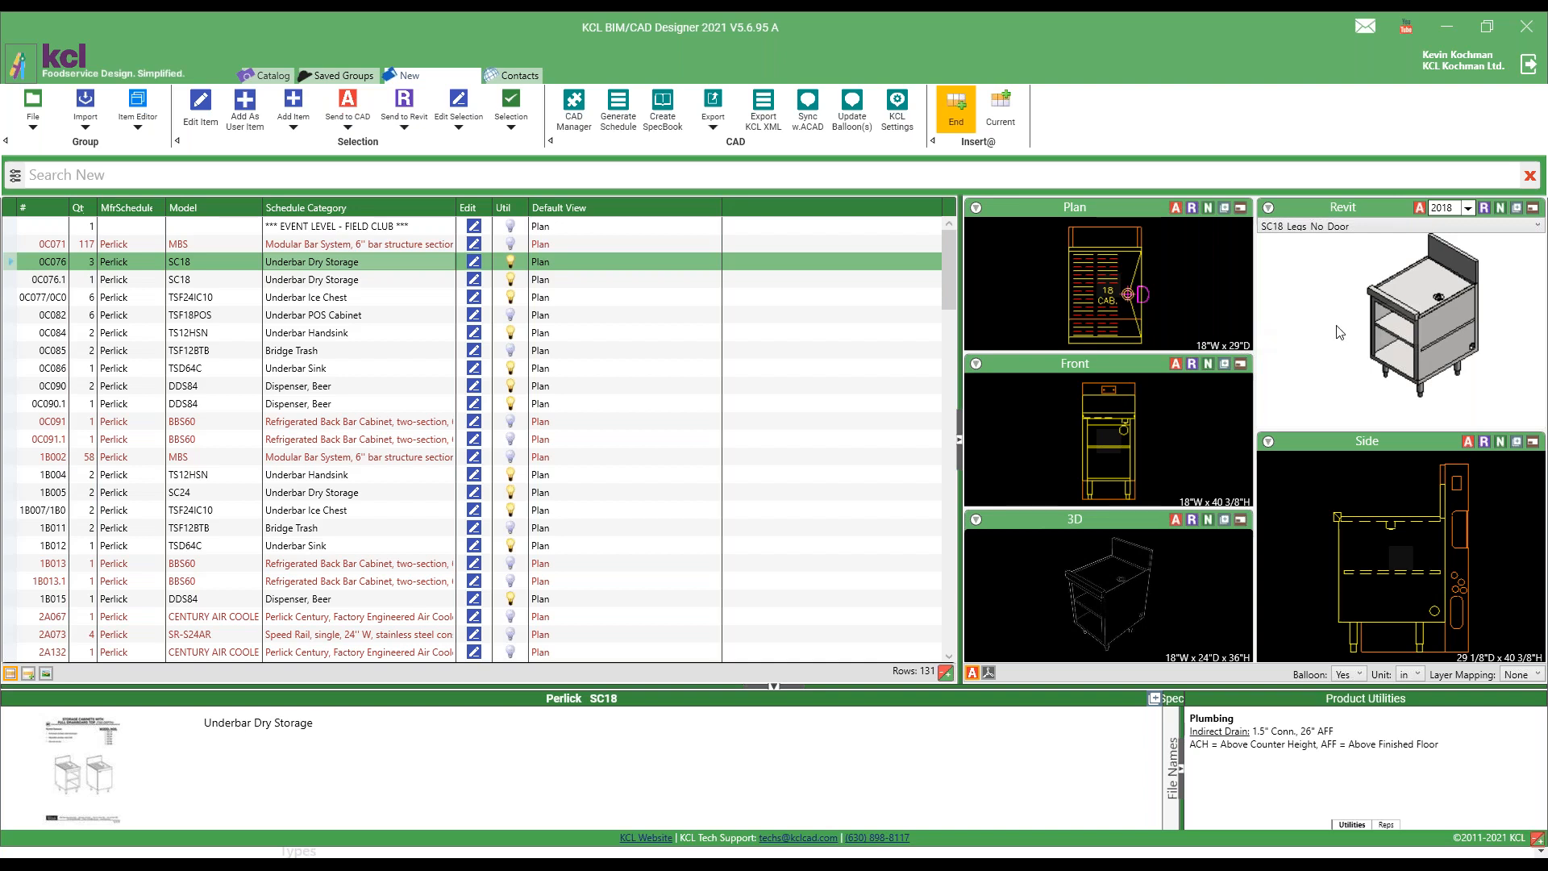
{"action": "scroll", "coordinate": [391, 488], "scroll_direction": "down", "scroll_amount": 2}
{"action": "scroll", "coordinate": [389, 488], "scroll_direction": "down", "scroll_amount": 3}
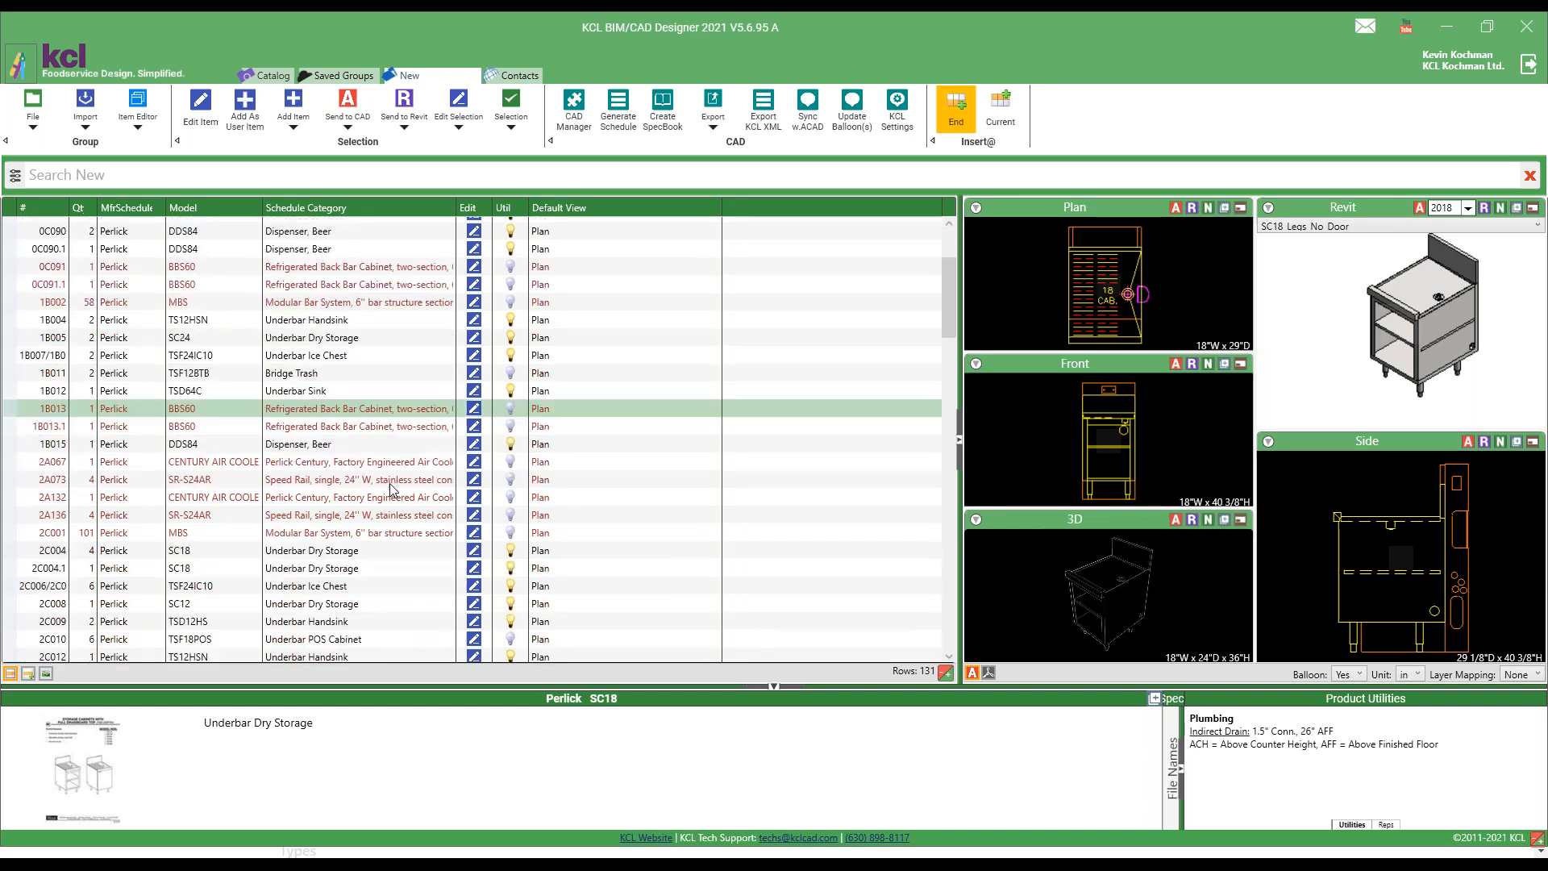
{"action": "left_click", "coordinate": [324, 515]}
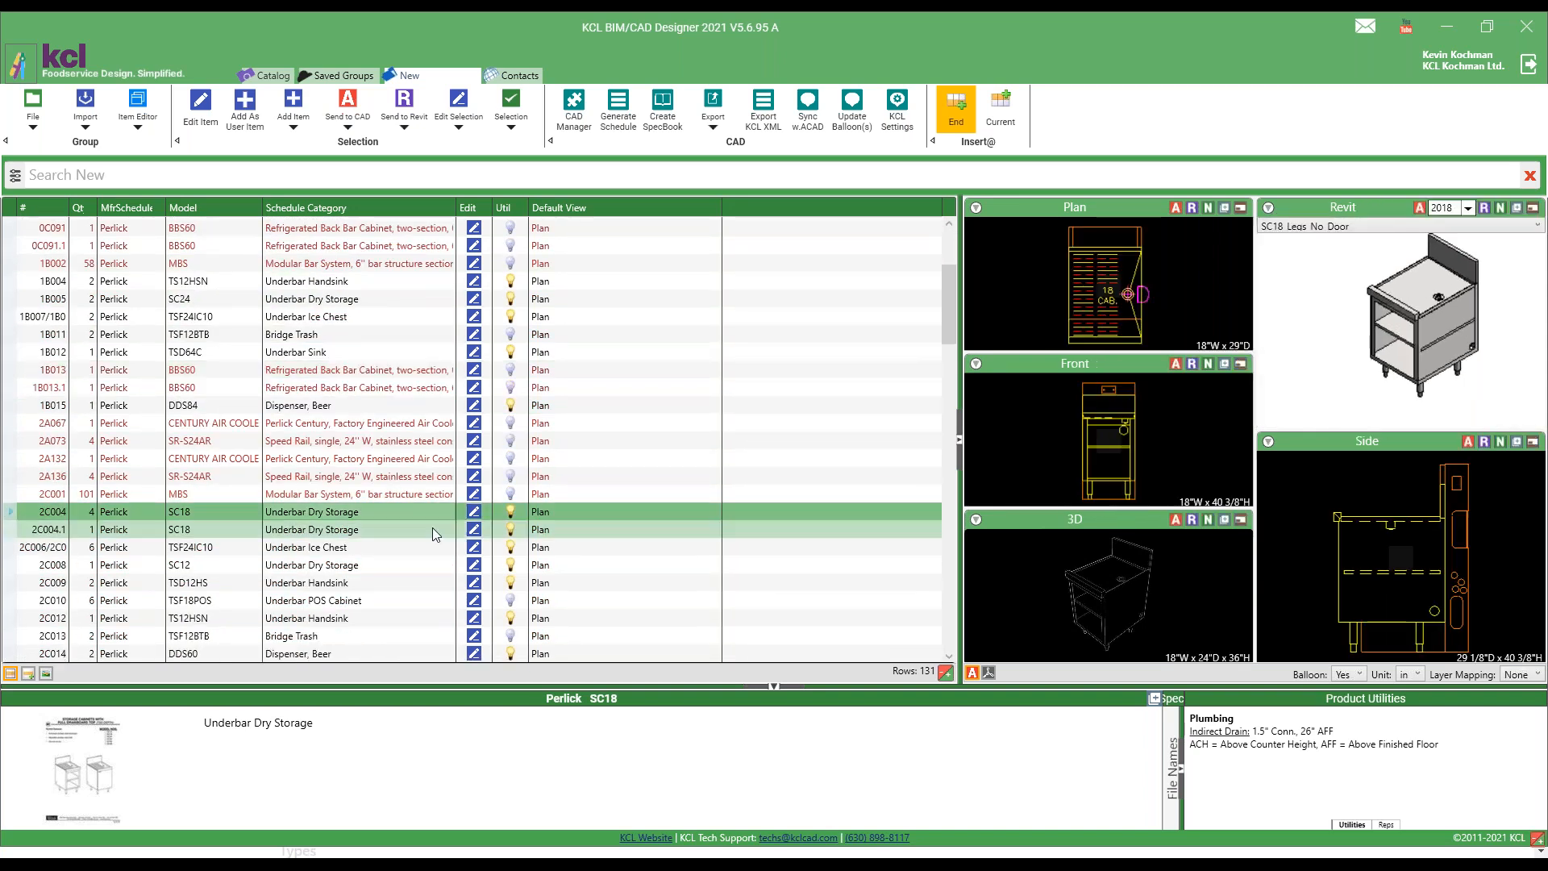
{"action": "scroll", "coordinate": [355, 586], "scroll_direction": "up", "scroll_amount": 5}
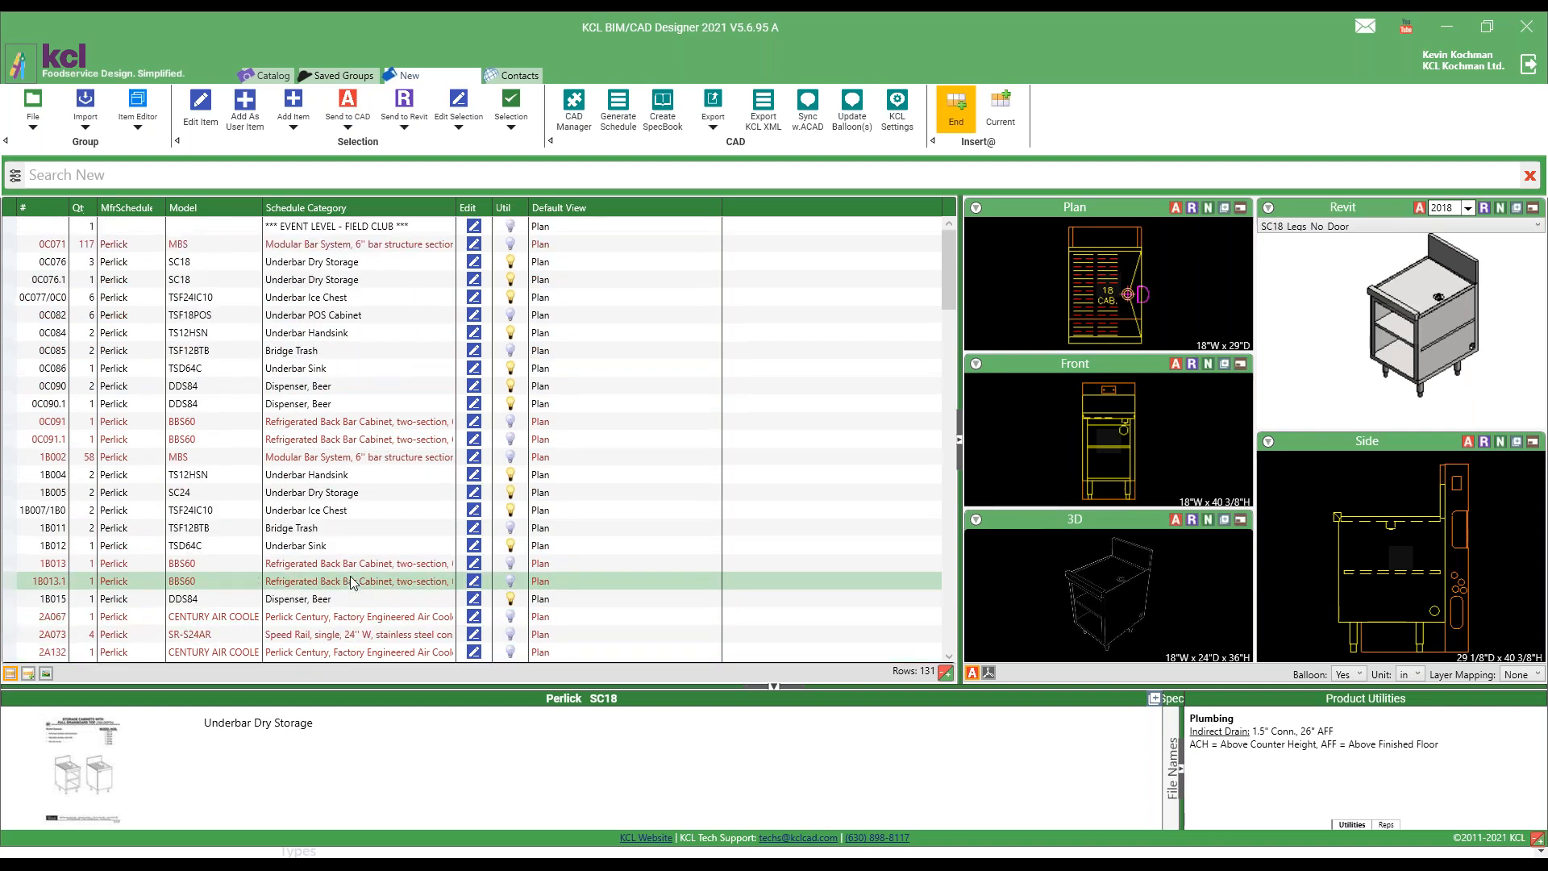
Step: Send item 0C076.1 (SC18) and the TSF24IC10 ice chest below it to Revit 2021
{"action": "left_click", "coordinate": [287, 263]}
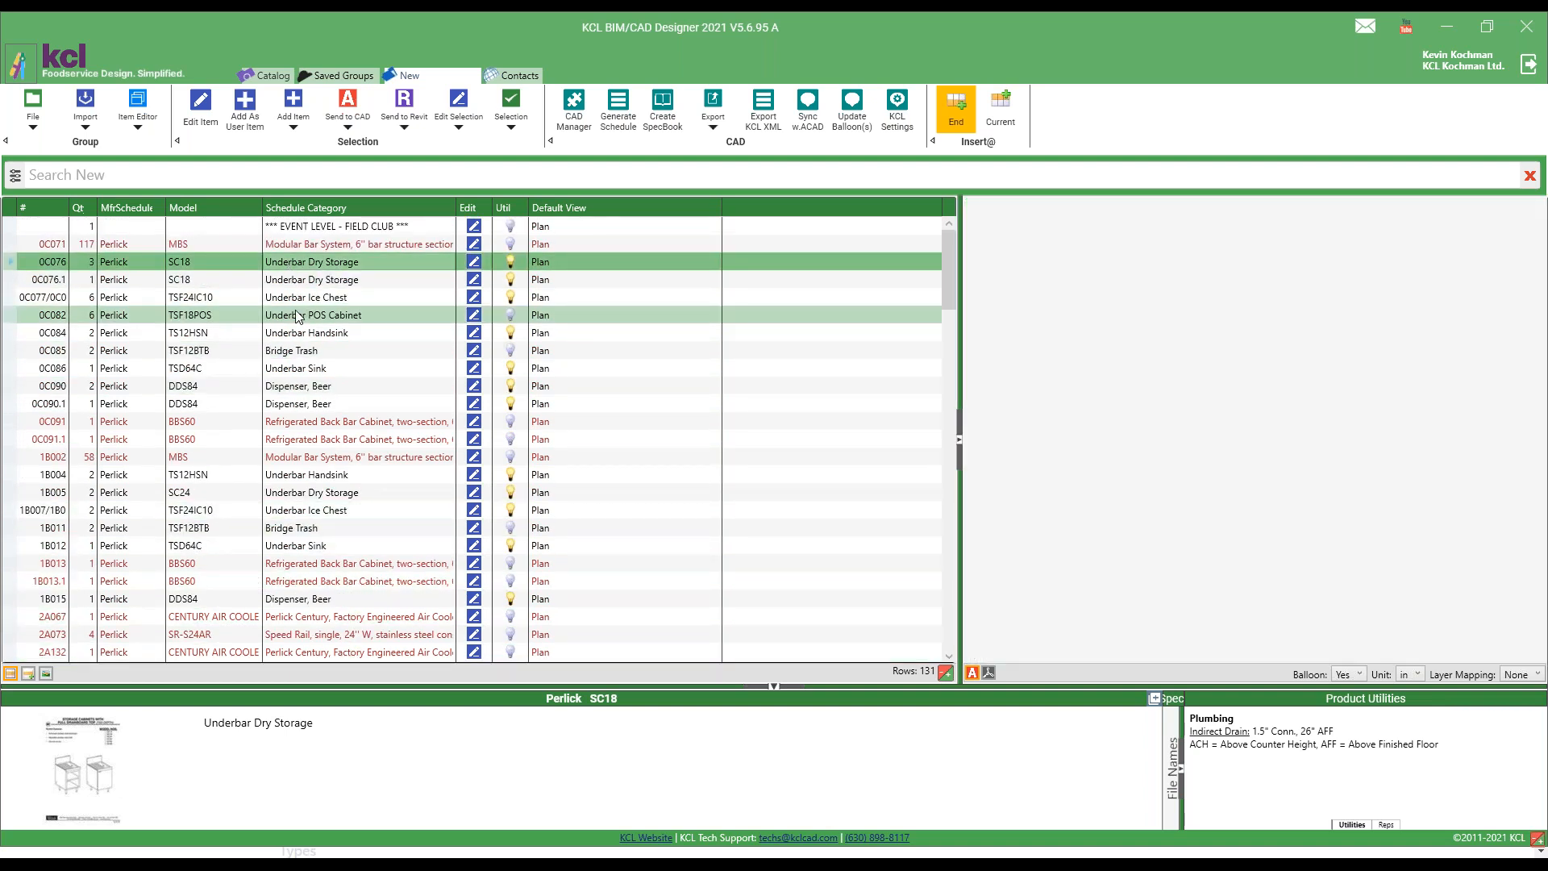
{"action": "left_click", "coordinate": [299, 315], "text": "shift"}
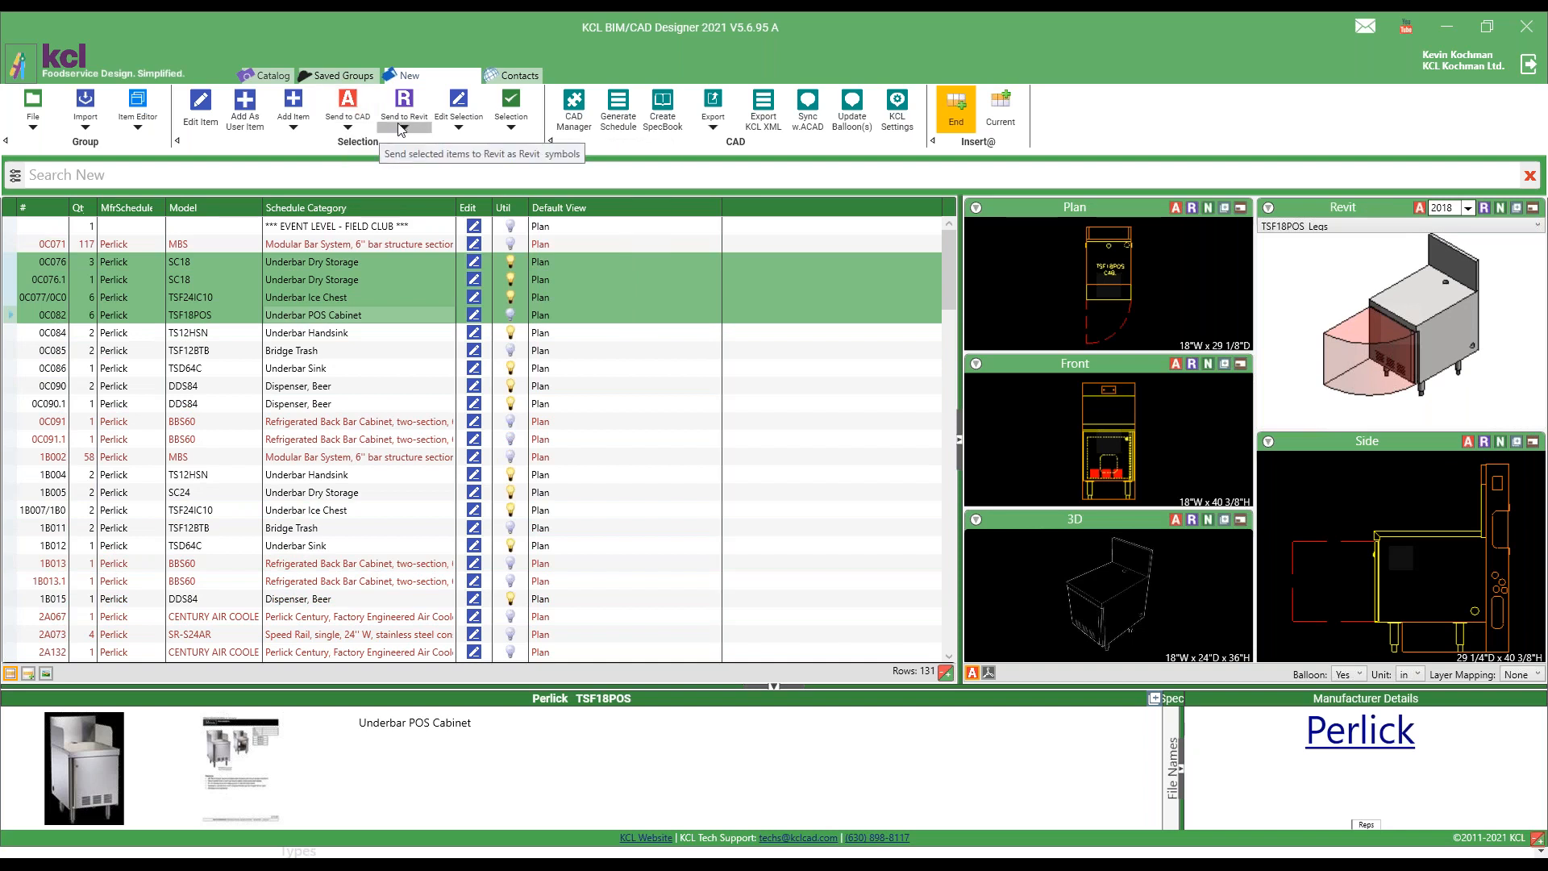
{"action": "left_click", "coordinate": [318, 283]}
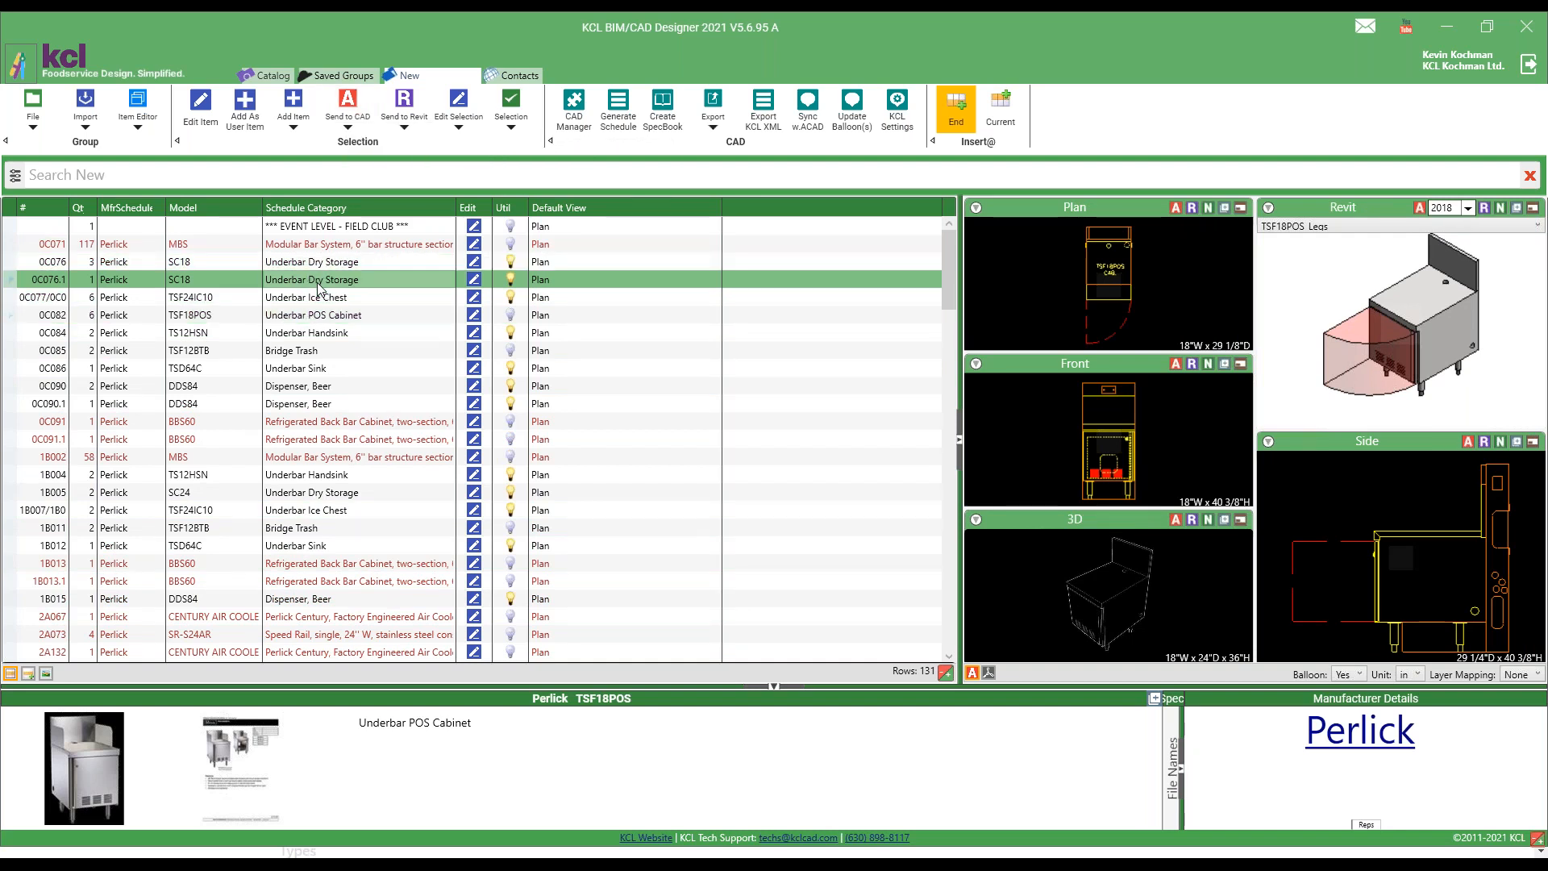
{"action": "left_click", "coordinate": [317, 296], "text": "shift"}
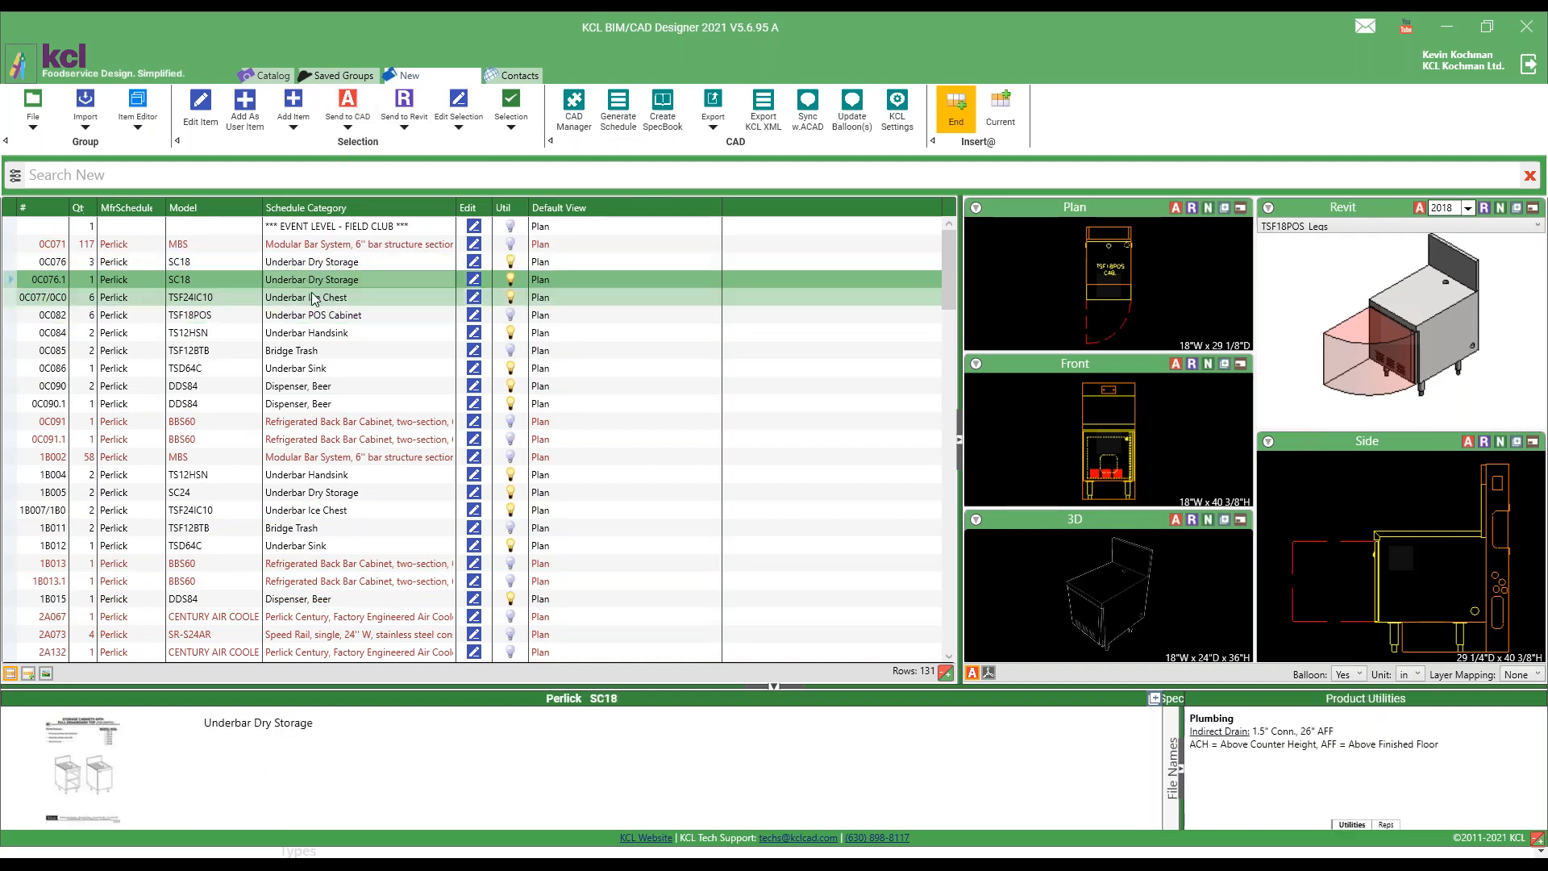
{"action": "left_click", "coordinate": [404, 129]}
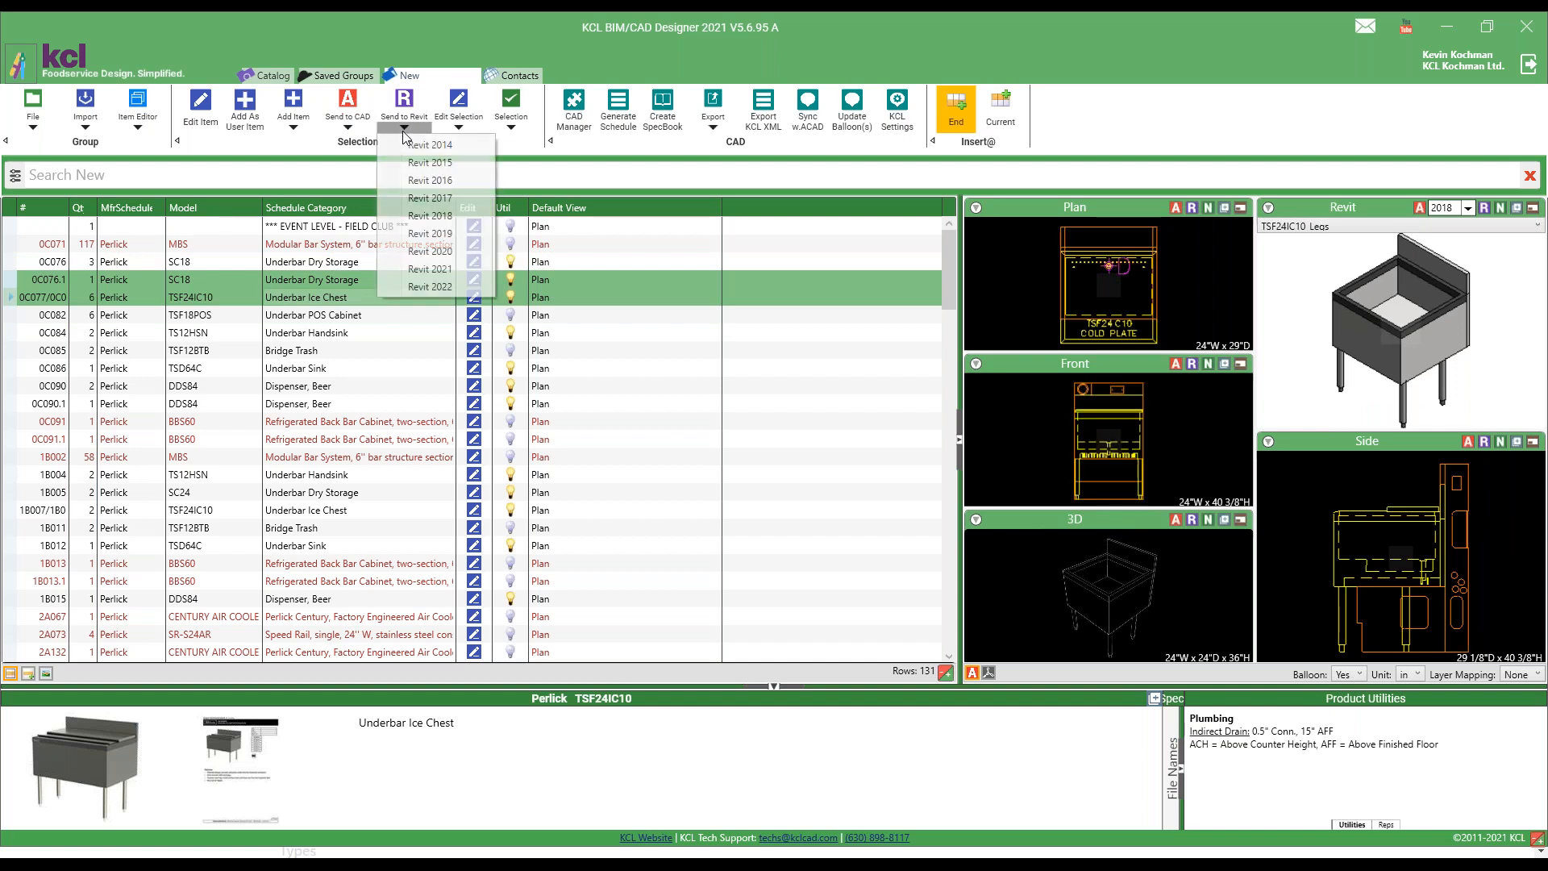
{"action": "left_click", "coordinate": [432, 268]}
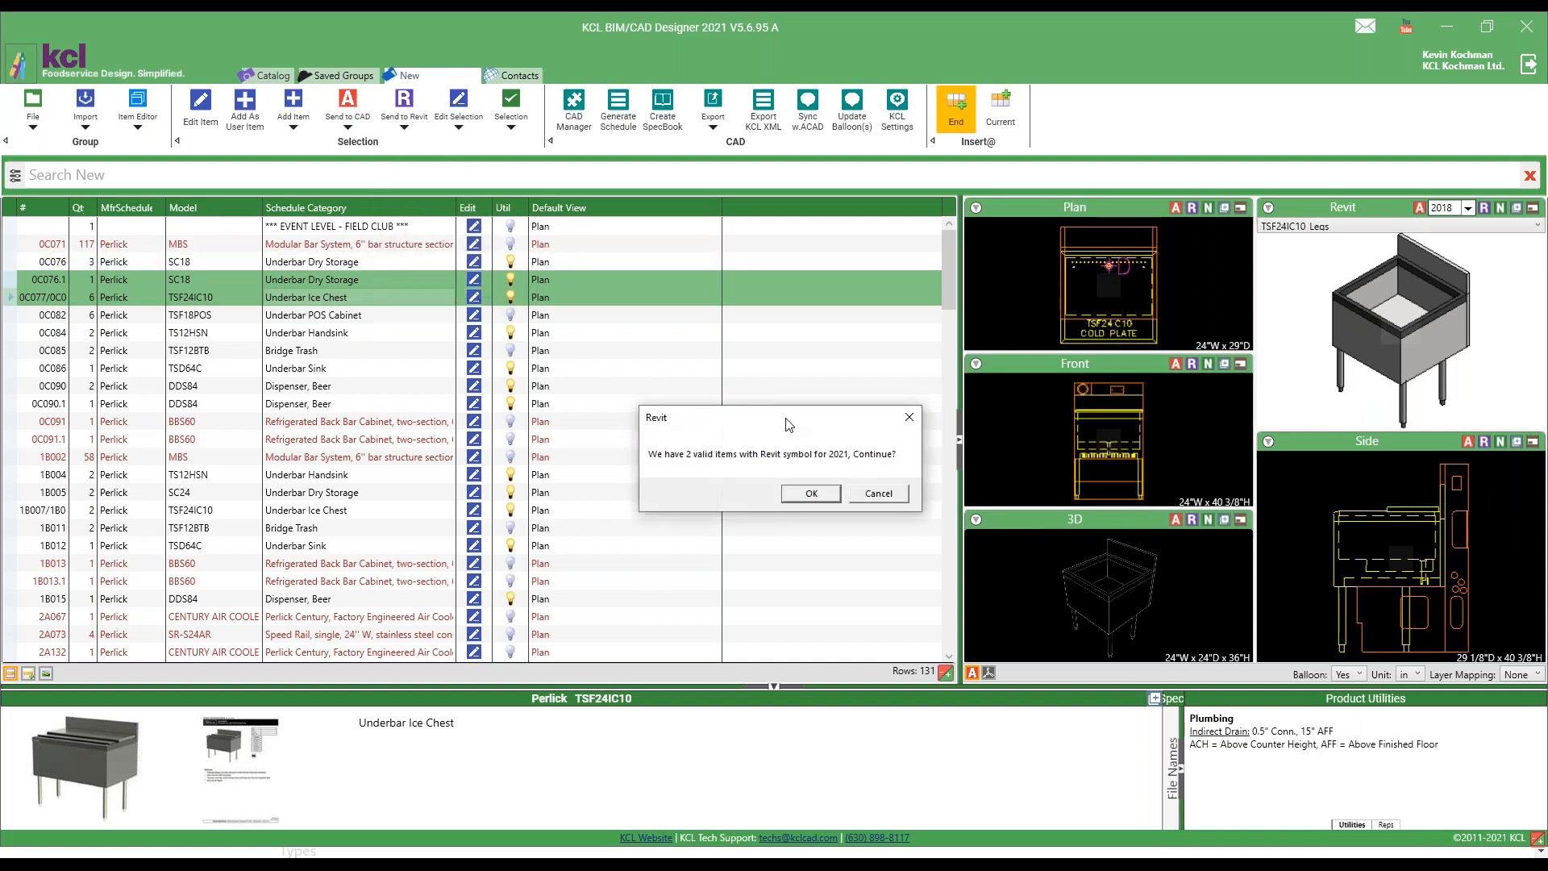
{"action": "left_click", "coordinate": [811, 493]}
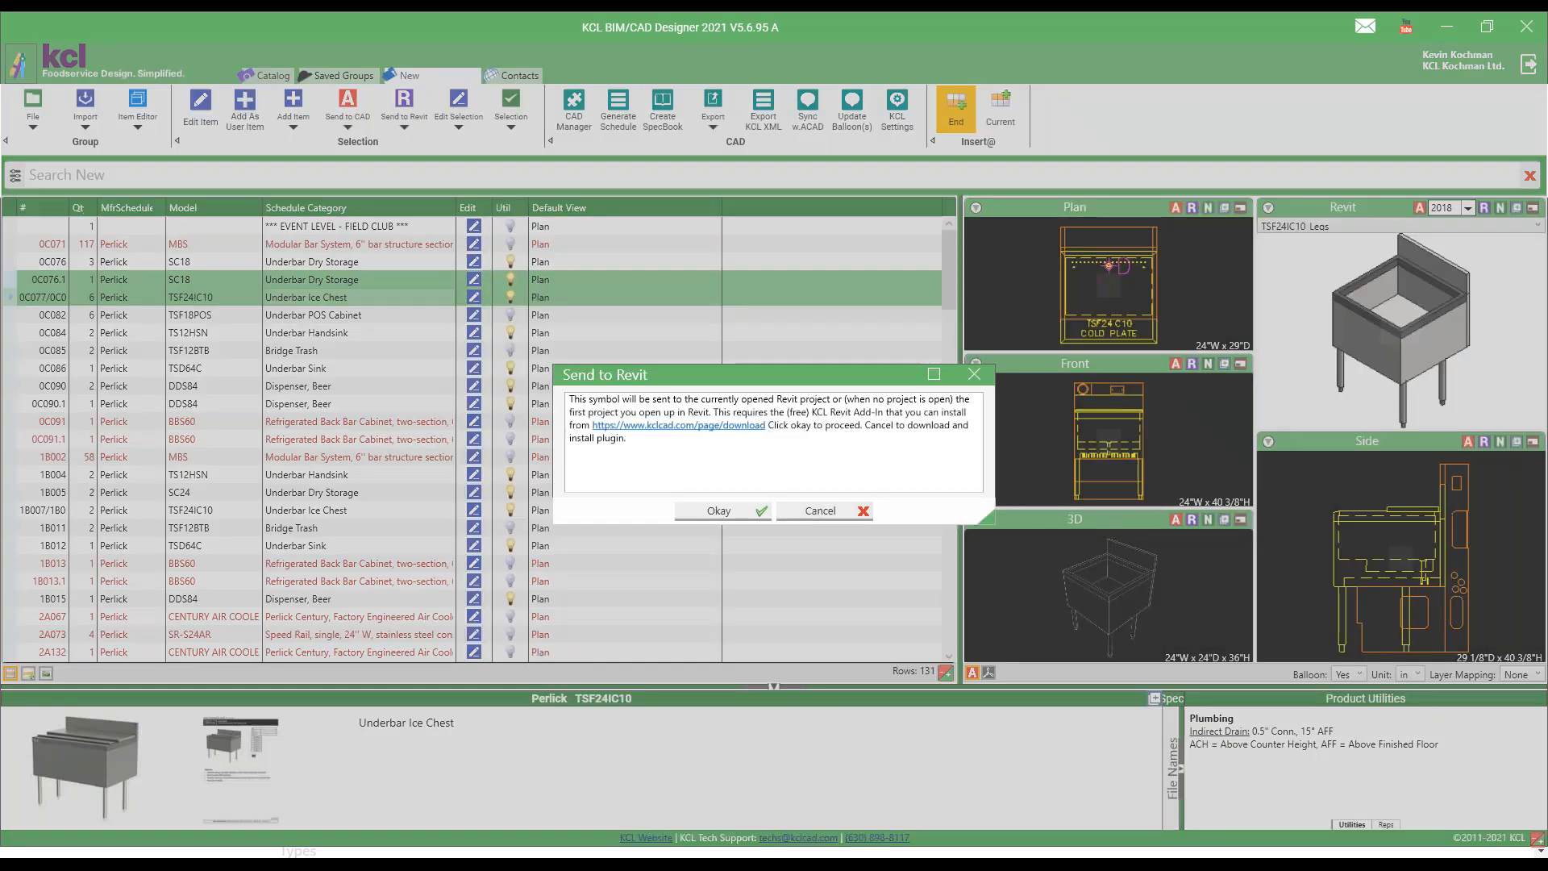
{"action": "left_click", "coordinate": [718, 511]}
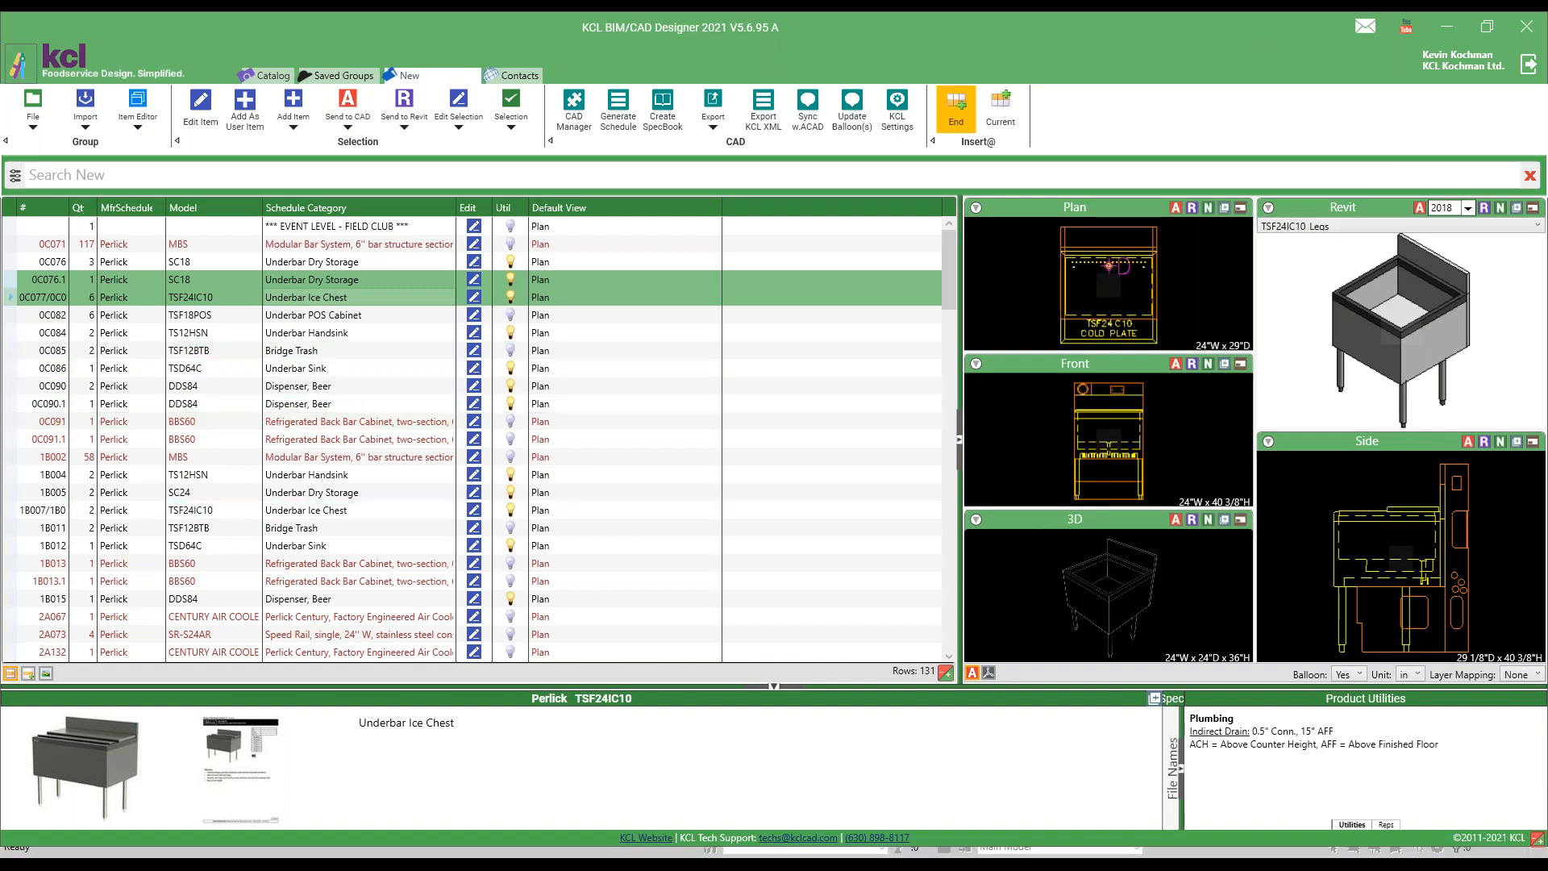
Step: Place one SC18_Legs_No_Door and one TSF24IC10_Legs component side by side on Revit's Level 1 floor plan
{"action": "scroll", "coordinate": [546, 392], "scroll_direction": "up", "scroll_amount": 5}
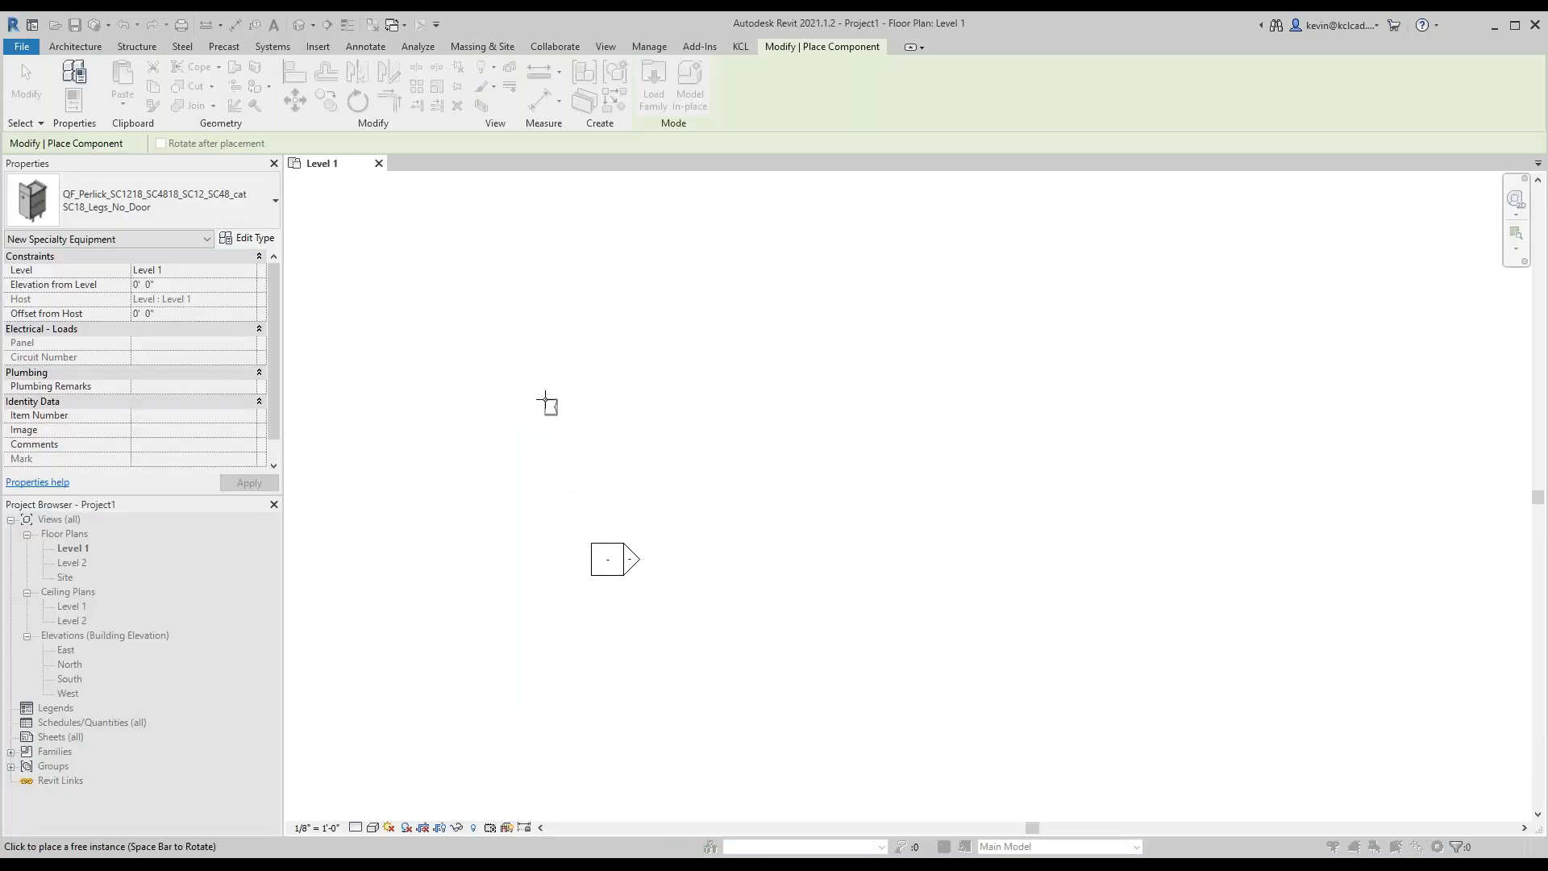
{"action": "left_click", "coordinate": [594, 385]}
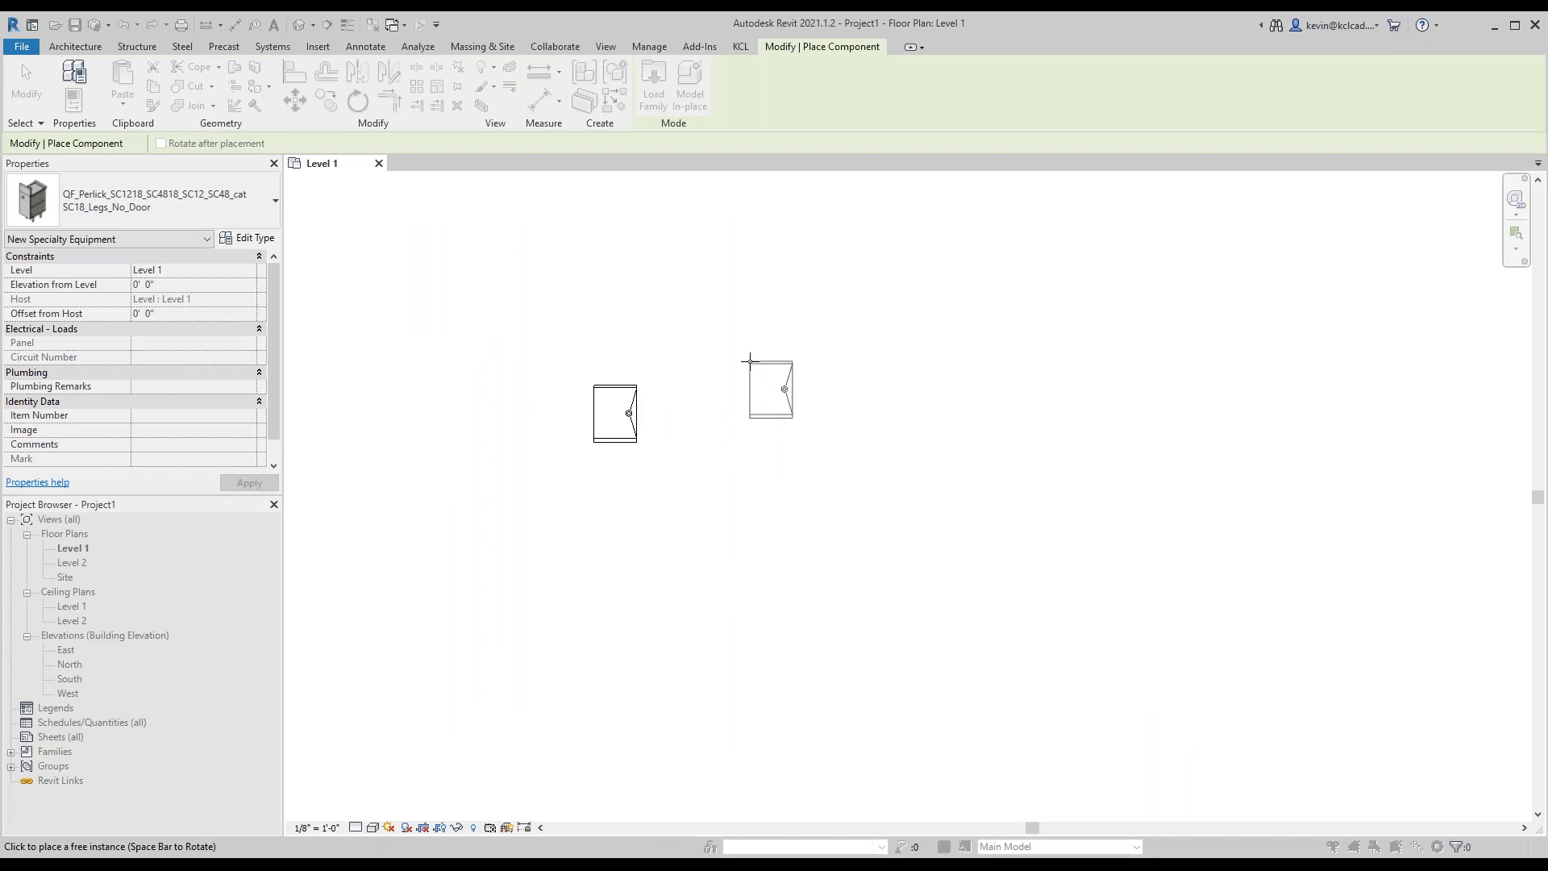
{"action": "key", "text": "Escape"}
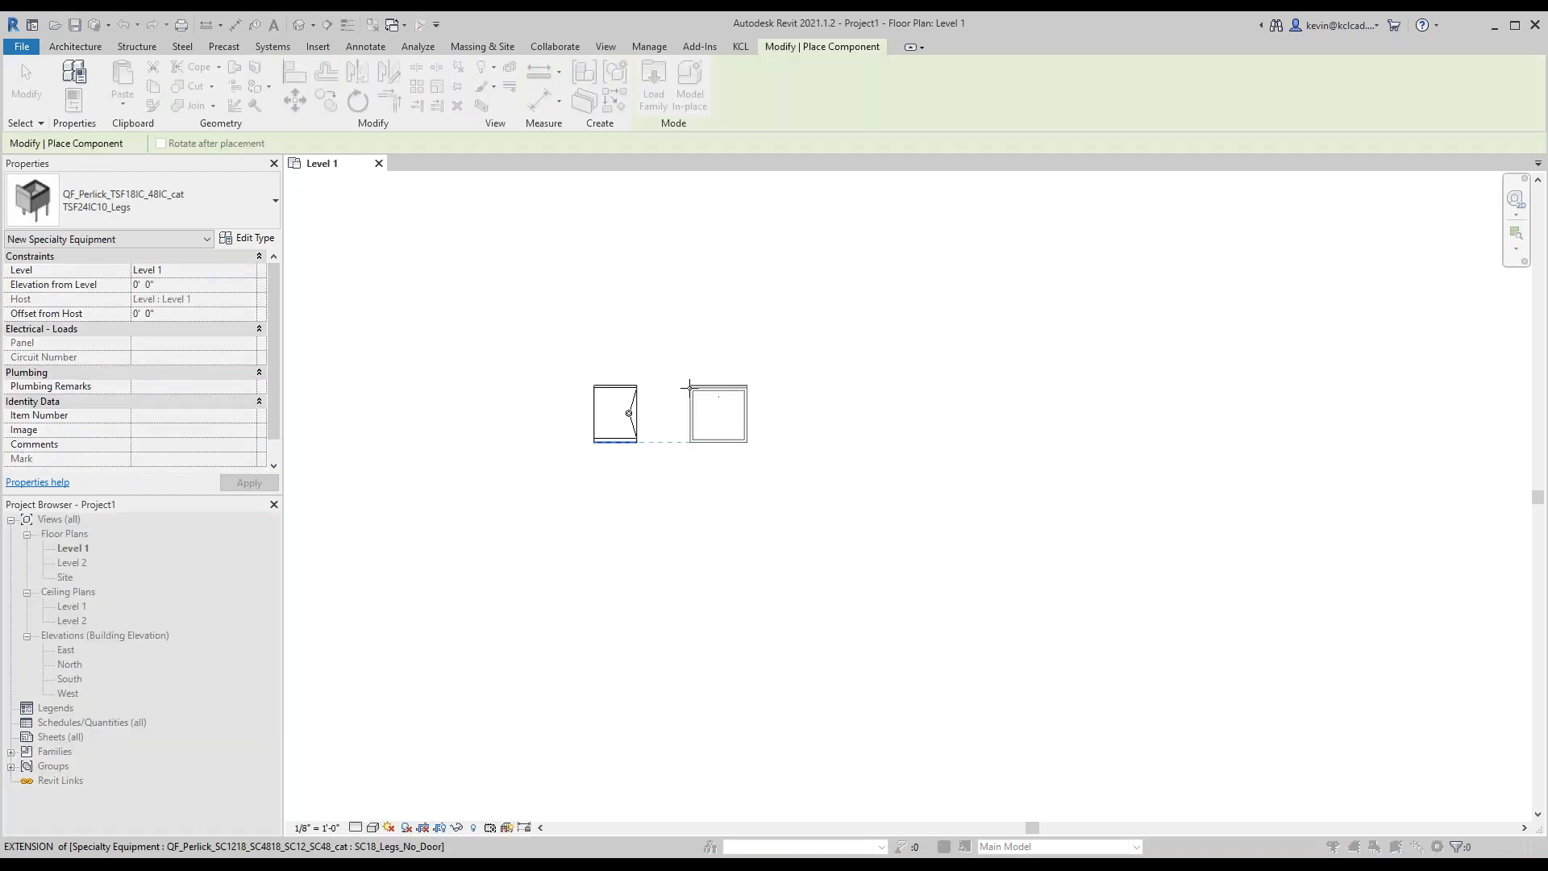
{"action": "left_click", "coordinate": [678, 386]}
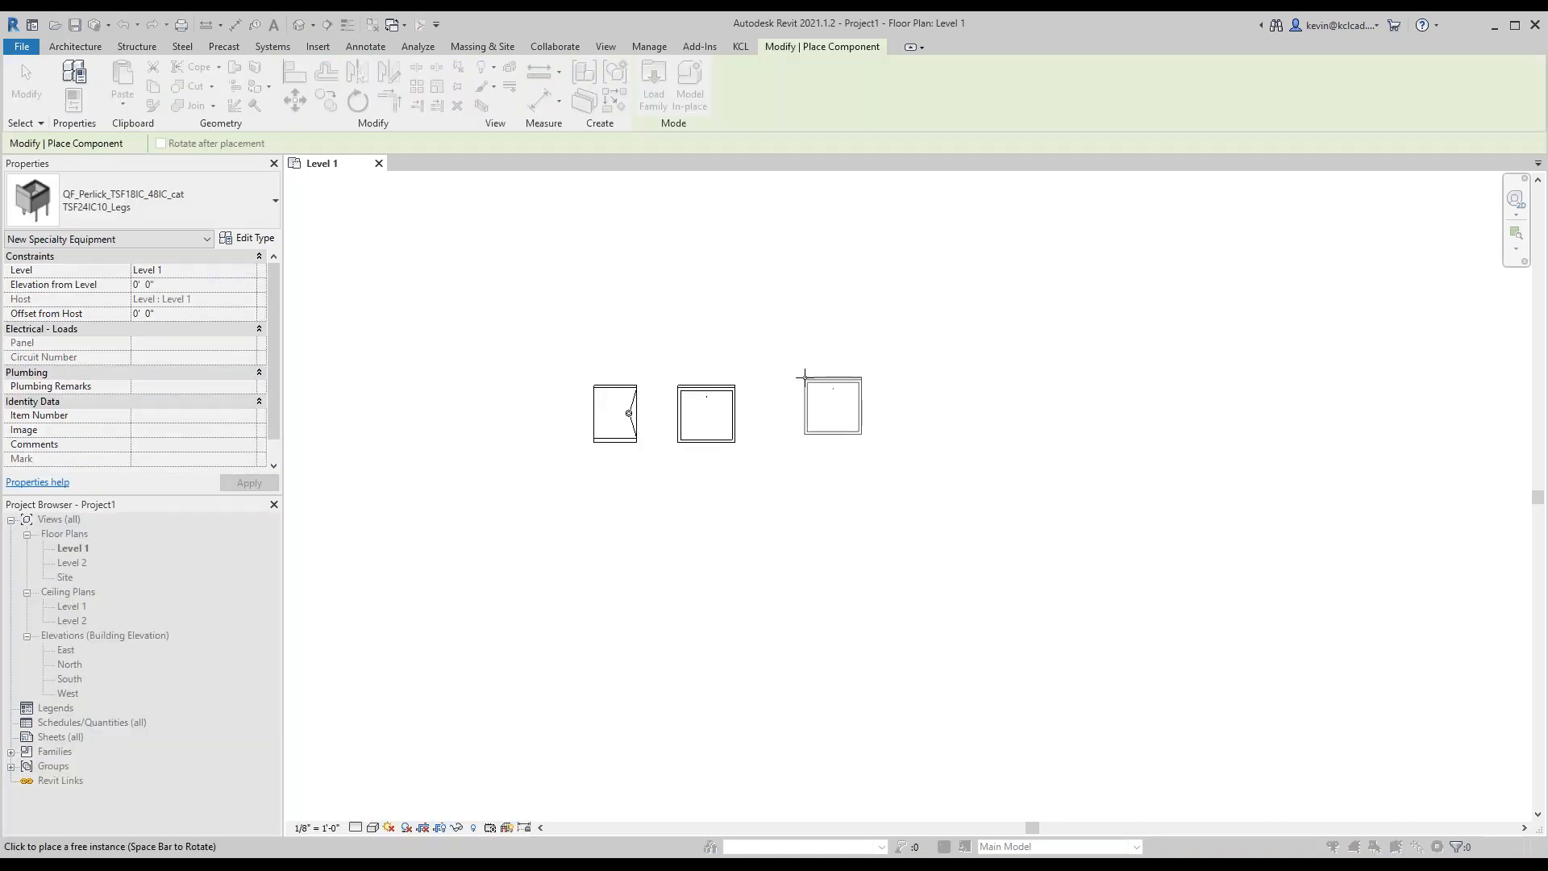
{"action": "key", "text": "Escape"}
{"action": "key", "text": "Escape"}
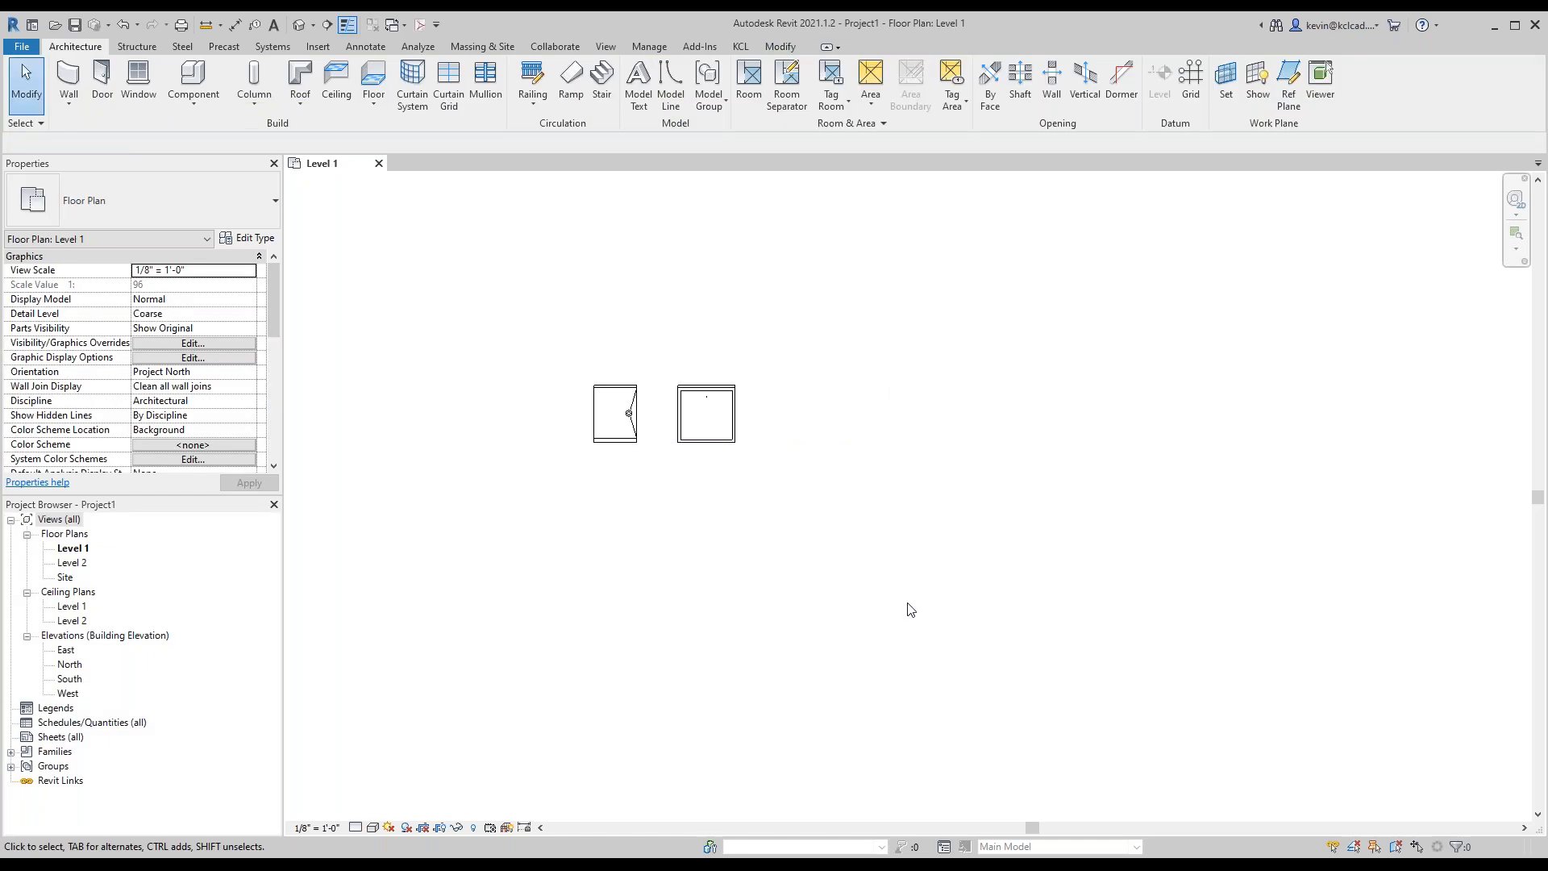
Step: Switch back to KCL BIM/CAD Designer and match item 0C091 to the Perlick catalog model BBS60**L through the model lookup
{"action": "key", "text": "alt+Tab"}
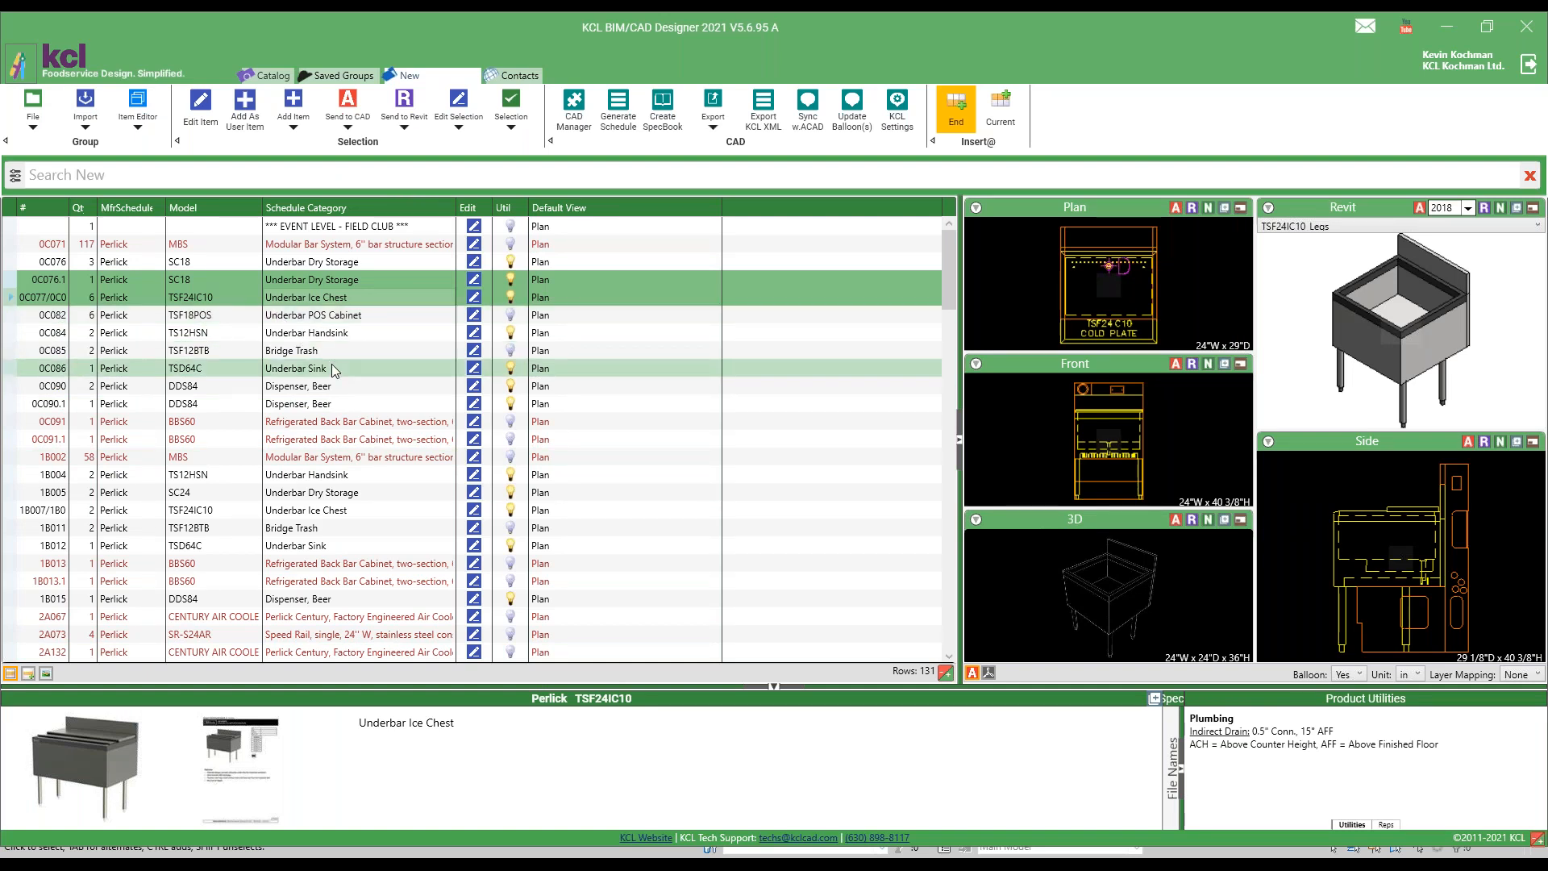
{"action": "left_click", "coordinate": [299, 430]}
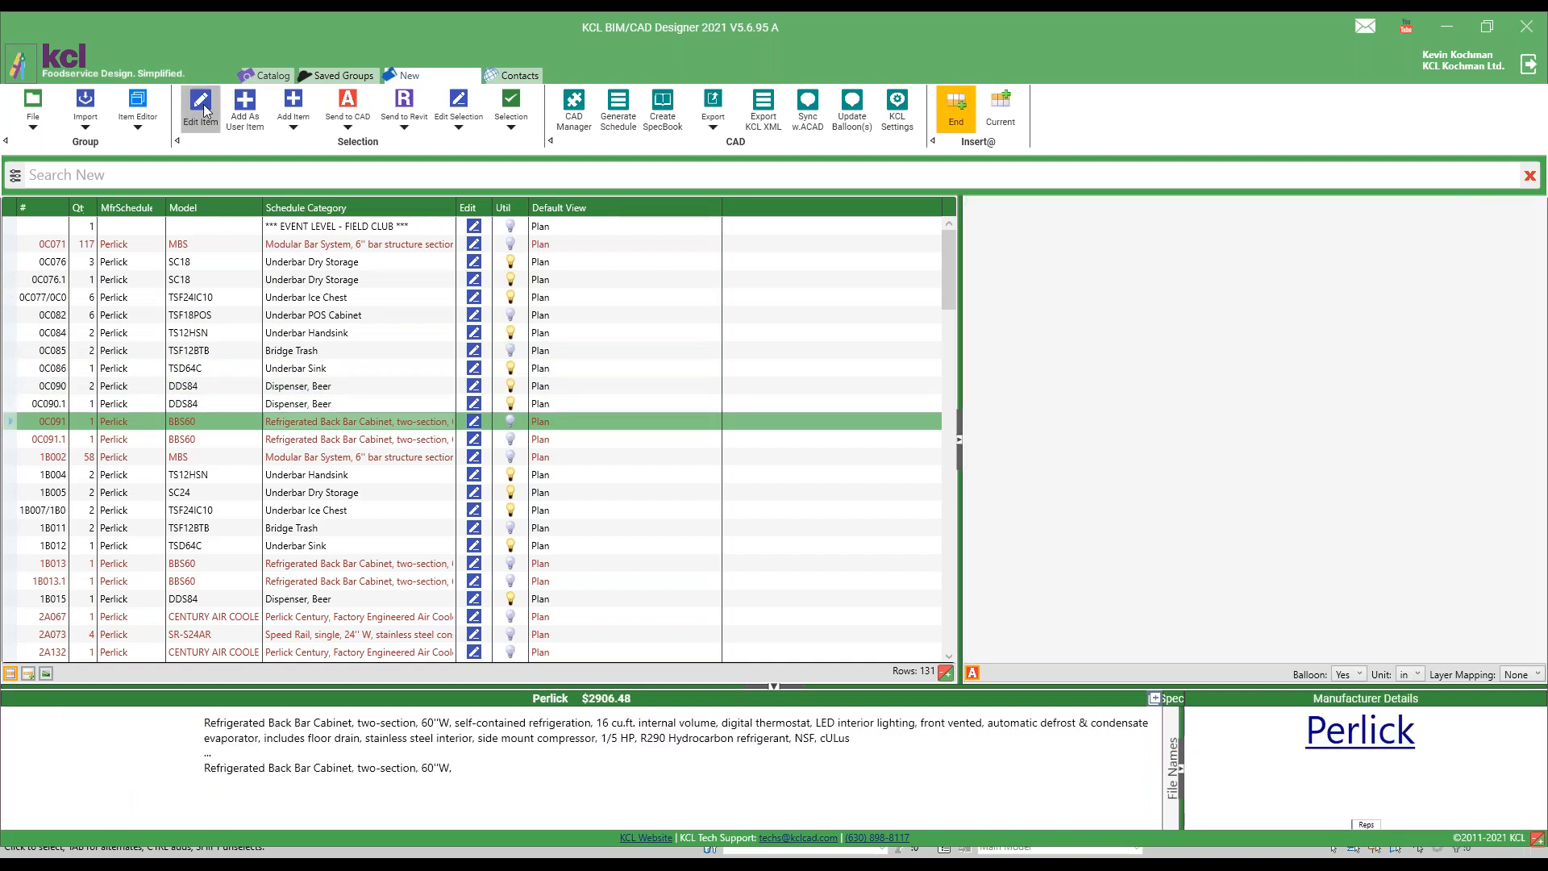
{"action": "left_click", "coordinate": [203, 108]}
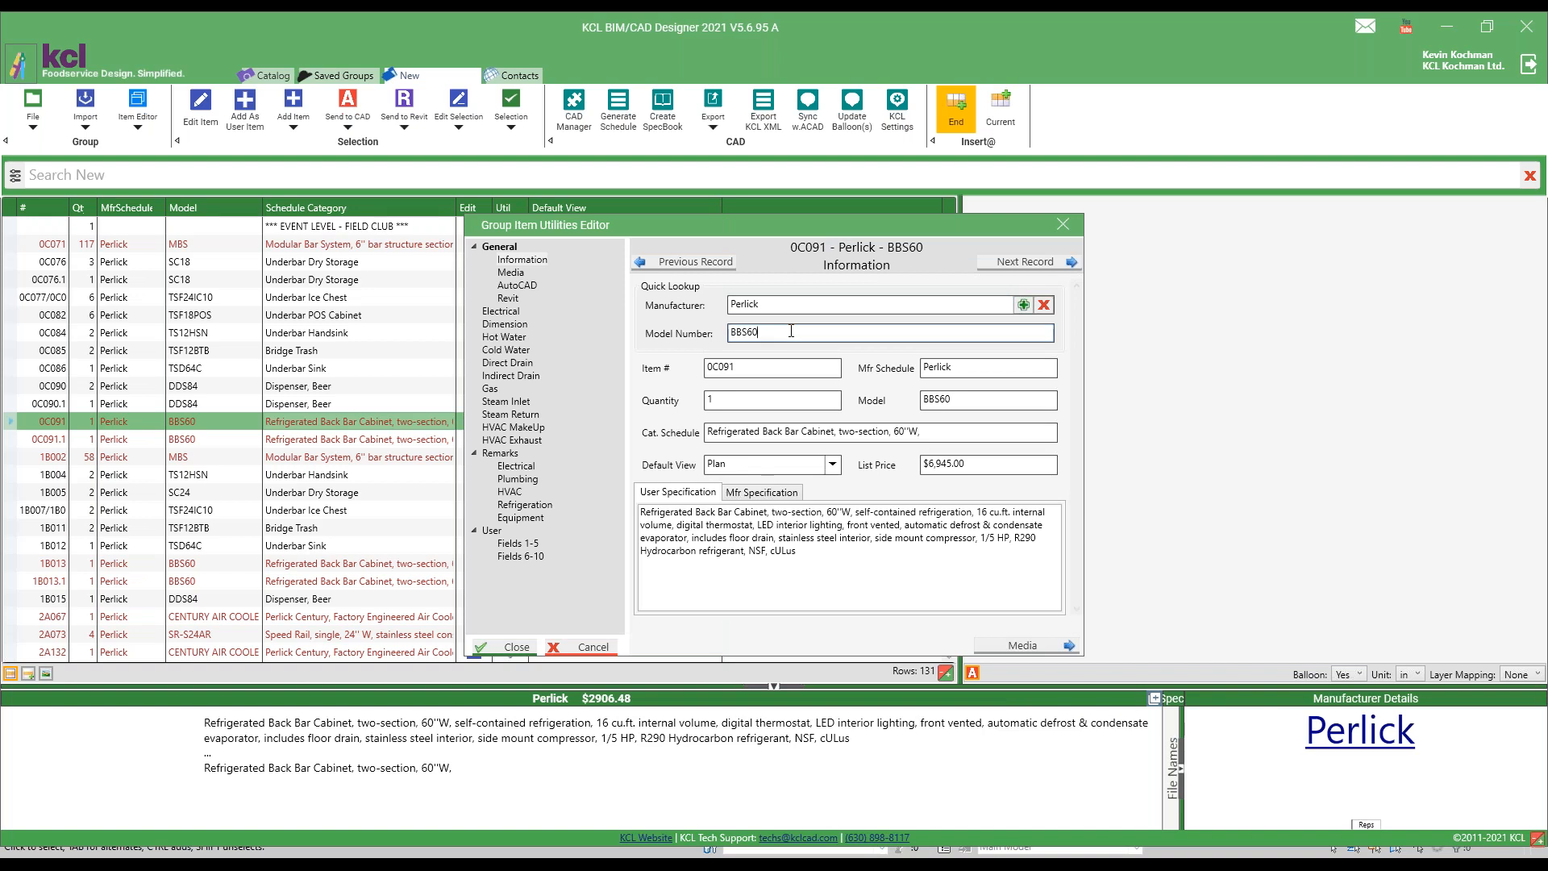
{"action": "key", "text": "BackSpace"}
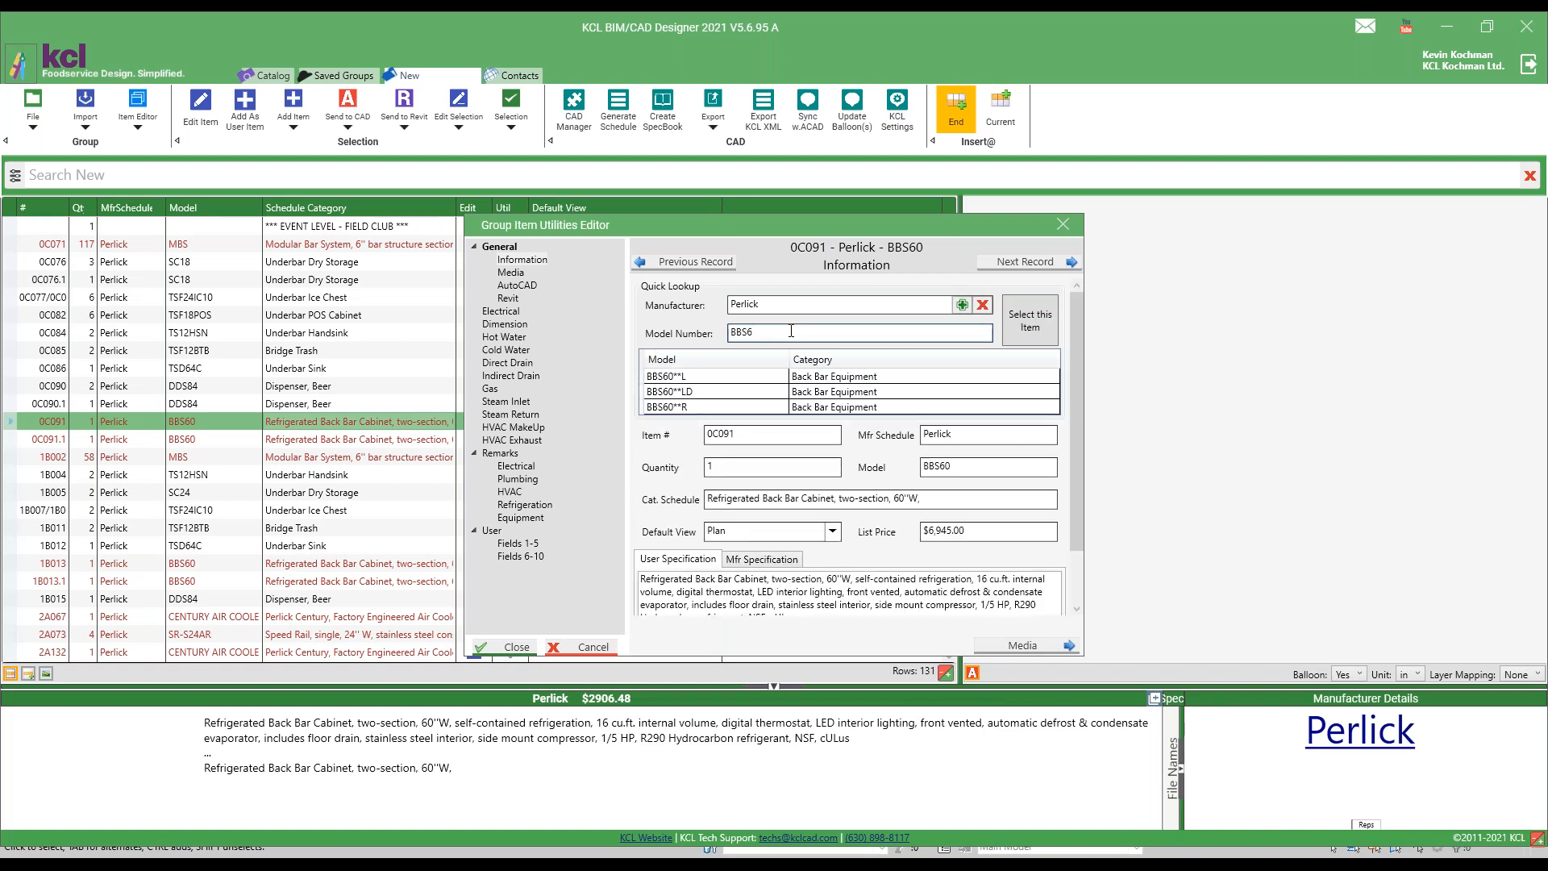
{"action": "left_click", "coordinate": [706, 378]}
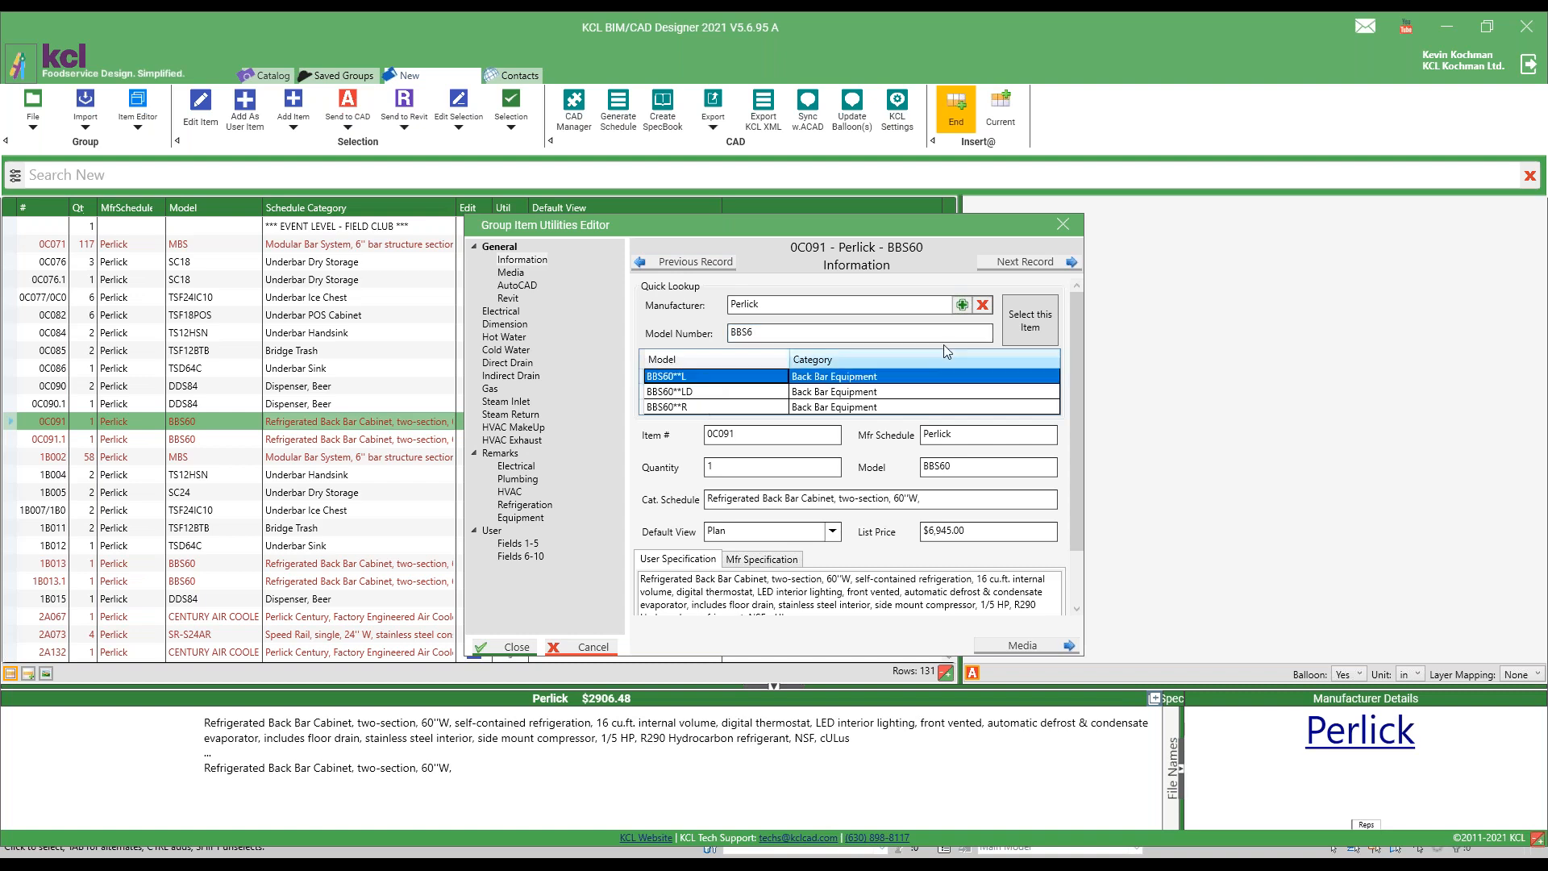
{"action": "left_click", "coordinate": [1028, 321]}
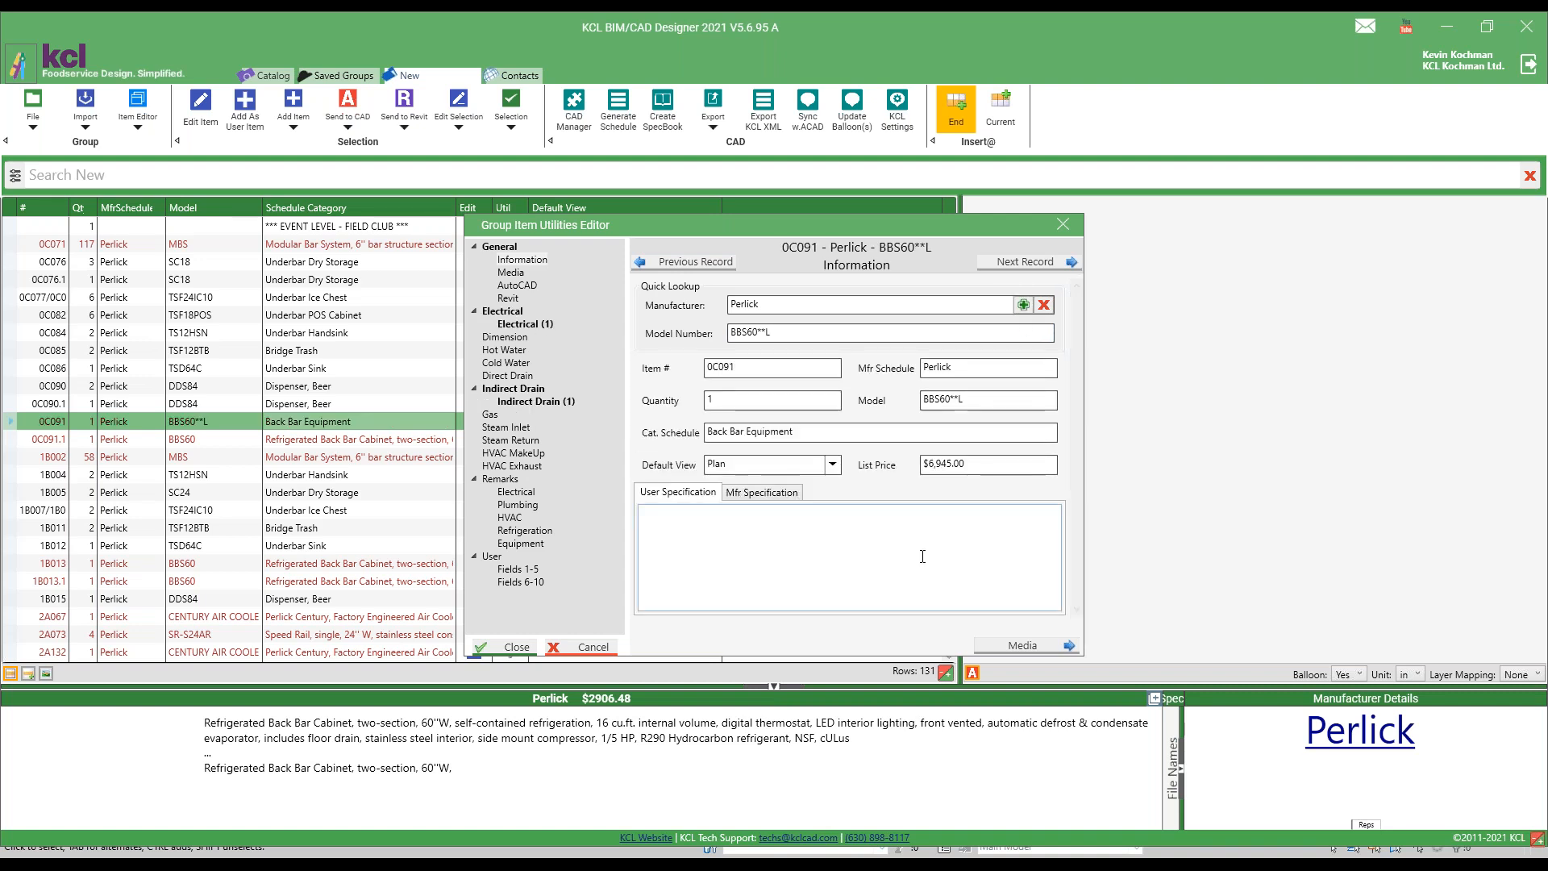
{"action": "left_click", "coordinate": [1063, 224]}
{"action": "left_click", "coordinate": [313, 437]}
{"action": "left_click", "coordinate": [308, 425]}
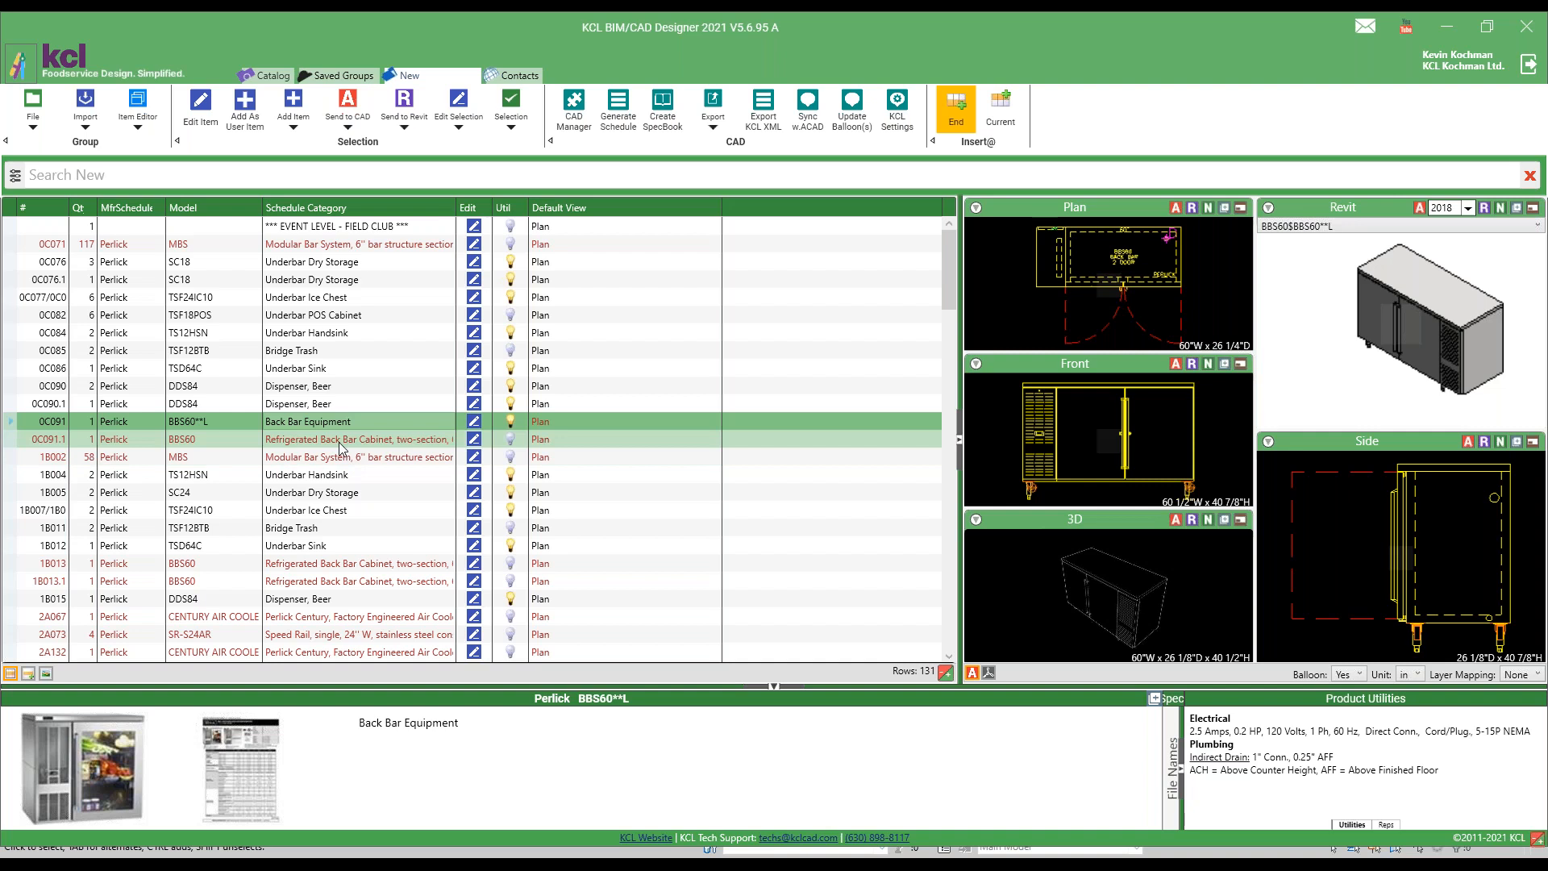
Step: Review item 2A067's AutoCAD views and its electrical, hot water and cold water data in the item editor, leaving it unchanged
{"action": "left_click", "coordinate": [204, 615]}
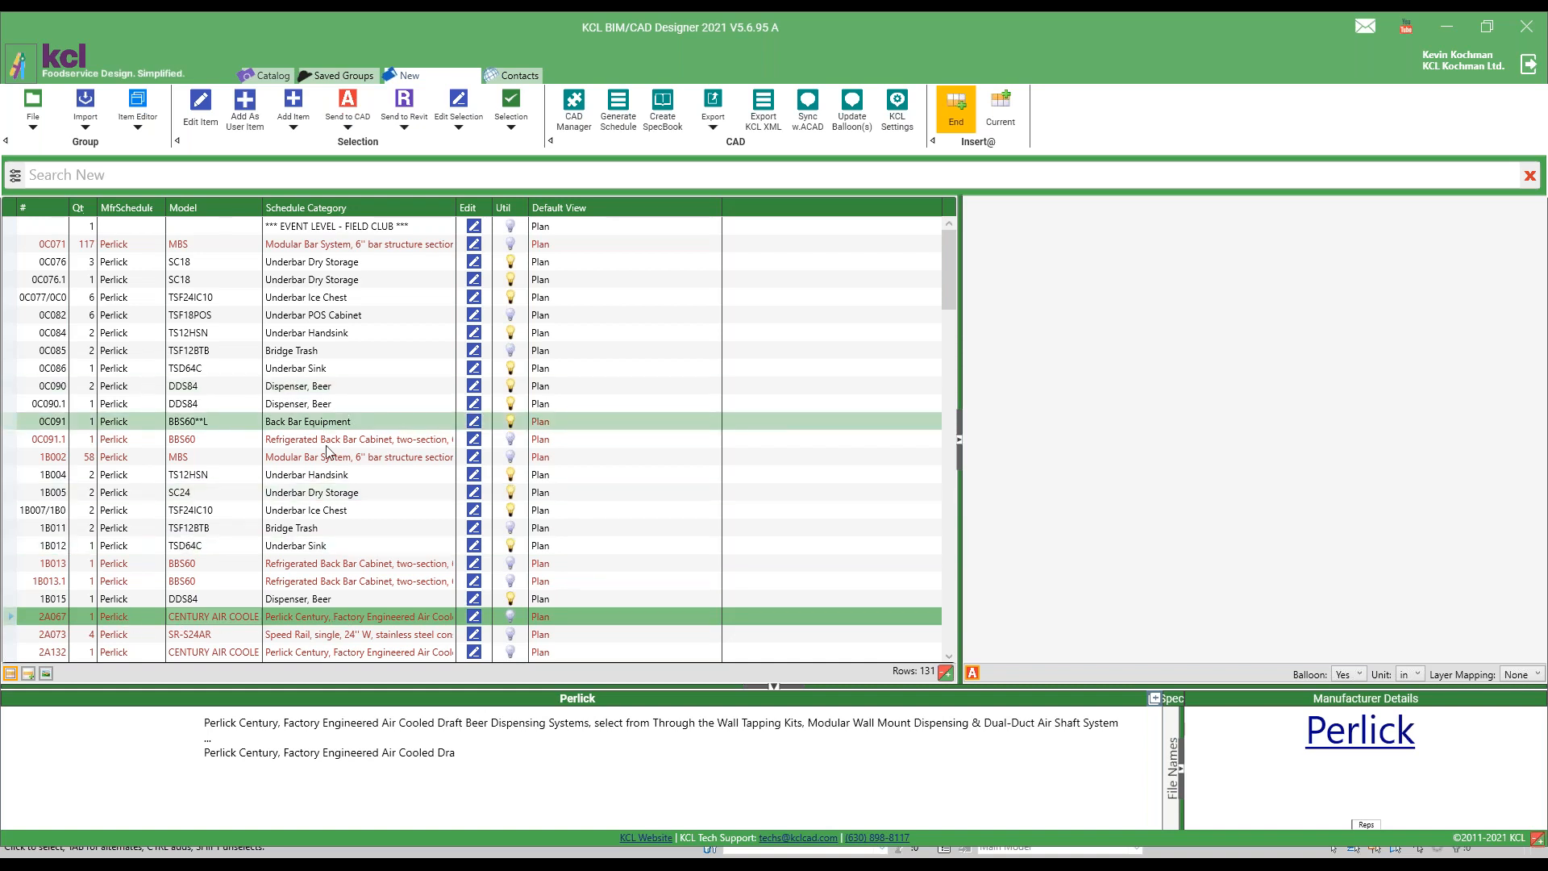
{"action": "left_click", "coordinate": [192, 111]}
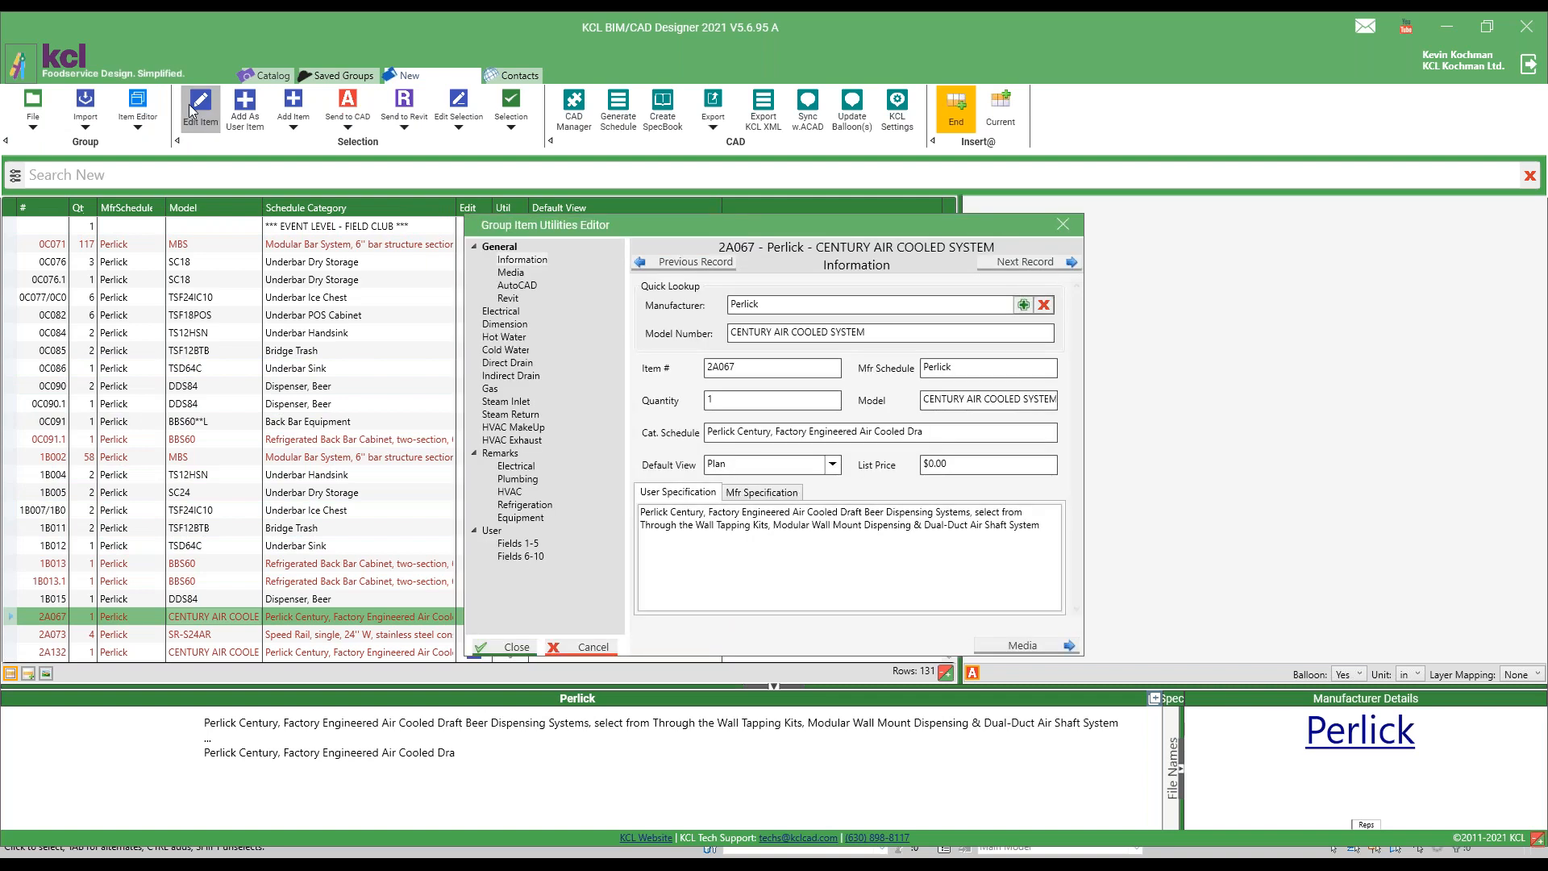
{"action": "left_click", "coordinate": [526, 289]}
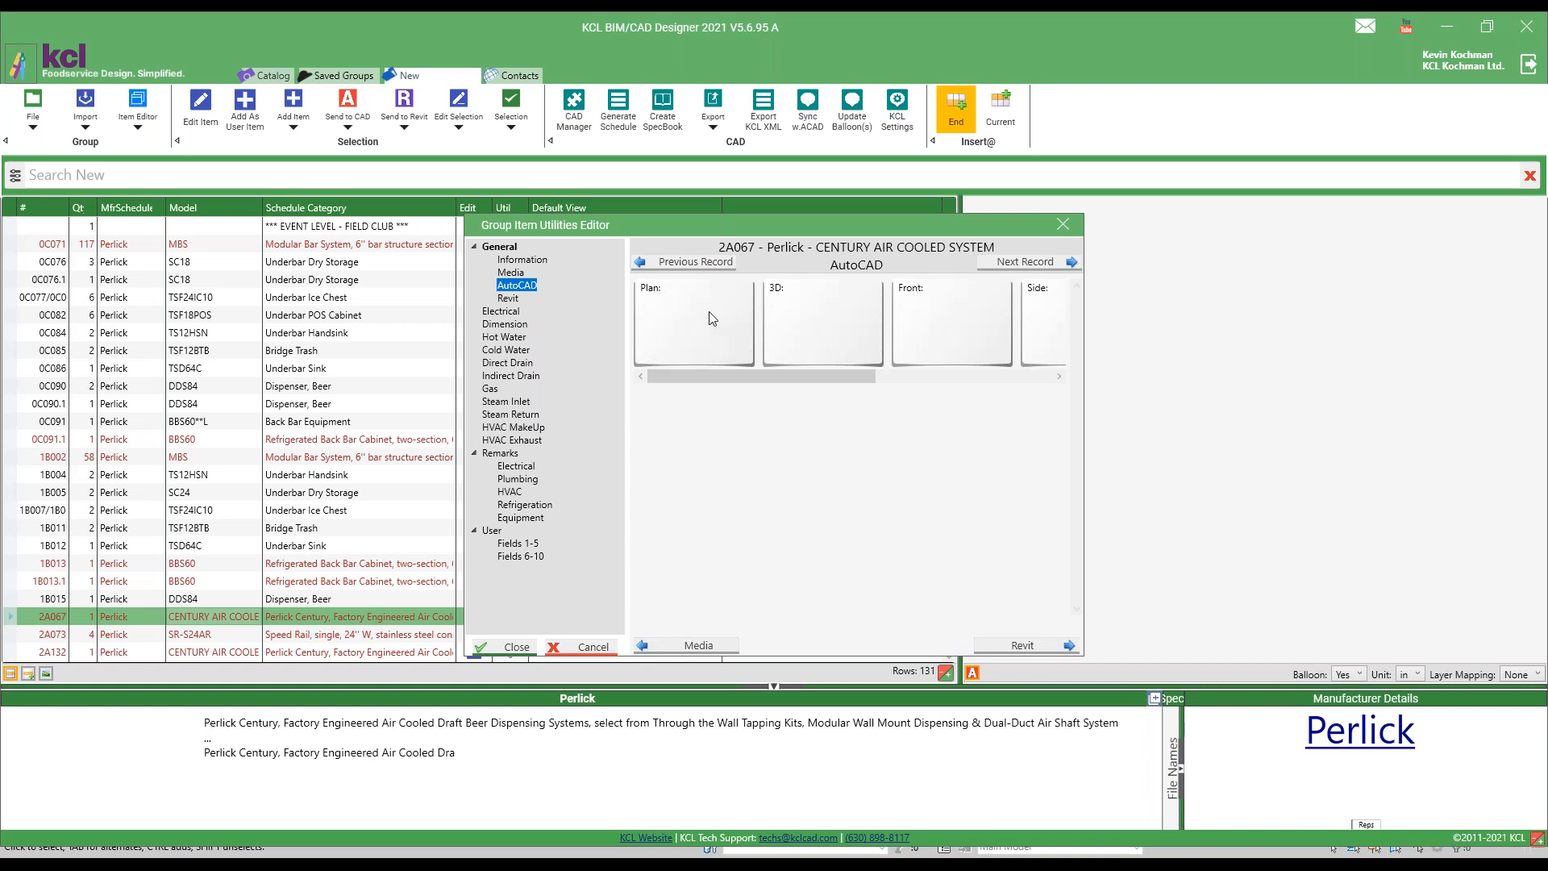
{"action": "left_click", "coordinate": [506, 313]}
{"action": "left_click", "coordinate": [509, 337]}
{"action": "left_click", "coordinate": [511, 350]}
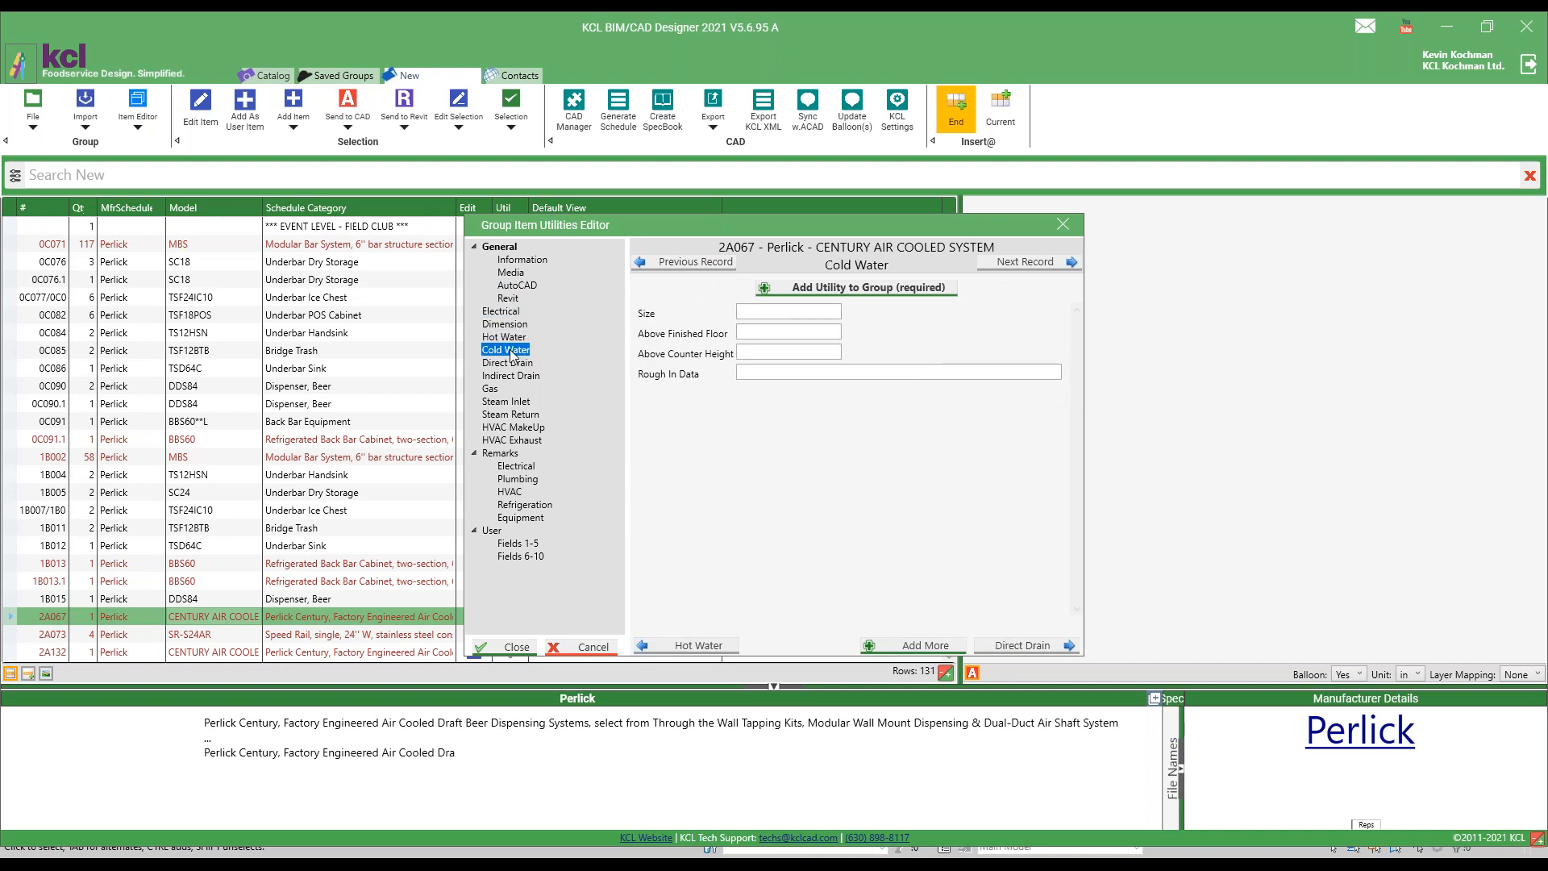
{"action": "left_click", "coordinate": [1066, 229]}
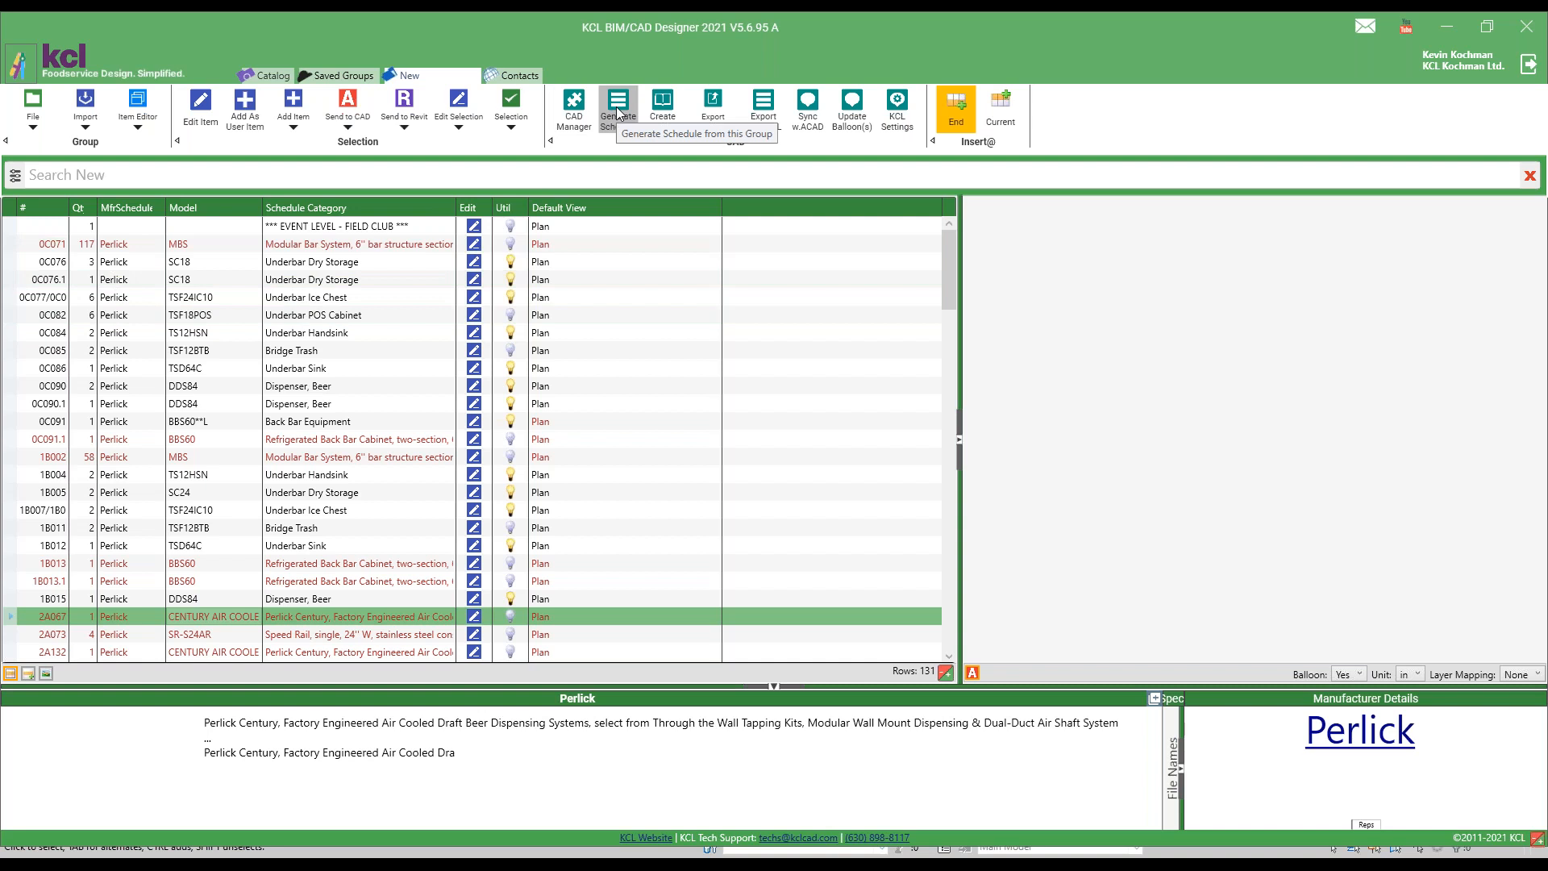
Step: Select all items in the group and set up a schedule from the KCL default template Equipment with Electrical
{"action": "left_click", "coordinate": [381, 261]}
{"action": "key", "text": "ctrl+a"}
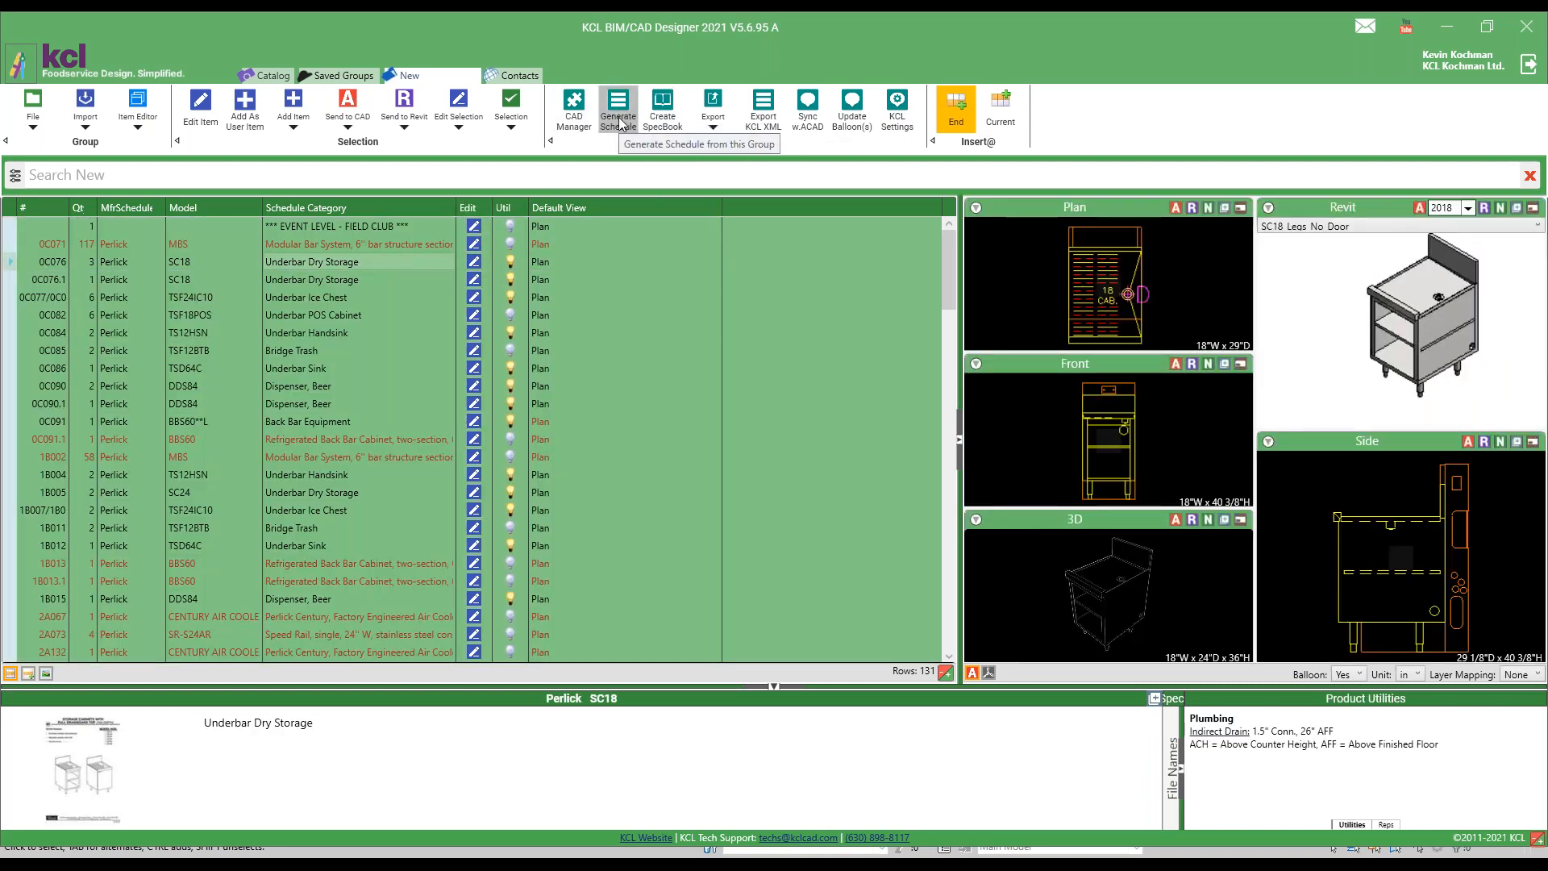
{"action": "left_click", "coordinate": [620, 121]}
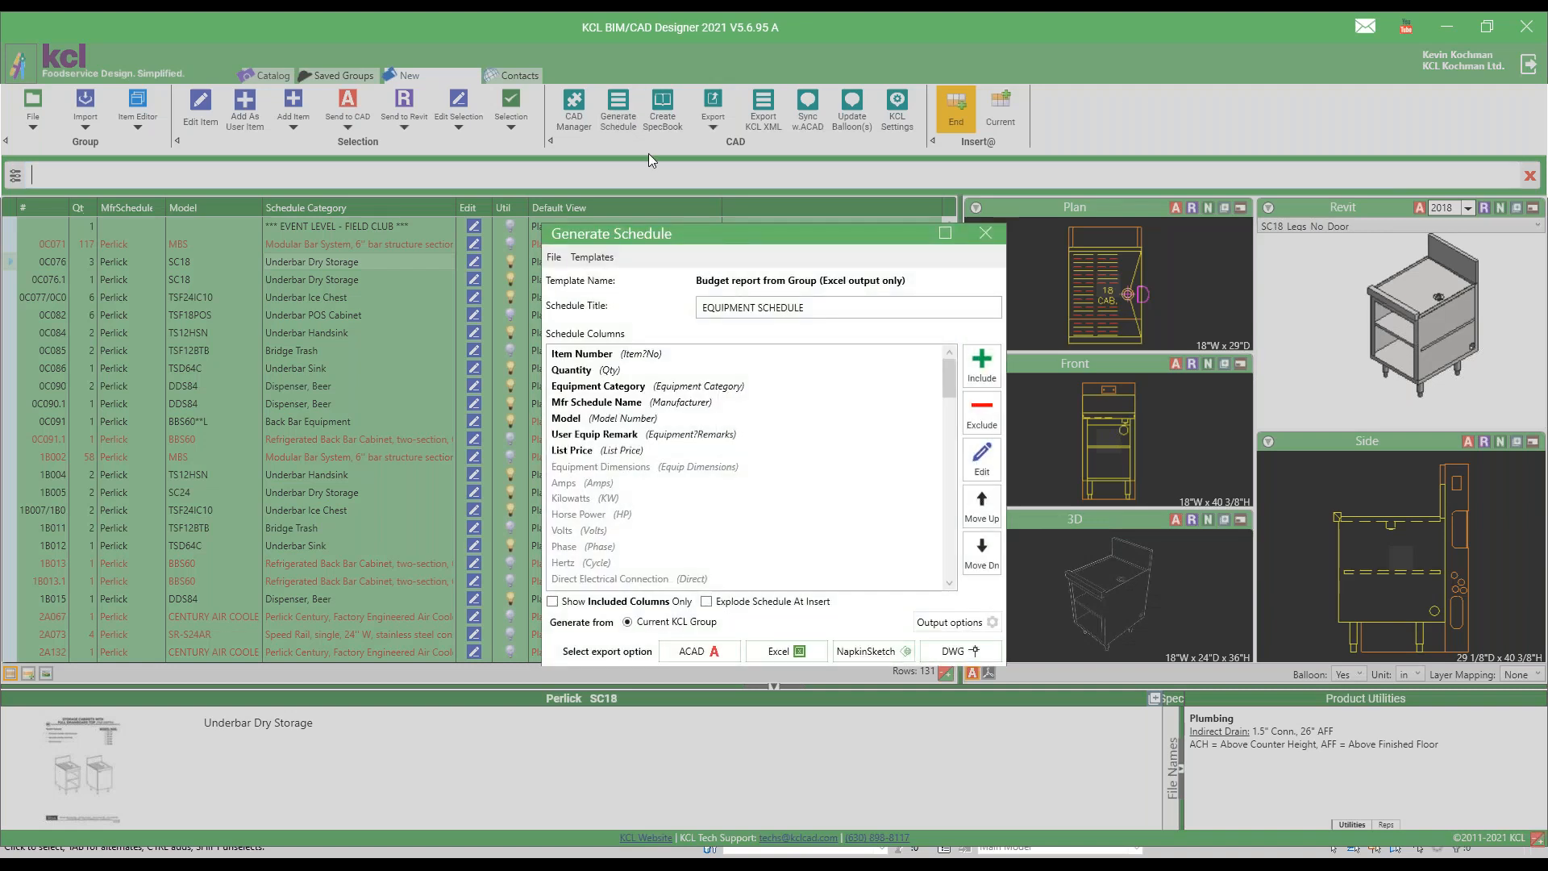
{"action": "left_click", "coordinate": [604, 259]}
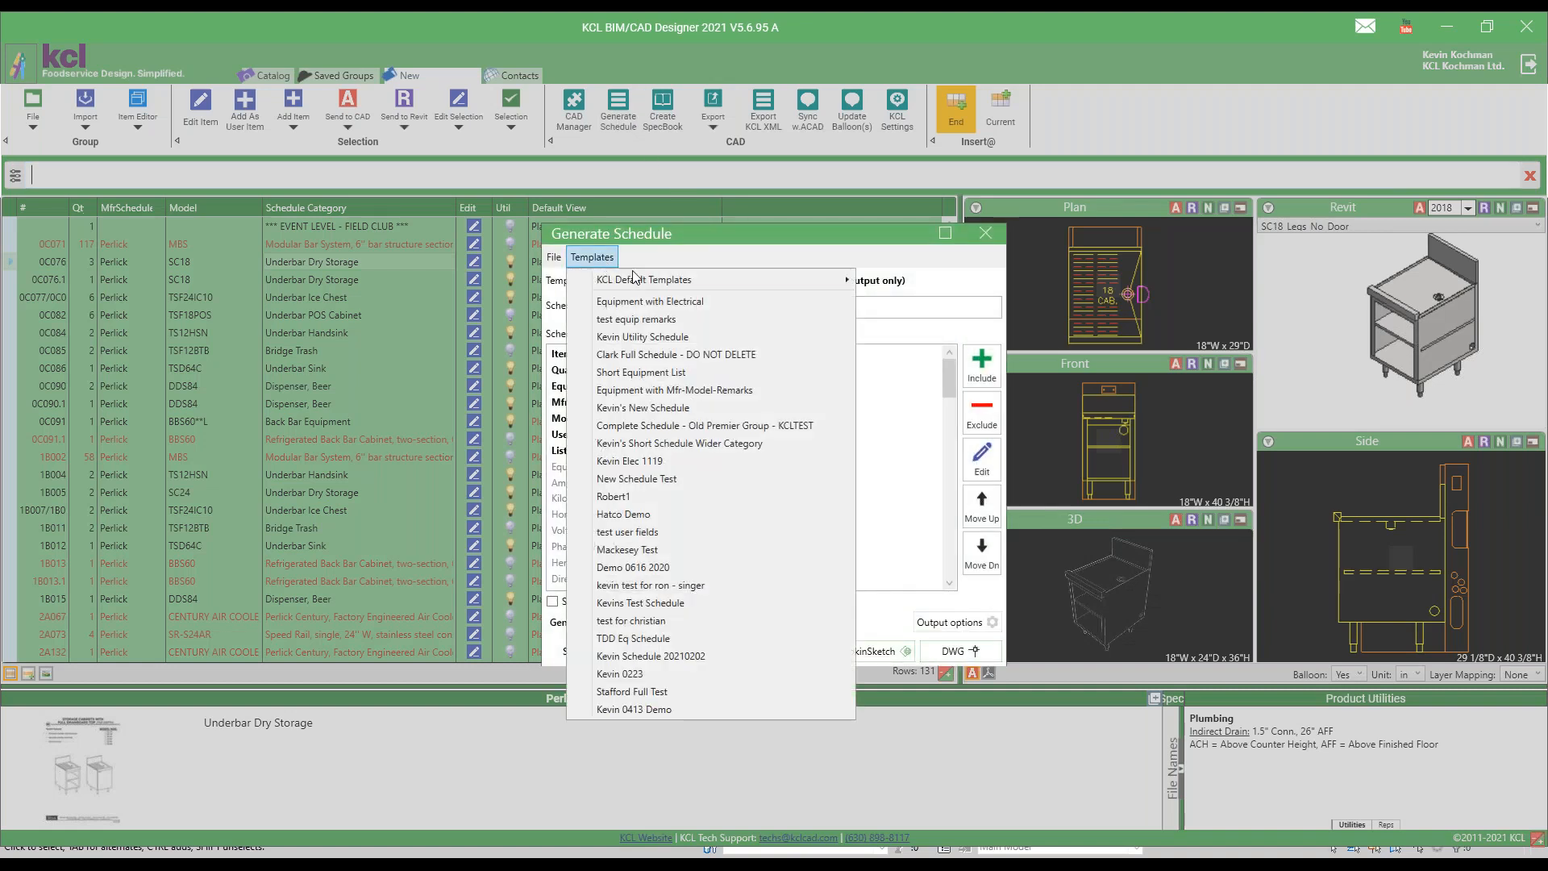
{"action": "mouse_move", "coordinate": [741, 280]}
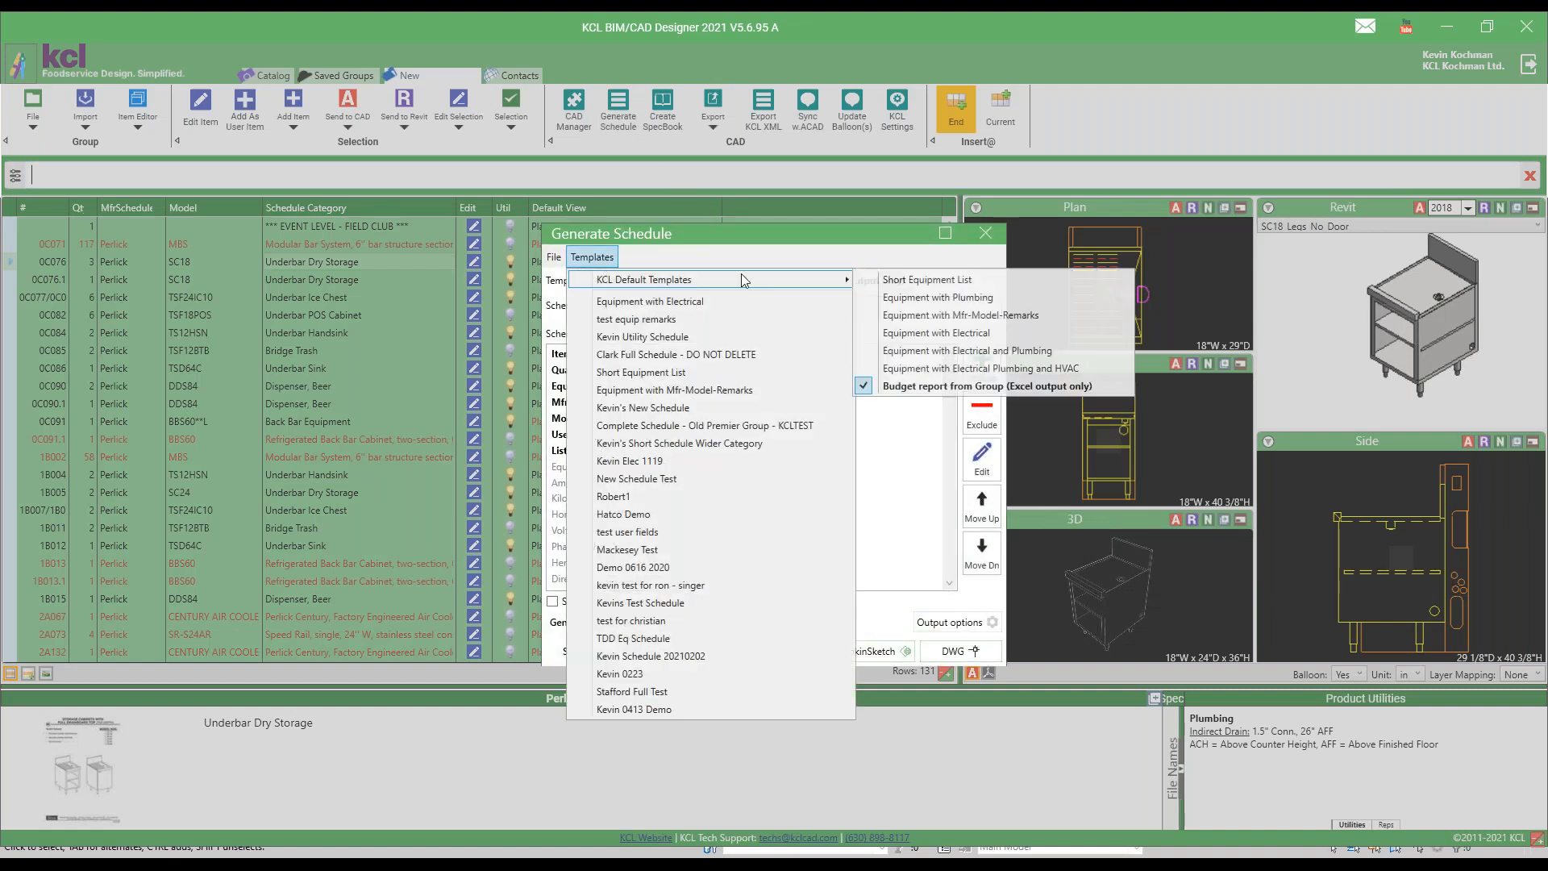
{"action": "left_click", "coordinate": [977, 333]}
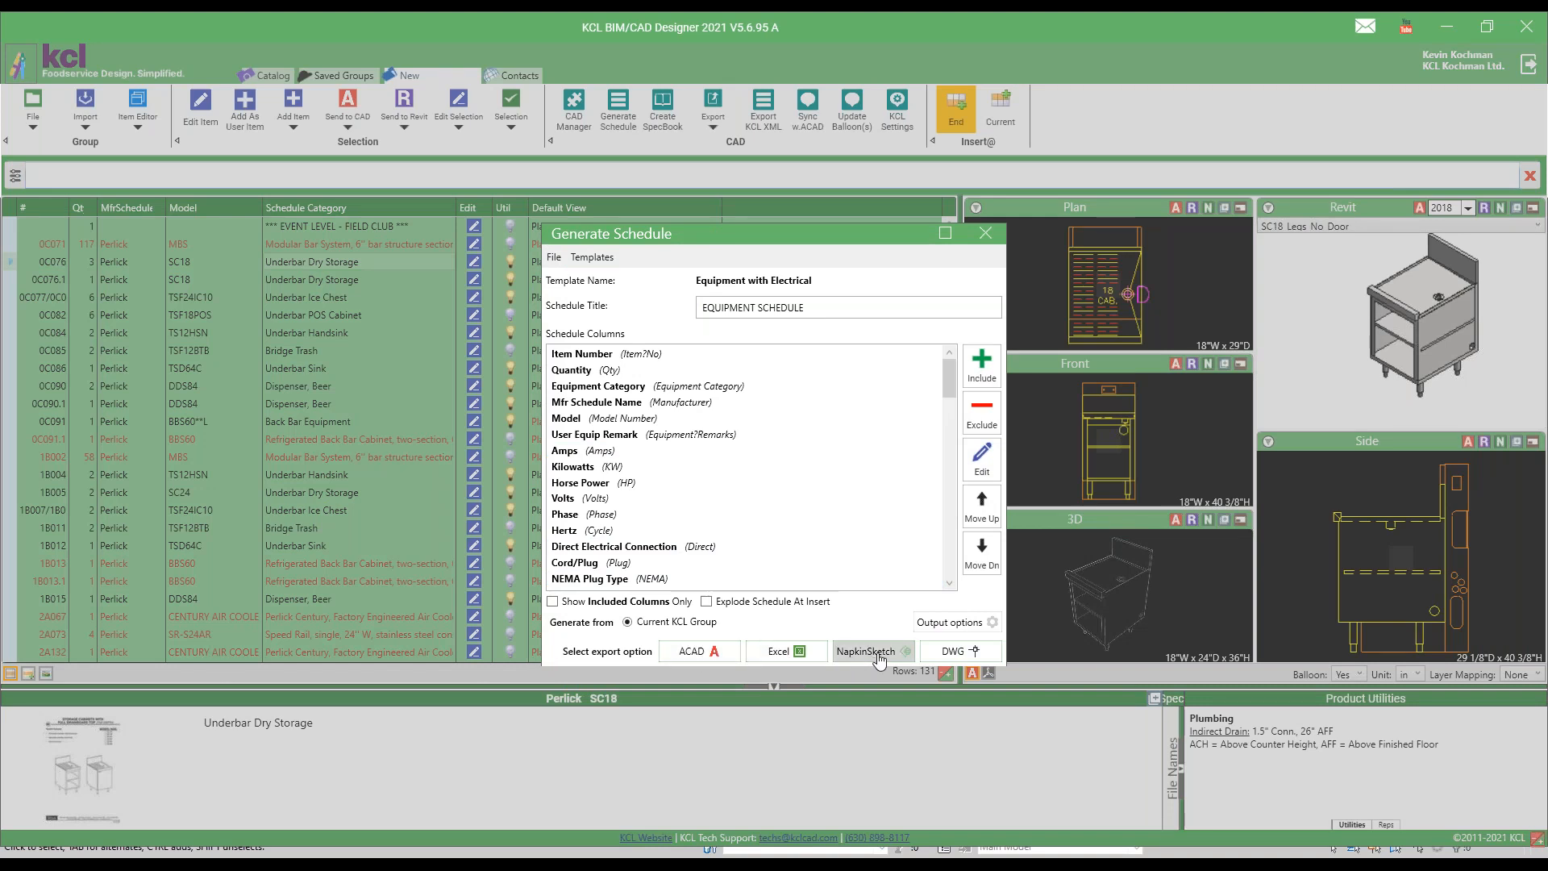
Step: Export the equipment schedule to an Excel file named demo 0511 xls on the Desktop and close the resulting workbook
{"action": "left_click", "coordinate": [788, 655]}
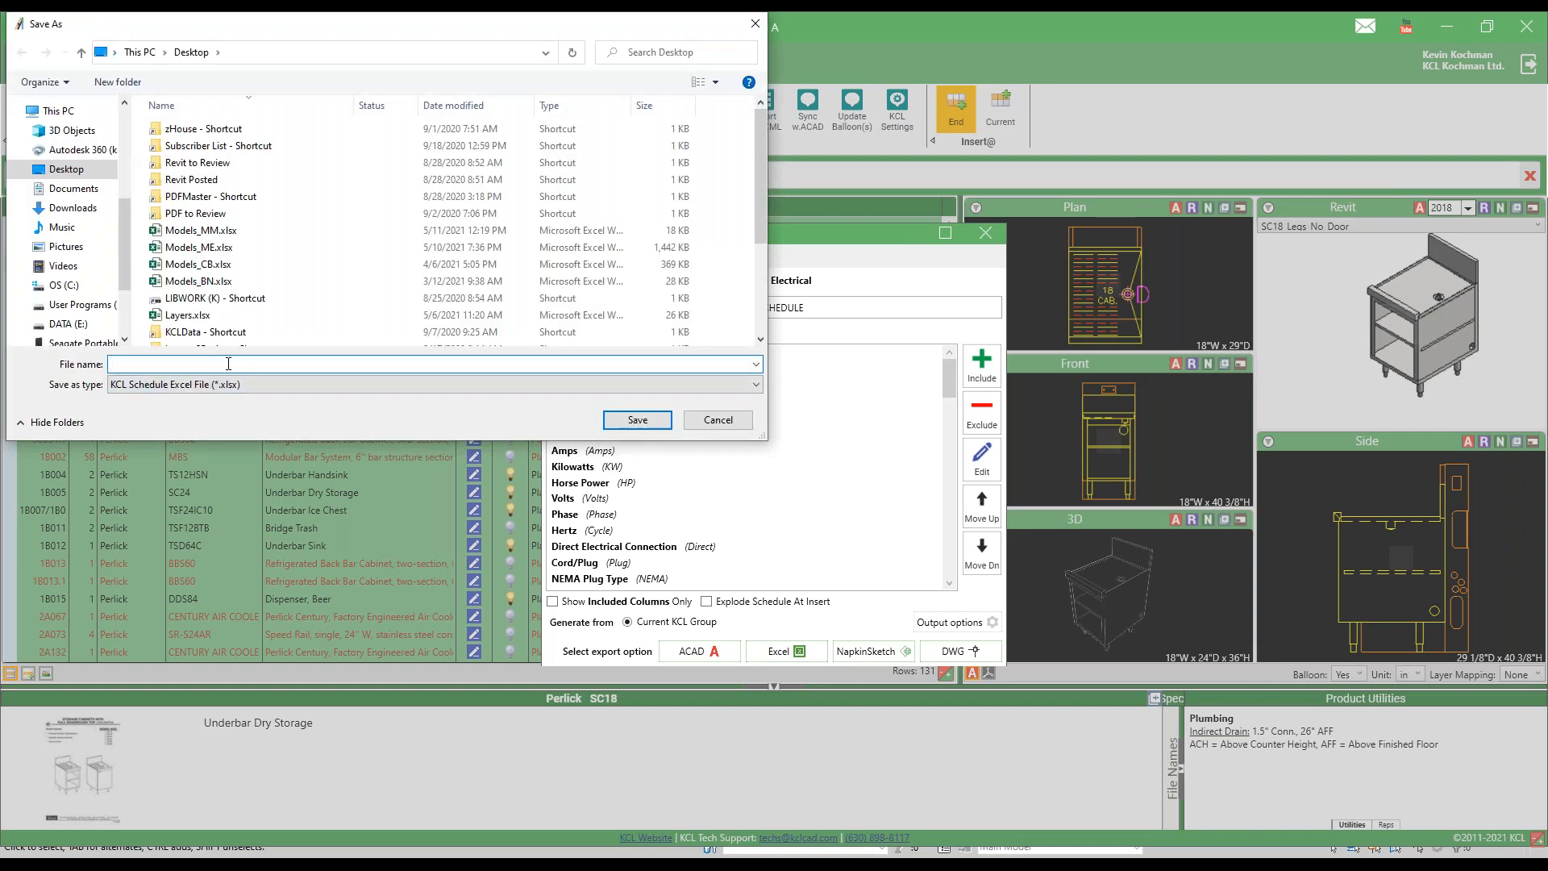
{"action": "type", "text": "demo 0511 xls"}
{"action": "key", "text": "Return"}
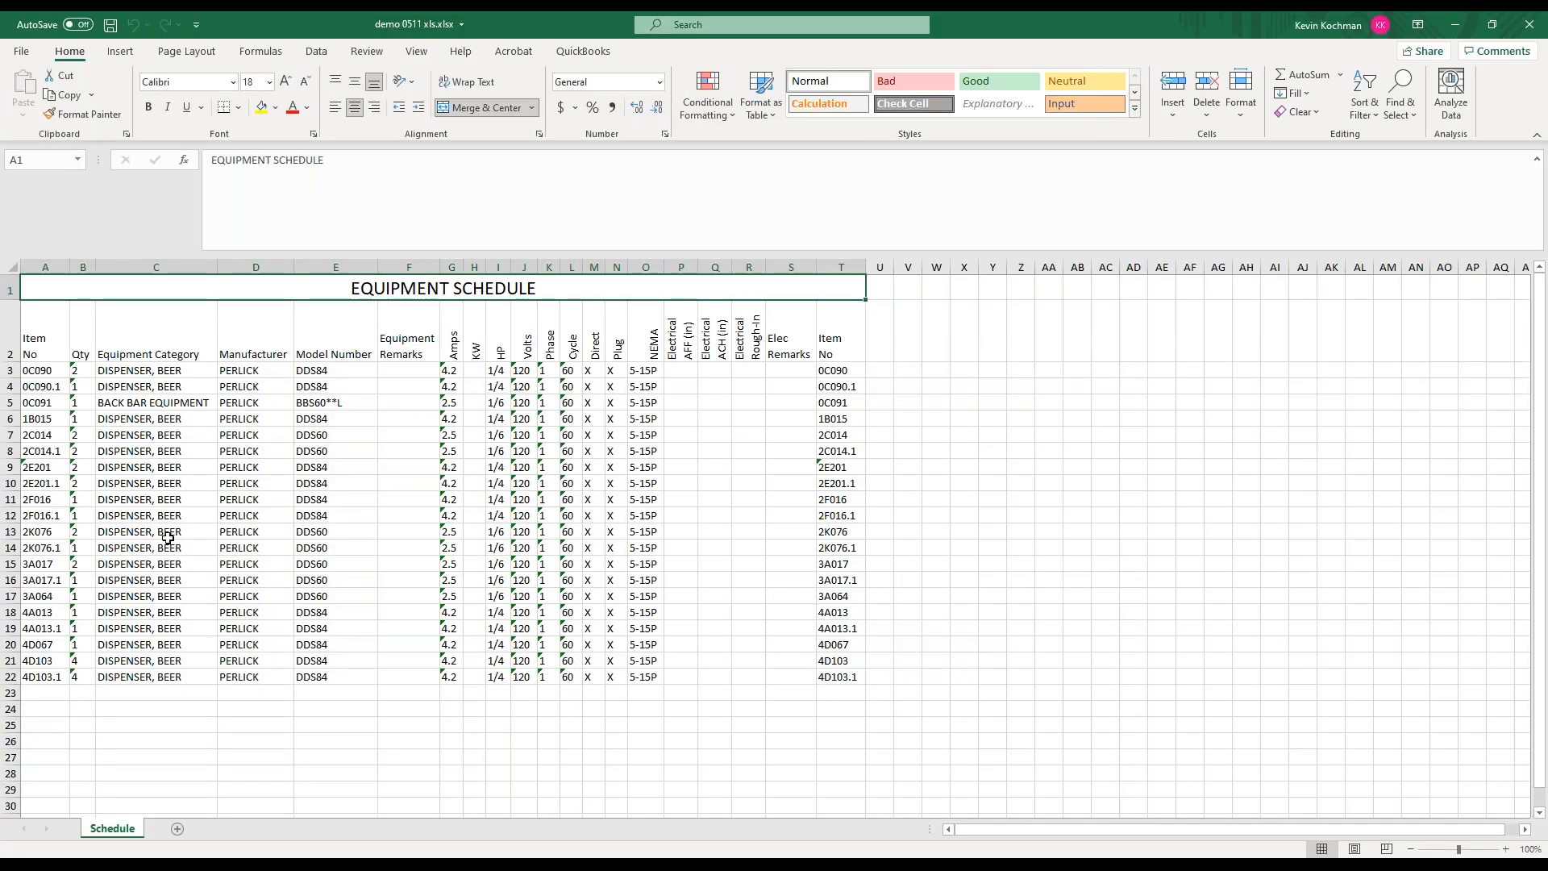
{"action": "left_click", "coordinate": [1531, 26]}
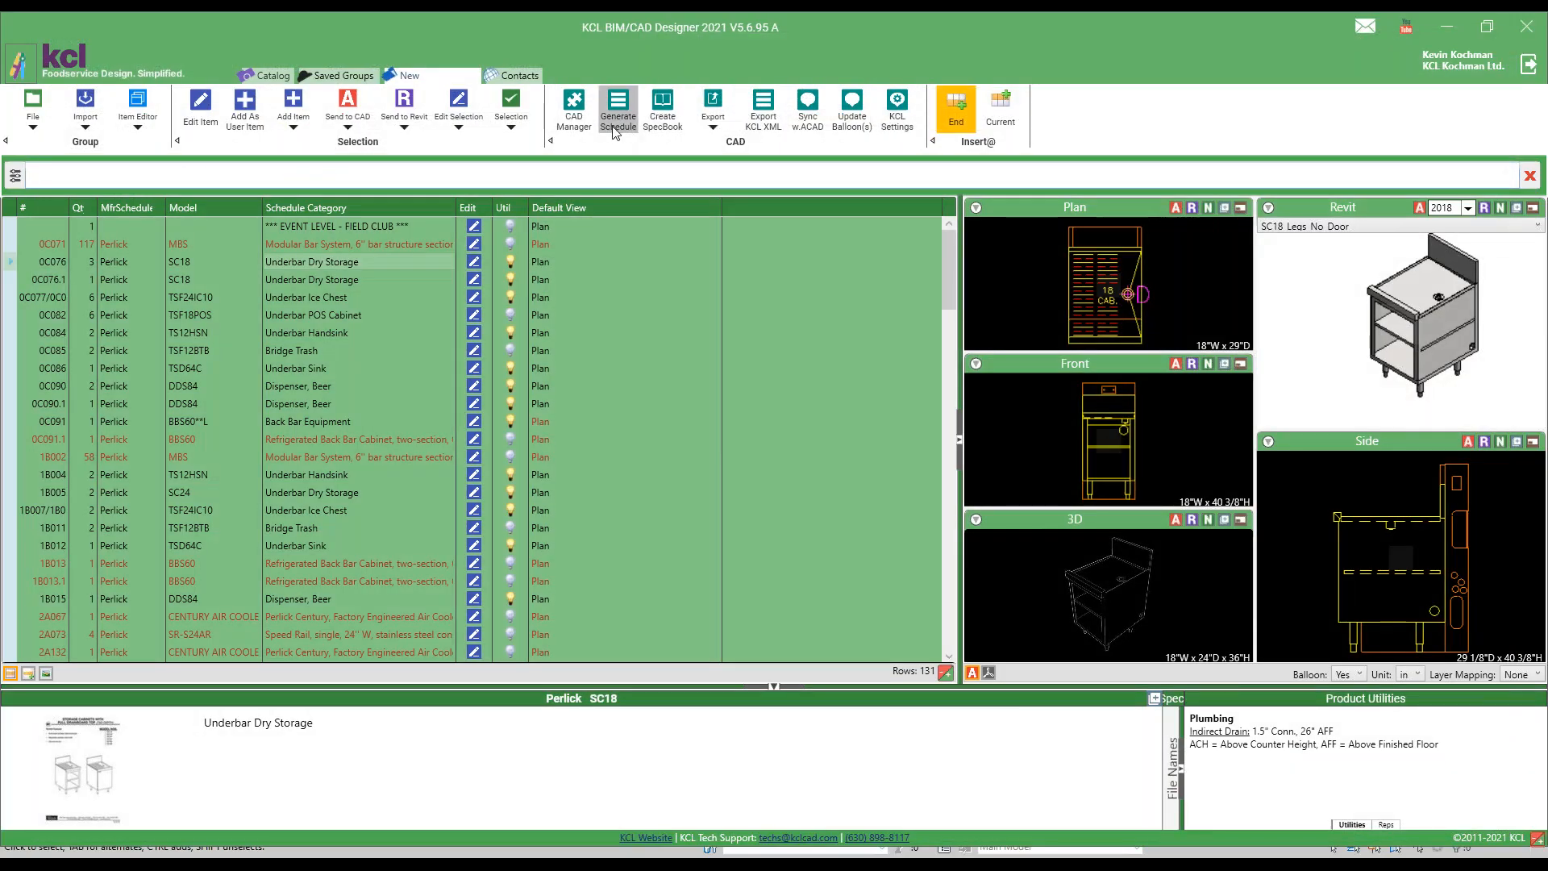
Step: Set the schedule's personal output options so that rows with missing utilities are not skipped
{"action": "left_click", "coordinate": [618, 113]}
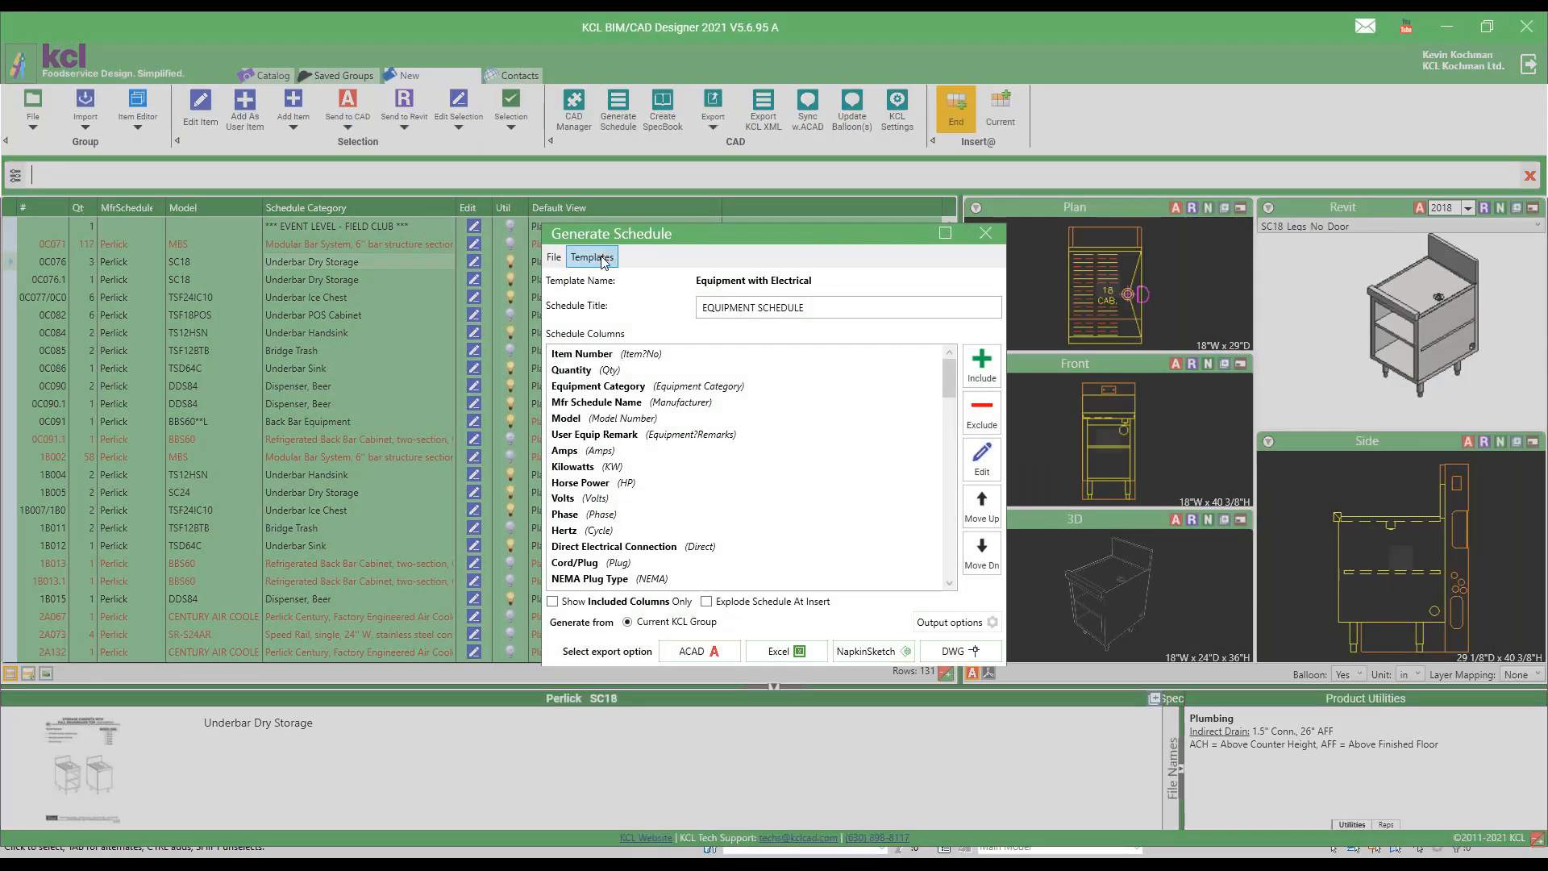
{"action": "left_click", "coordinate": [992, 622]}
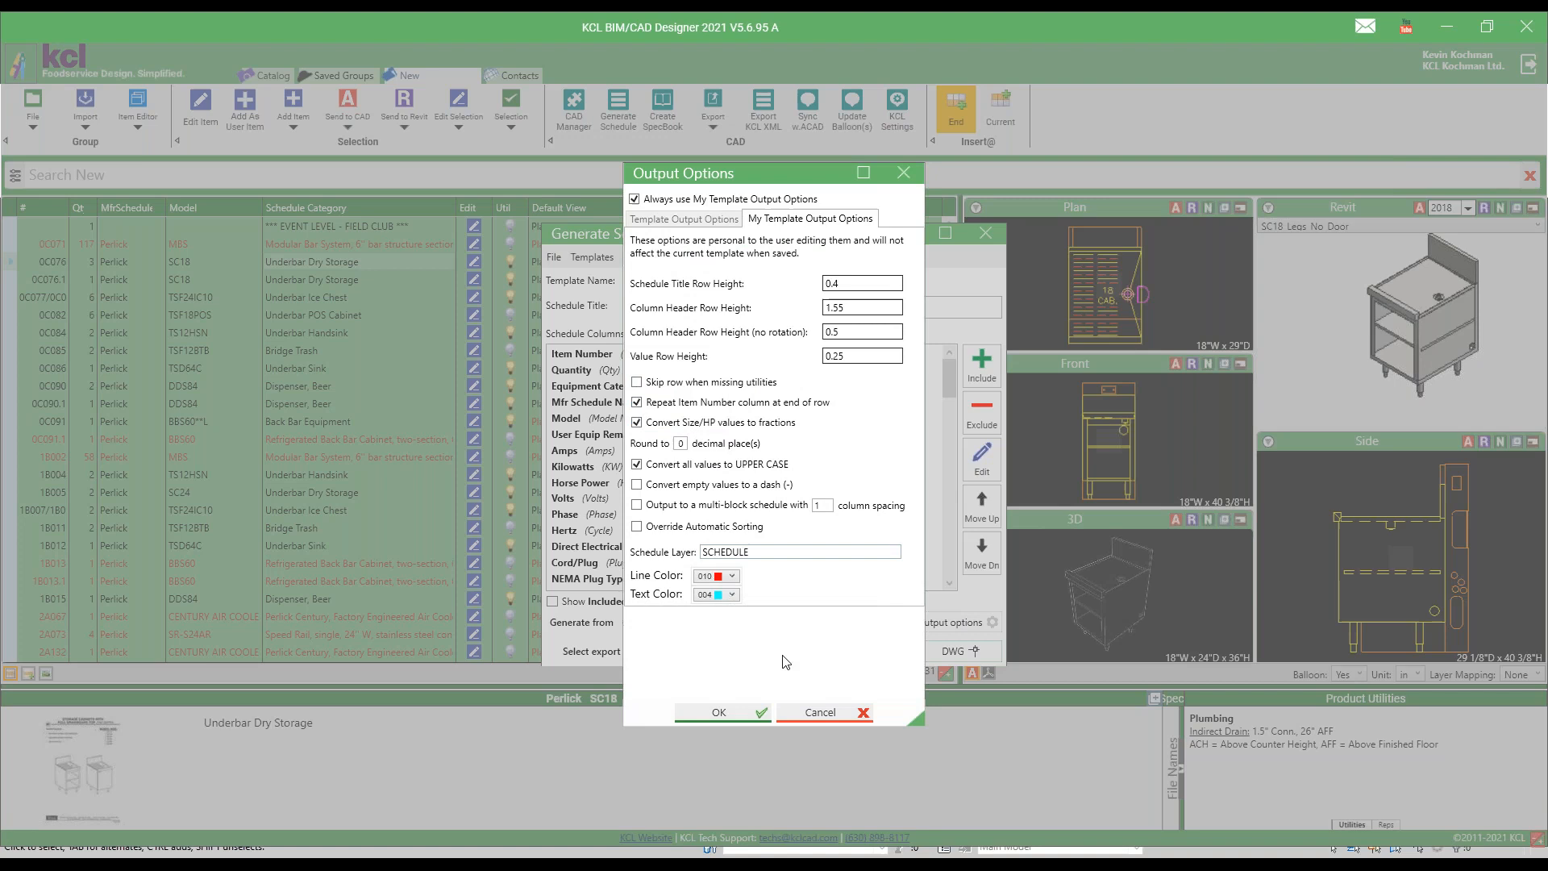
{"action": "left_click", "coordinate": [720, 712]}
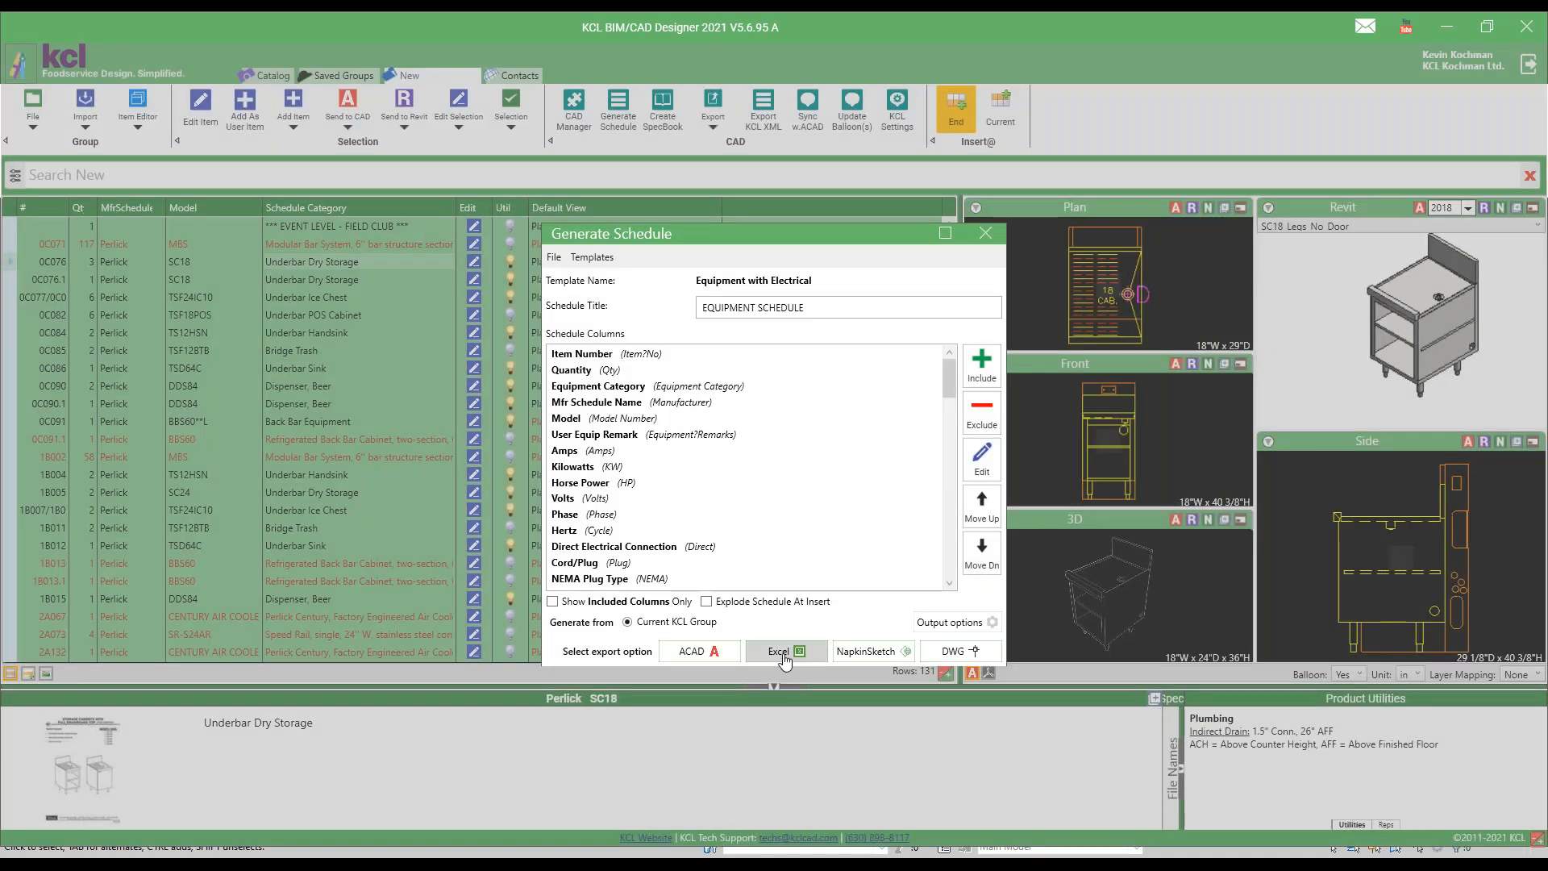
Step: Export the equipment schedule to a second Excel file named demo 2 on the Desktop
{"action": "left_click", "coordinate": [784, 651]}
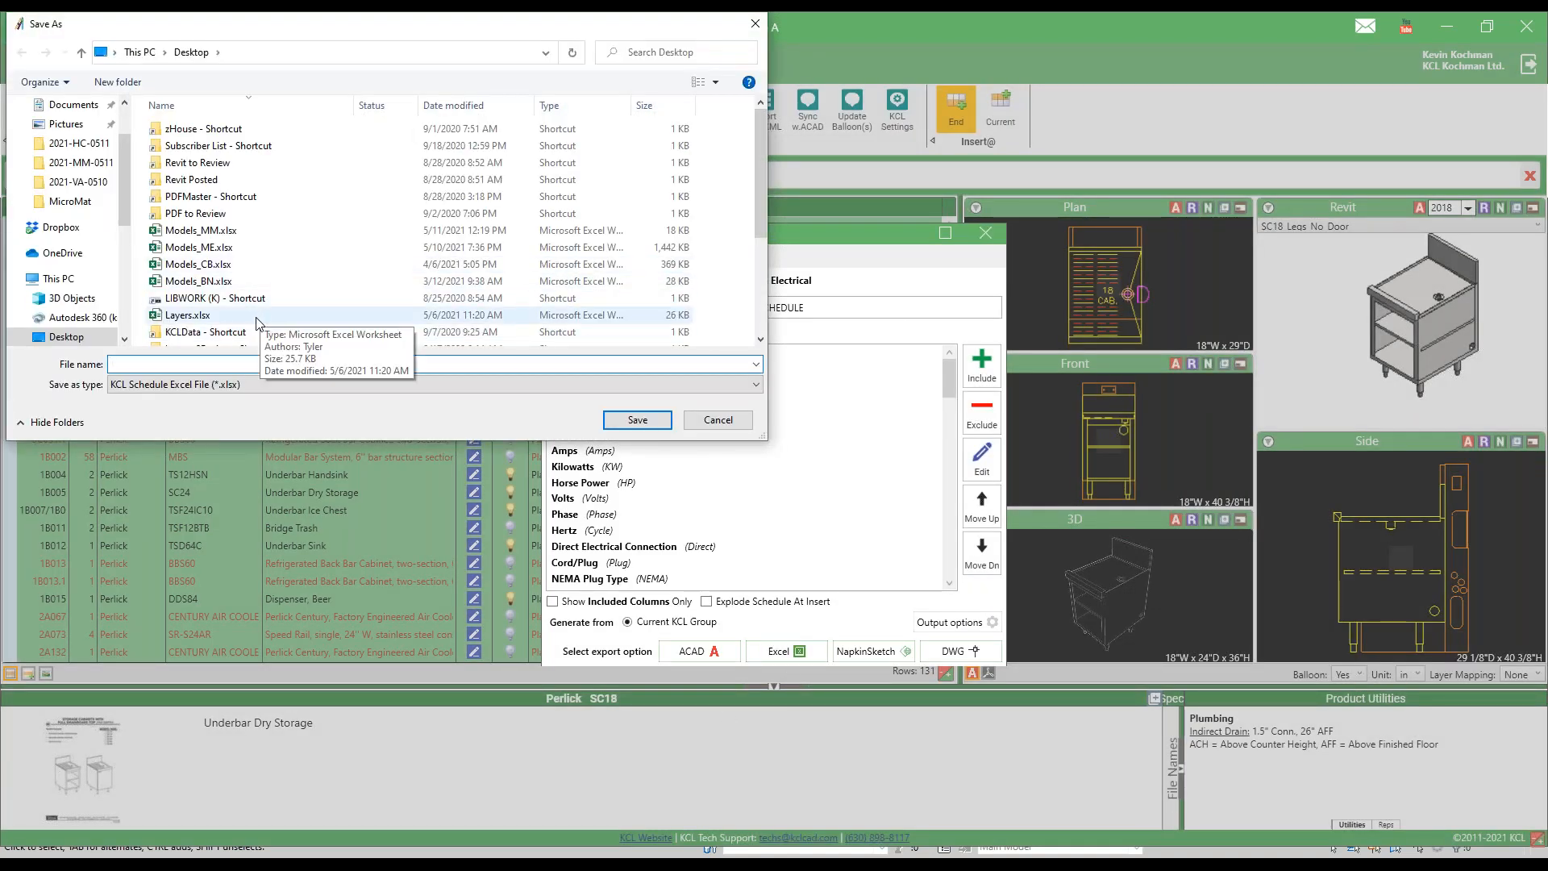
{"action": "type", "text": "de"}
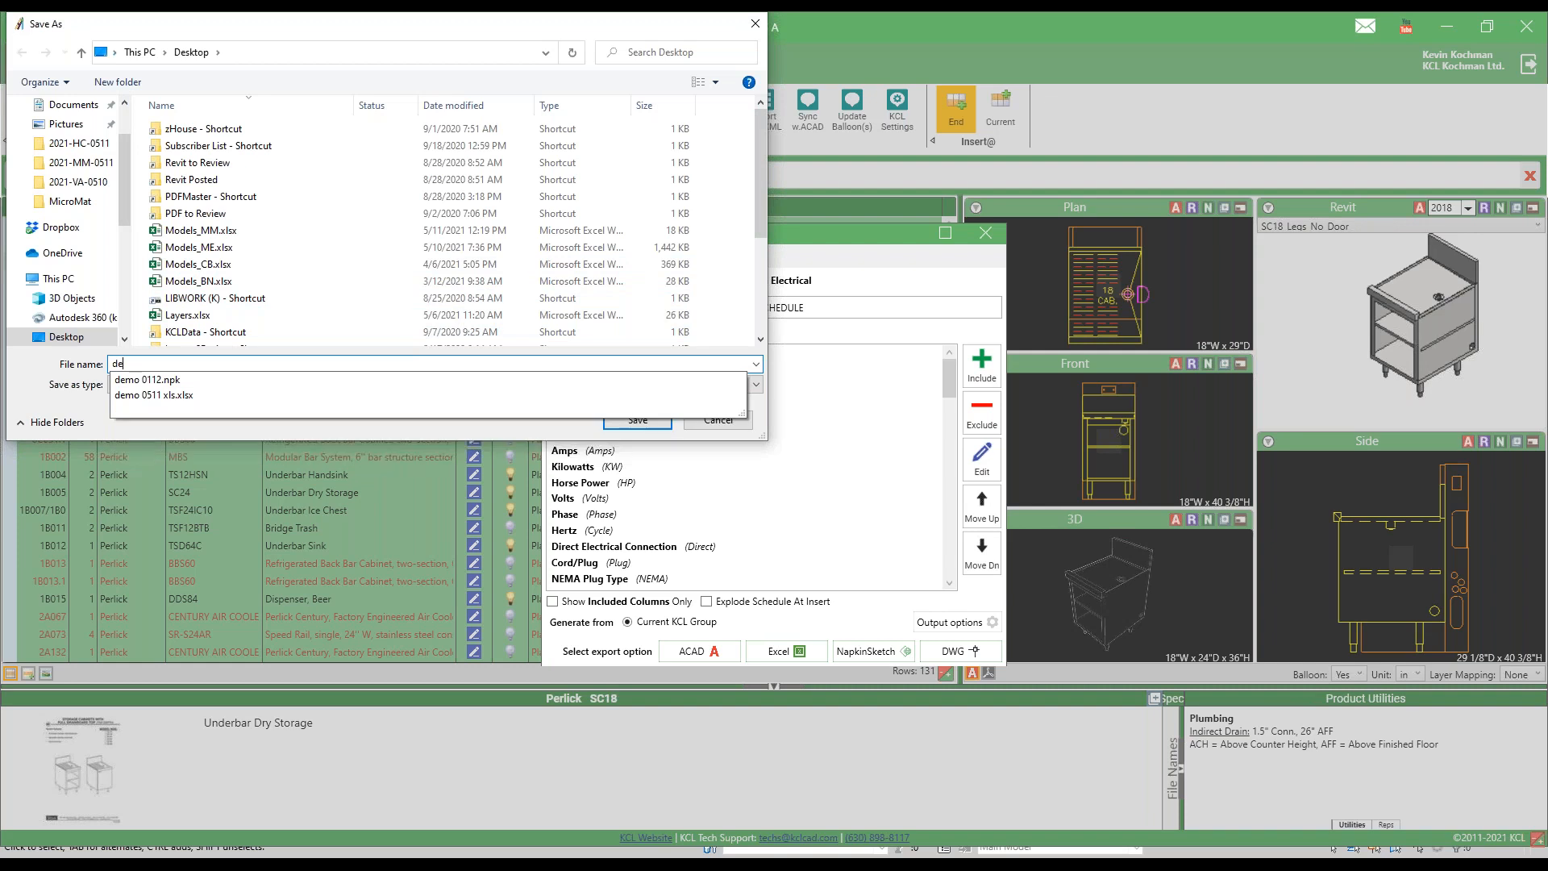
{"action": "type", "text": "mo 2"}
{"action": "key", "text": "Return"}
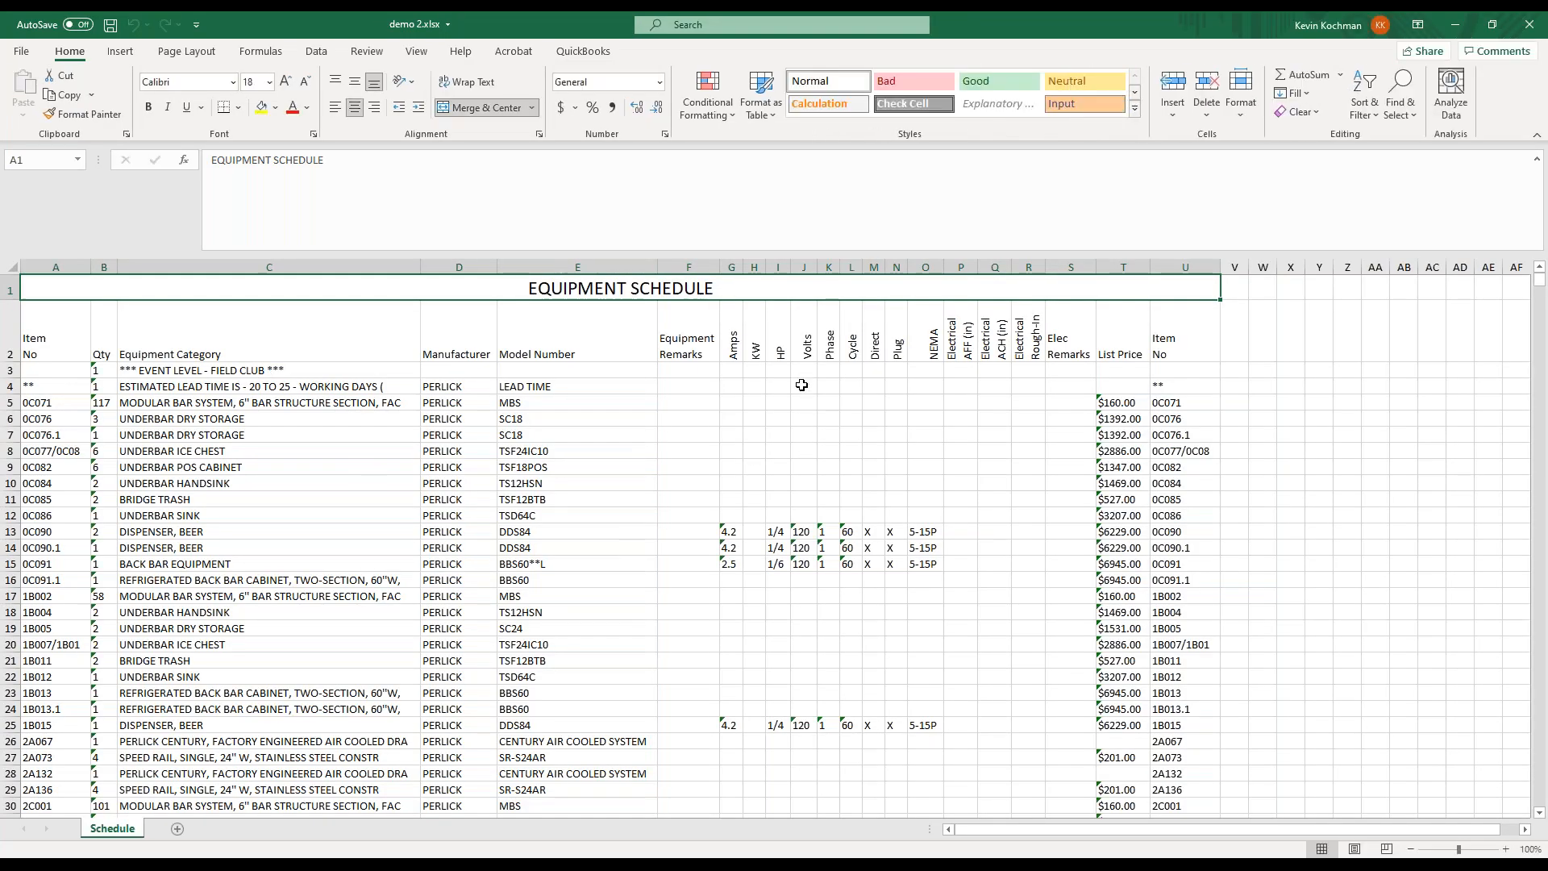
Step: Look through the exported schedule's items, electrical data and list prices, and close the workbook
{"action": "scroll", "coordinate": [802, 386], "scroll_direction": "down", "scroll_amount": 1}
{"action": "scroll", "coordinate": [770, 403], "scroll_direction": "up", "scroll_amount": 1}
{"action": "scroll", "coordinate": [589, 482], "scroll_direction": "down", "scroll_amount": 5}
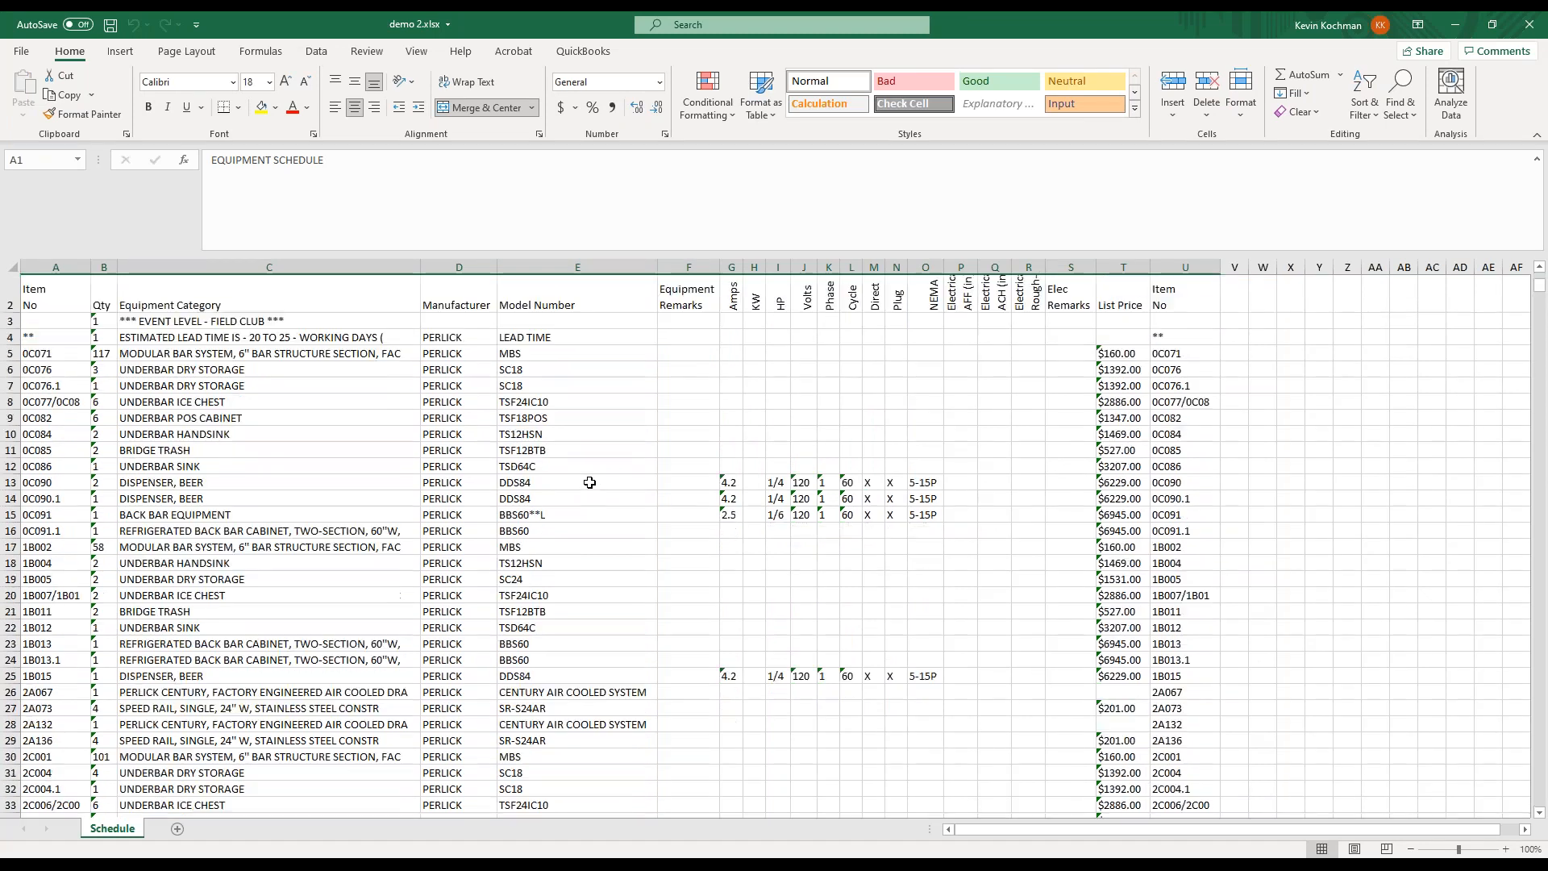
{"action": "scroll", "coordinate": [811, 482], "scroll_direction": "down", "scroll_amount": 10}
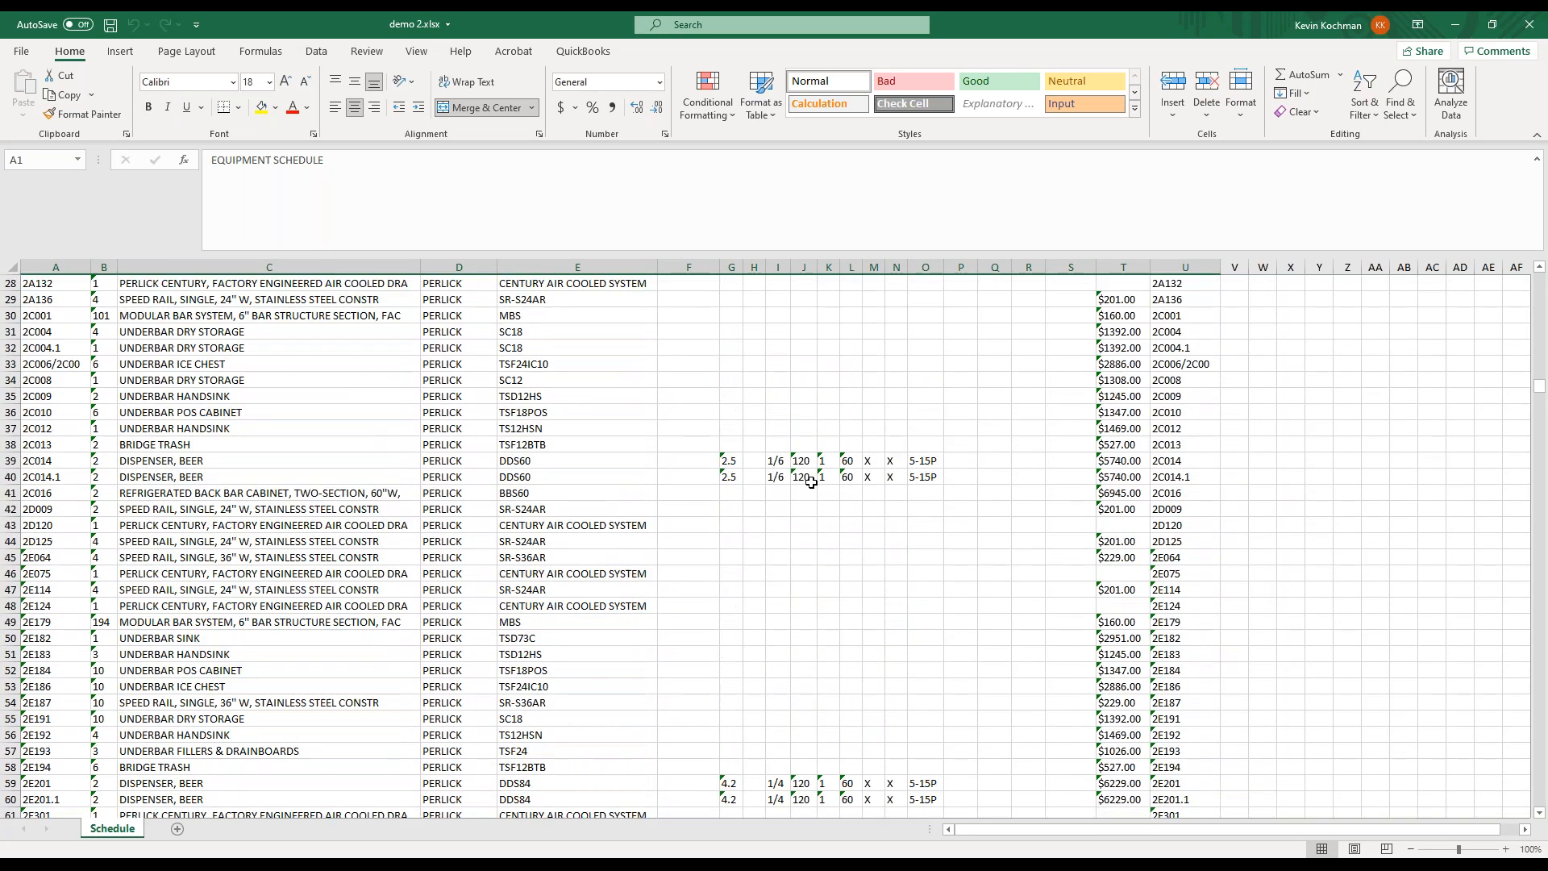
{"action": "scroll", "coordinate": [822, 484], "scroll_direction": "down", "scroll_amount": 8}
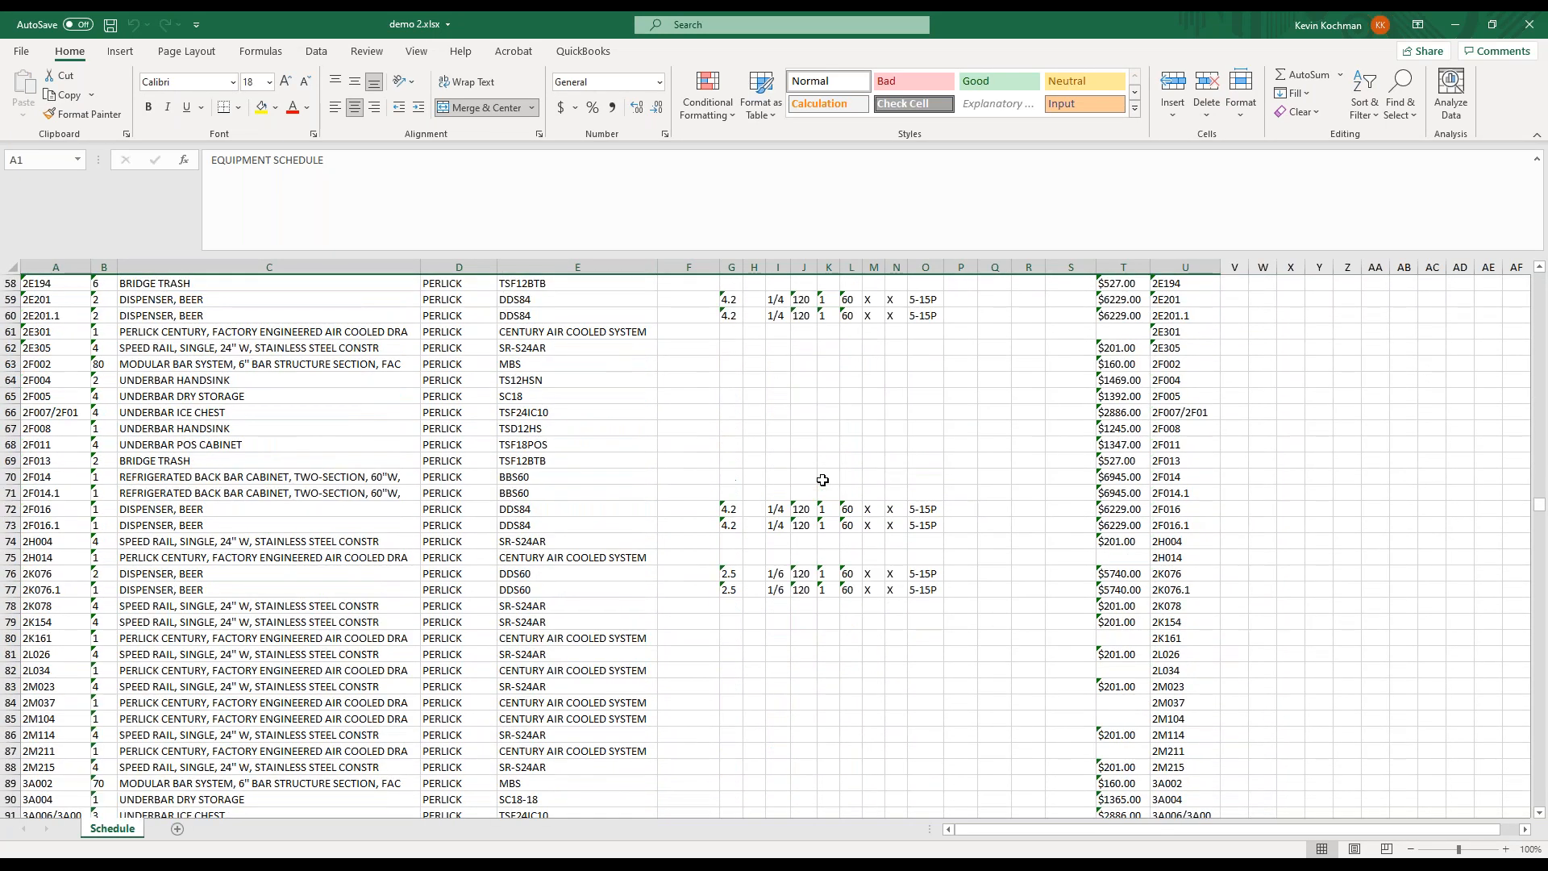
{"action": "scroll", "coordinate": [1061, 542], "scroll_direction": "up", "scroll_amount": 8}
{"action": "scroll", "coordinate": [1136, 352], "scroll_direction": "up", "scroll_amount": 15}
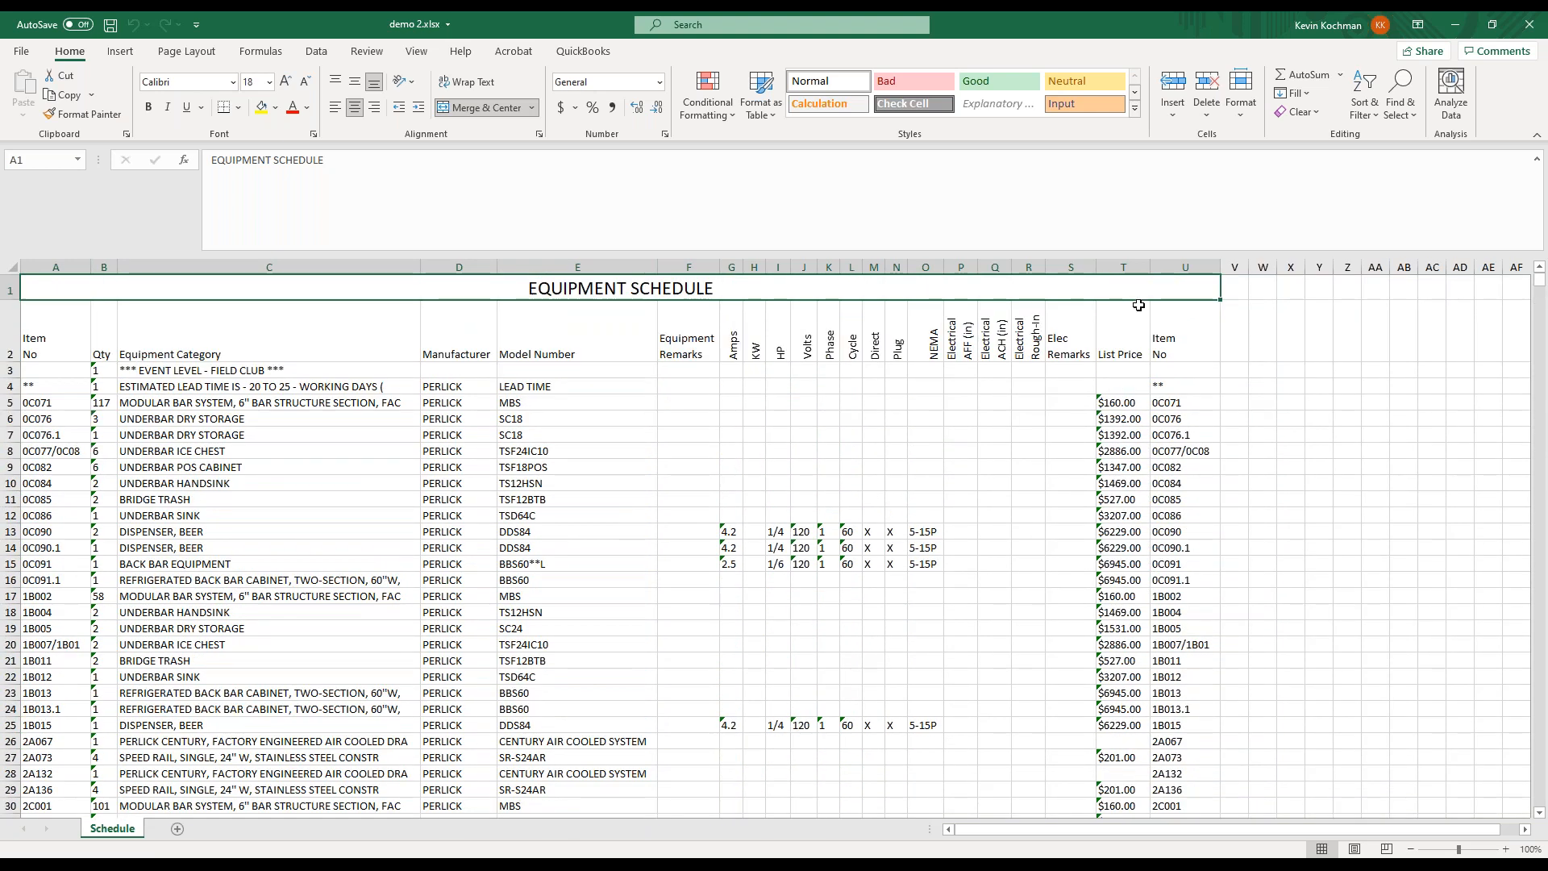
{"action": "scroll", "coordinate": [1139, 305], "scroll_direction": "down", "scroll_amount": 8}
{"action": "left_click", "coordinate": [1529, 24]}
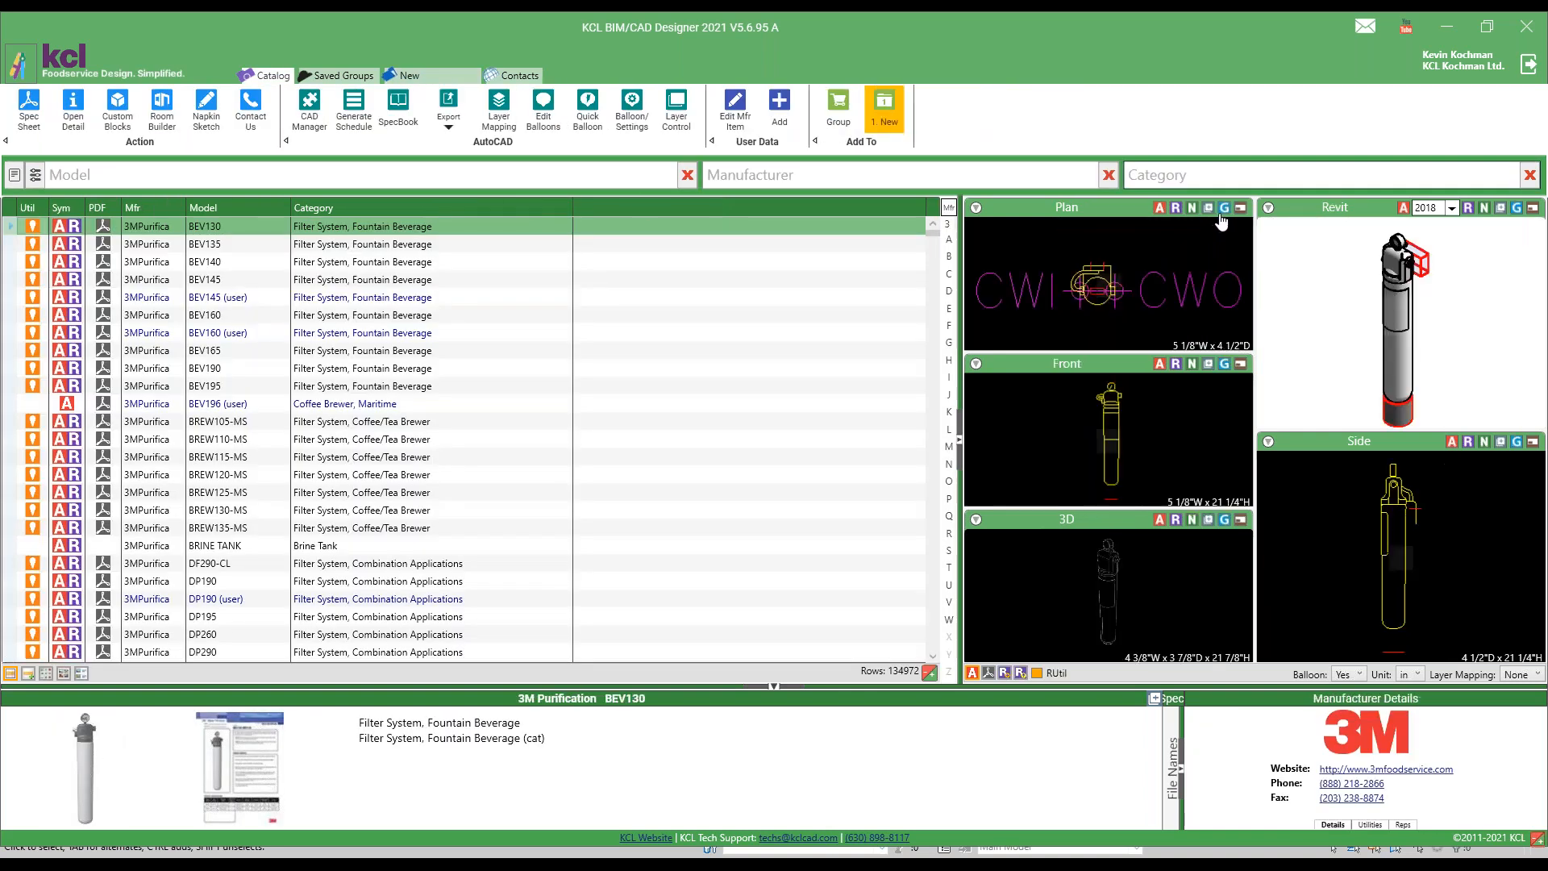
Step: Return to the imported Perlick group and close it without saving
{"action": "left_click", "coordinate": [439, 80]}
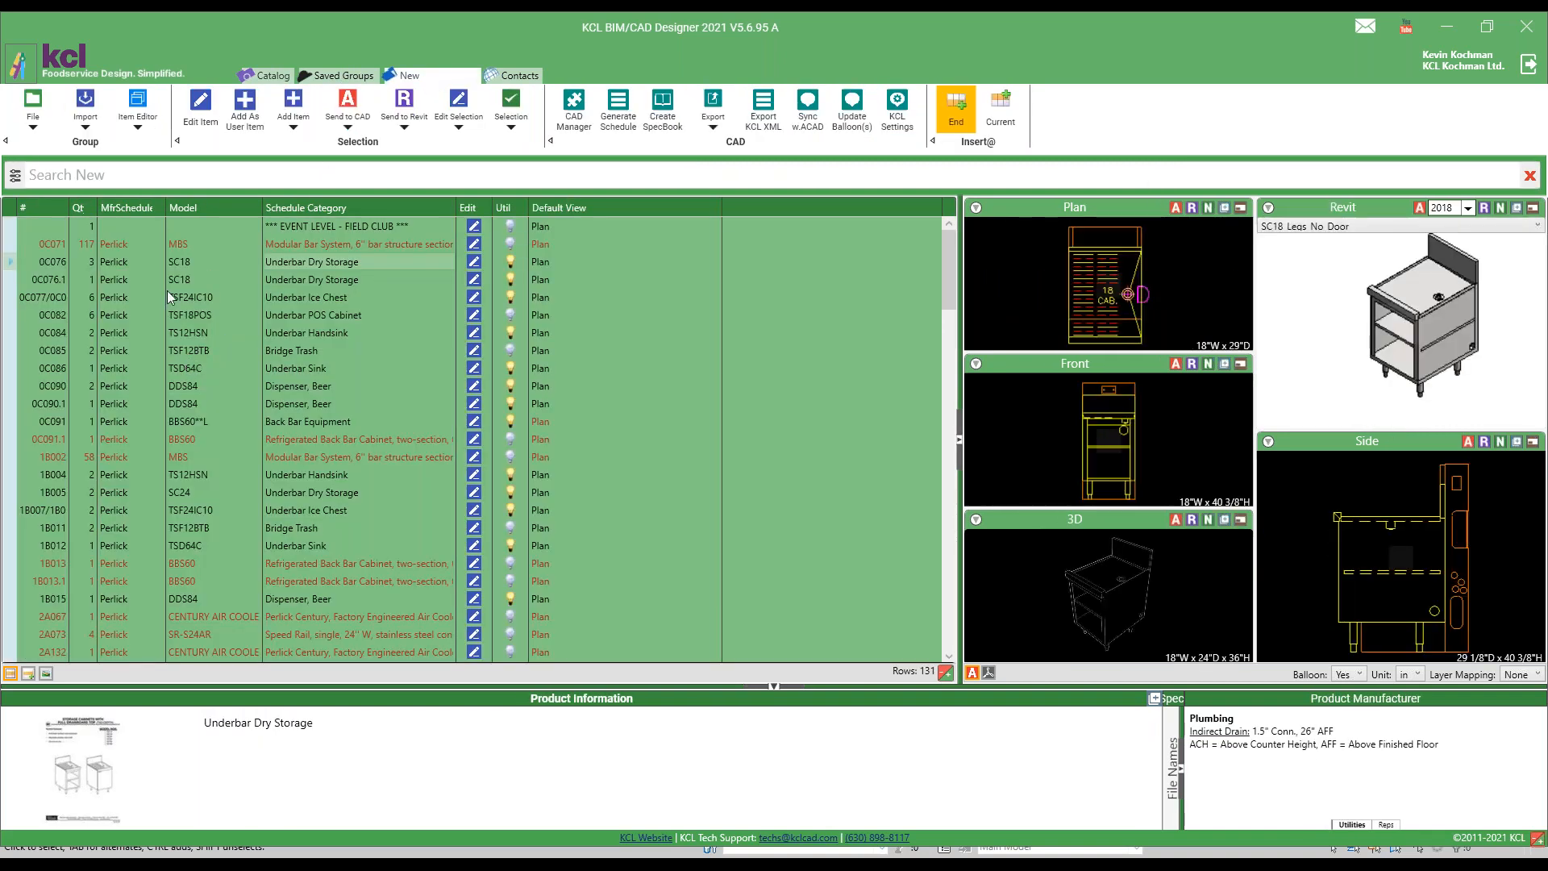
{"action": "left_click", "coordinate": [84, 127]}
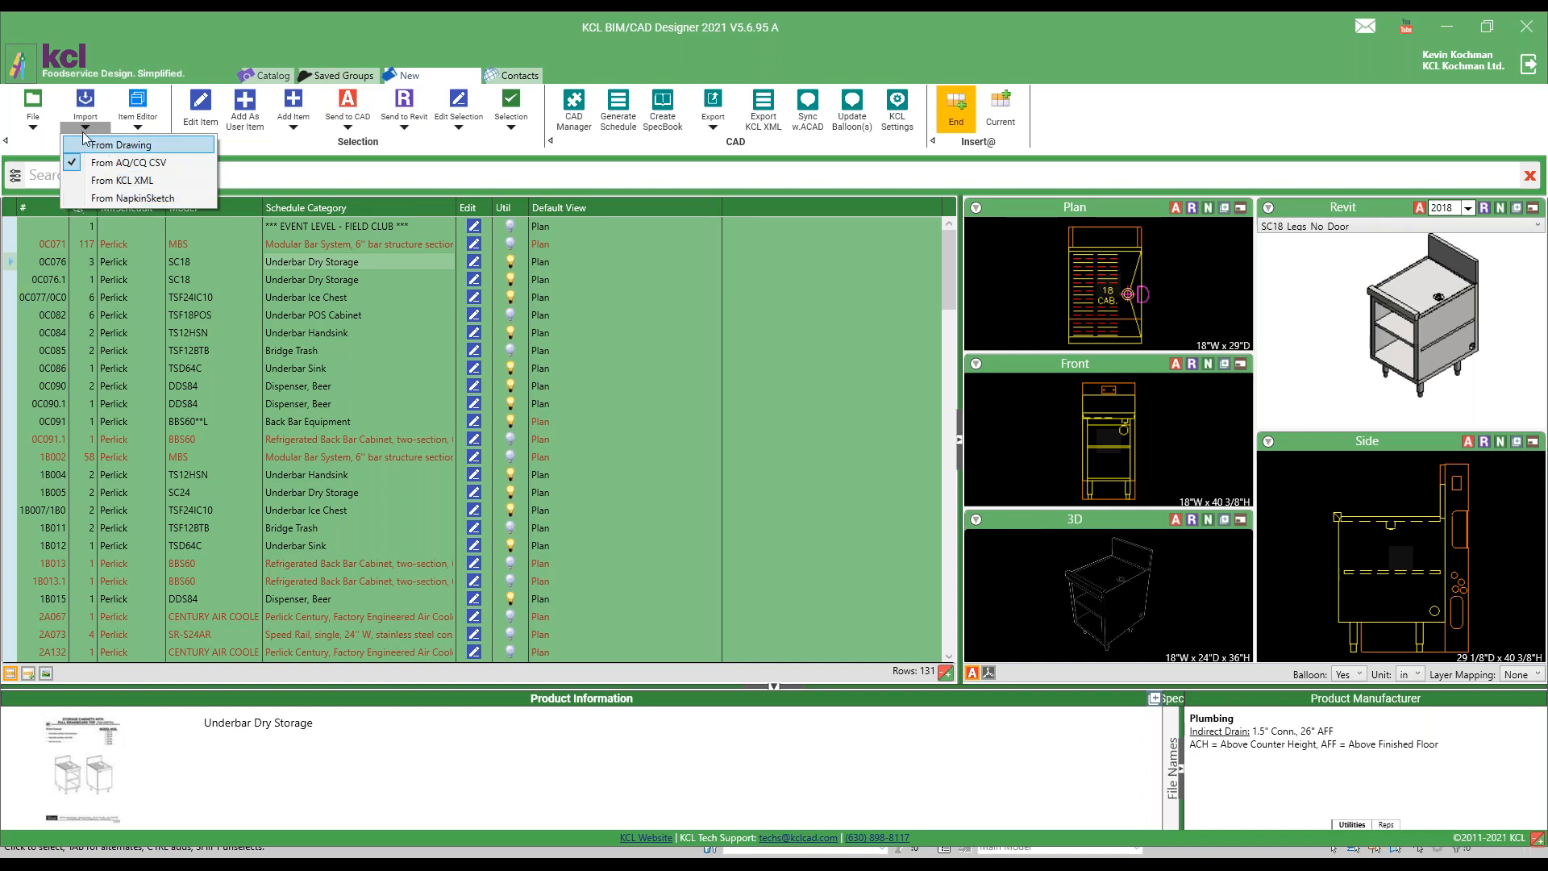
{"action": "left_click", "coordinate": [30, 129]}
{"action": "left_click", "coordinate": [63, 181]}
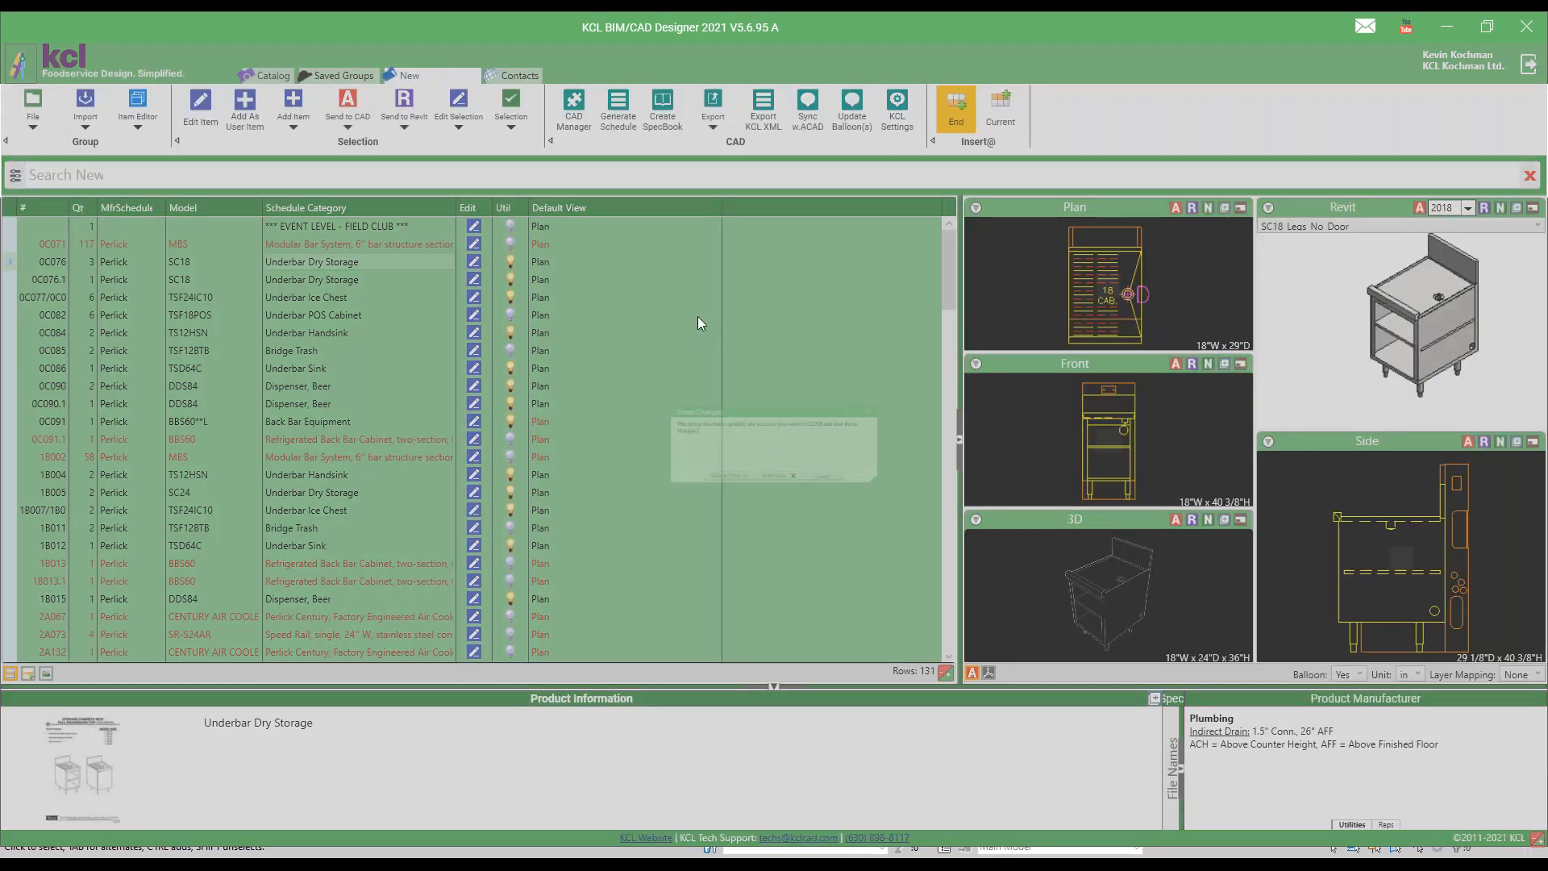
{"action": "left_click", "coordinate": [772, 511]}
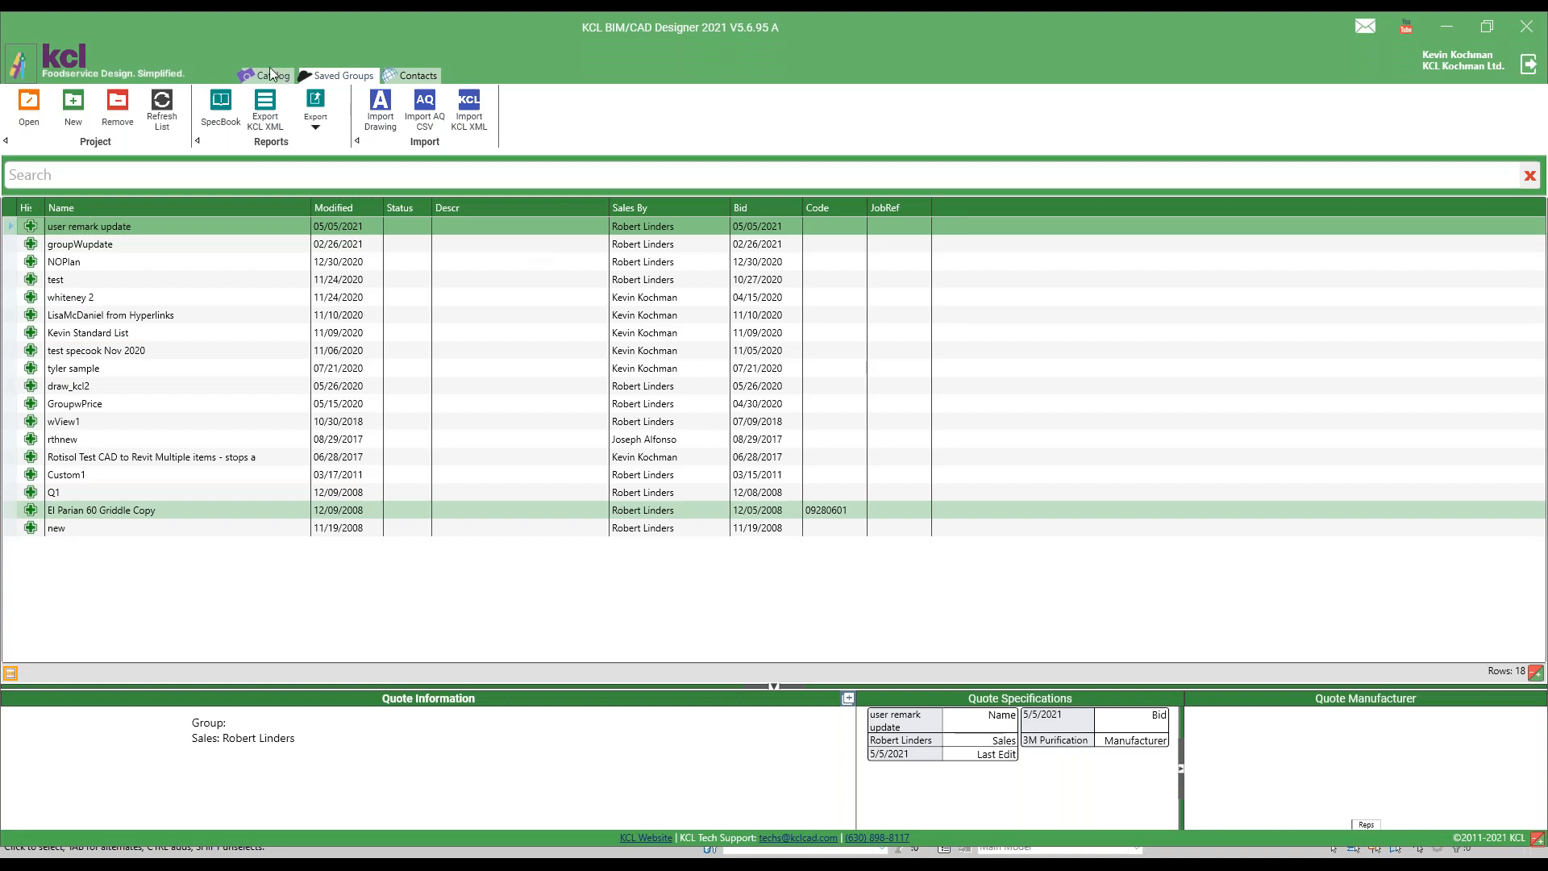
Step: Generate a new group from balloons in KCL Sample CAD Drawing, window-selecting the whole kitchen layout in AutoCAD
{"action": "left_click", "coordinate": [380, 114]}
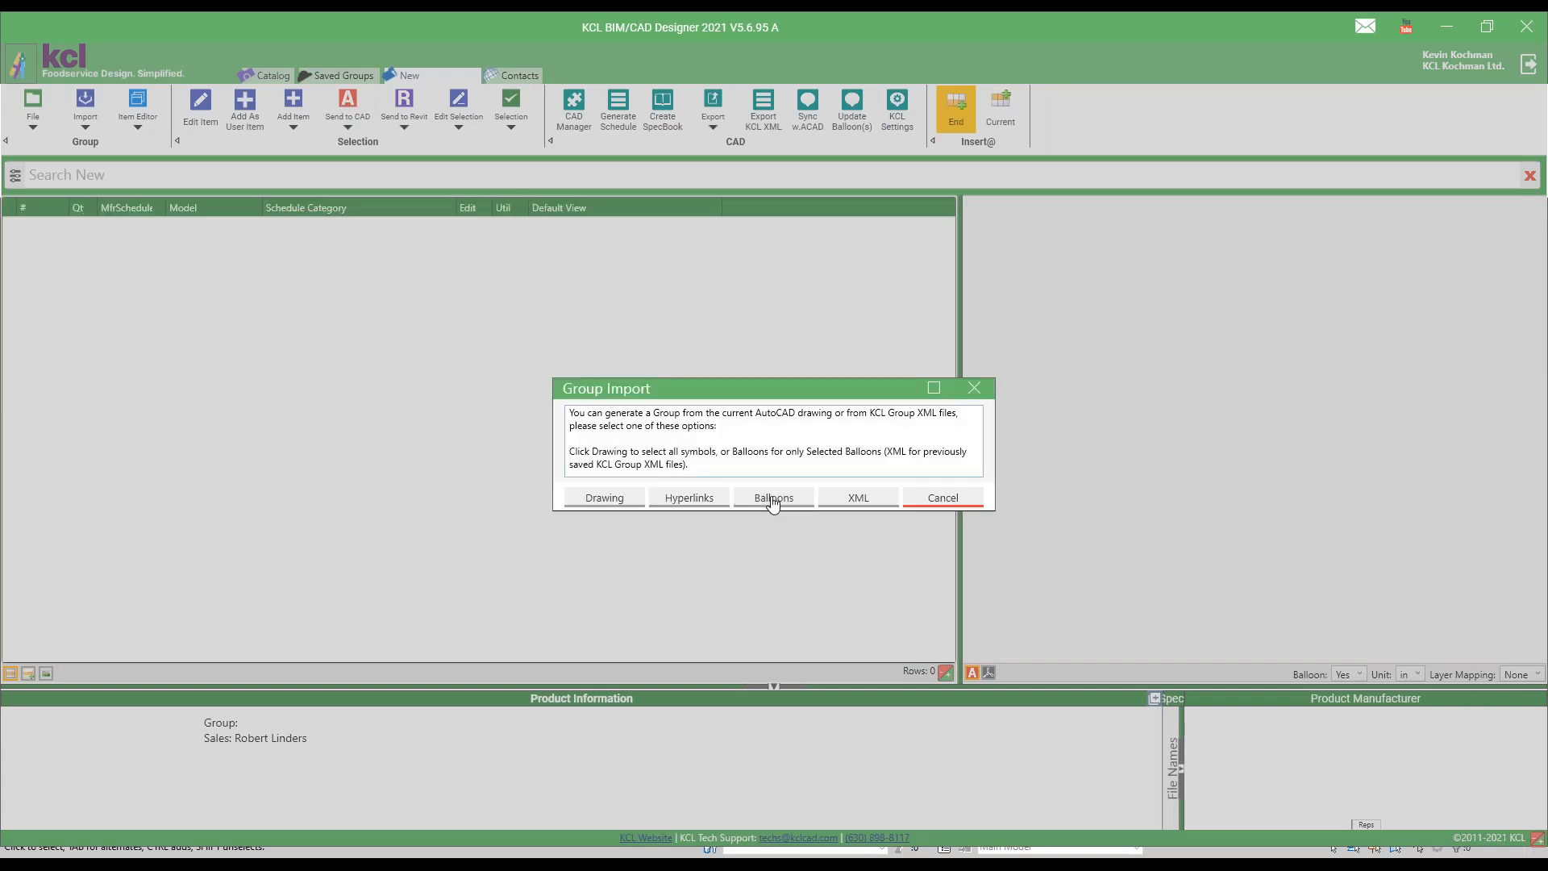
{"action": "left_click", "coordinate": [591, 499]}
{"action": "left_click", "coordinate": [776, 500]}
{"action": "left_click", "coordinate": [587, 250]}
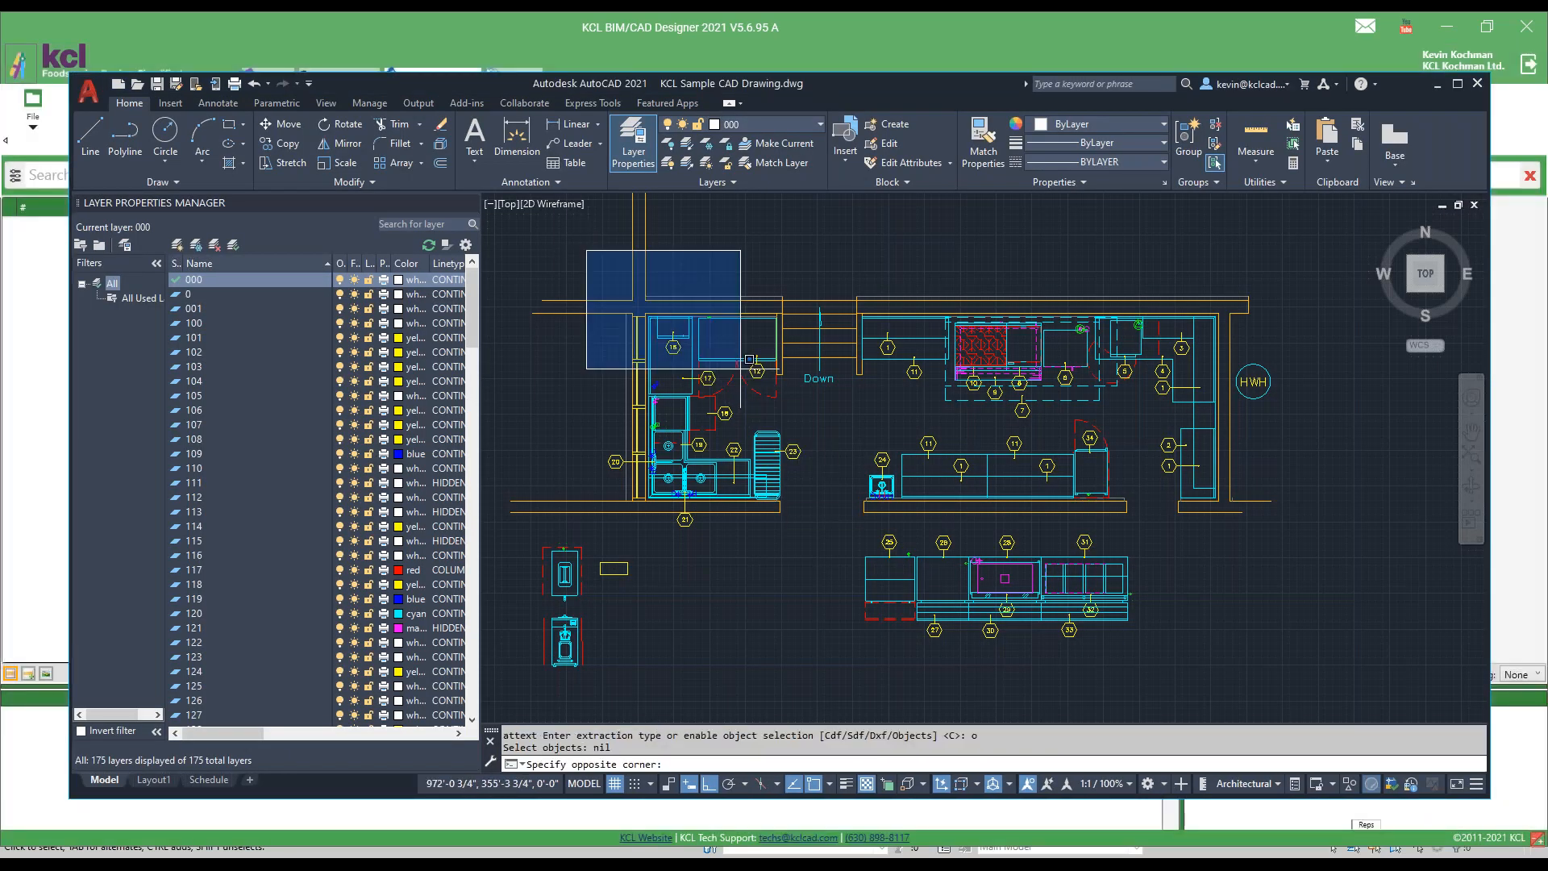
{"action": "left_click", "coordinate": [1303, 661]}
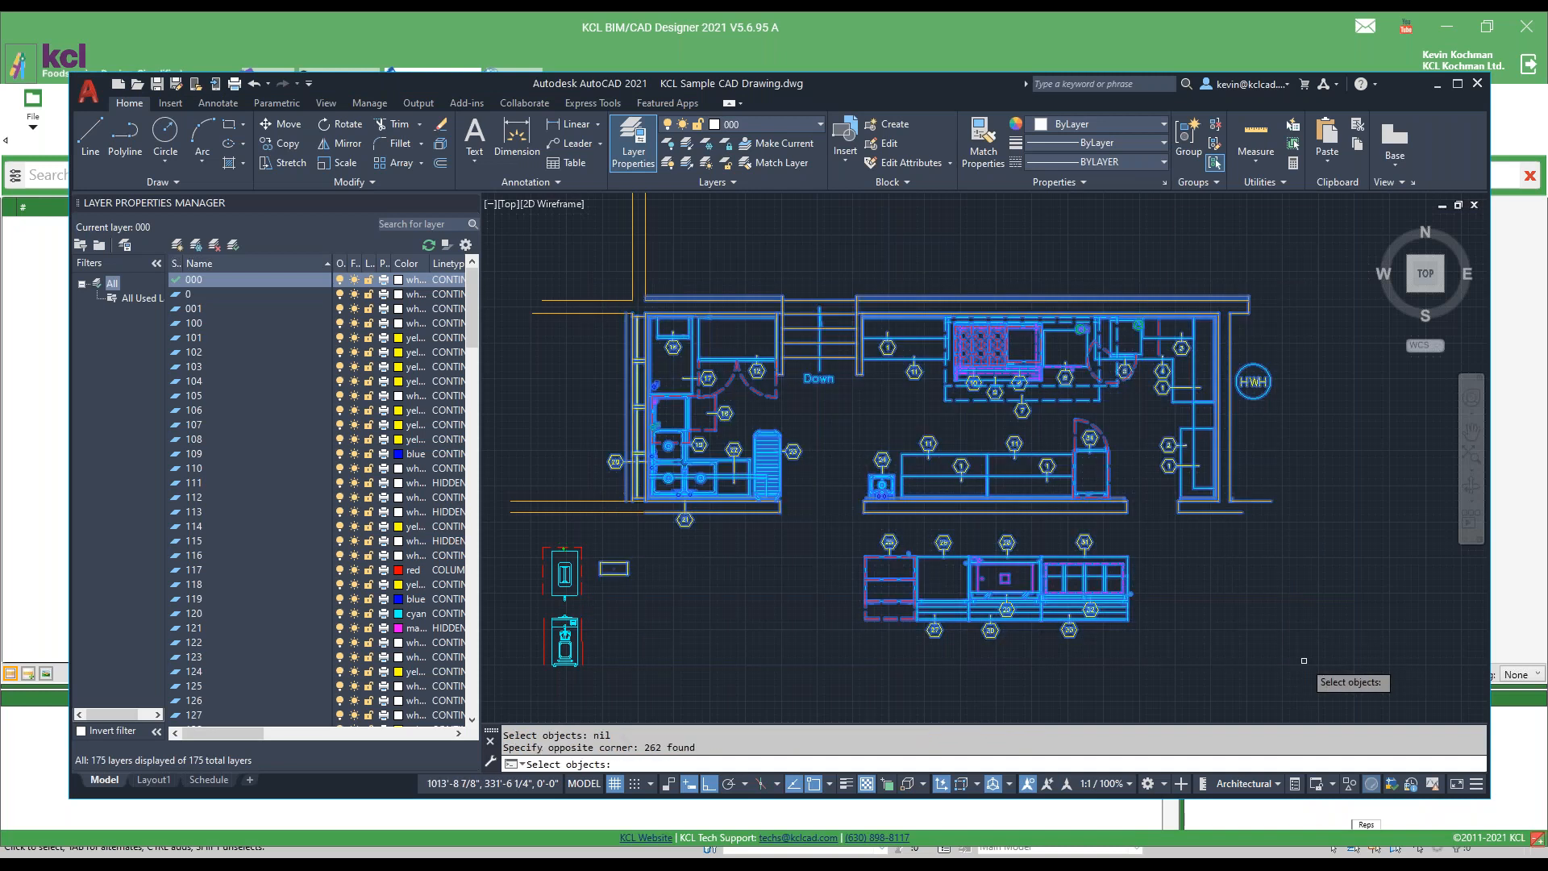
{"action": "key", "text": "Return"}
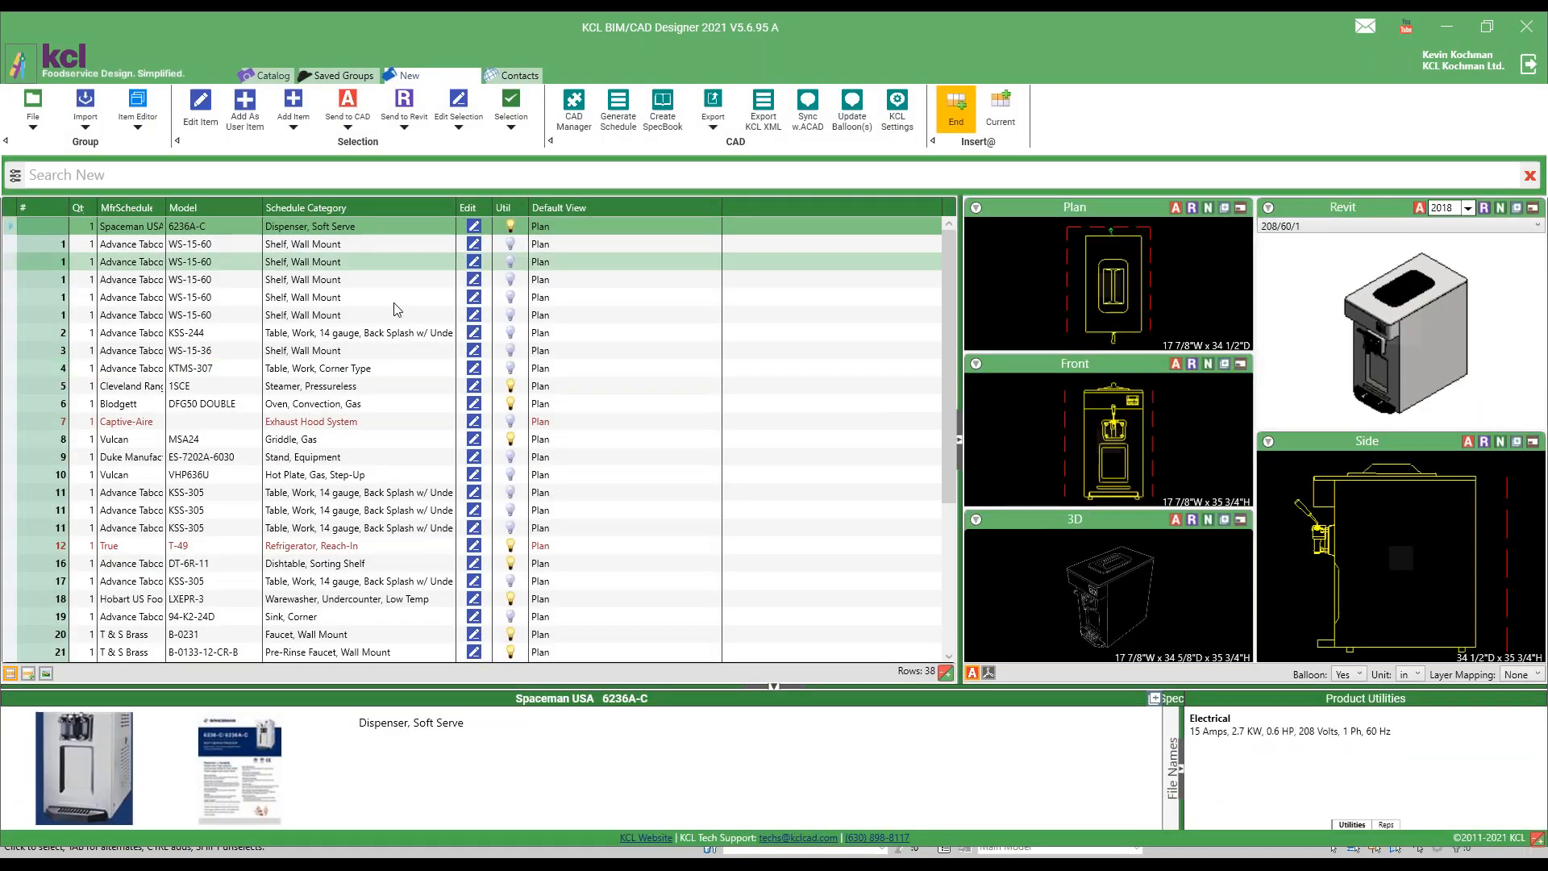
Step: Examine the new group's Captive-Aire exhaust hood row and the WS-15-60 wall shelf's views and specification
{"action": "left_click", "coordinate": [363, 314]}
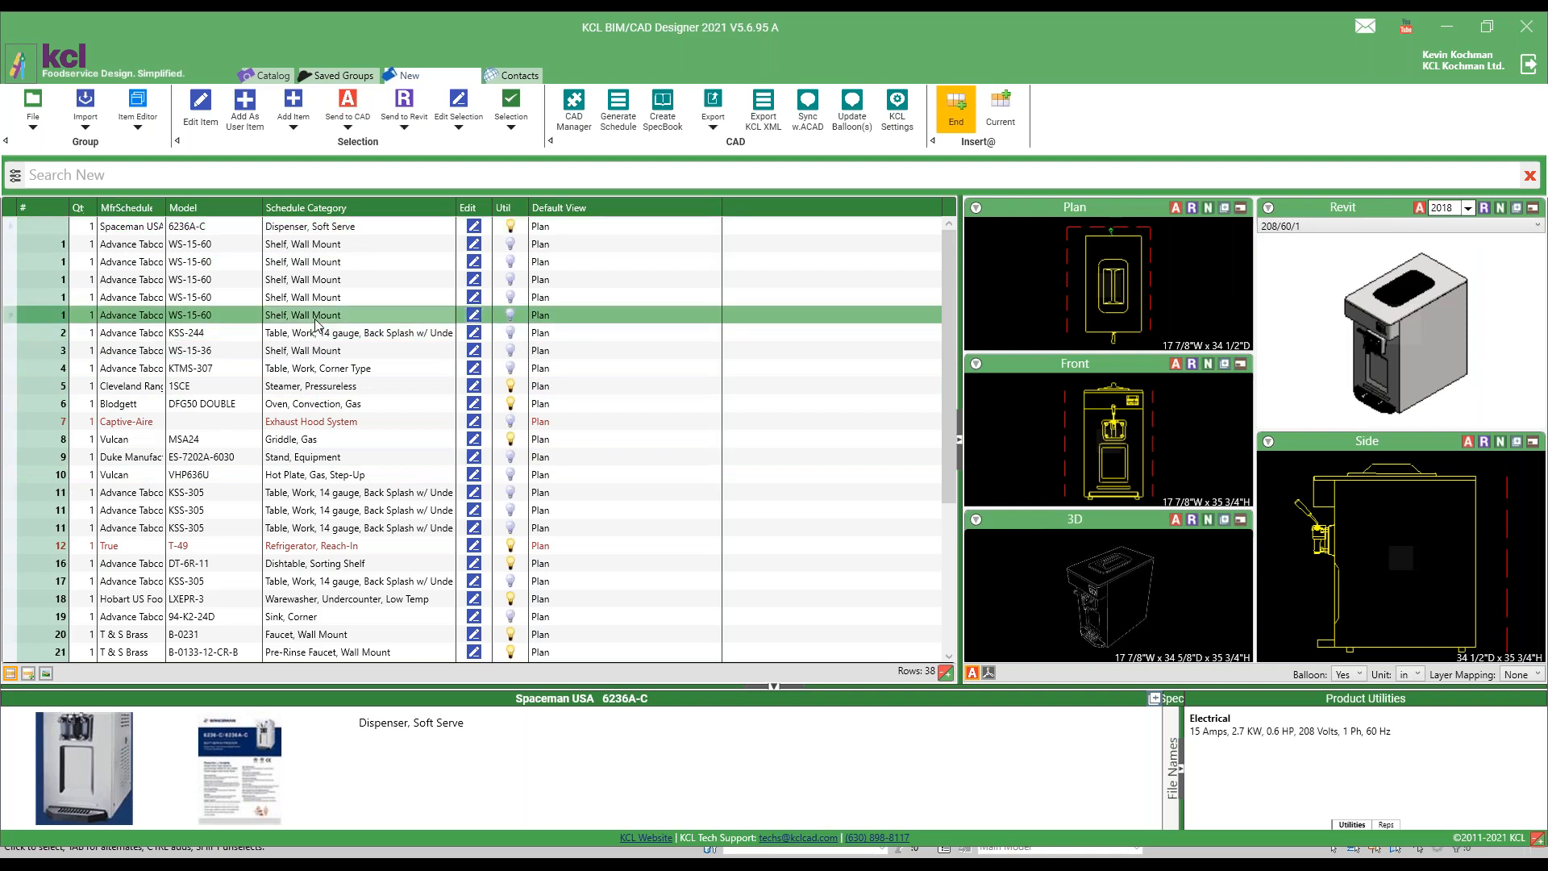
{"action": "left_click", "coordinate": [329, 422]}
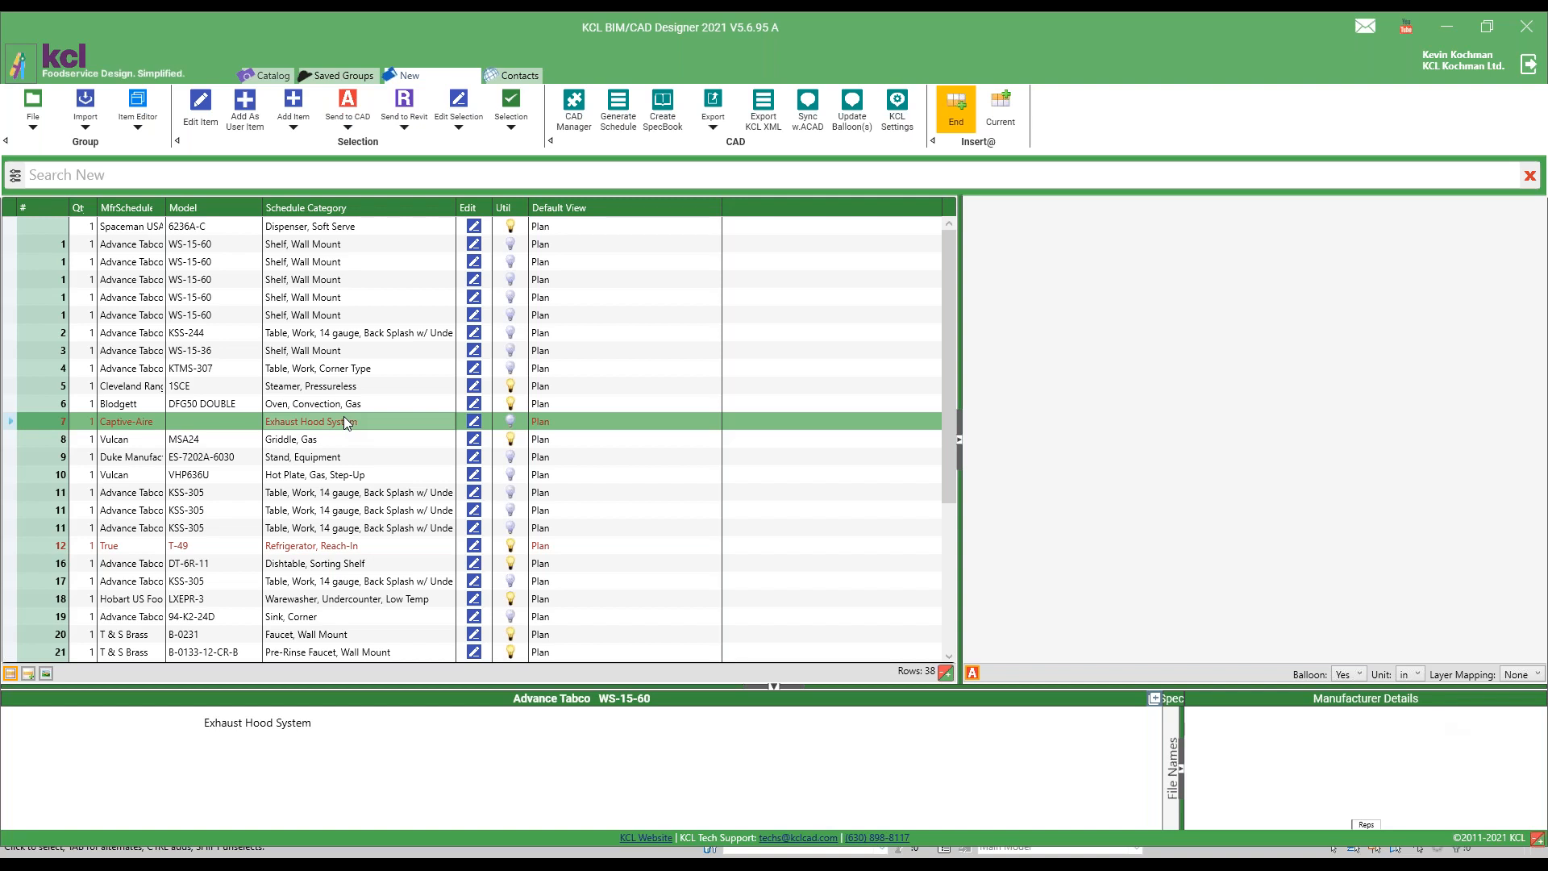
{"action": "left_click", "coordinate": [339, 316]}
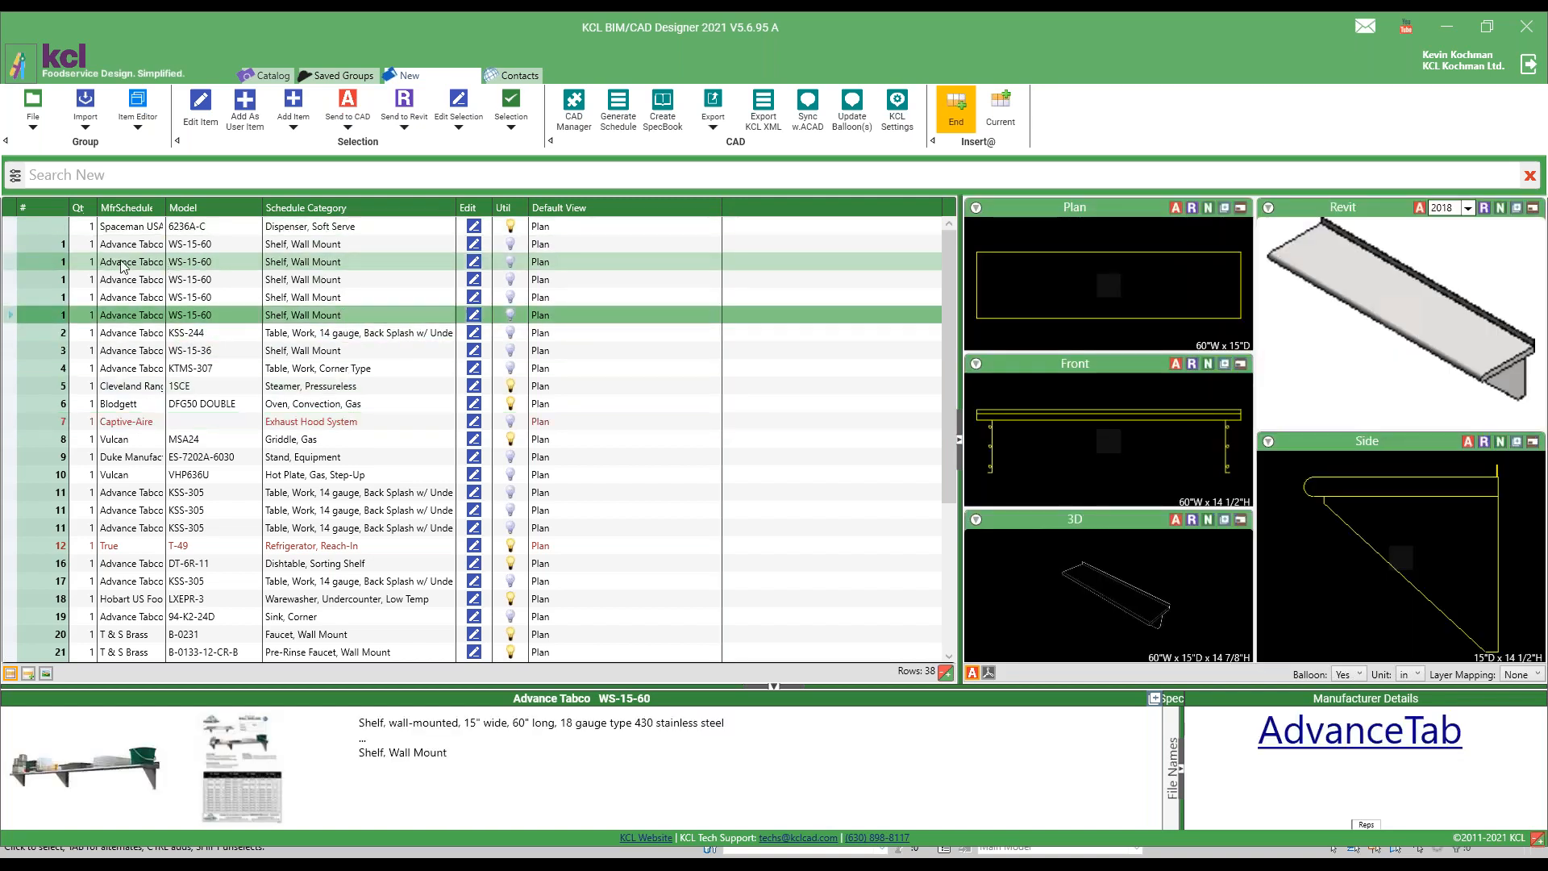
Step: Add the prefix K to item numbers 2, 3 and 4, covering the KSS-244, WS-15-36 and KTMS-307 rows
{"action": "left_click", "coordinate": [291, 228]}
{"action": "left_click", "coordinate": [296, 241]}
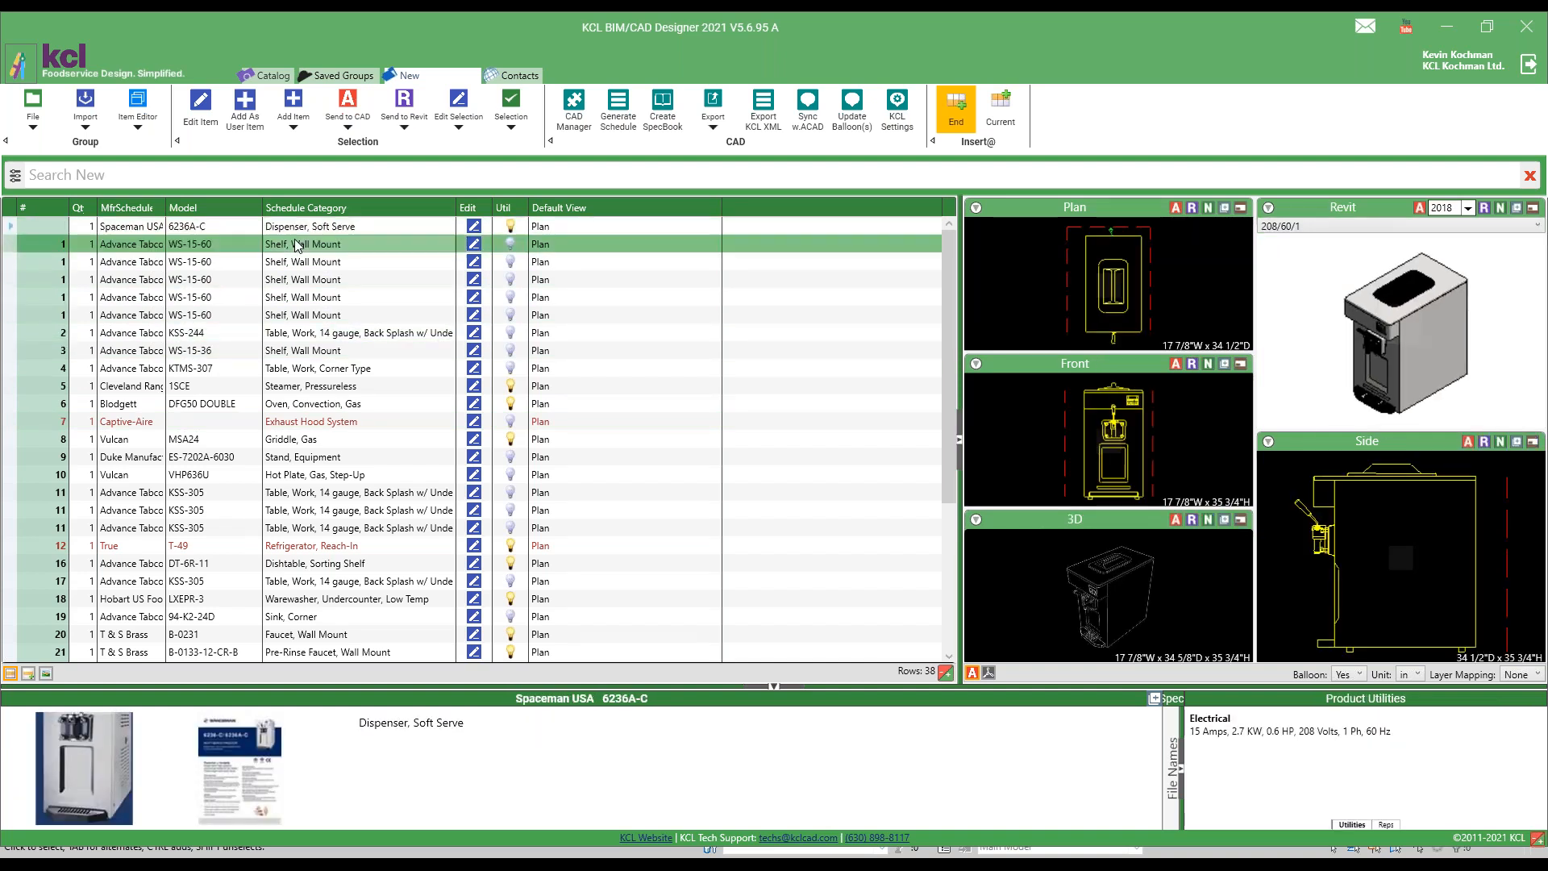
{"action": "left_click_drag", "start_coordinate": [316, 340], "coordinate": [303, 369]}
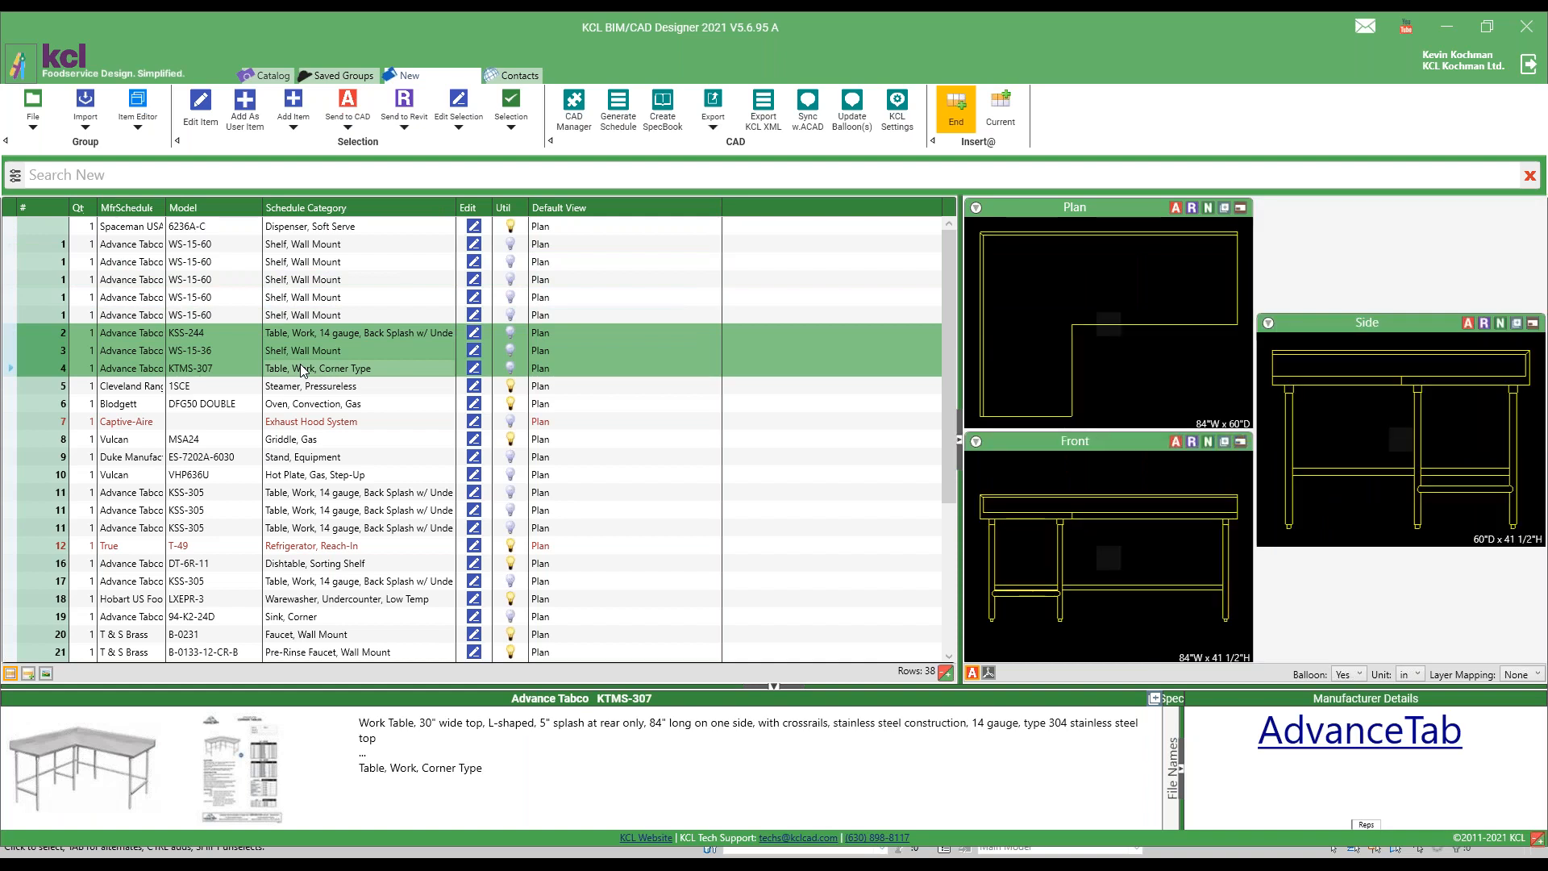
{"action": "right_click", "coordinate": [304, 369]}
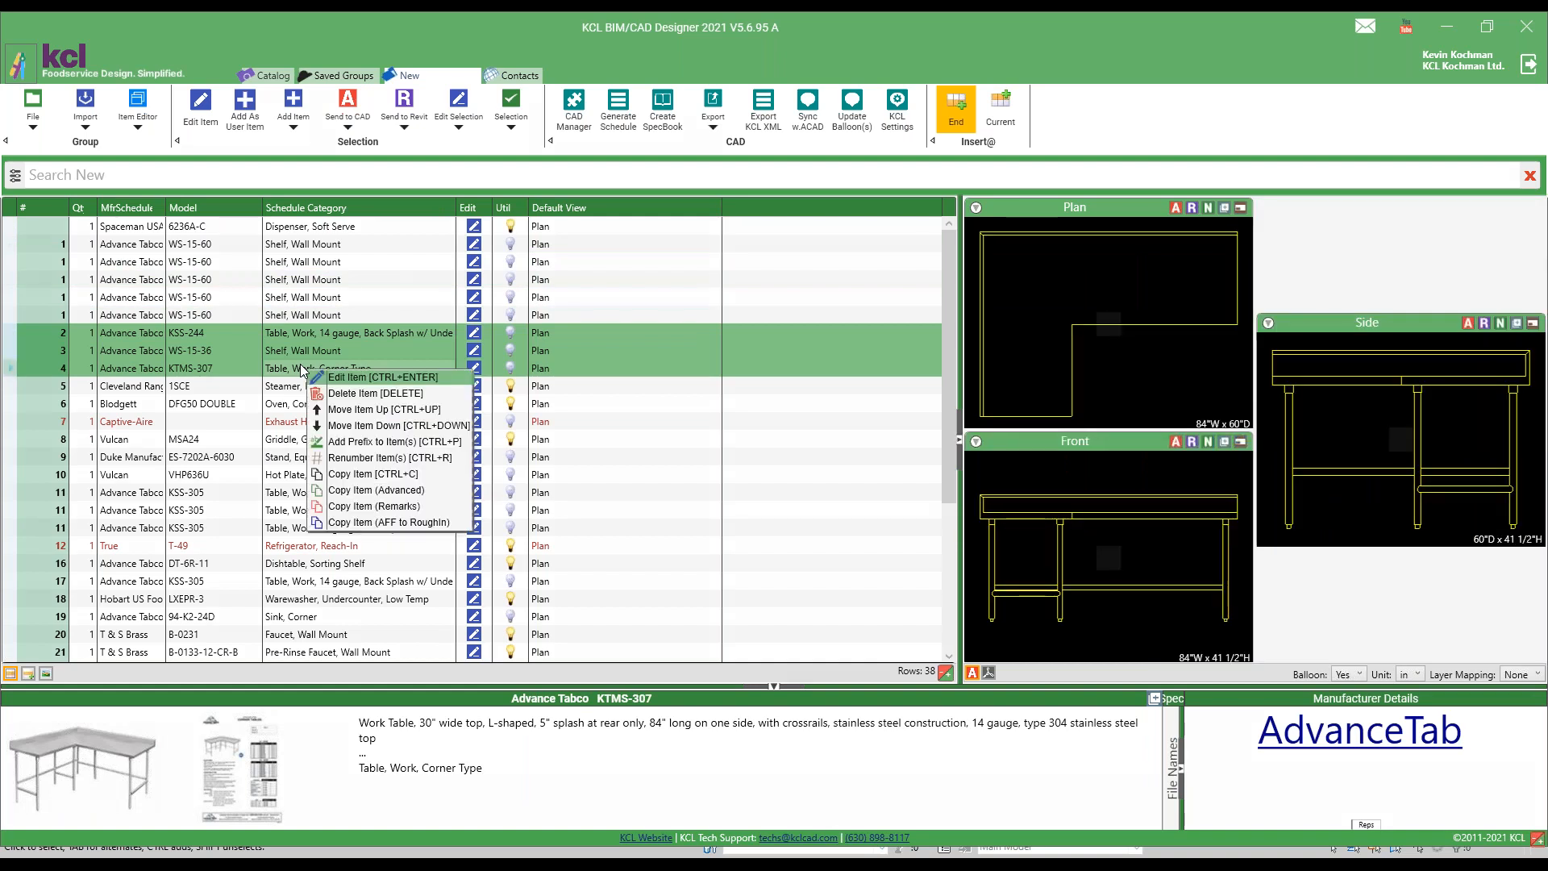
{"action": "left_click", "coordinate": [366, 442]}
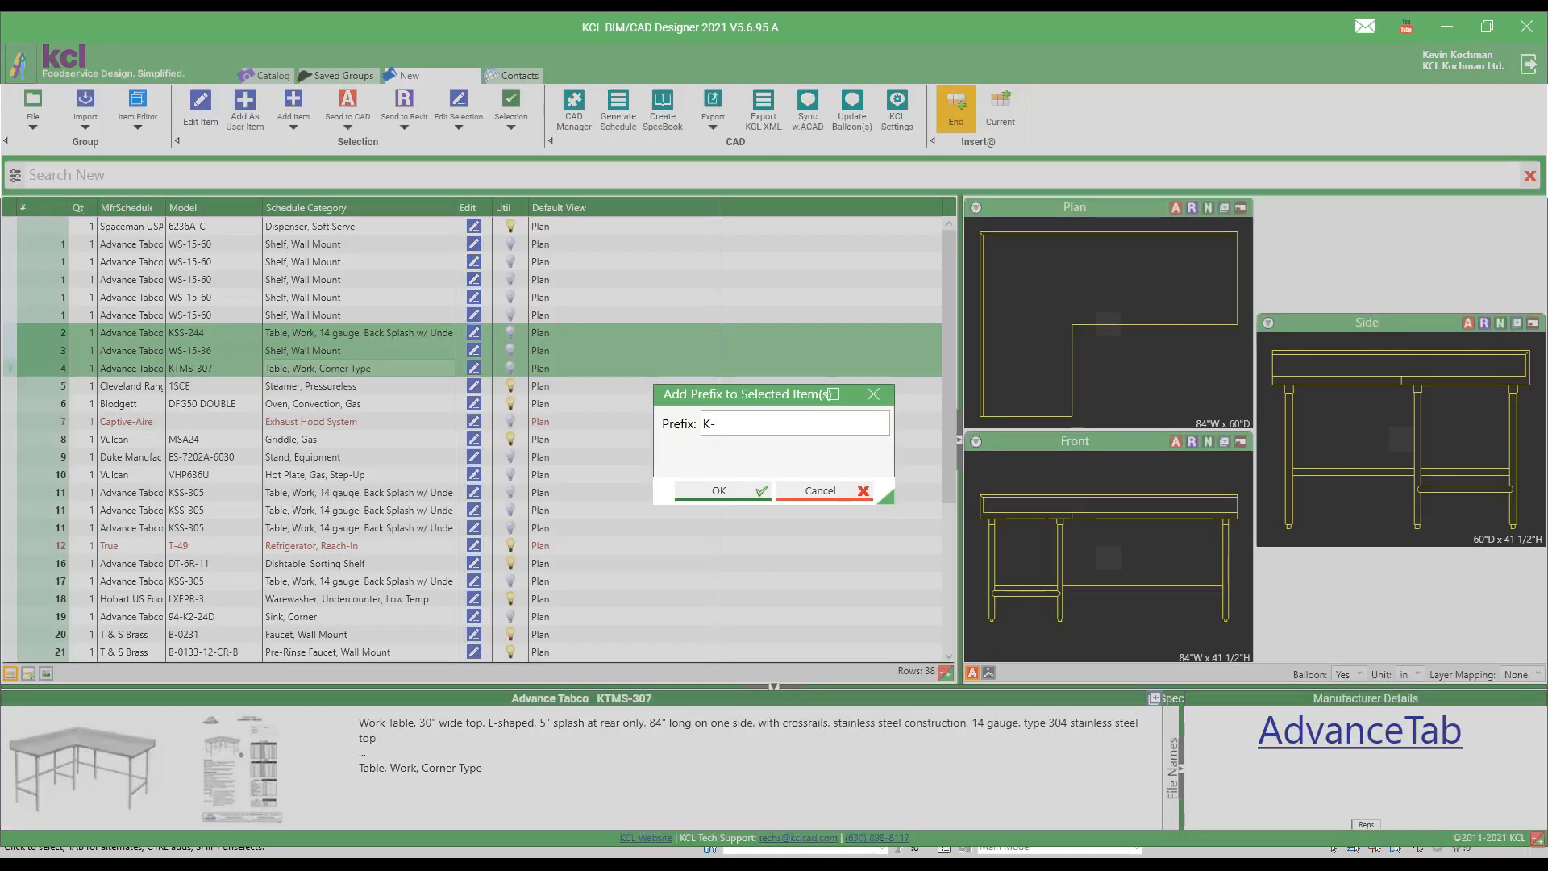
{"action": "type", "text": "K-"}
{"action": "left_click", "coordinate": [719, 490]}
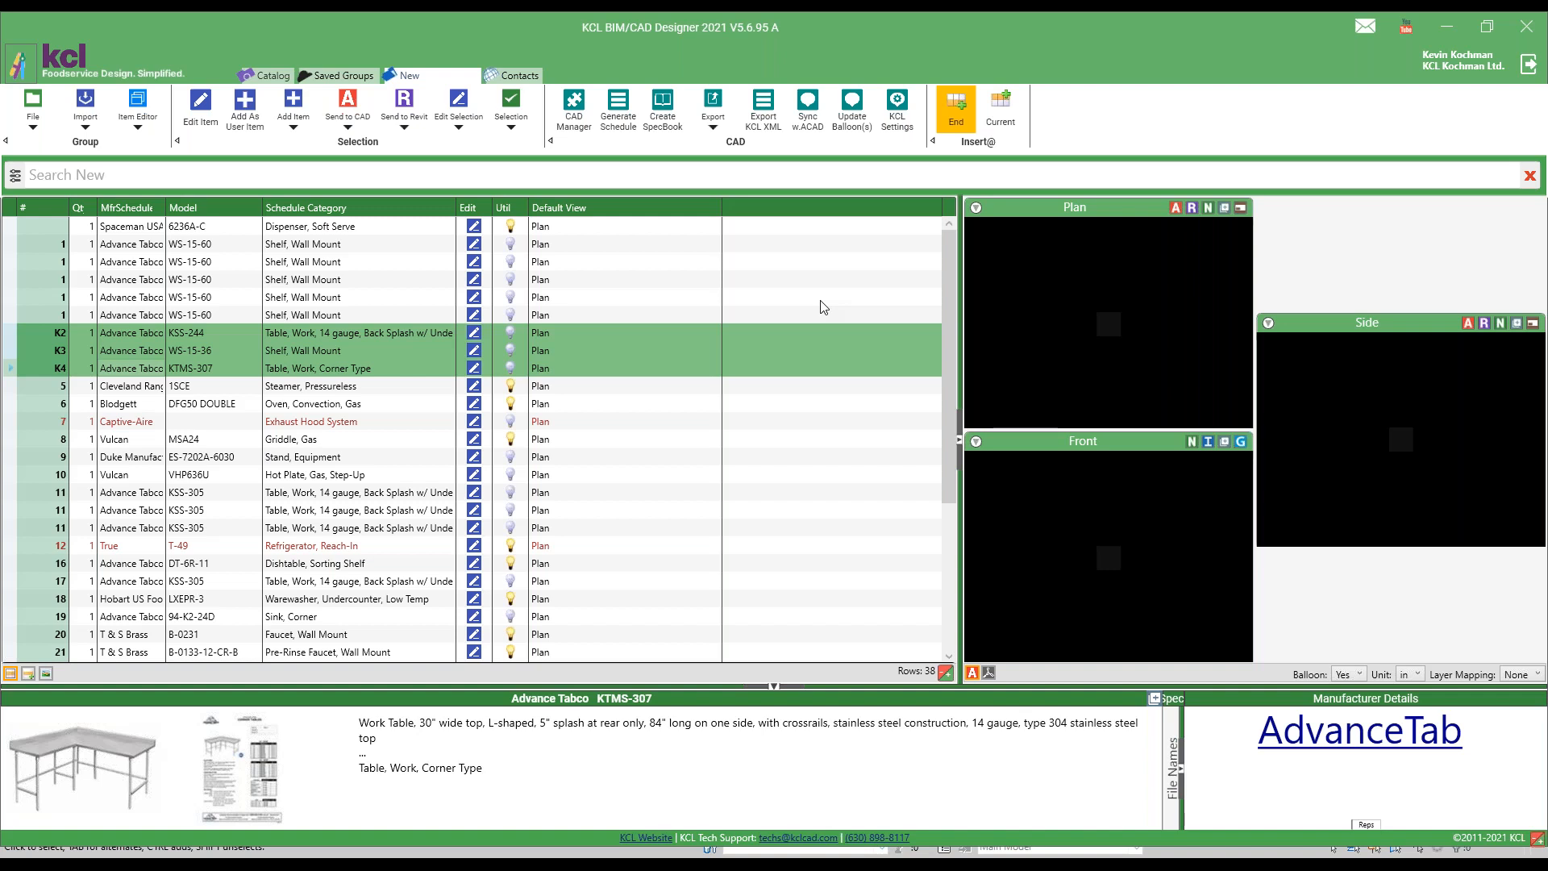
Step: Update the balloons of the three prefixed items in the AutoCAD drawing, check them there, and return to the group
{"action": "left_click", "coordinate": [854, 111]}
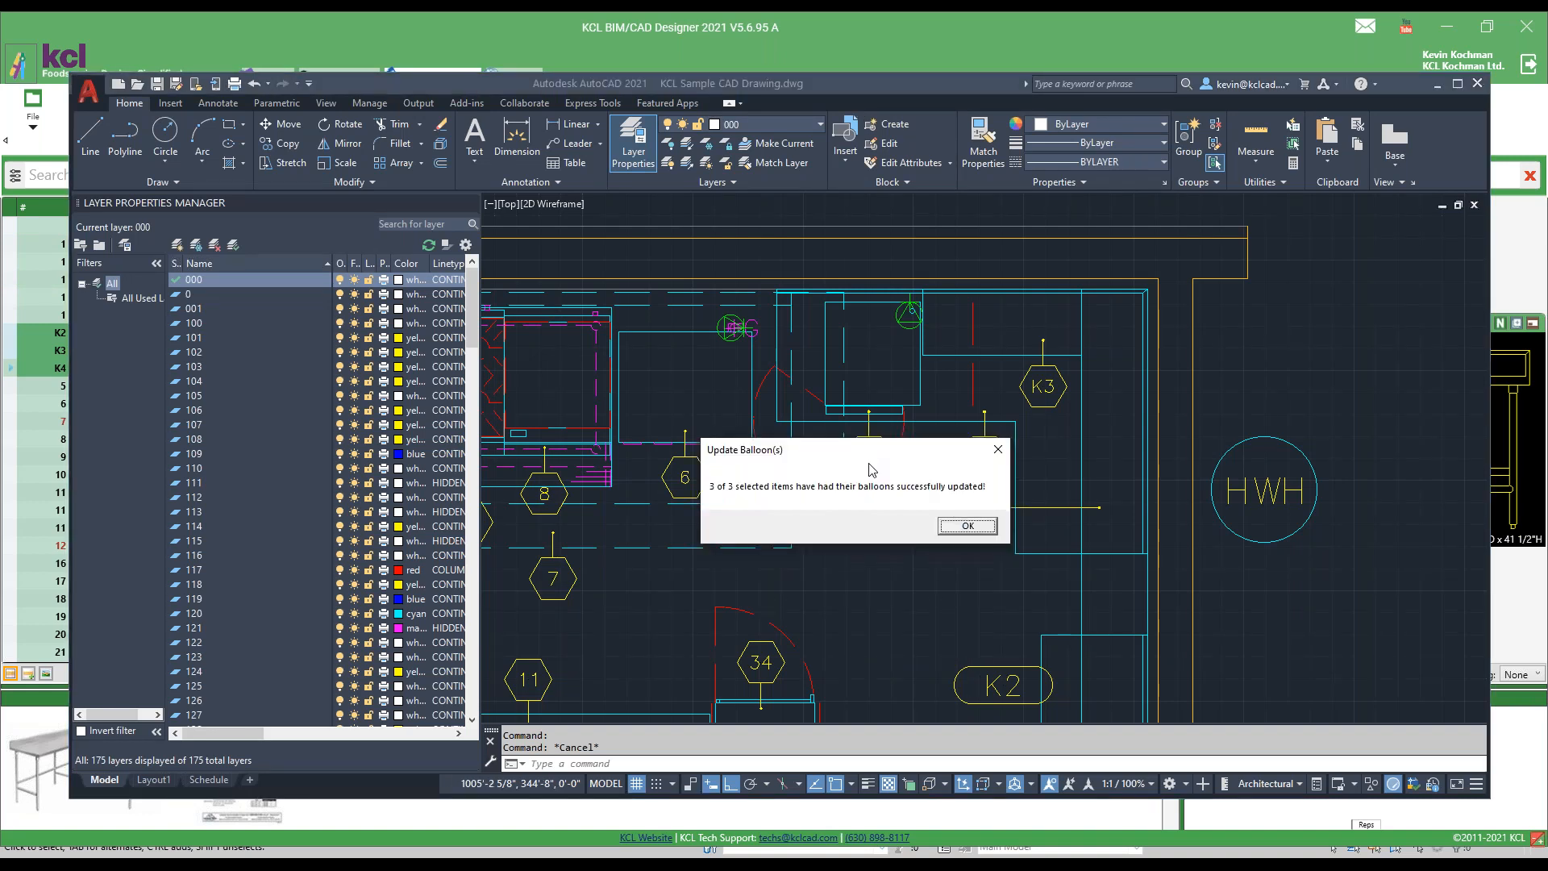
{"action": "left_click", "coordinate": [978, 526]}
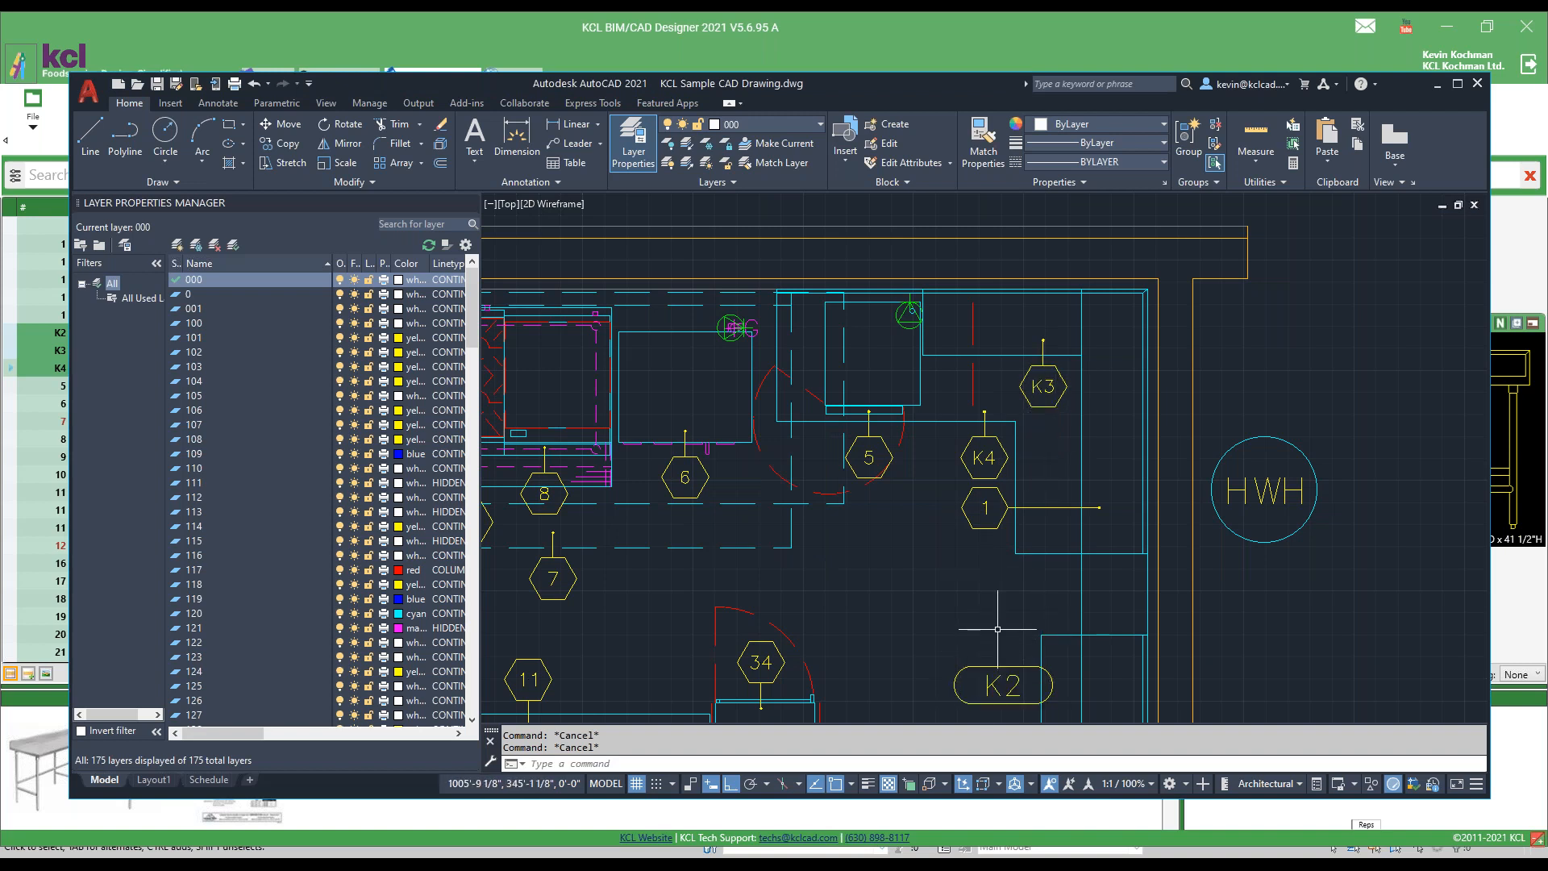
{"action": "scroll", "coordinate": [997, 633], "scroll_direction": "down", "scroll_amount": 1}
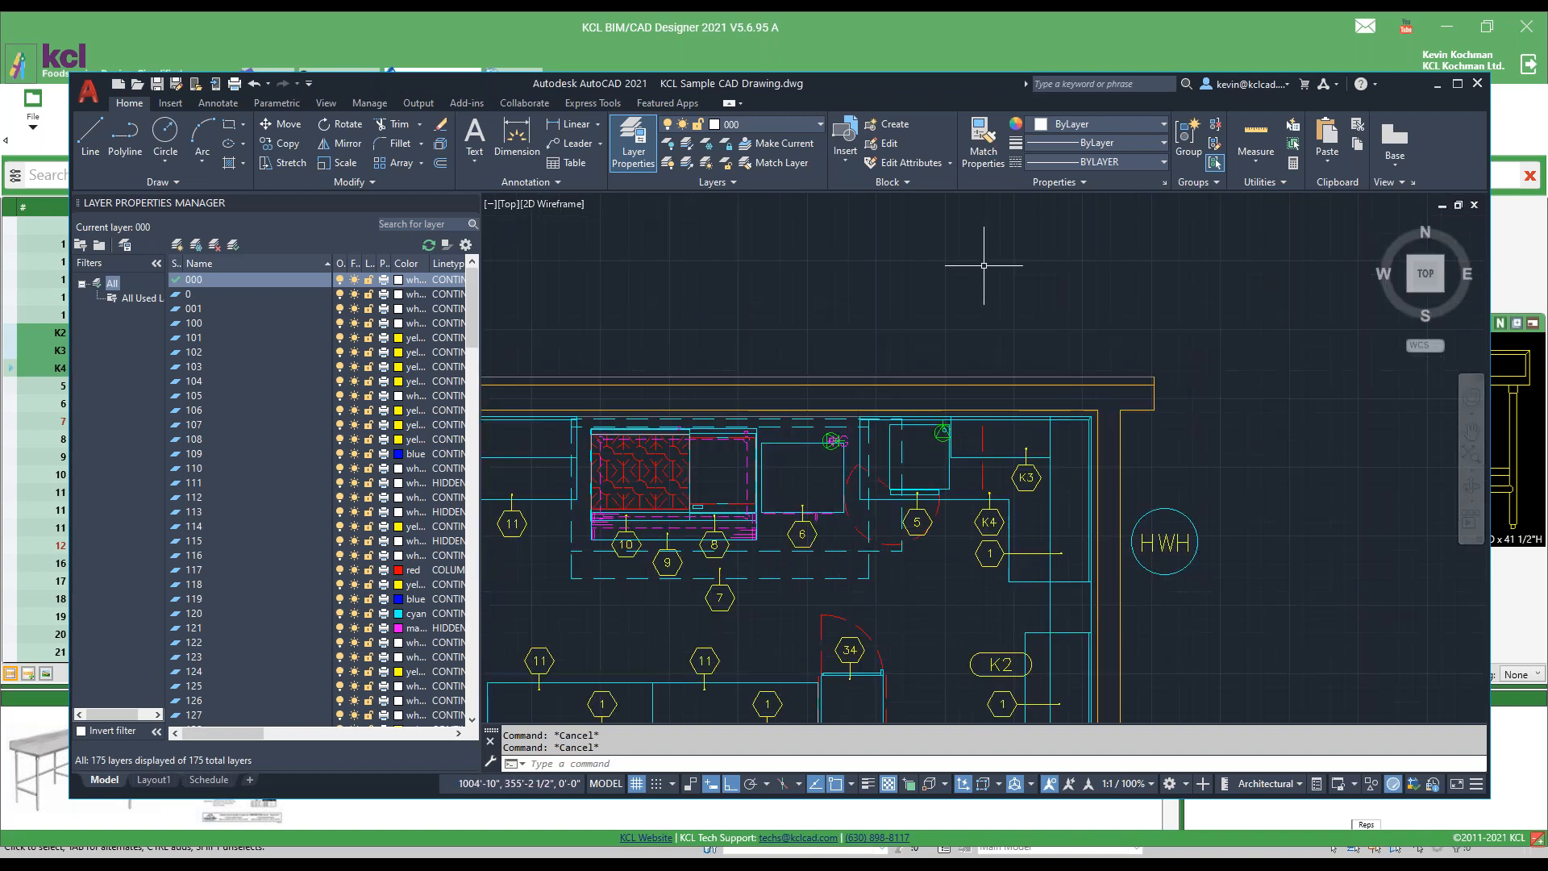
{"action": "left_click", "coordinate": [936, 27]}
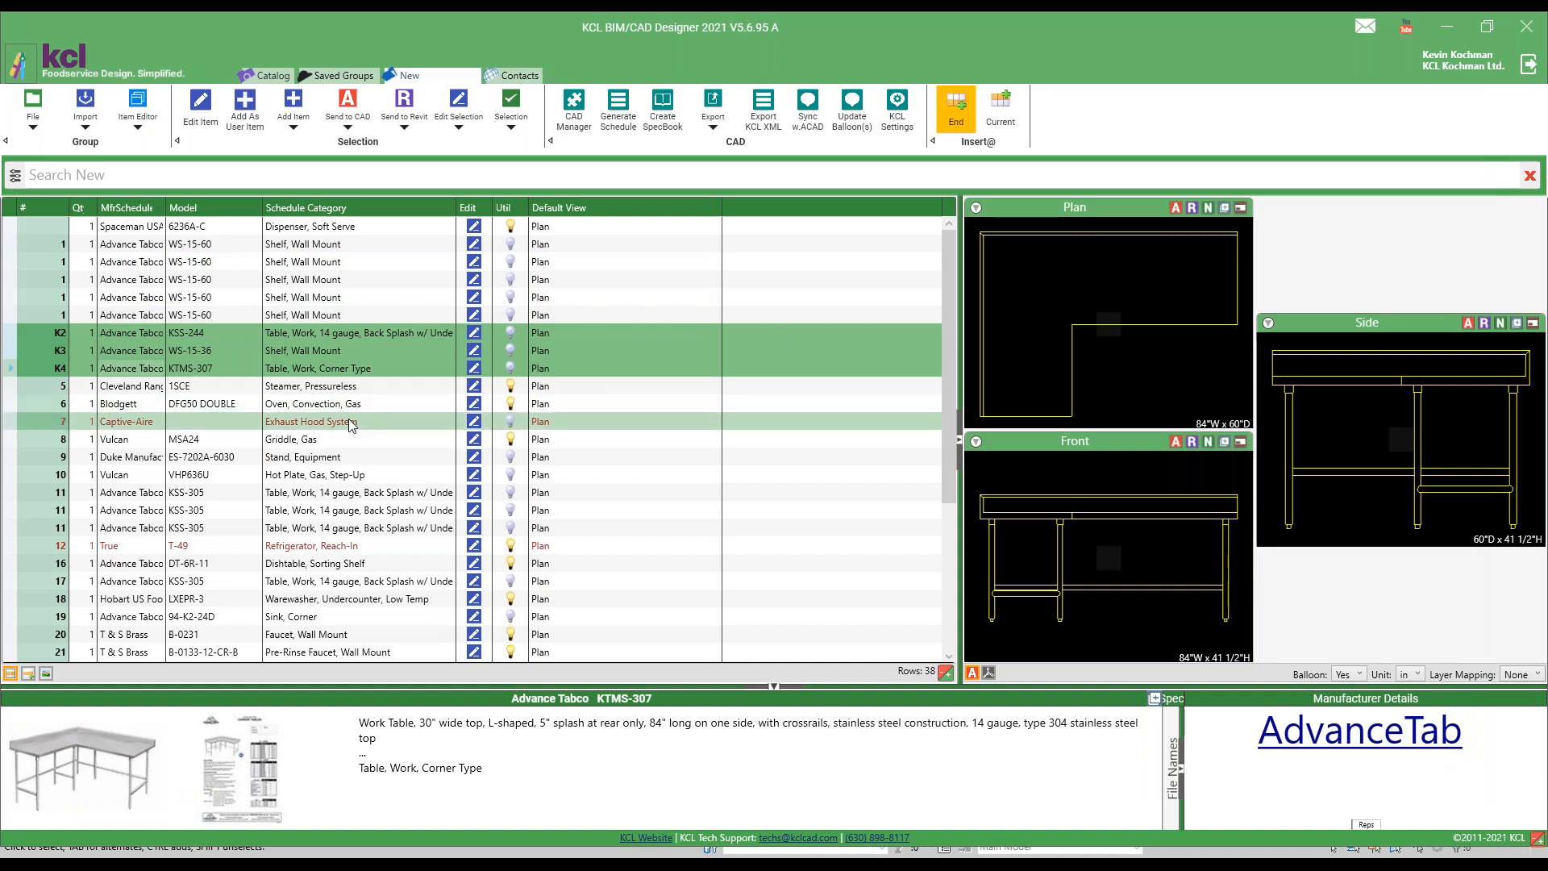
Step: Step through the electrical utilities in the item editor from the Vulcan VHP636U to item 17, and close the editor
{"action": "left_click", "coordinate": [223, 475]}
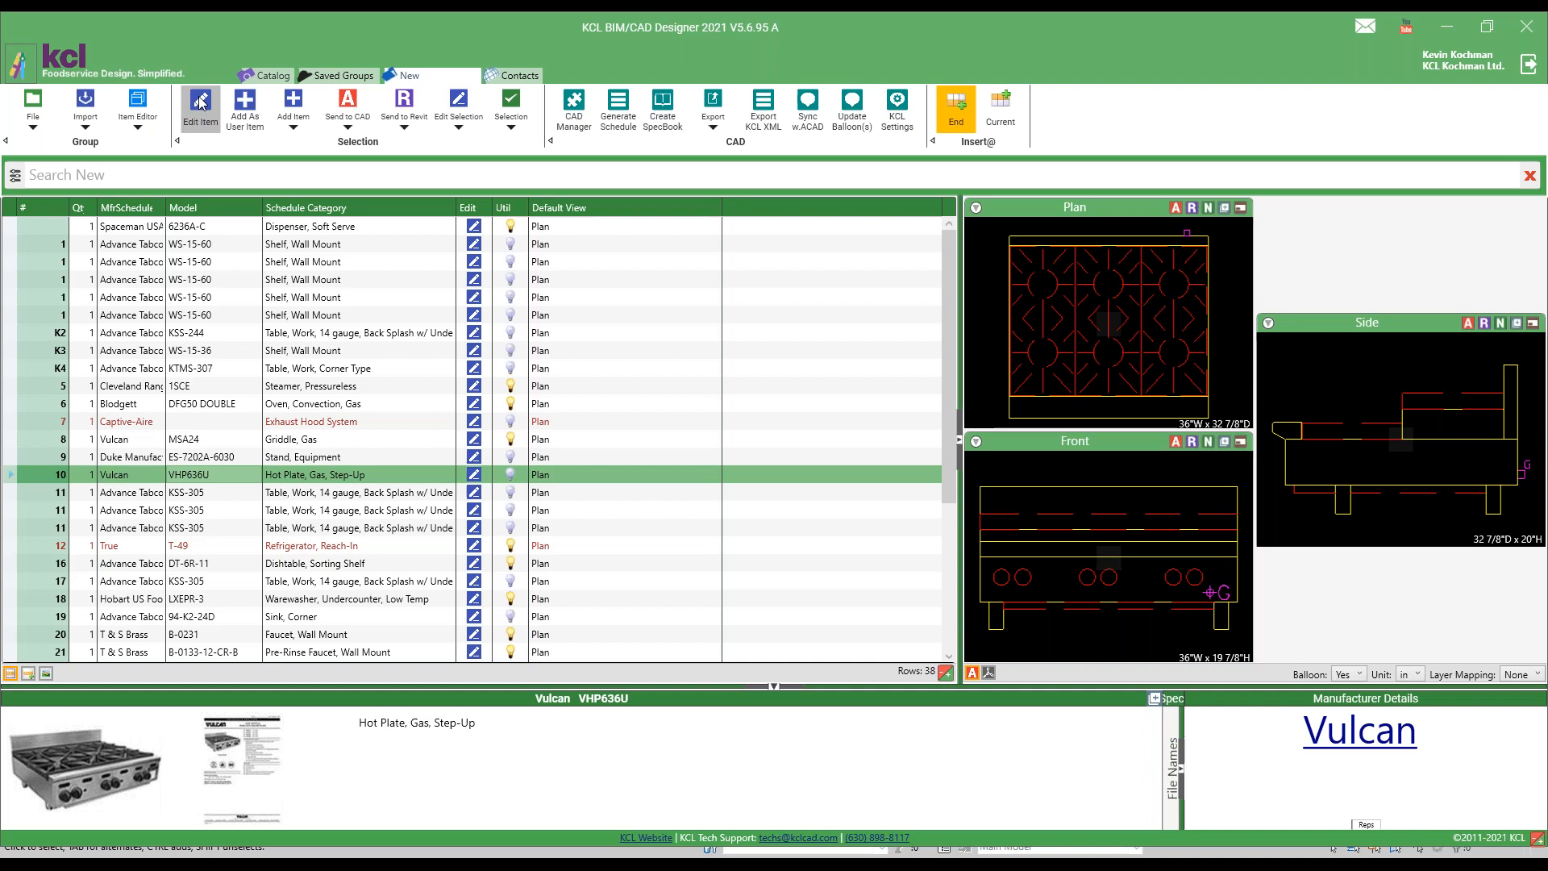
{"action": "left_click", "coordinate": [200, 103]}
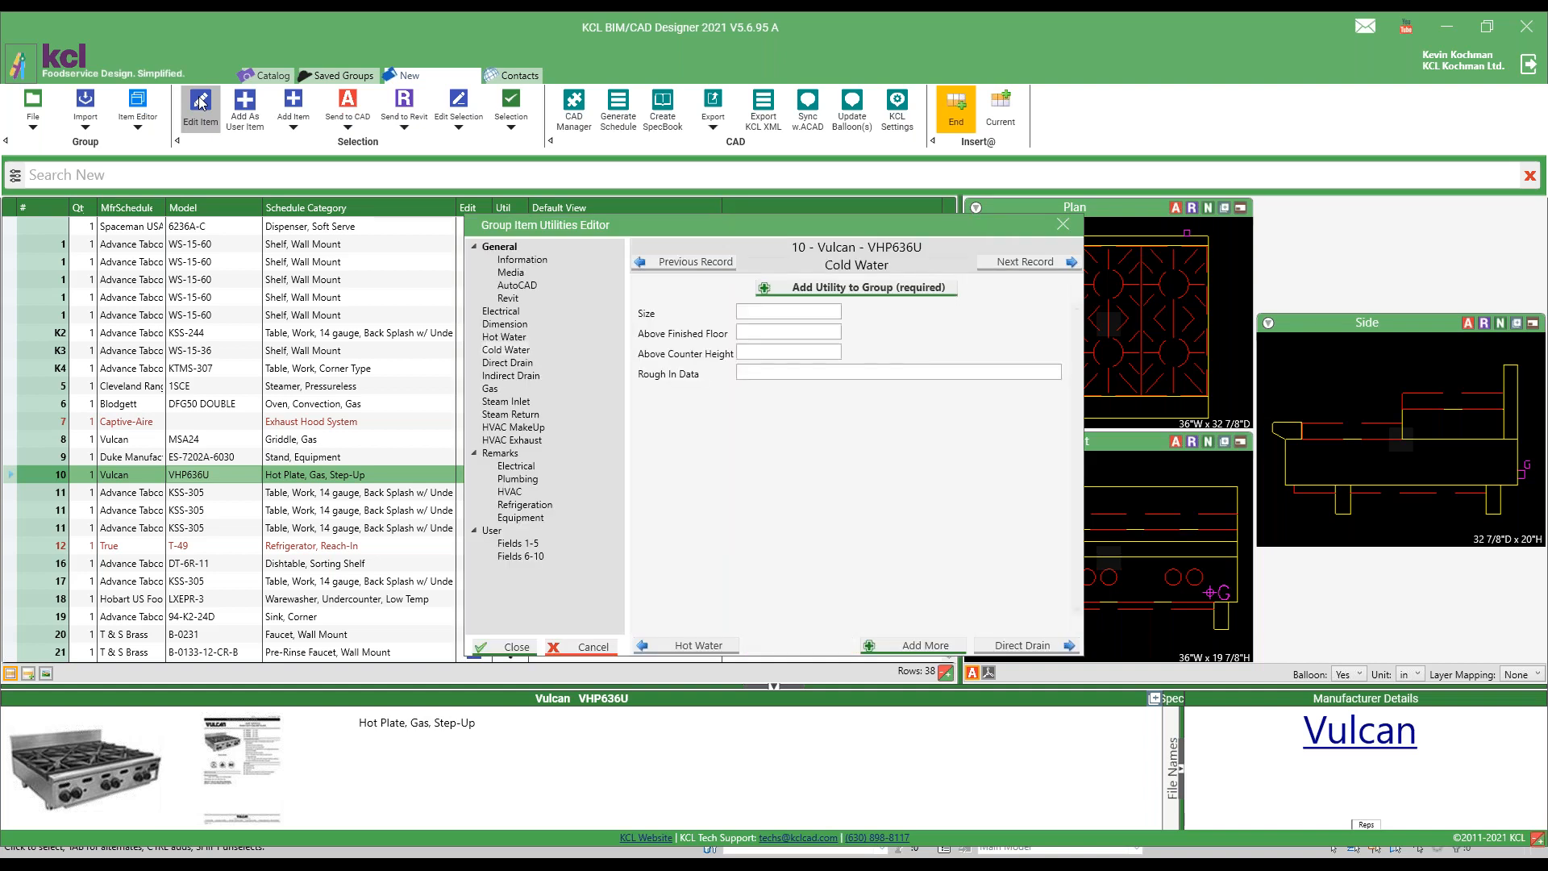
{"action": "left_click", "coordinate": [520, 311]}
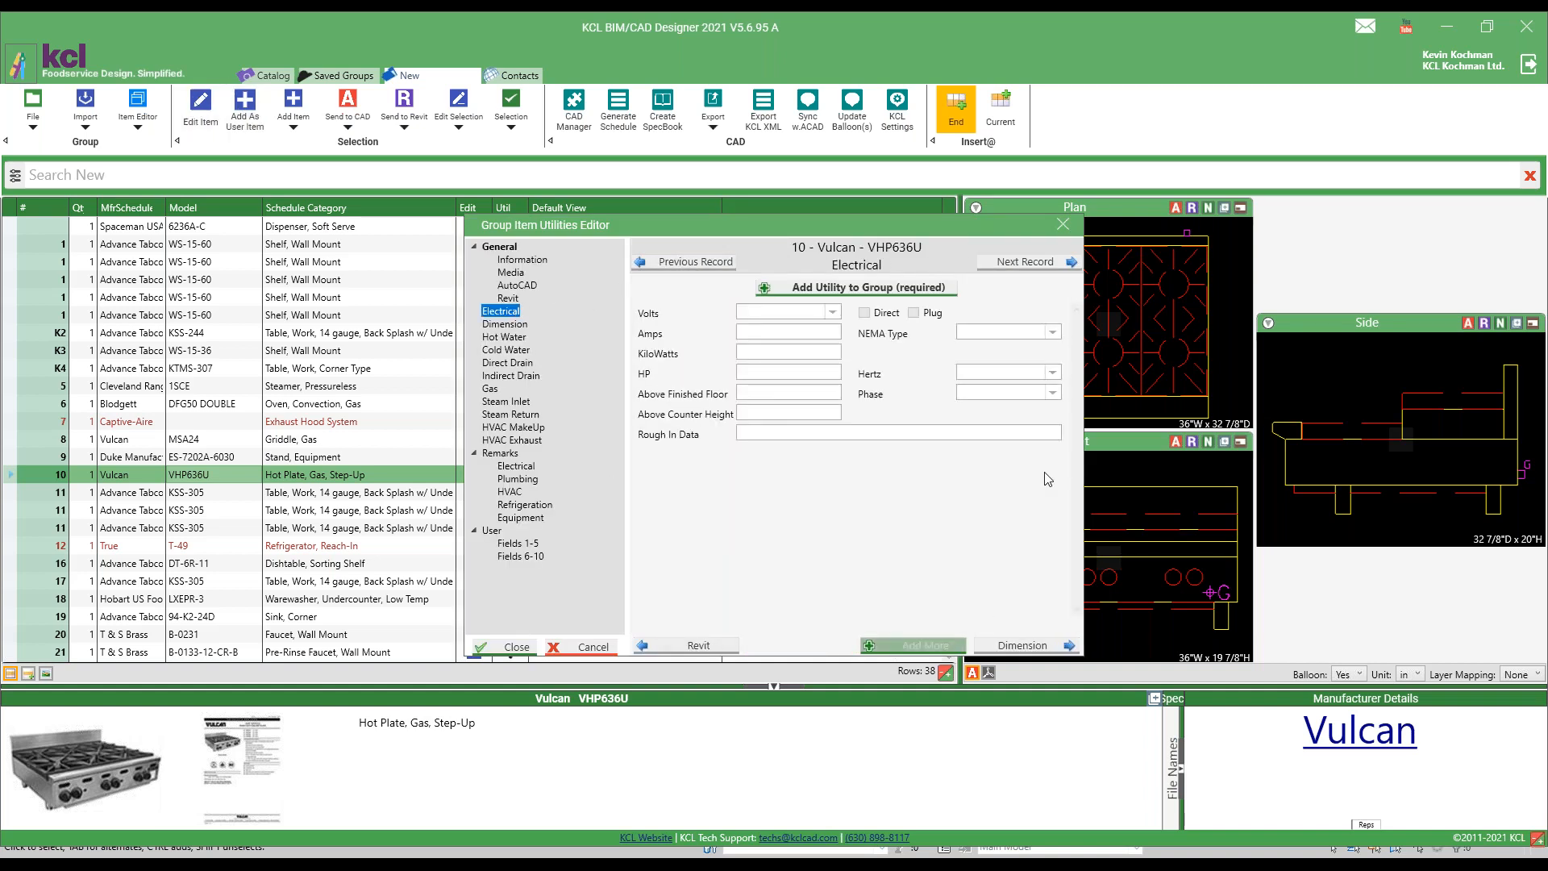
{"action": "left_click", "coordinate": [1028, 262]}
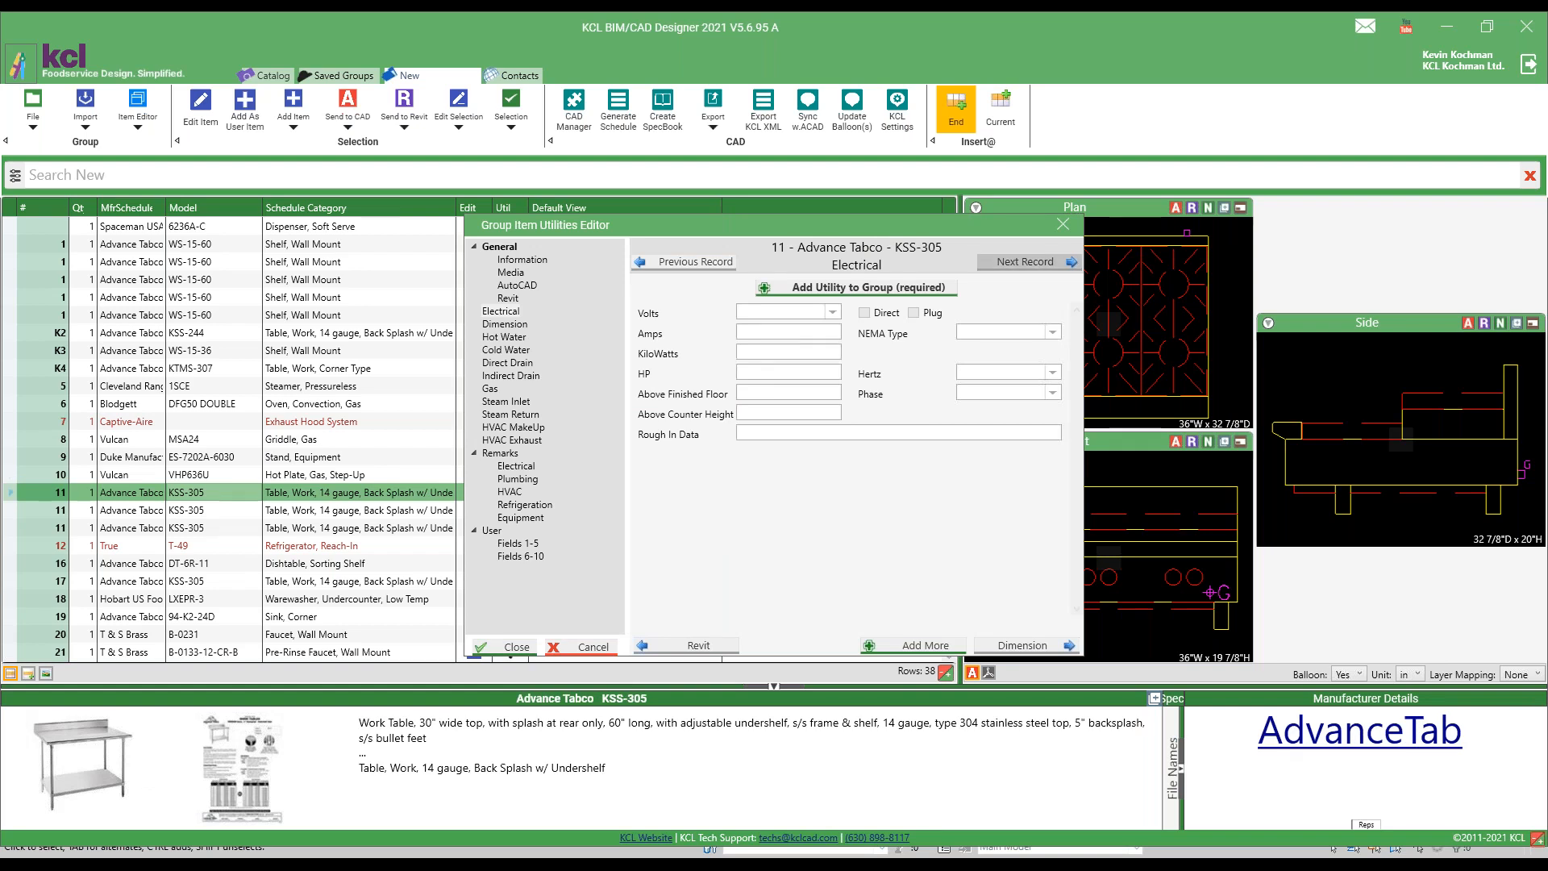
{"action": "left_click", "coordinate": [1029, 262]}
{"action": "left_click", "coordinate": [1028, 262]}
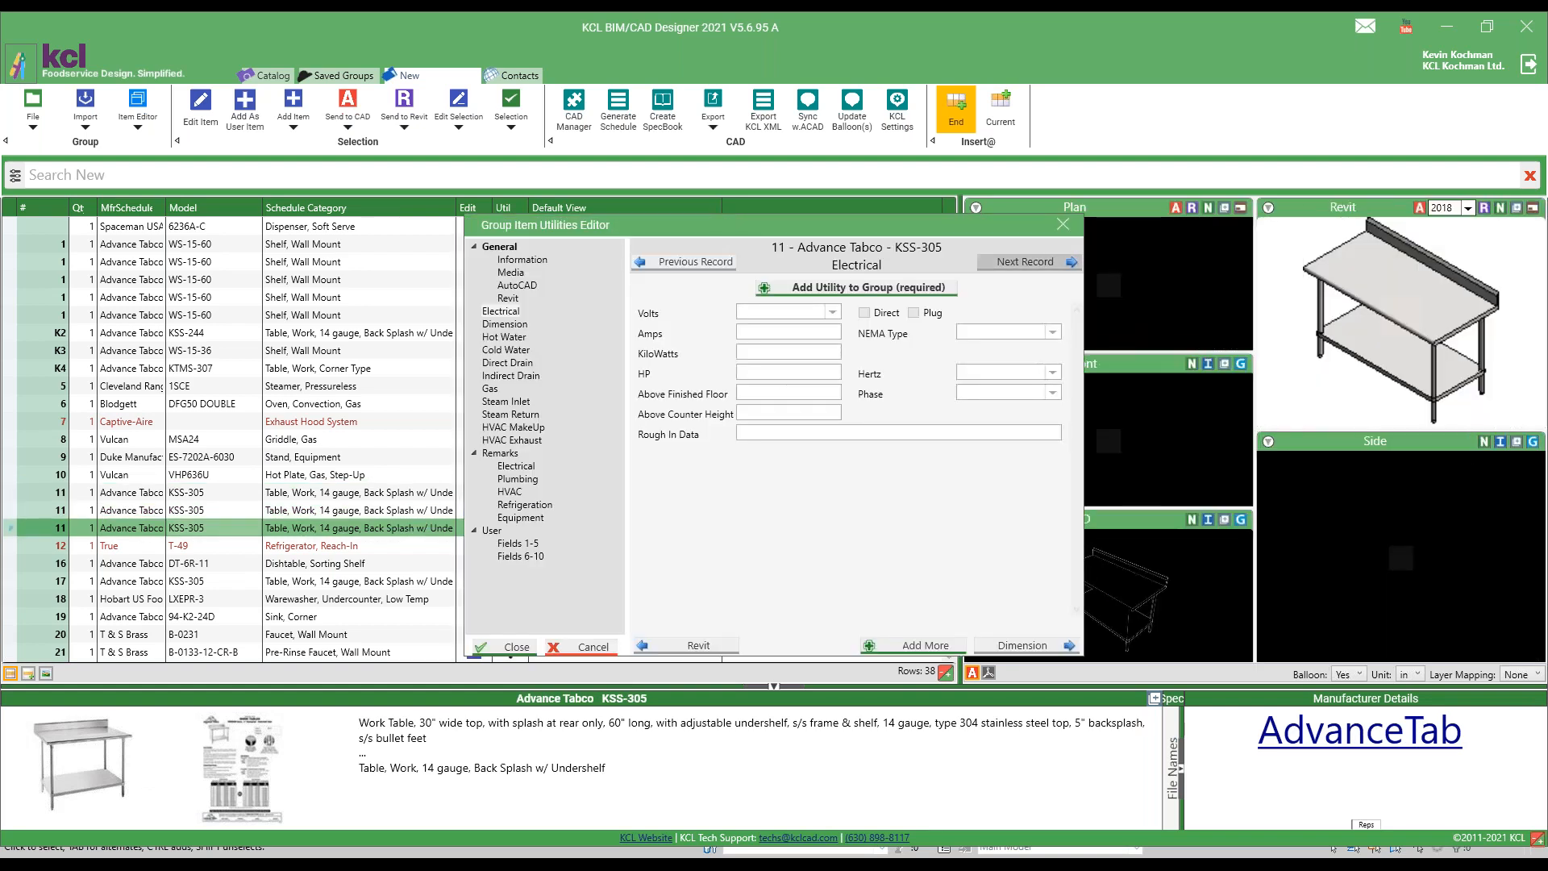
{"action": "left_click", "coordinate": [1028, 263]}
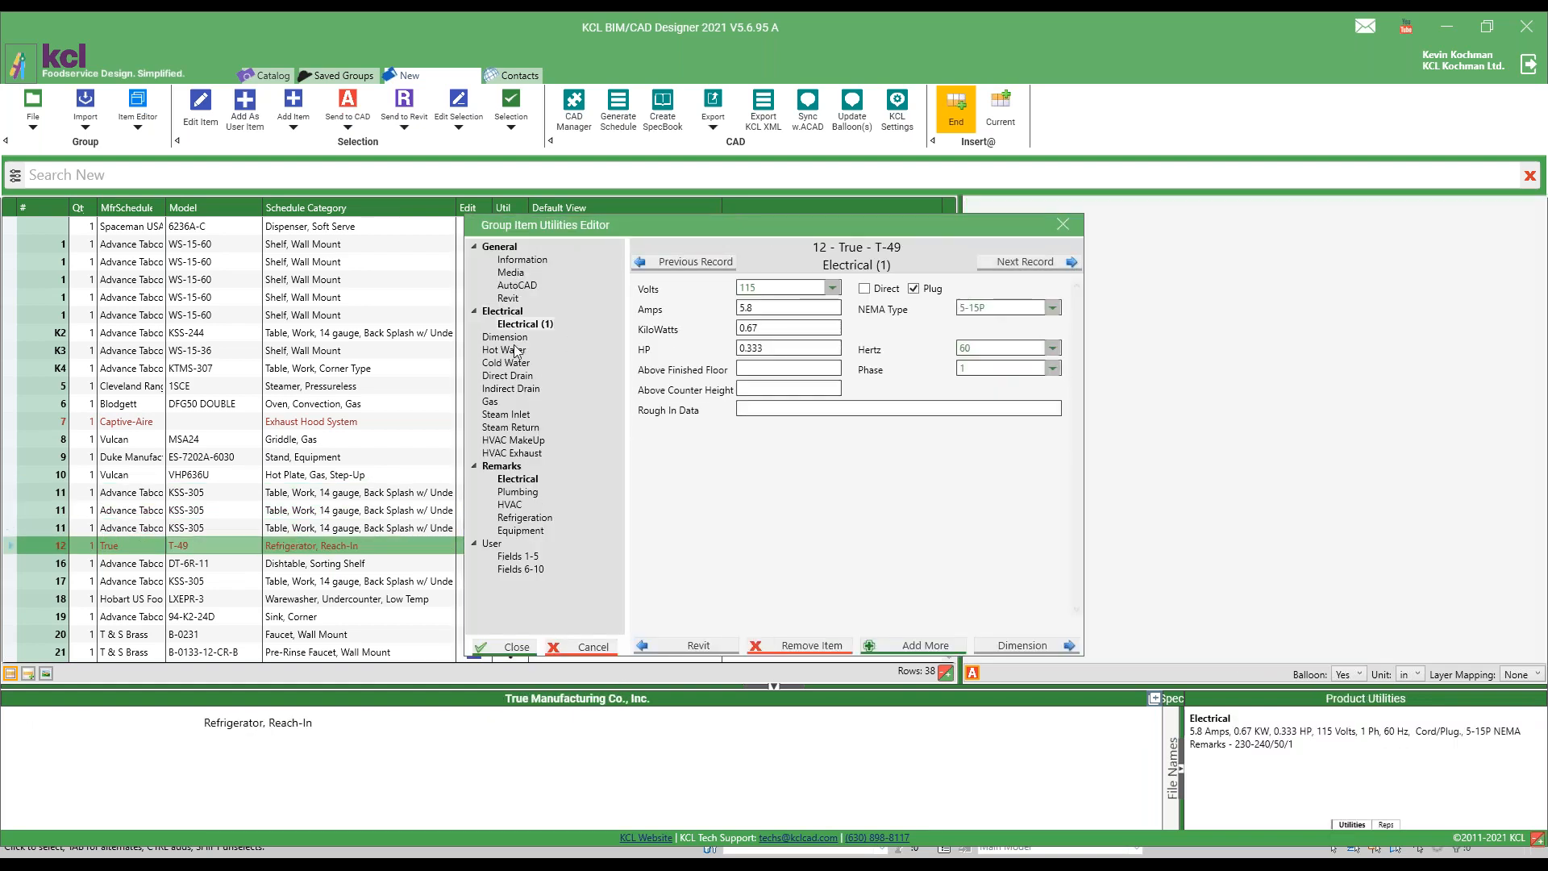
{"action": "left_click", "coordinate": [1048, 262]}
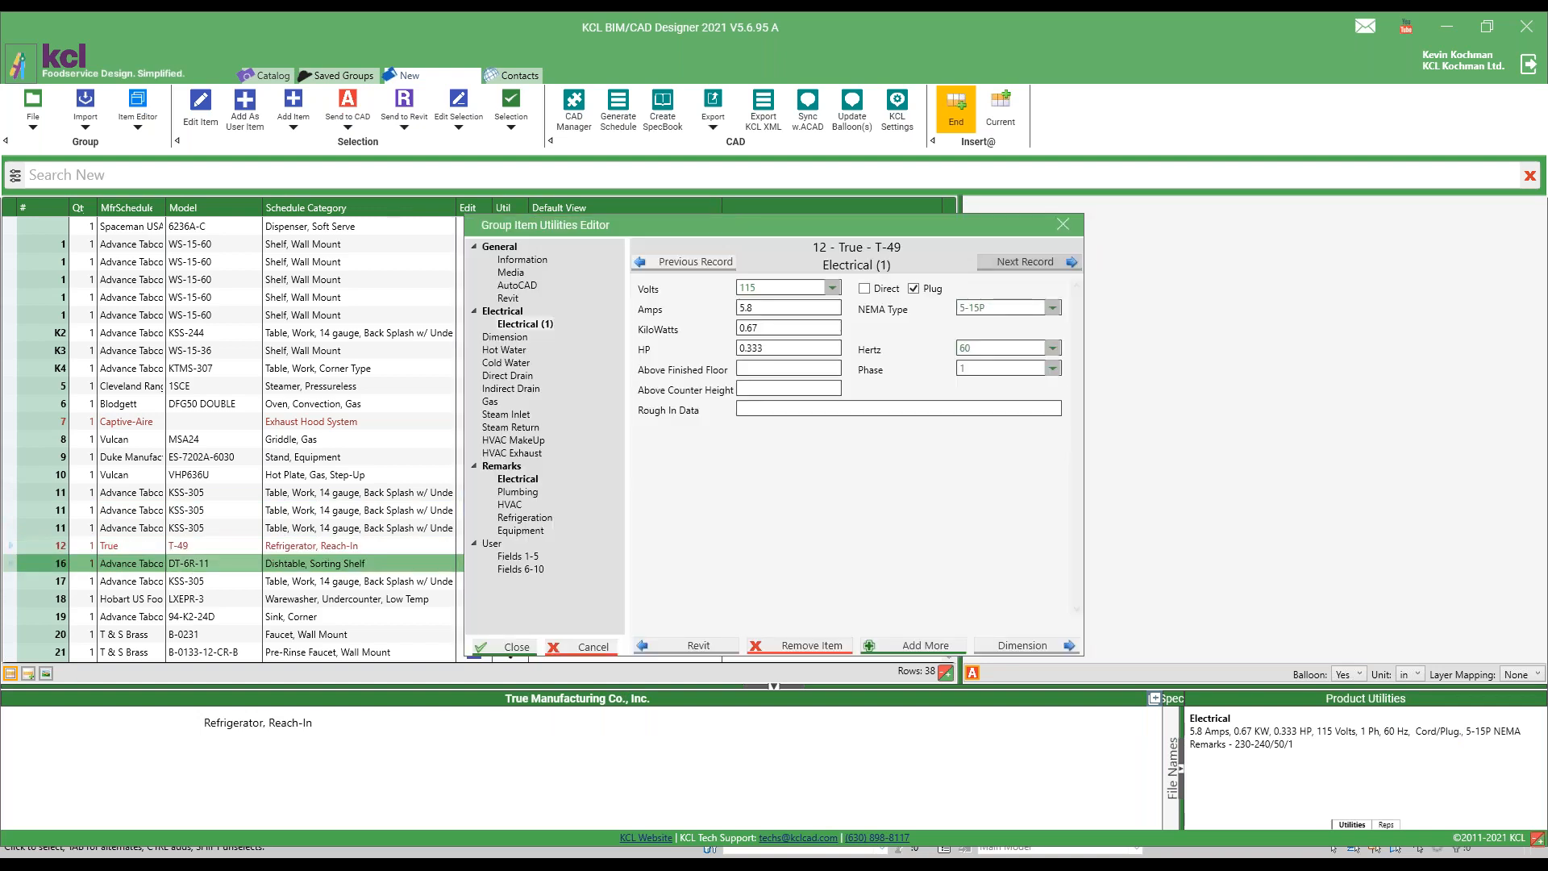
{"action": "left_click", "coordinate": [1040, 262]}
{"action": "left_click", "coordinate": [1067, 228]}
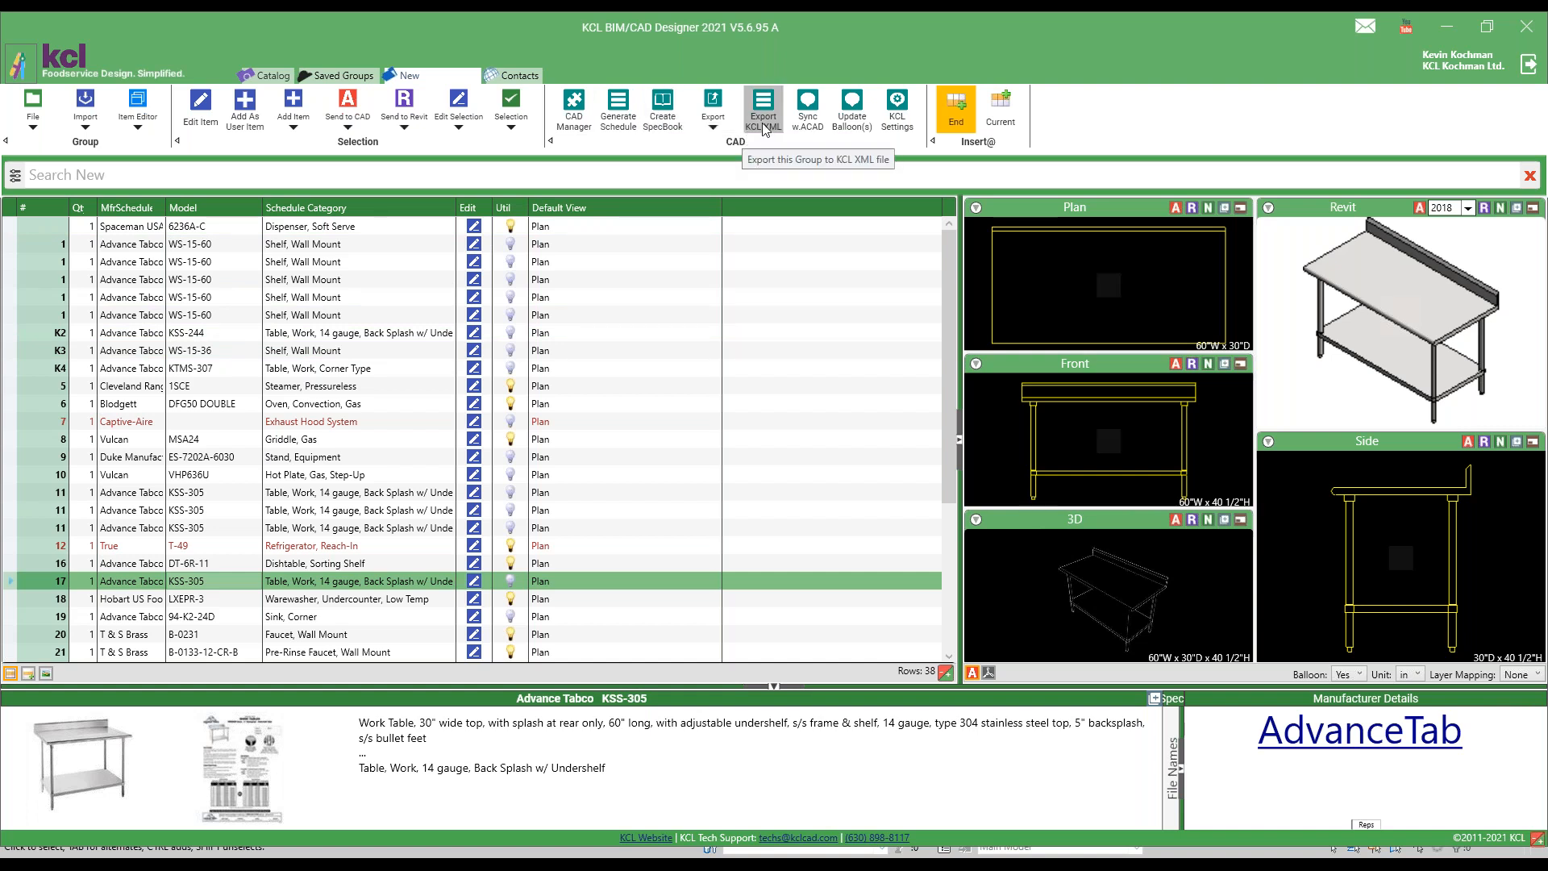
Step: Check the group's available export formats and close the group without saving its changes
{"action": "left_click", "coordinate": [713, 126]}
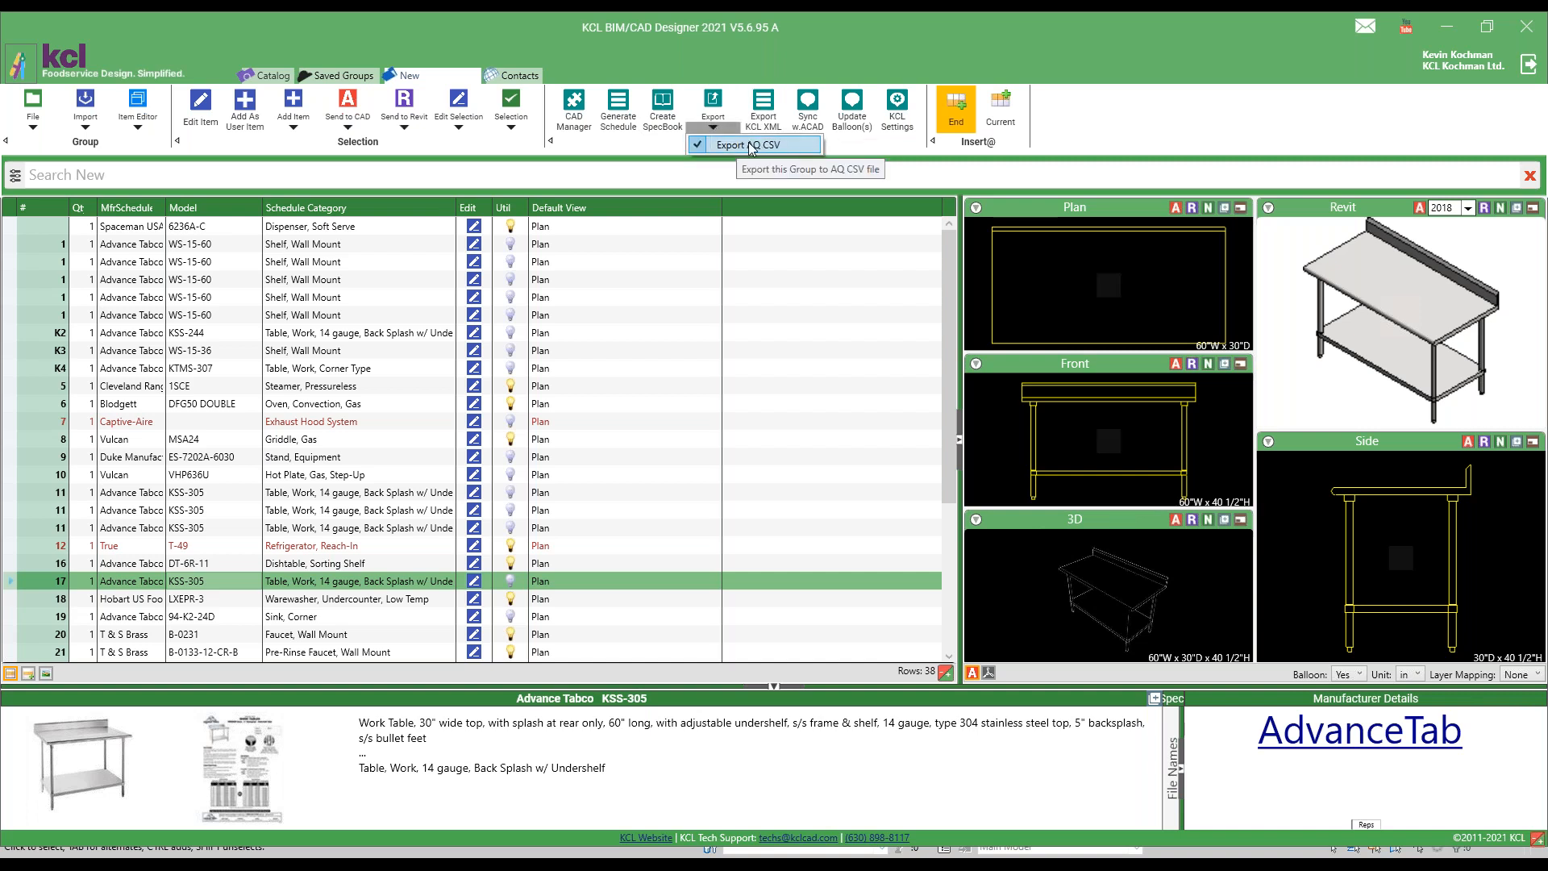
{"action": "left_click", "coordinate": [305, 298]}
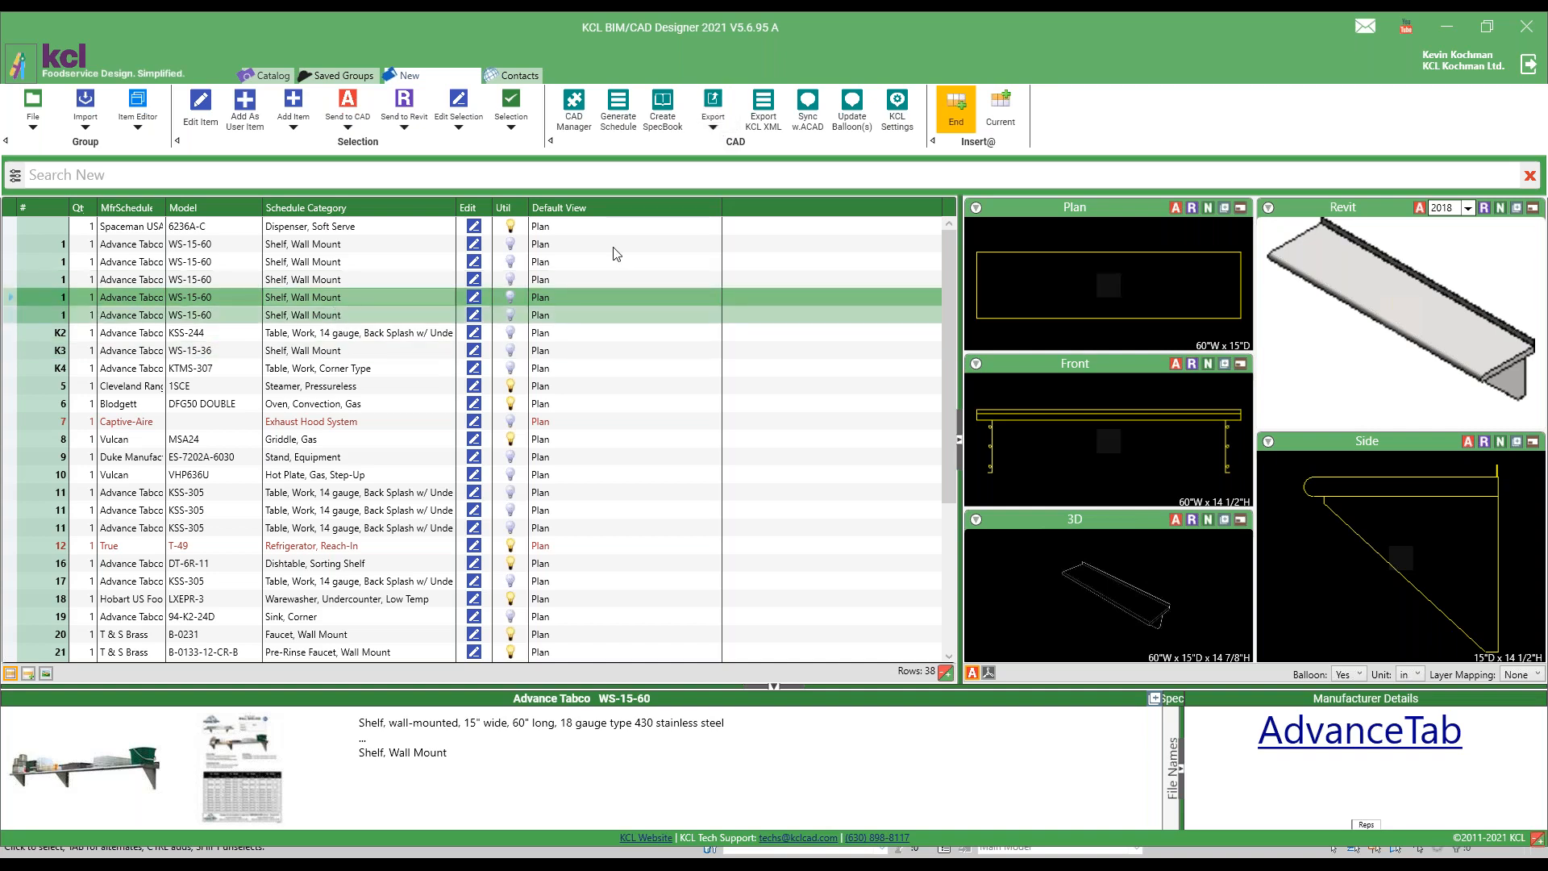
{"action": "left_click", "coordinate": [27, 129]}
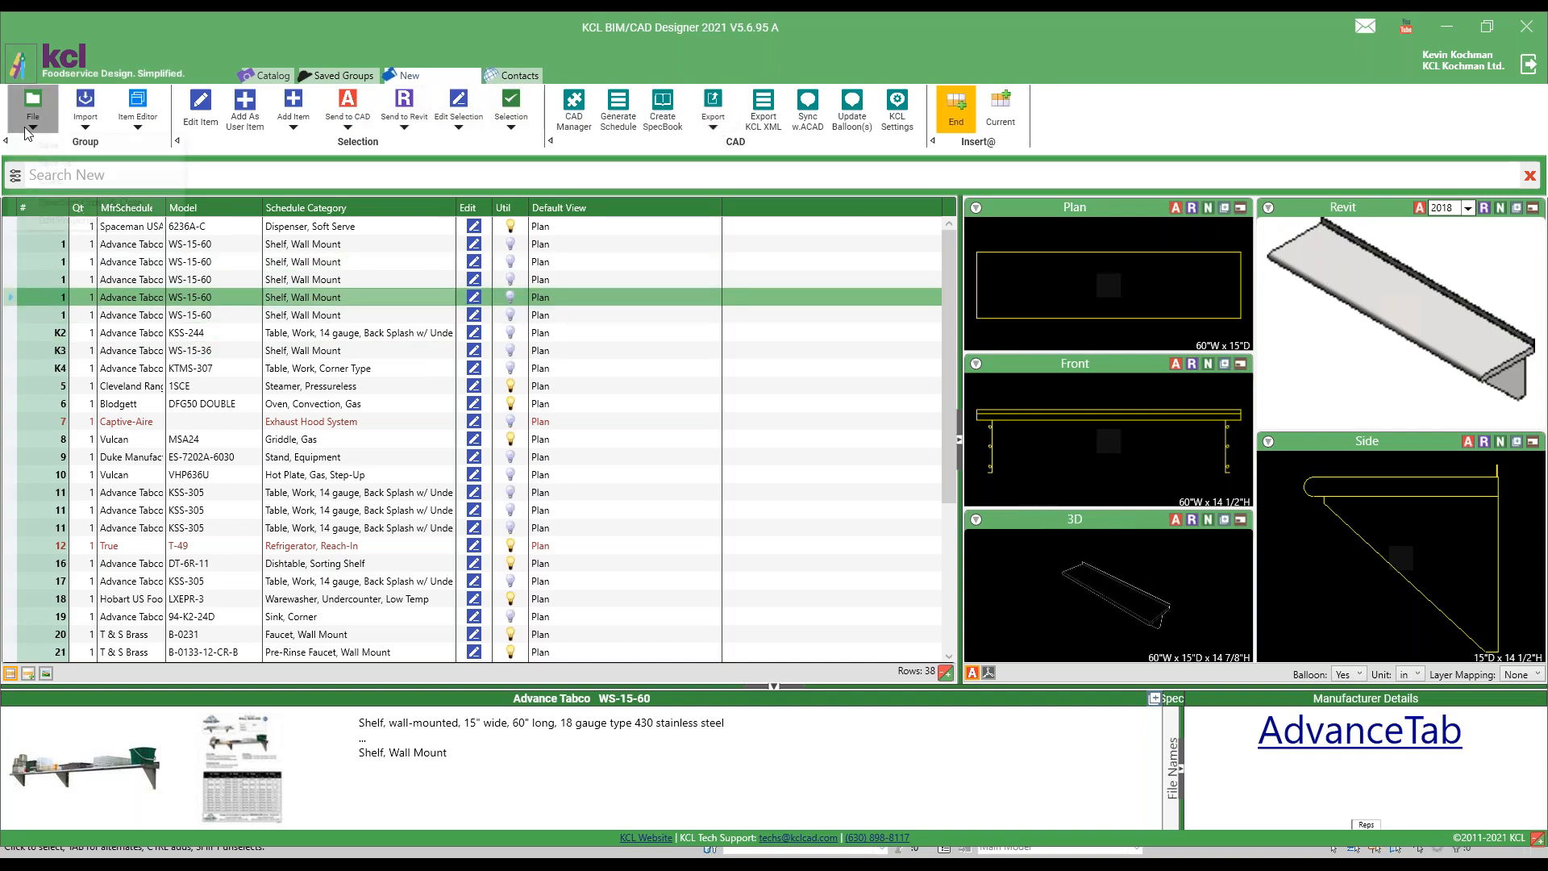
{"action": "left_click", "coordinate": [38, 182]}
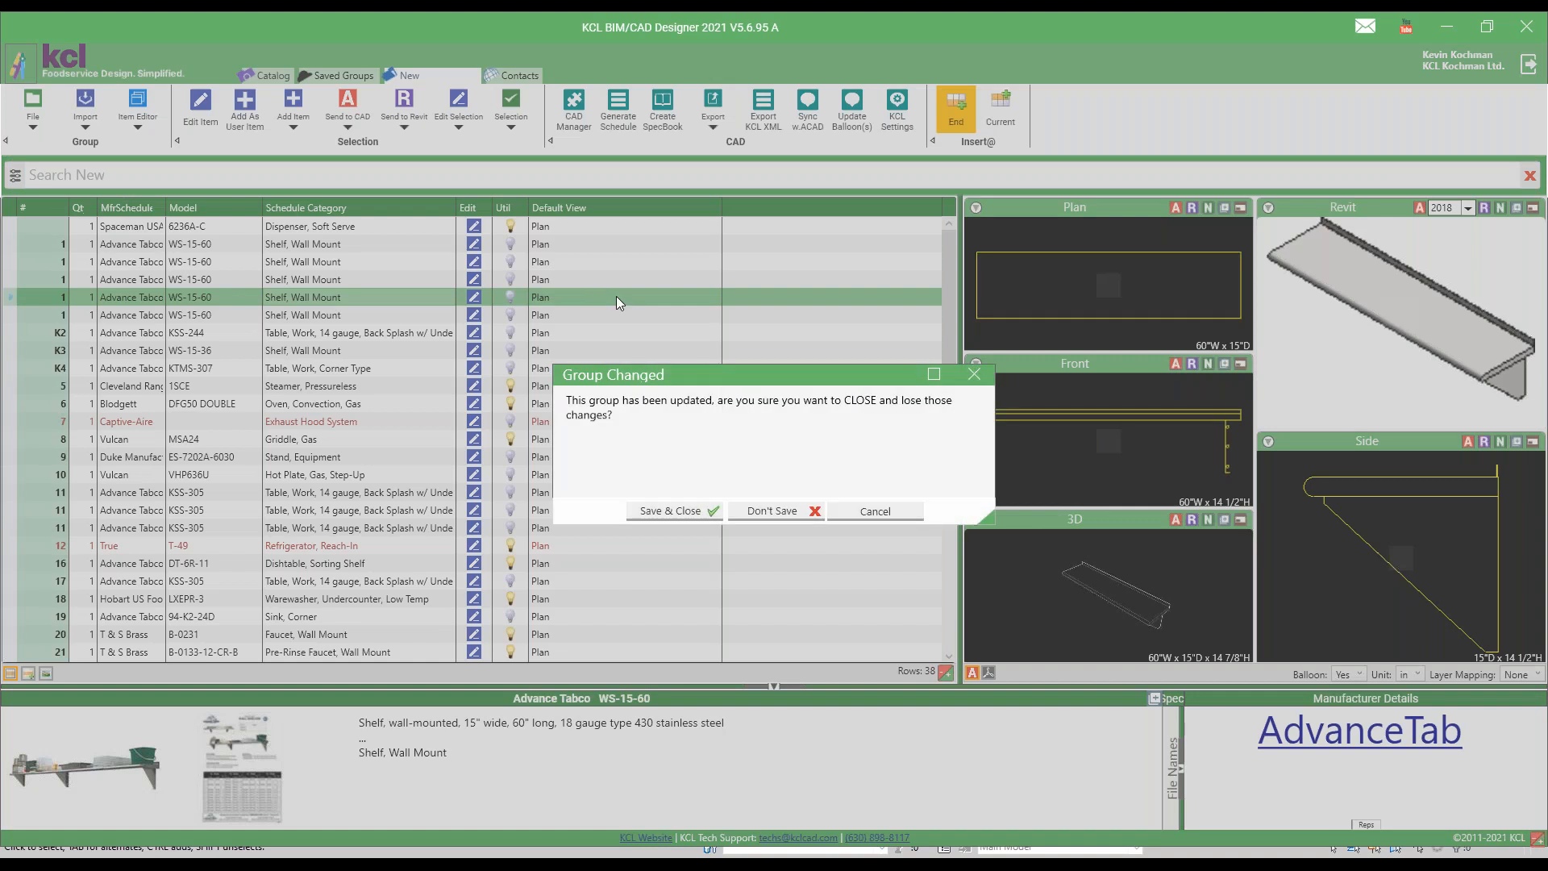
{"action": "left_click", "coordinate": [772, 512]}
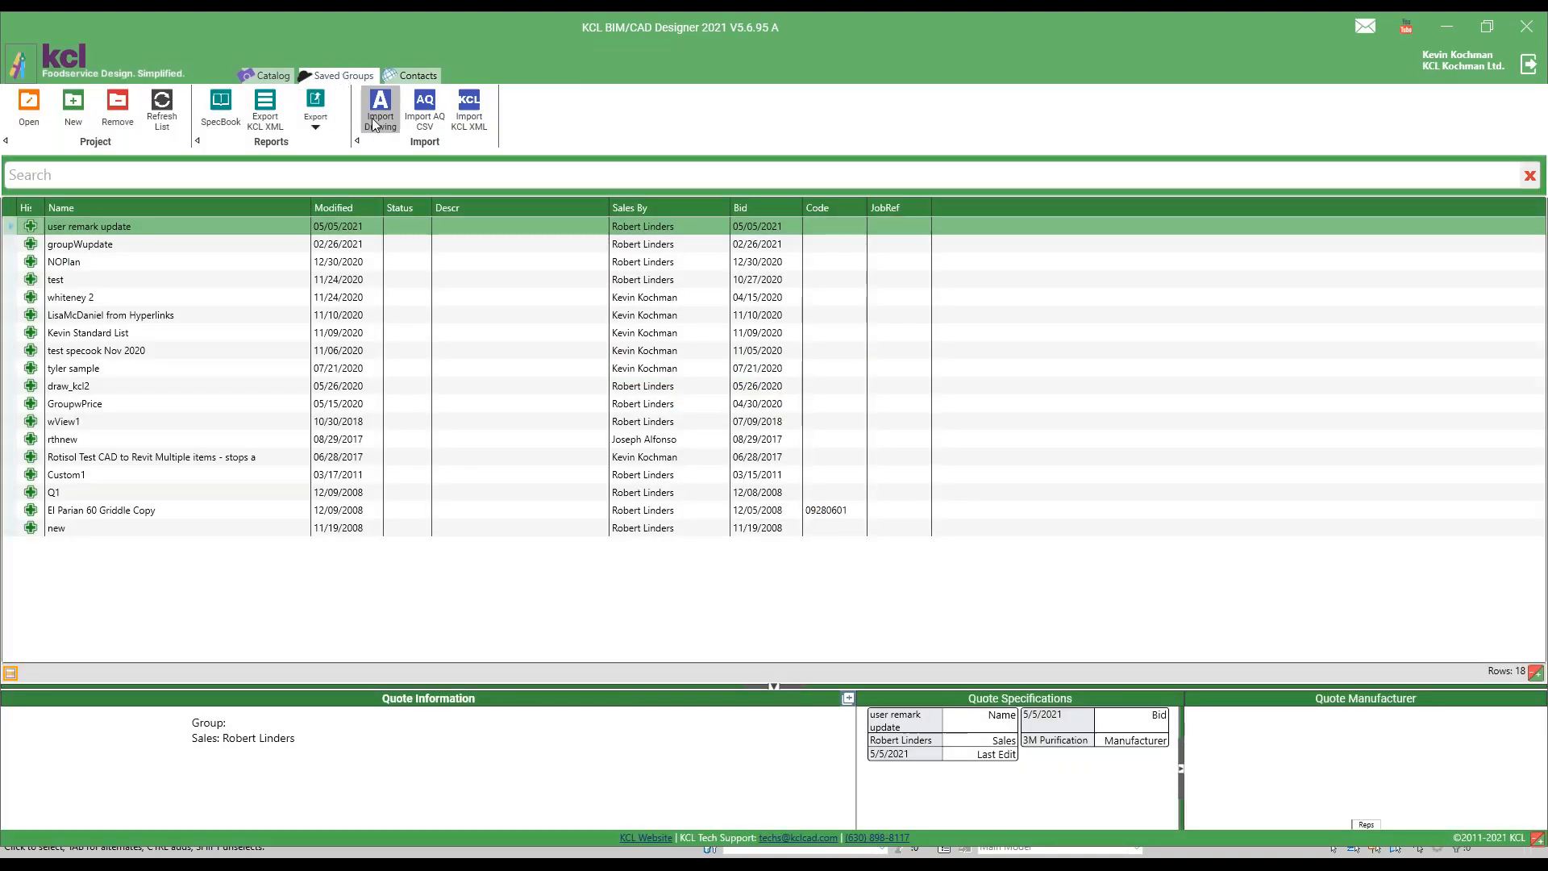
Step: Generate a new group from balloons, window-selecting only the counter run with items 24, 11, 1 and 34 in the AutoCAD drawing
{"action": "left_click", "coordinate": [377, 112]}
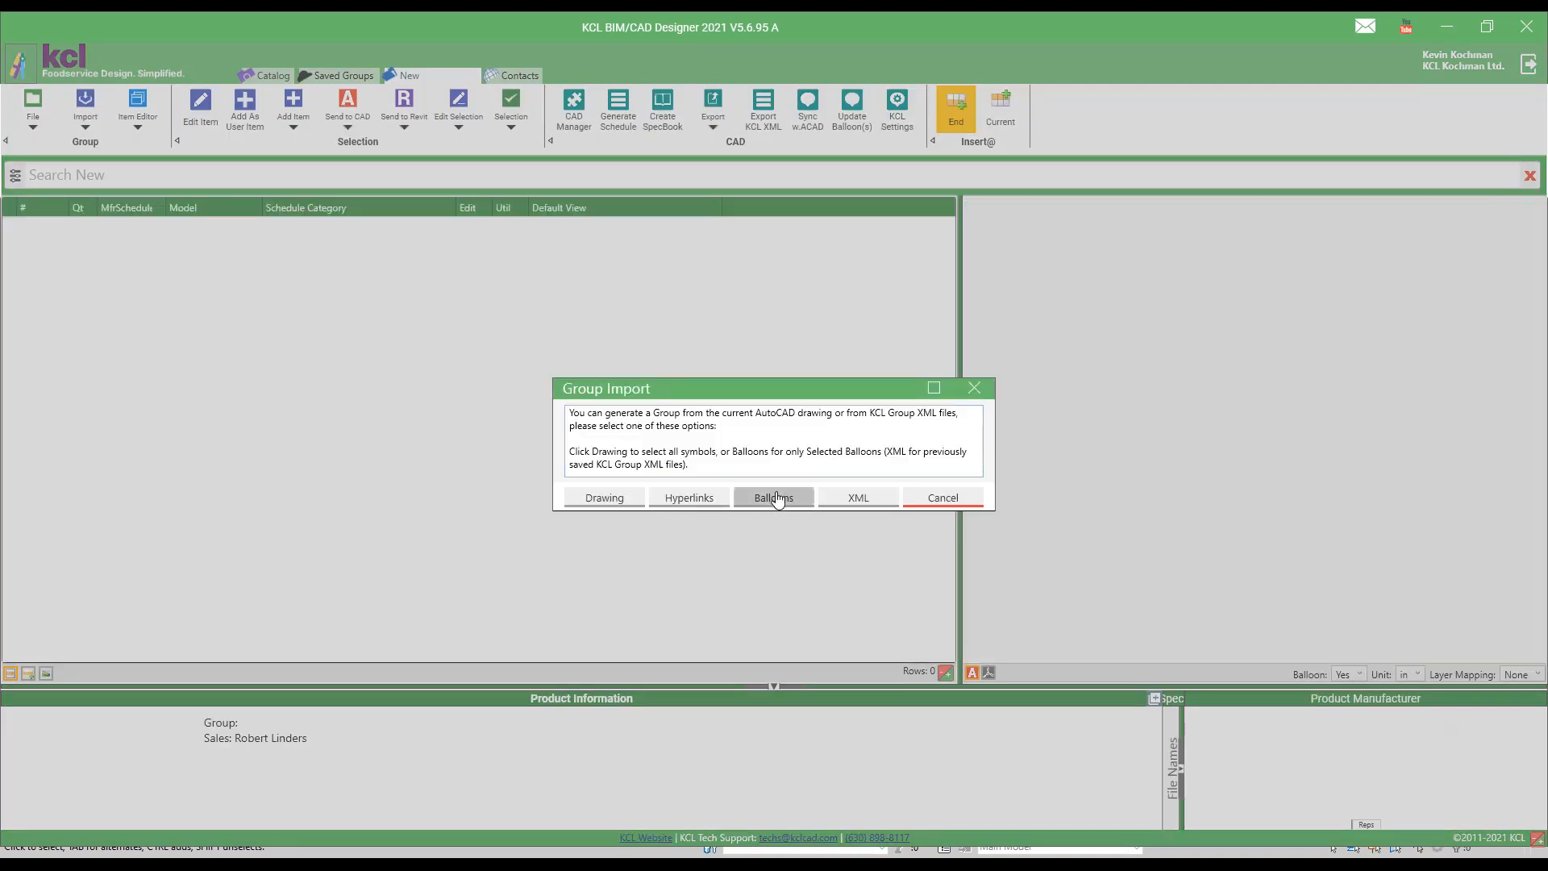
{"action": "left_click", "coordinate": [776, 499]}
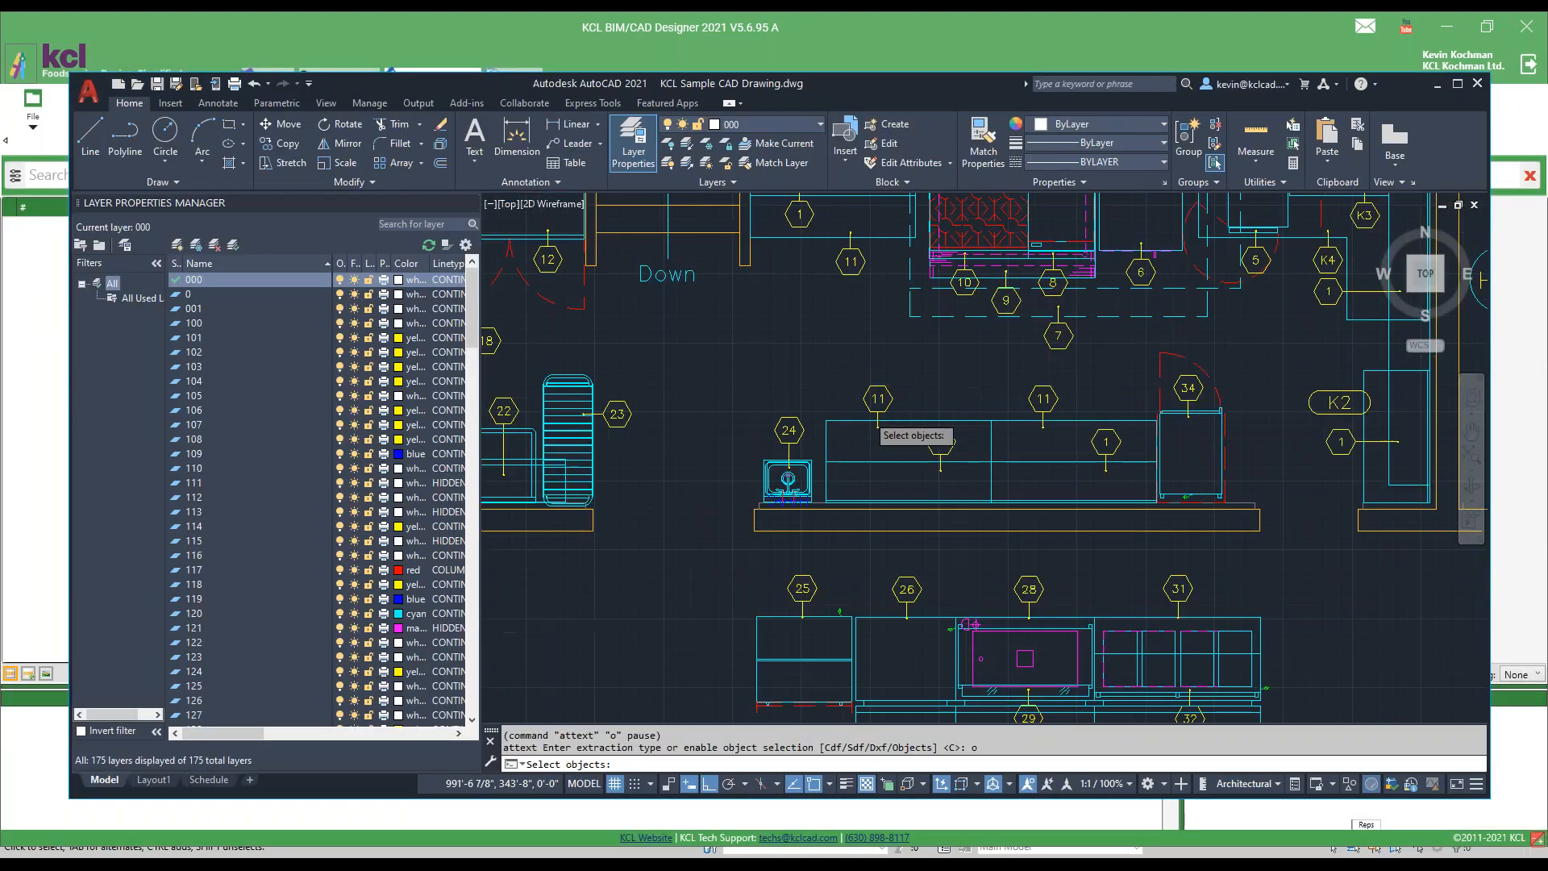
{"action": "scroll", "coordinate": [867, 414], "scroll_direction": "down", "scroll_amount": 3}
{"action": "scroll", "coordinate": [1040, 427], "scroll_direction": "up", "scroll_amount": 1}
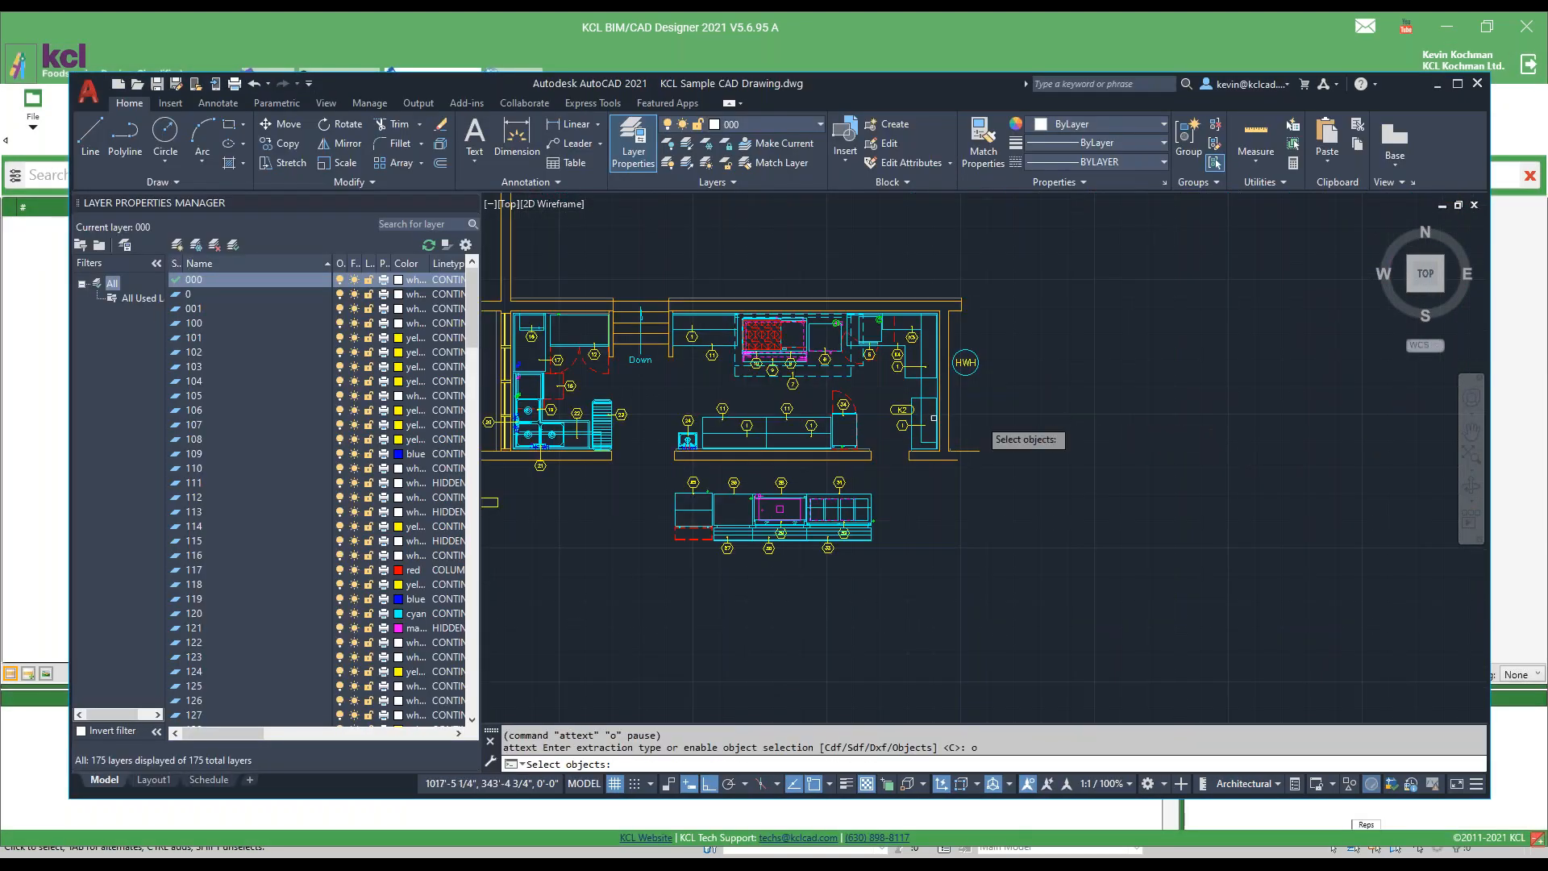
{"action": "left_click", "coordinate": [868, 398]}
{"action": "left_click", "coordinate": [666, 442]}
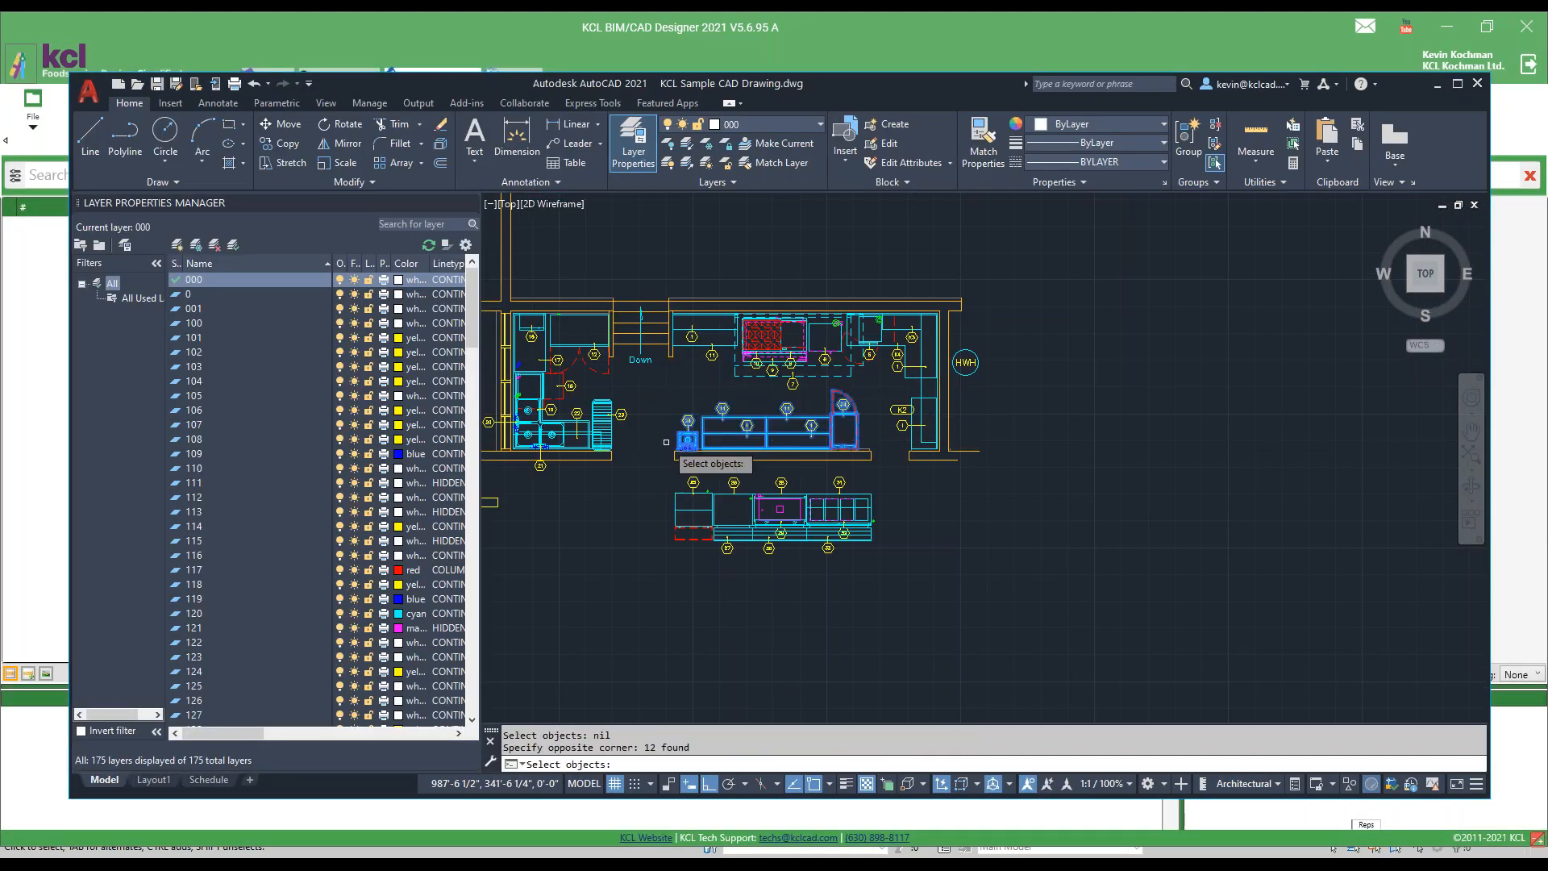
{"action": "key", "text": "Return"}
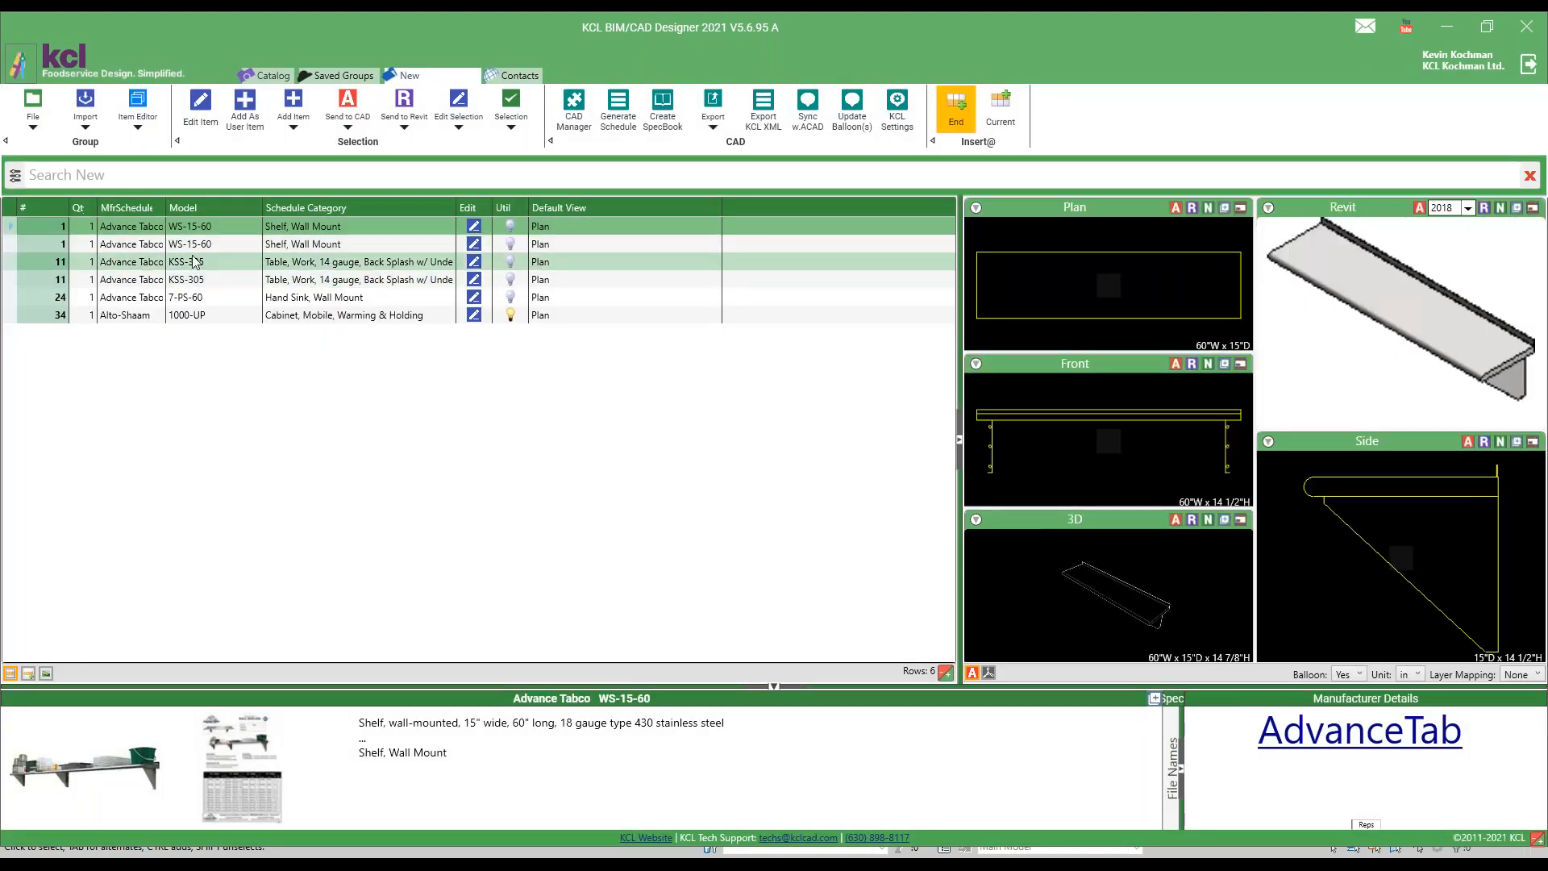
Step: Send the front views of all six items in the new group to the AutoCAD drawing
{"action": "key", "text": "ctrl+a"}
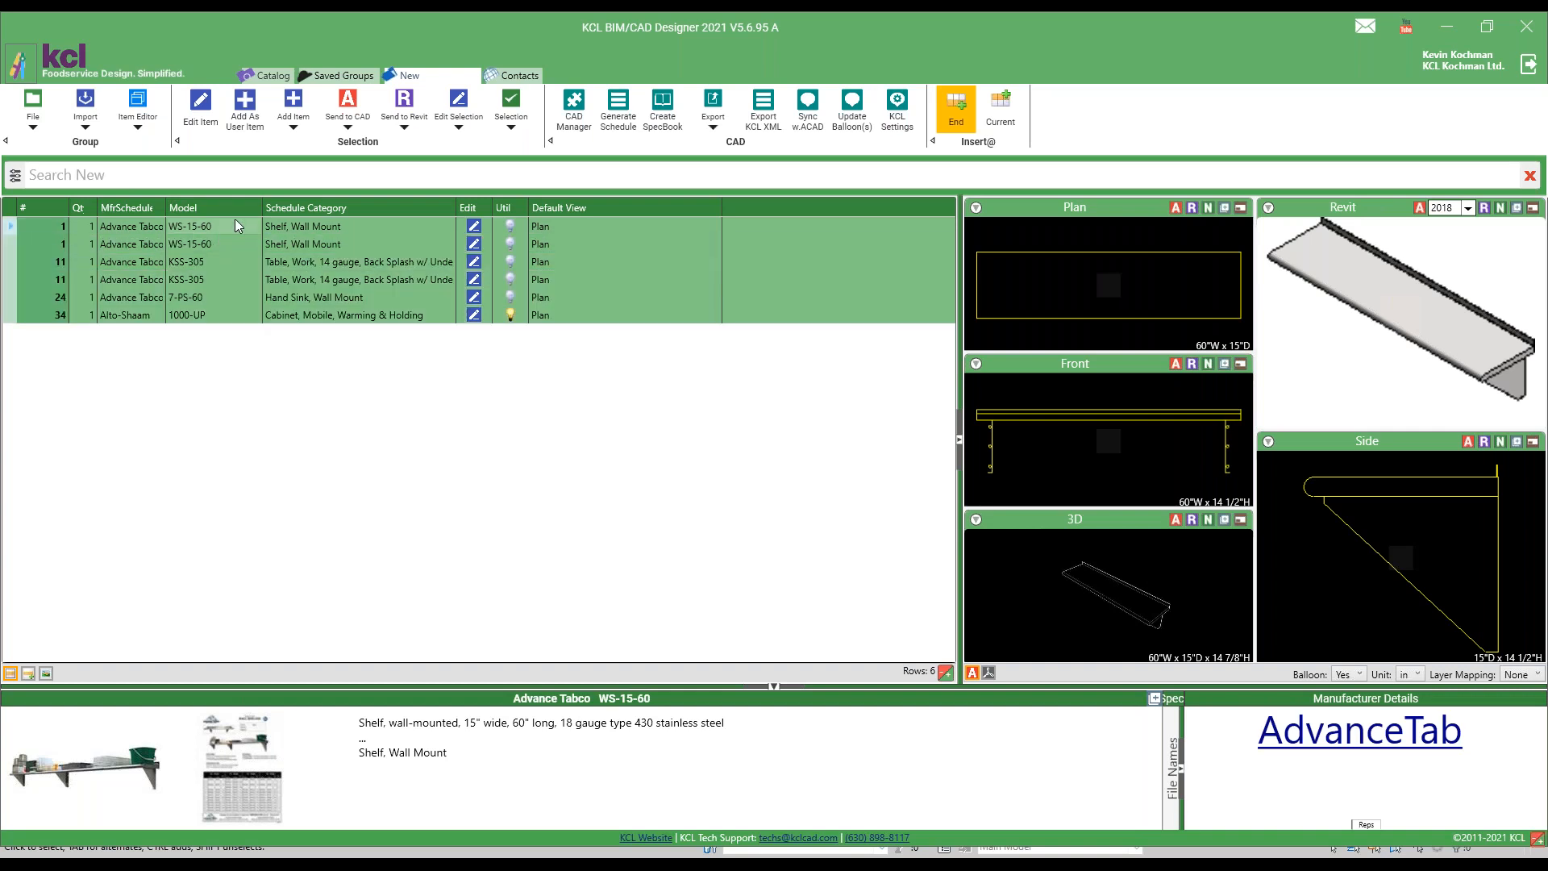
{"action": "left_click", "coordinate": [349, 128]}
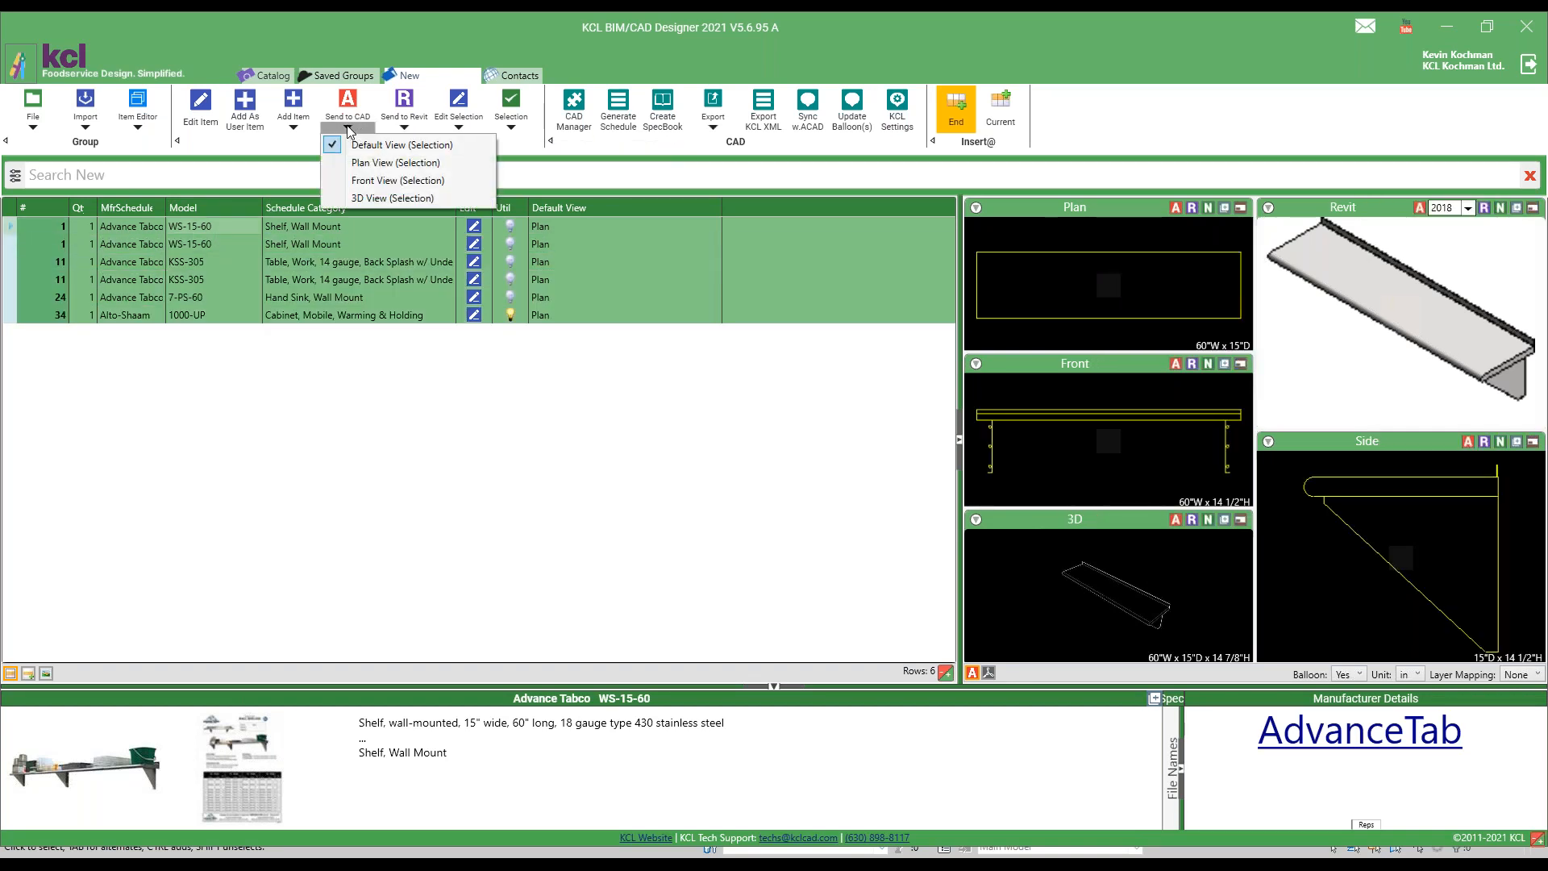
{"action": "left_click", "coordinate": [358, 183]}
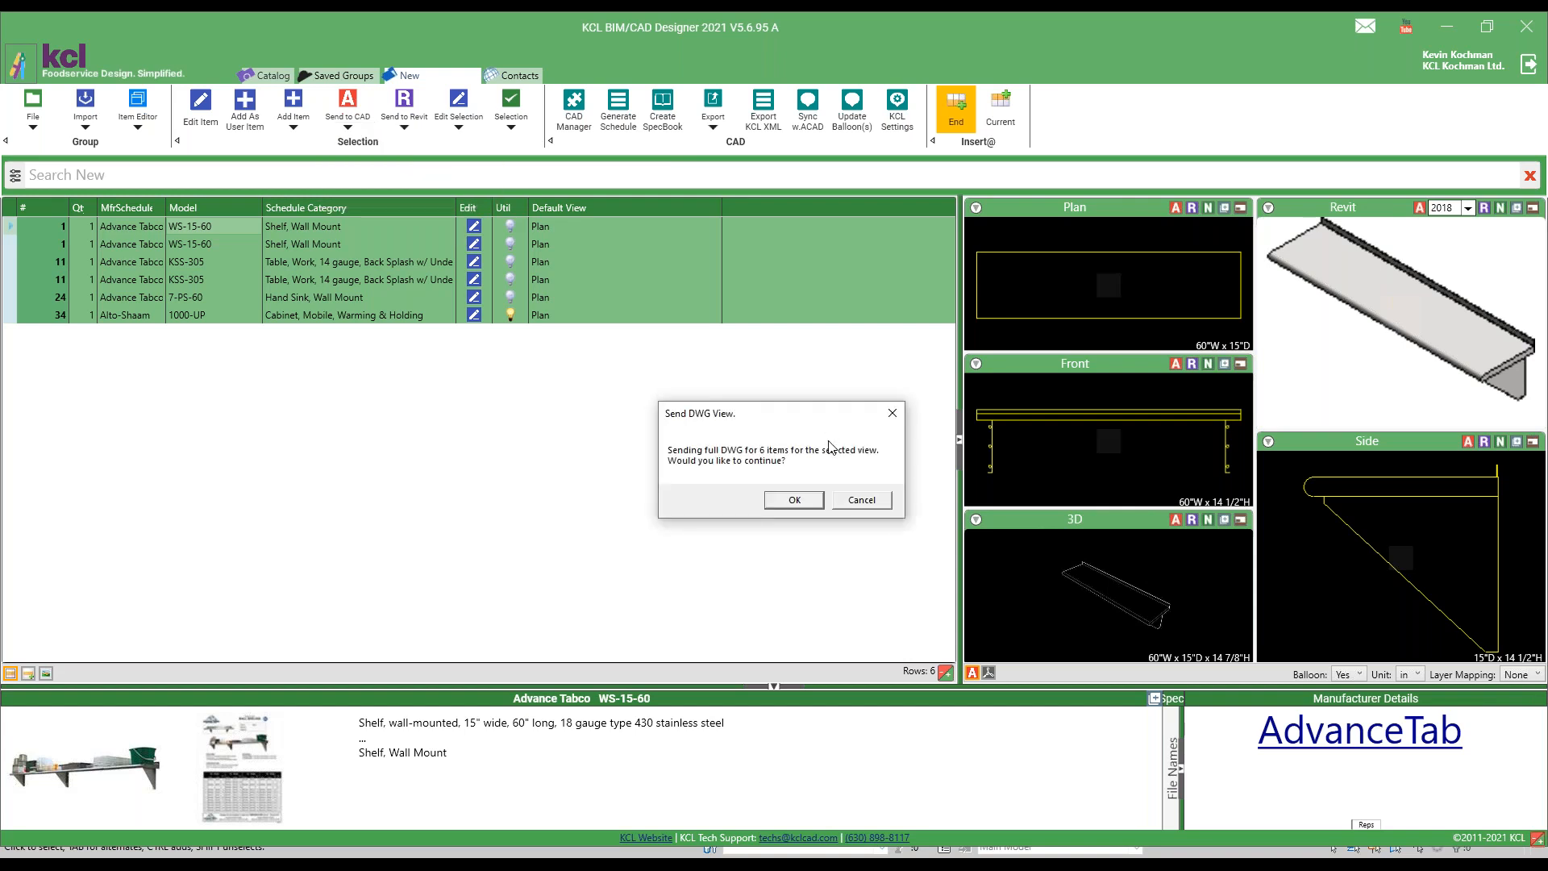
{"action": "left_click", "coordinate": [792, 499]}
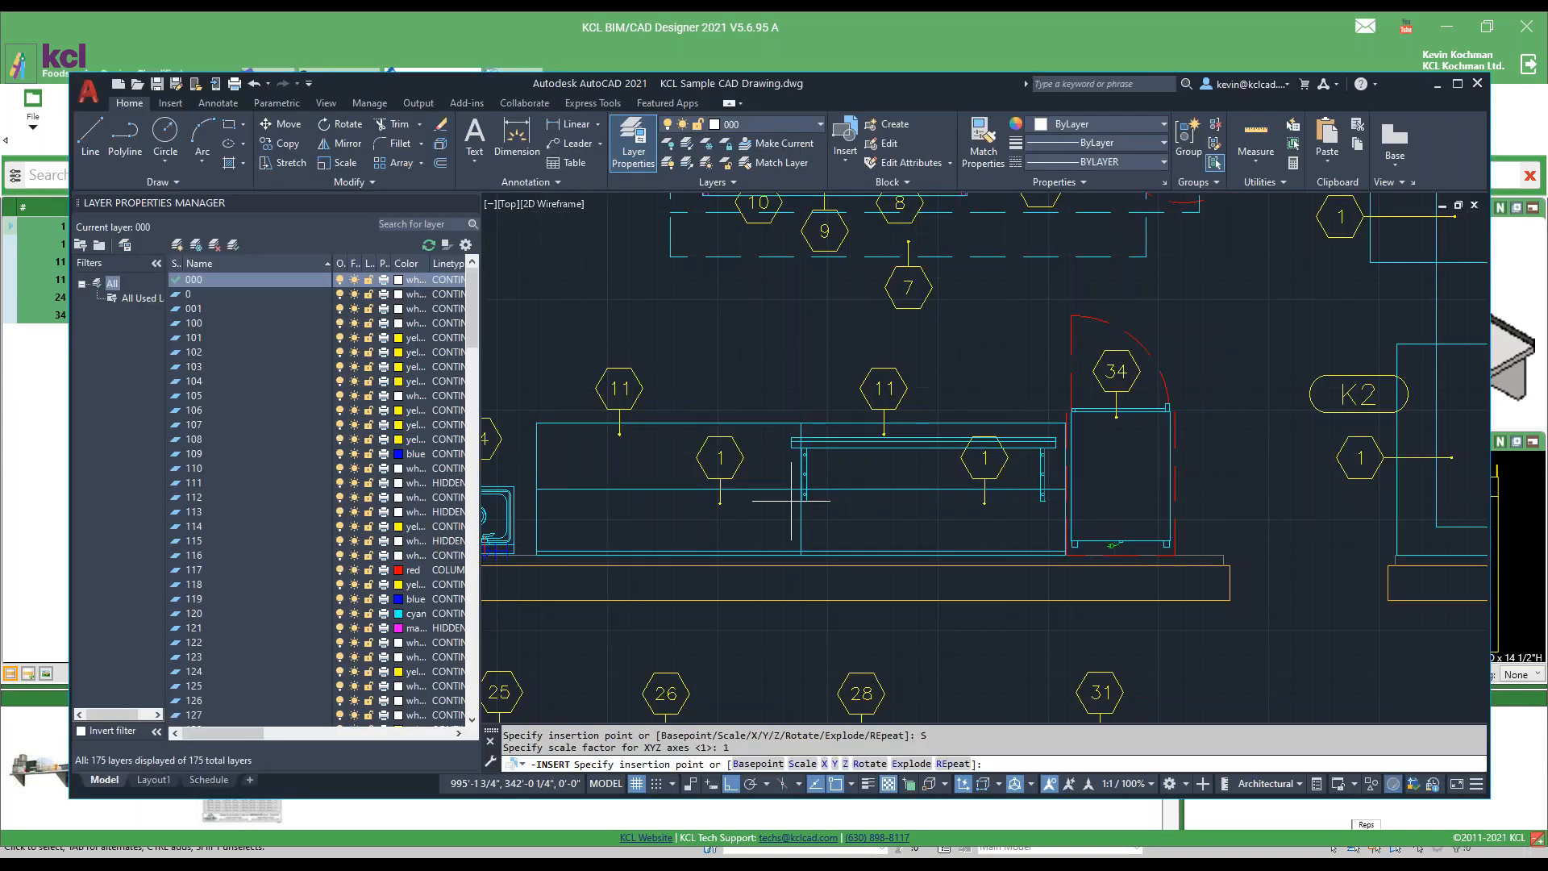
Step: Place the front views of the two WS-15-60 wall shelves side by side in the empty area above the kitchen plan
{"action": "scroll", "coordinate": [791, 501], "scroll_direction": "down", "scroll_amount": 10}
{"action": "scroll", "coordinate": [830, 422], "scroll_direction": "up", "scroll_amount": 5}
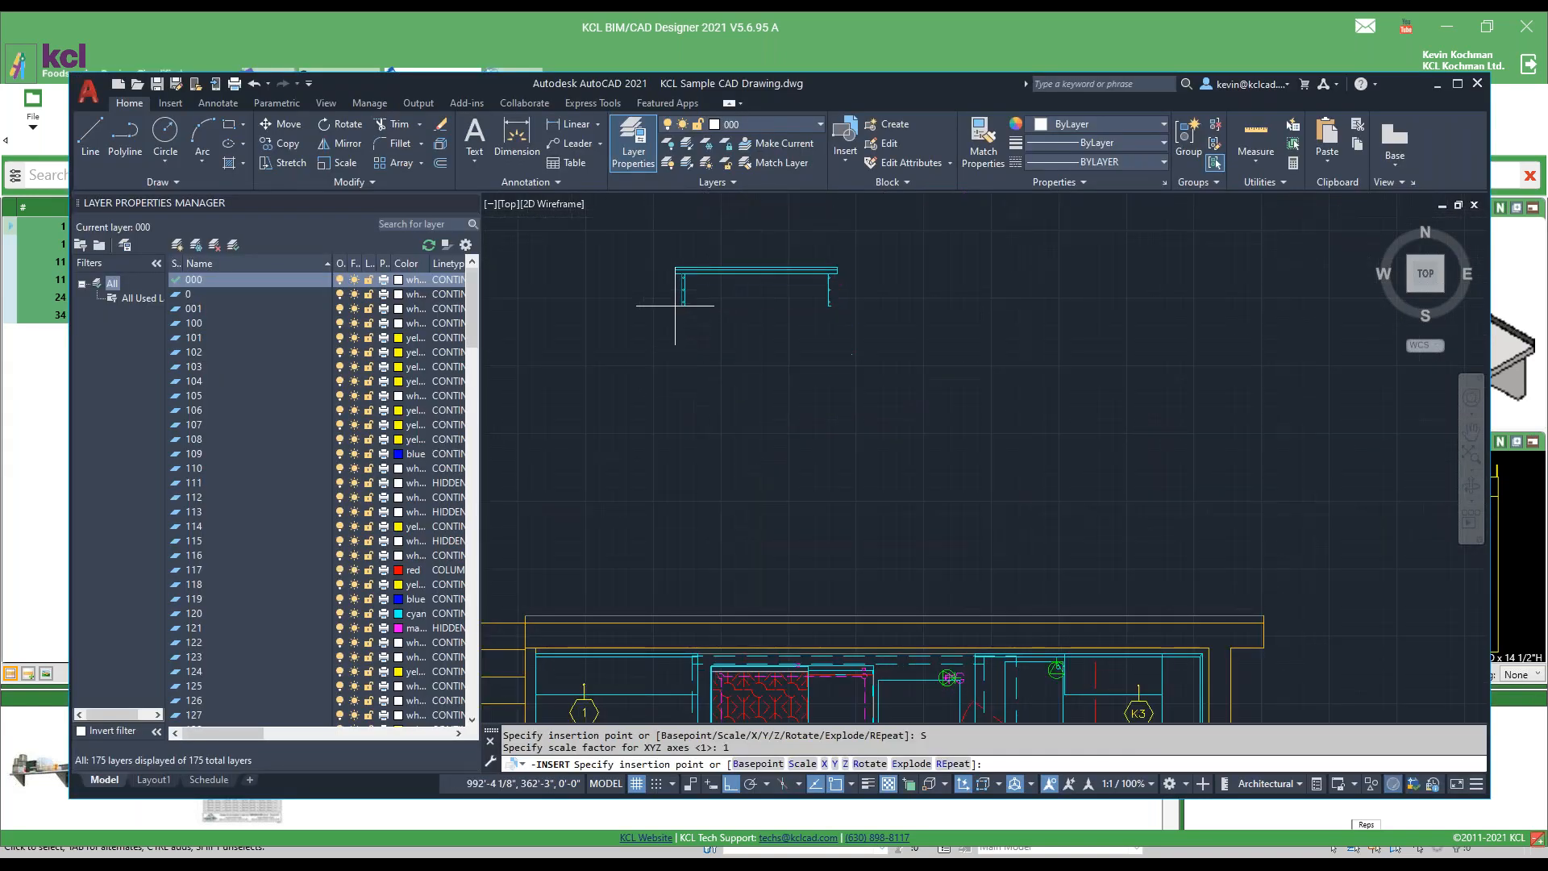
{"action": "left_click", "coordinate": [701, 307]}
{"action": "key", "text": "Return"}
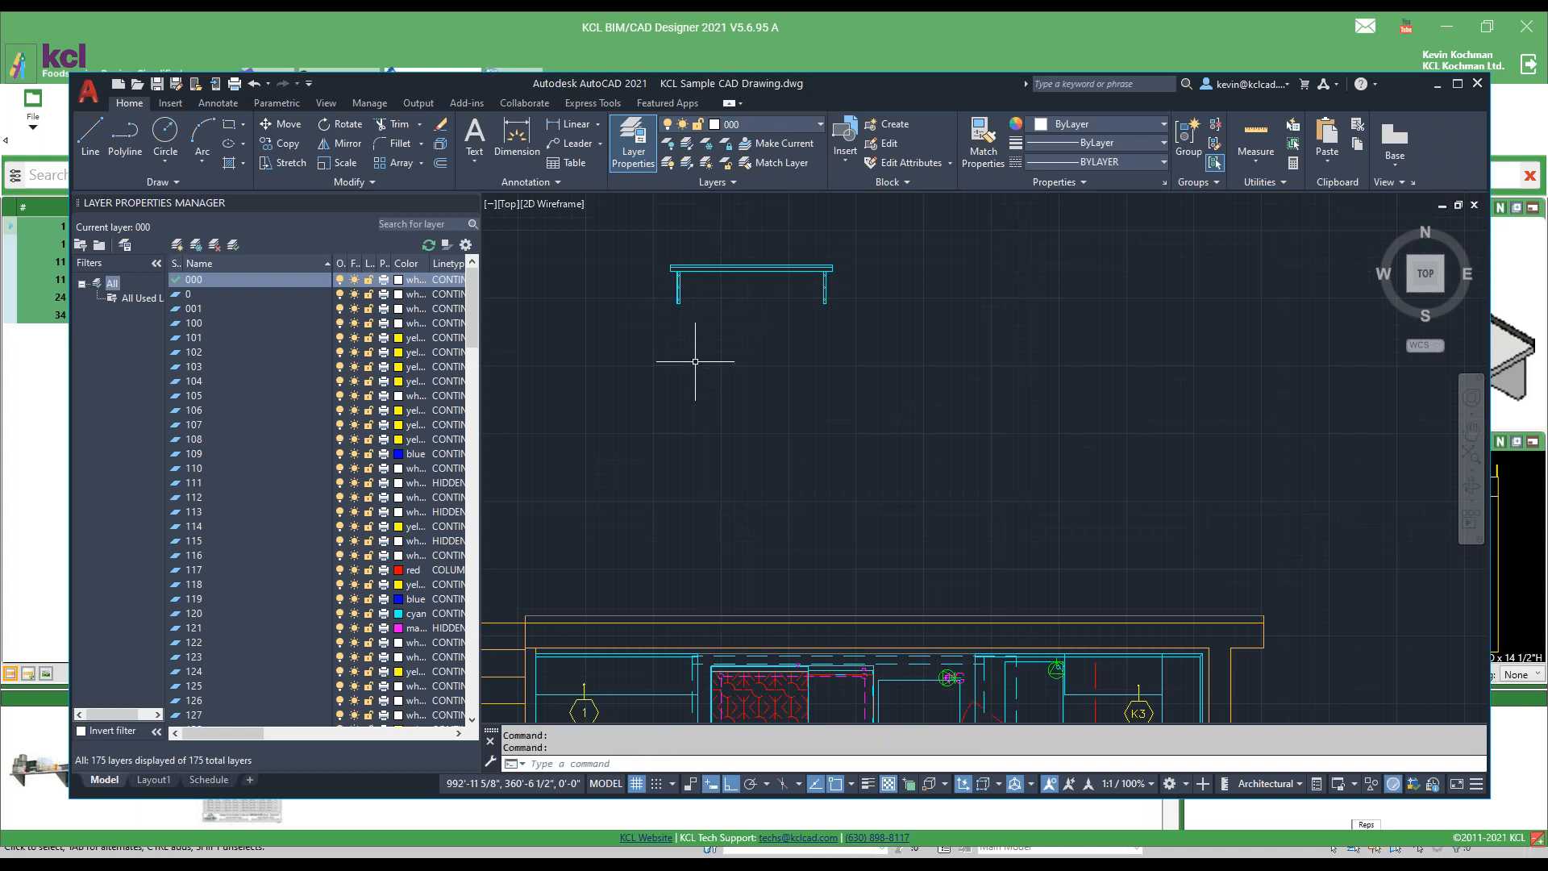
{"action": "key", "text": "Return"}
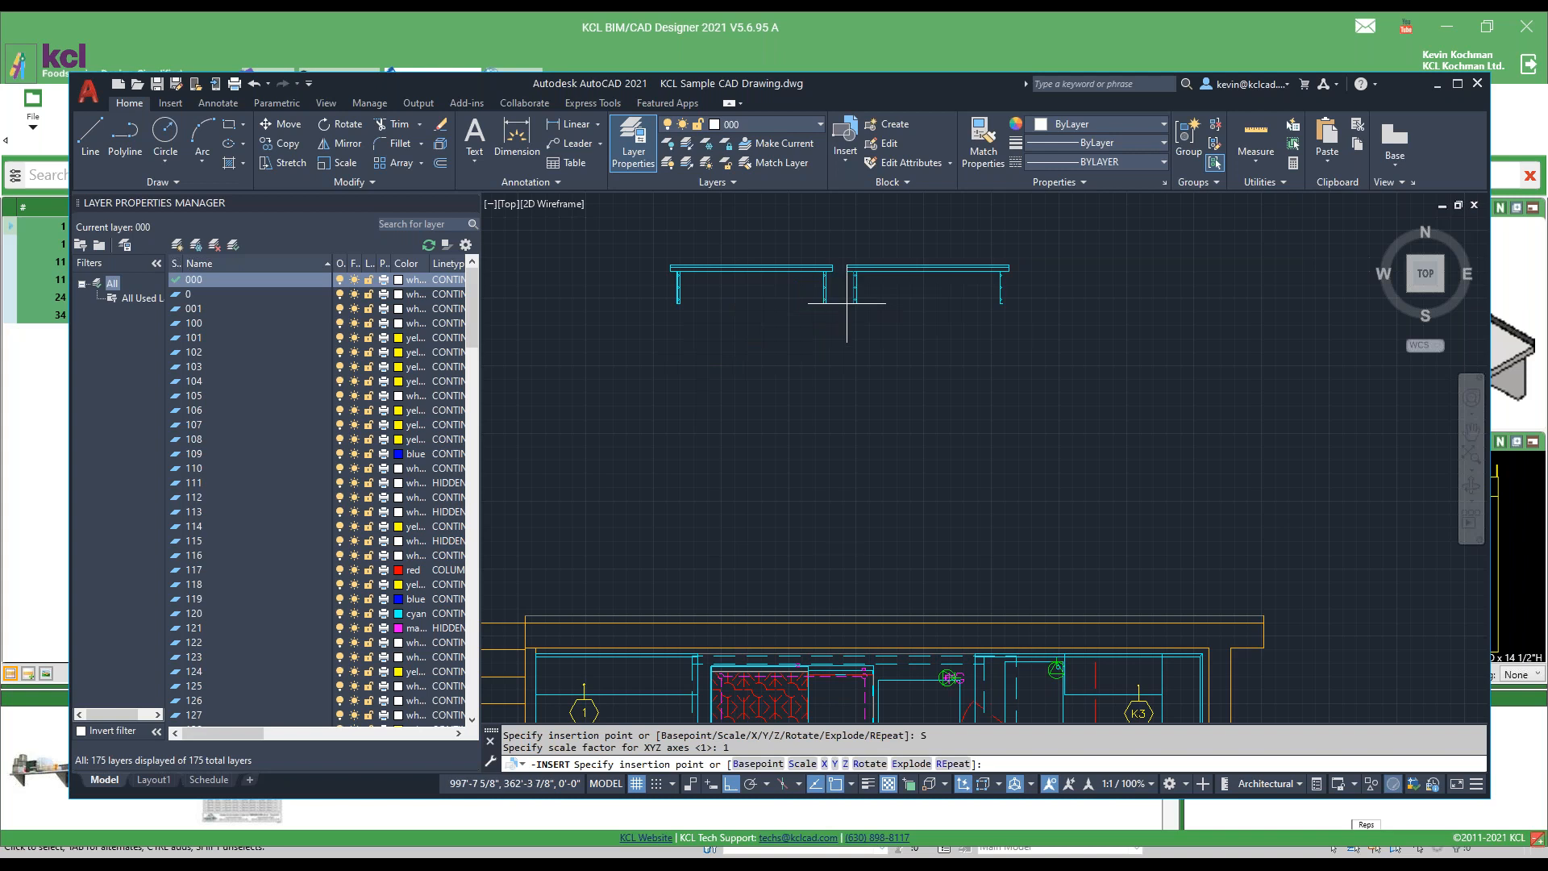
{"action": "left_click", "coordinate": [863, 303]}
{"action": "key", "text": "Return"}
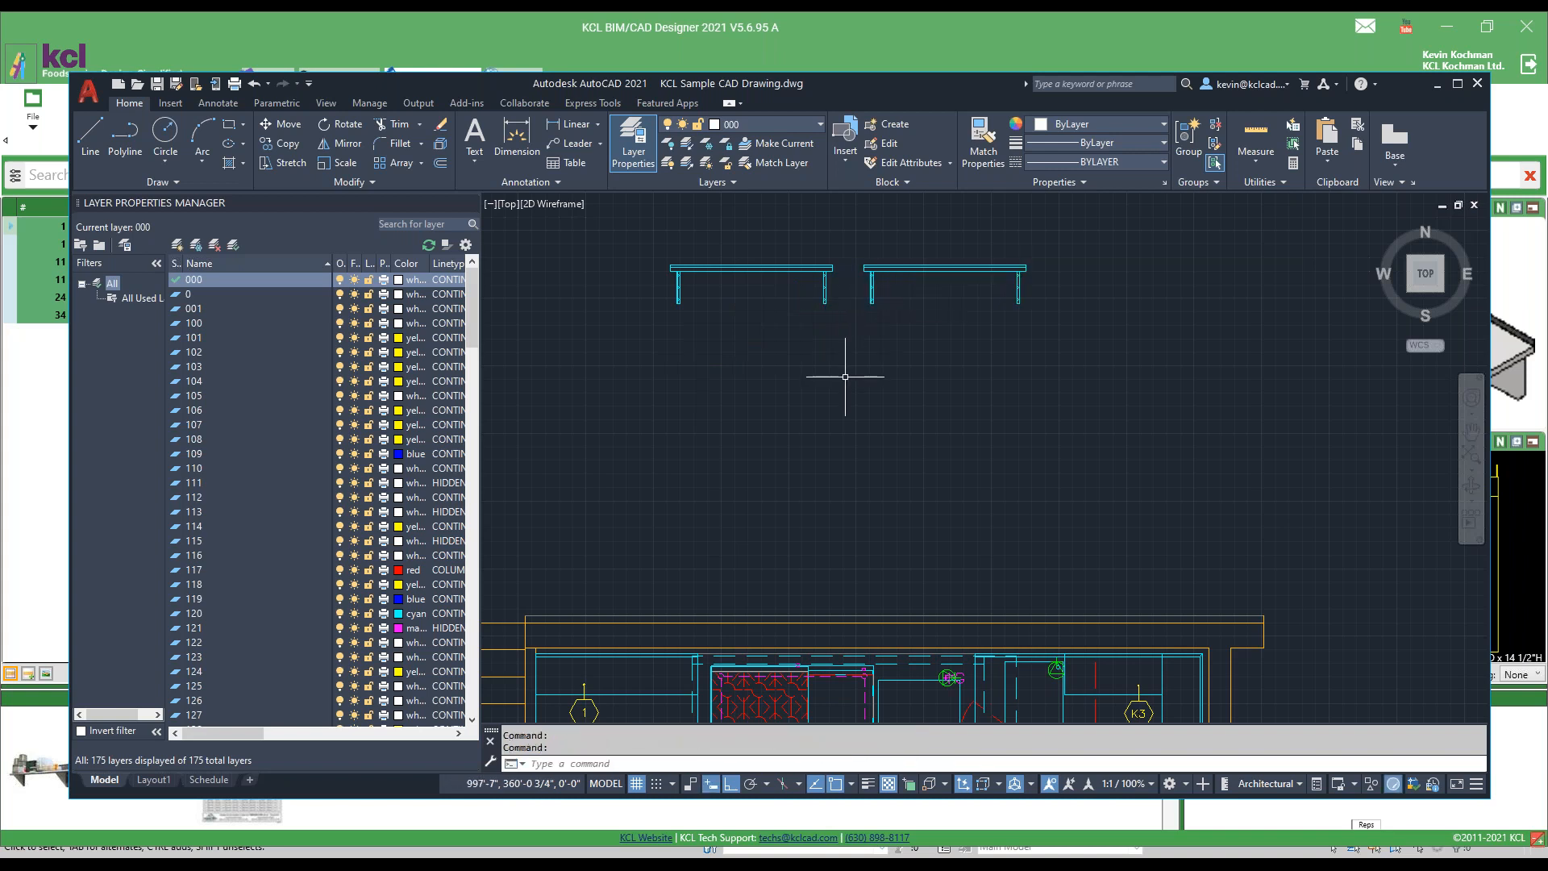
Step: Place the front views of the two KSS-305 work tables side by side below the wall shelves
{"action": "key", "text": "Return"}
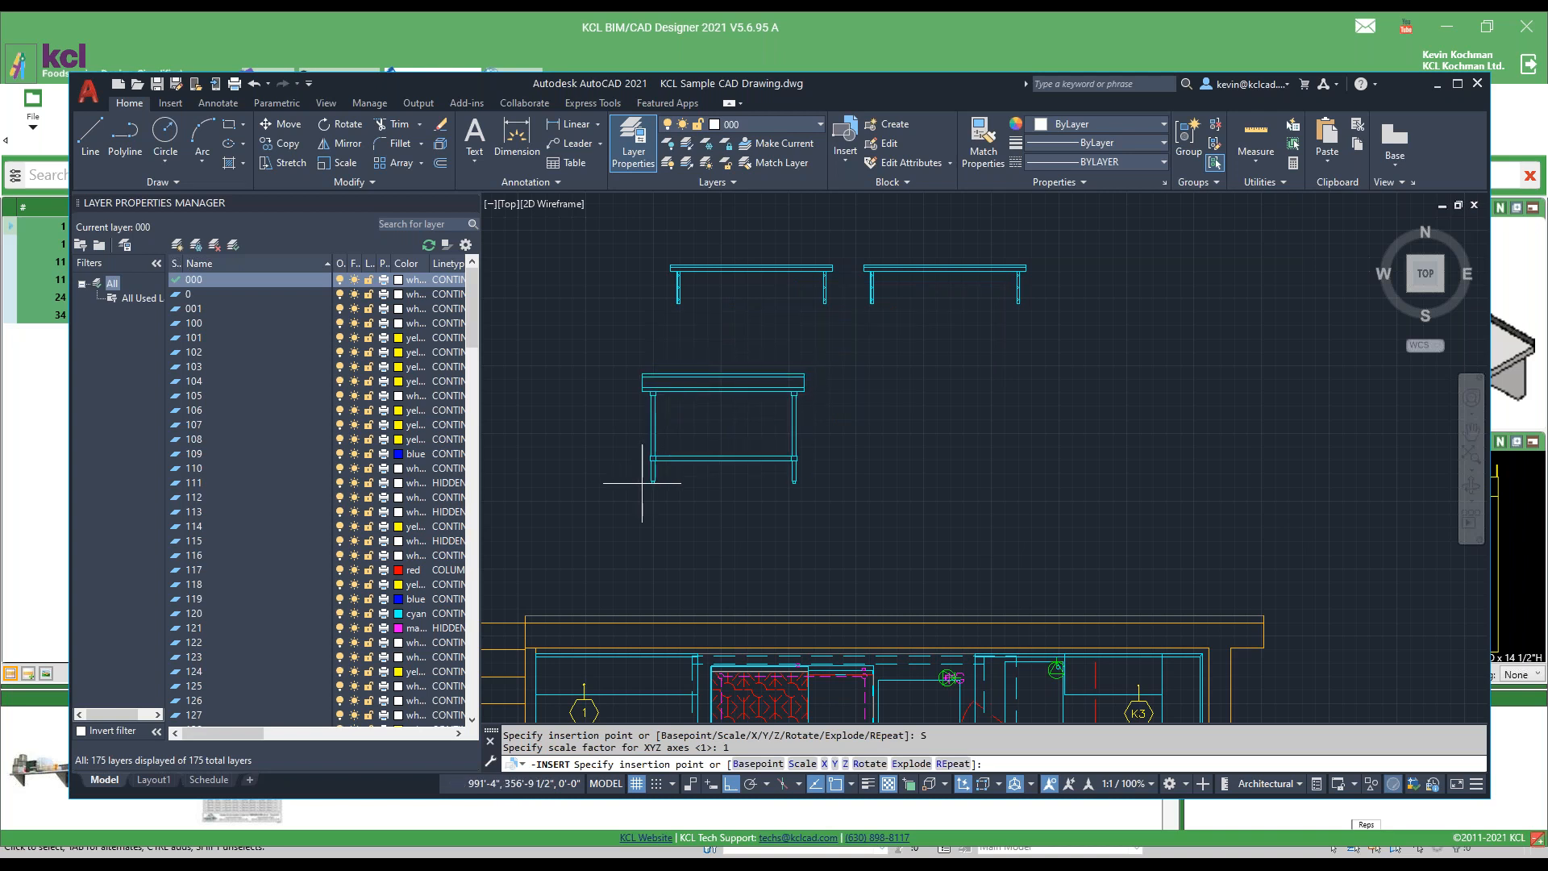
{"action": "left_click", "coordinate": [639, 483]}
{"action": "key", "text": "Return"}
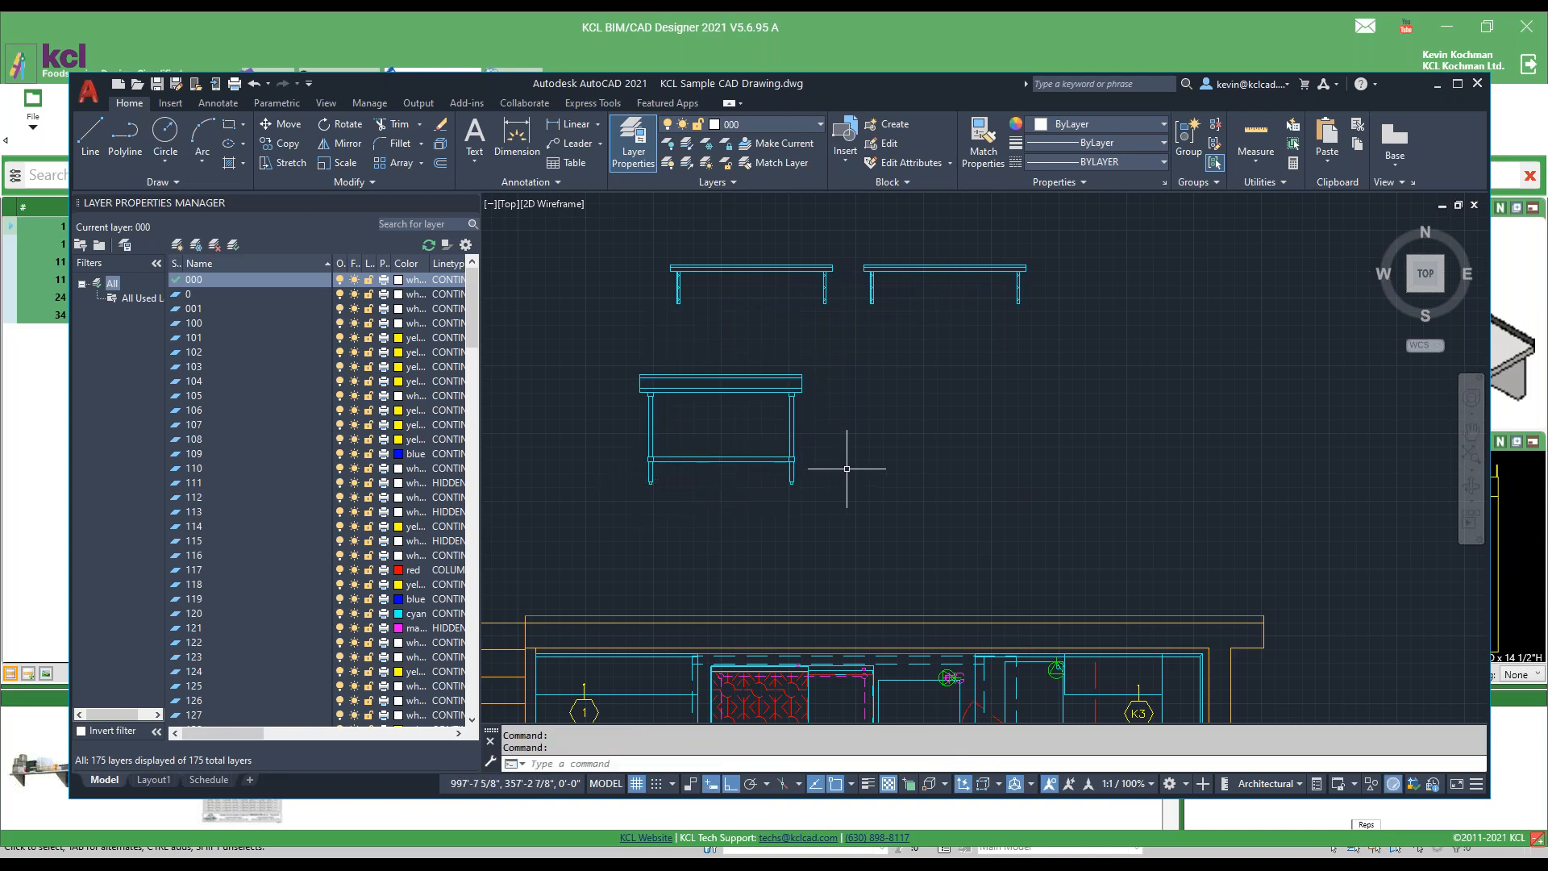
{"action": "key", "text": "Return"}
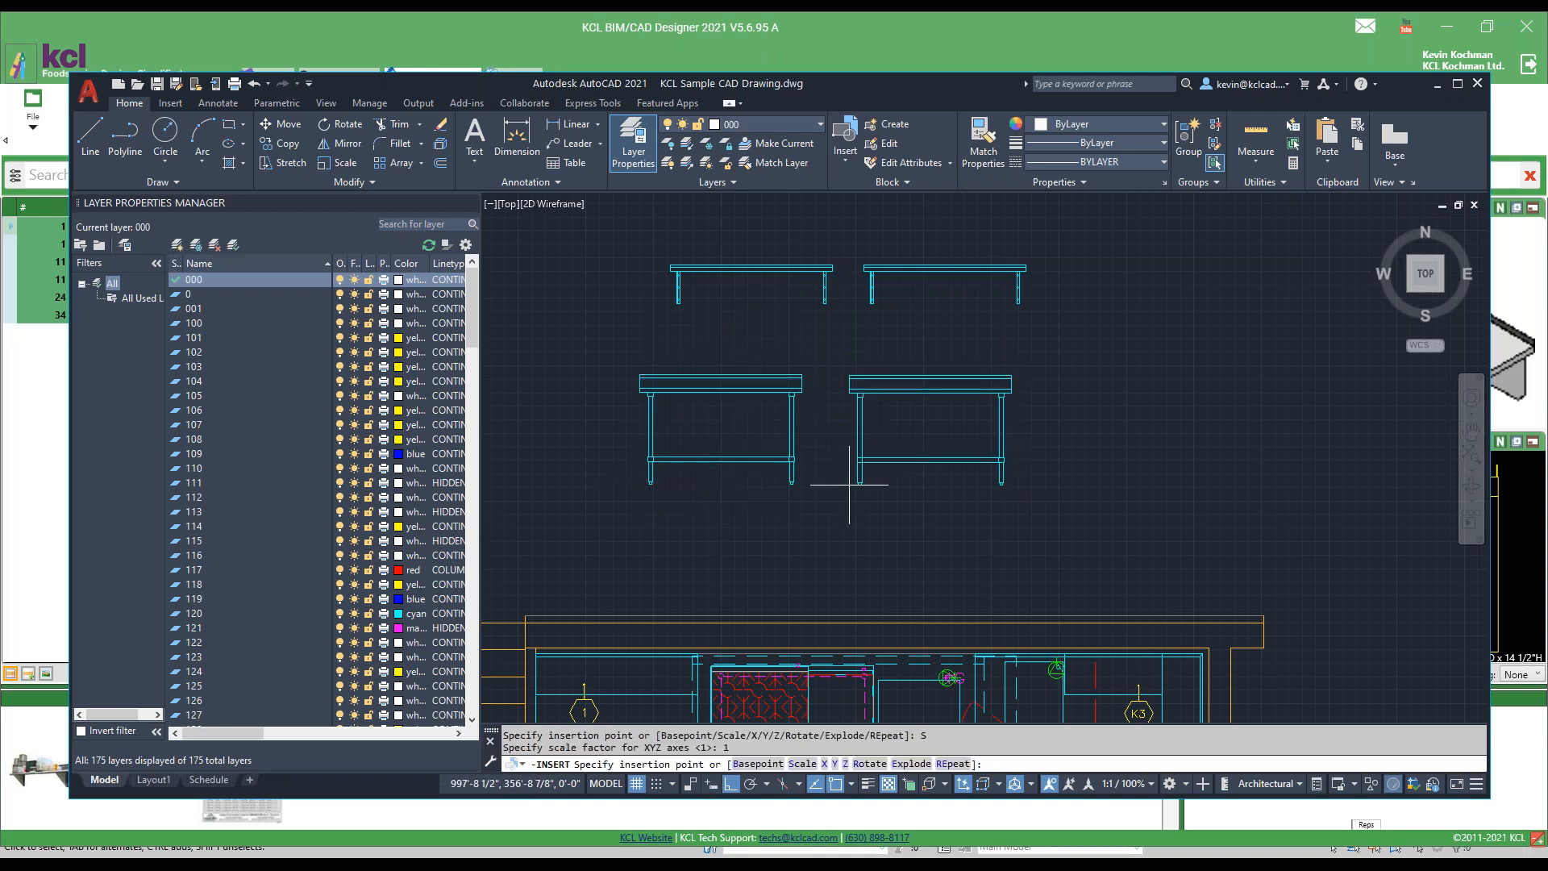
{"action": "left_click", "coordinate": [836, 483]}
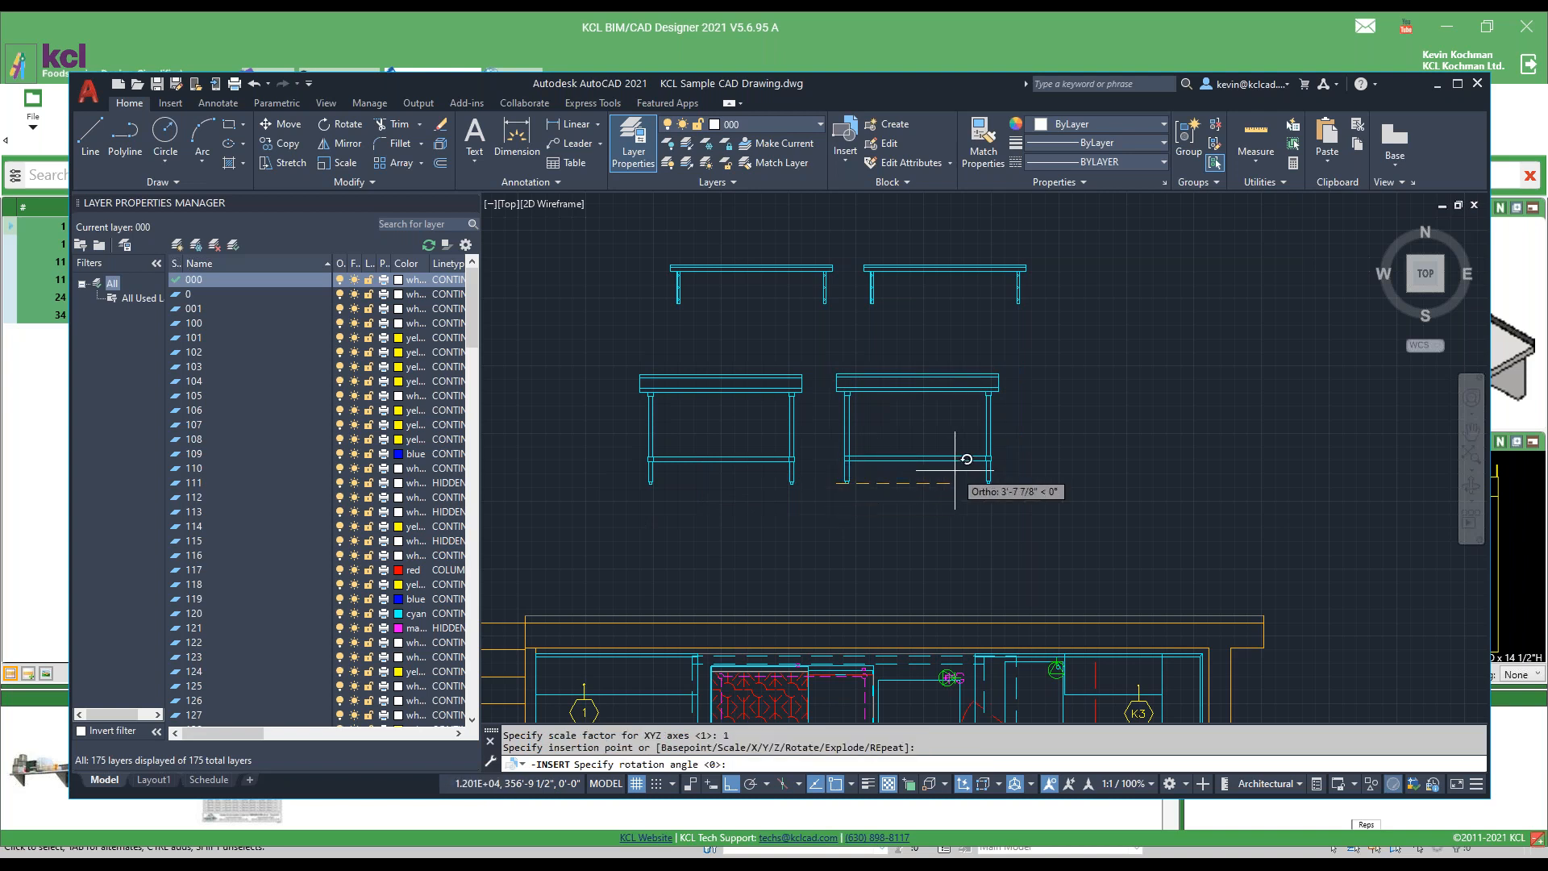
{"action": "key", "text": "Return"}
Step: Place the front views of the 7-PS-60 hand sink and the 1000-UP cabinet in a row beside the work tables
{"action": "key", "text": "Return"}
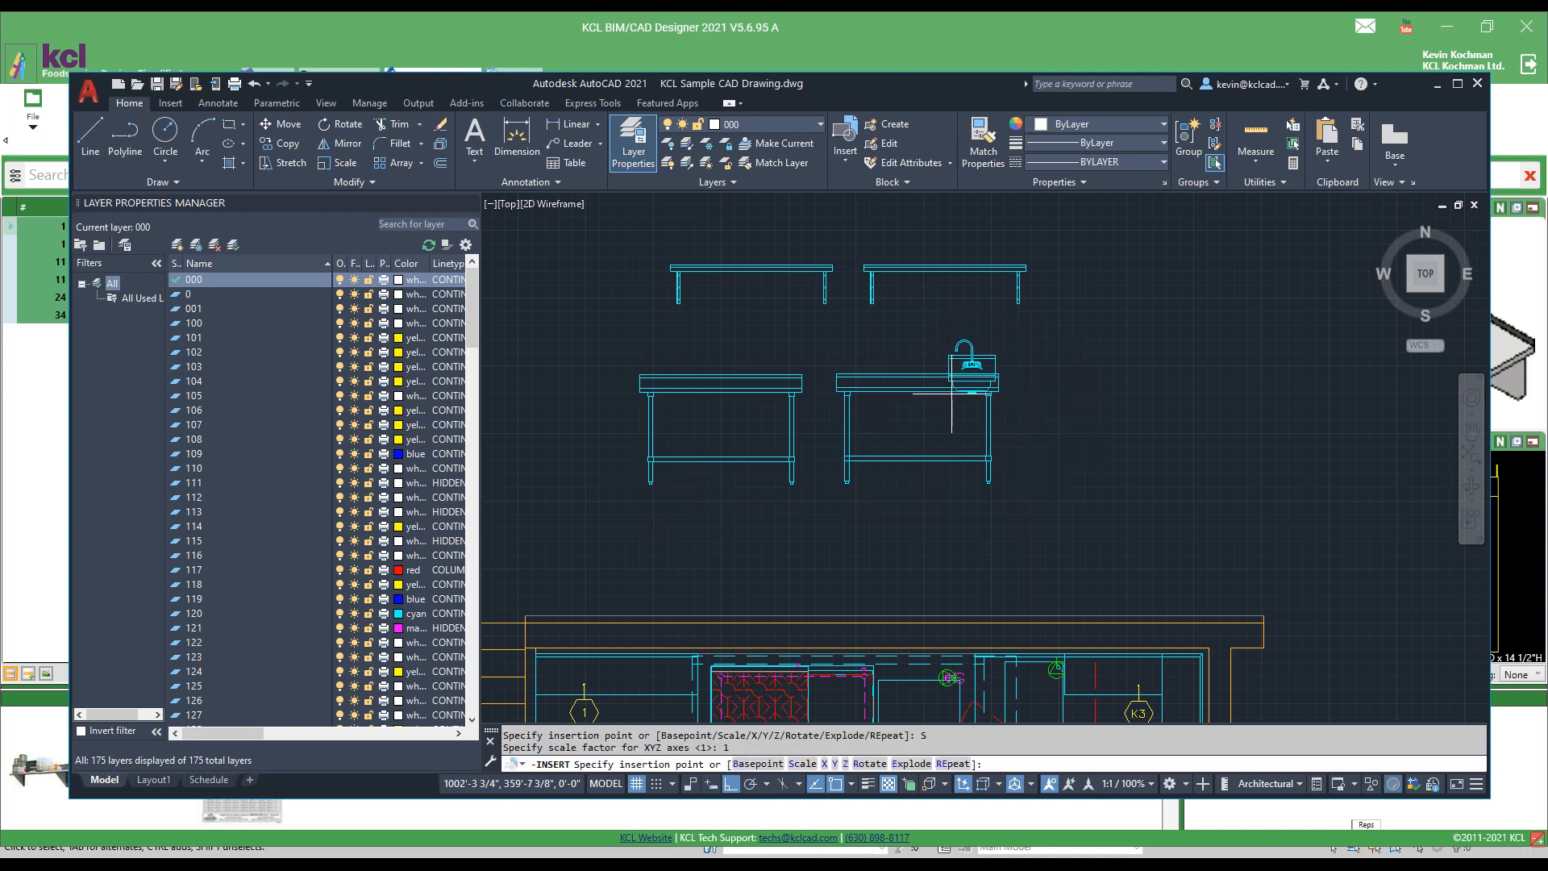
{"action": "left_click", "coordinate": [1027, 394]}
{"action": "key", "text": "Return"}
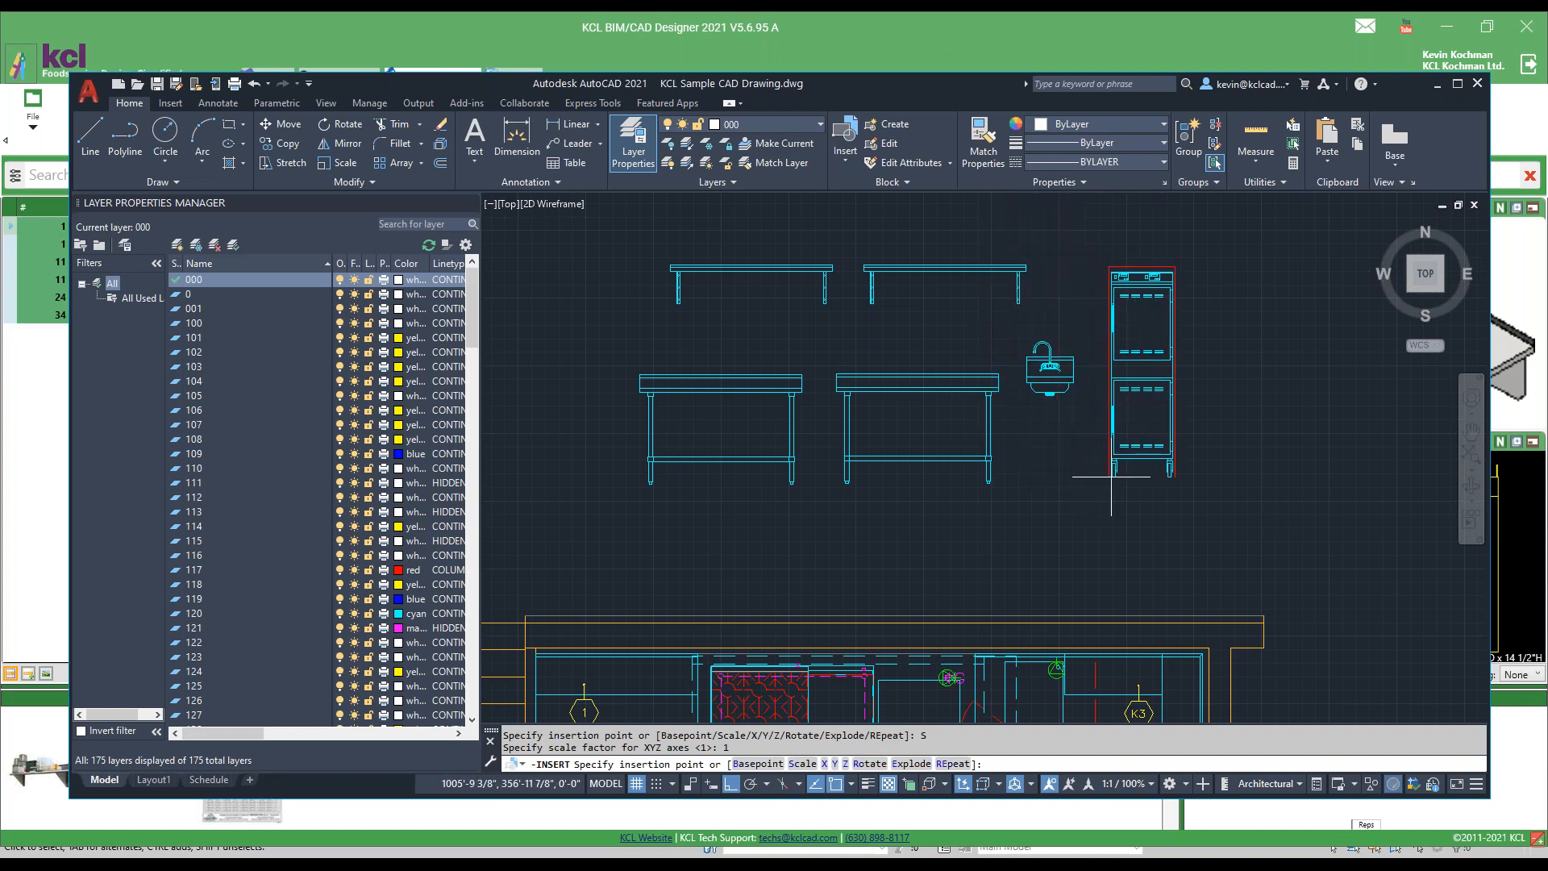
{"action": "left_click", "coordinate": [1111, 476]}
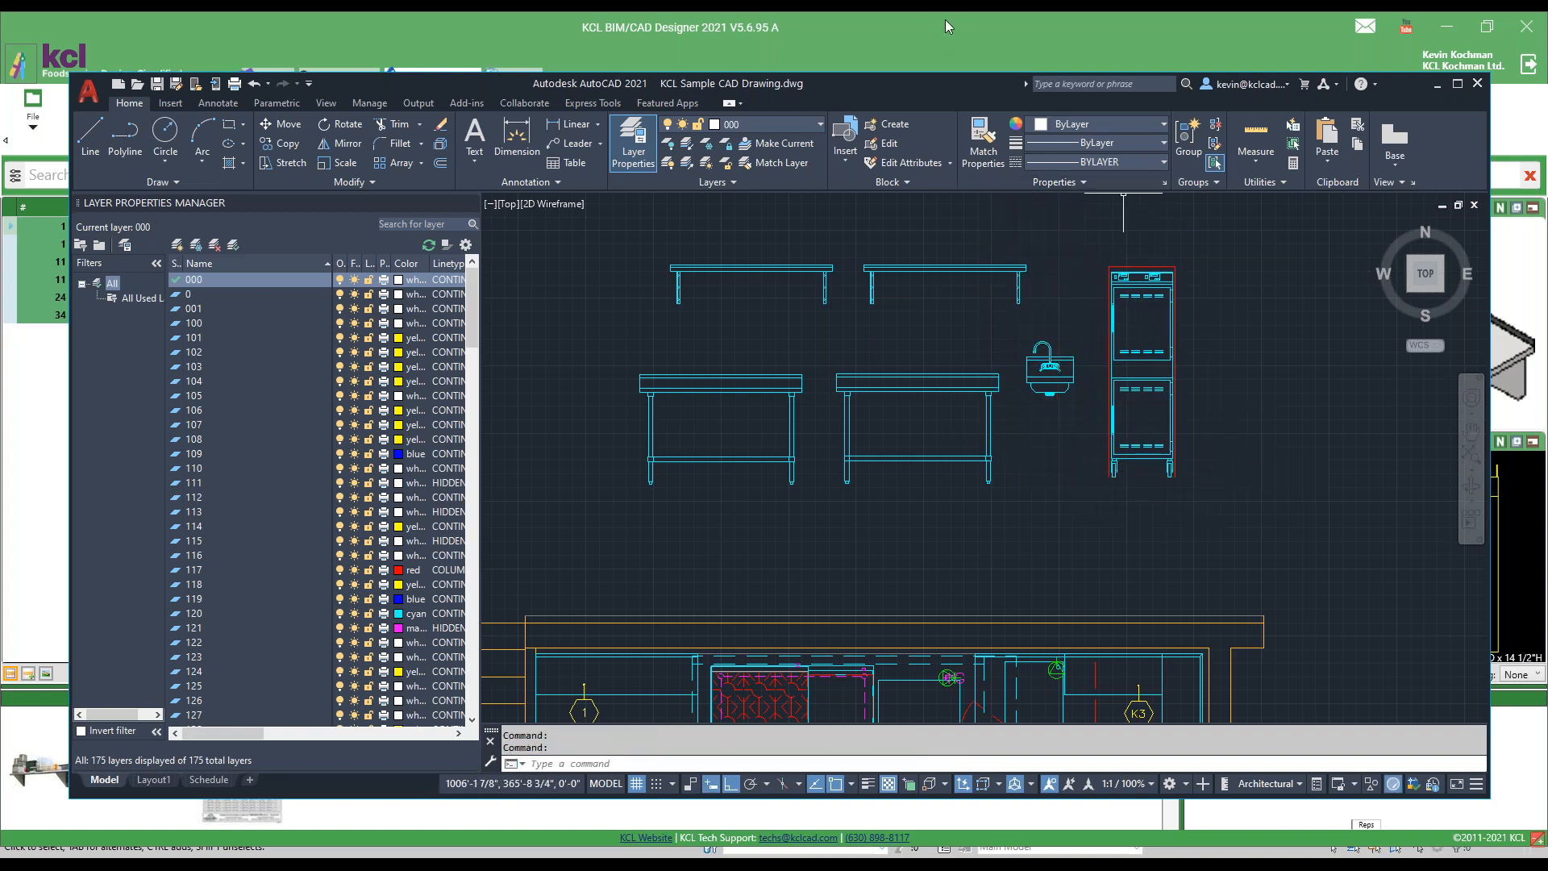
Step: Switch to KCL BIM/CAD Designer and check which views of the group's items can be sent to CAD
{"action": "left_click", "coordinate": [922, 29]}
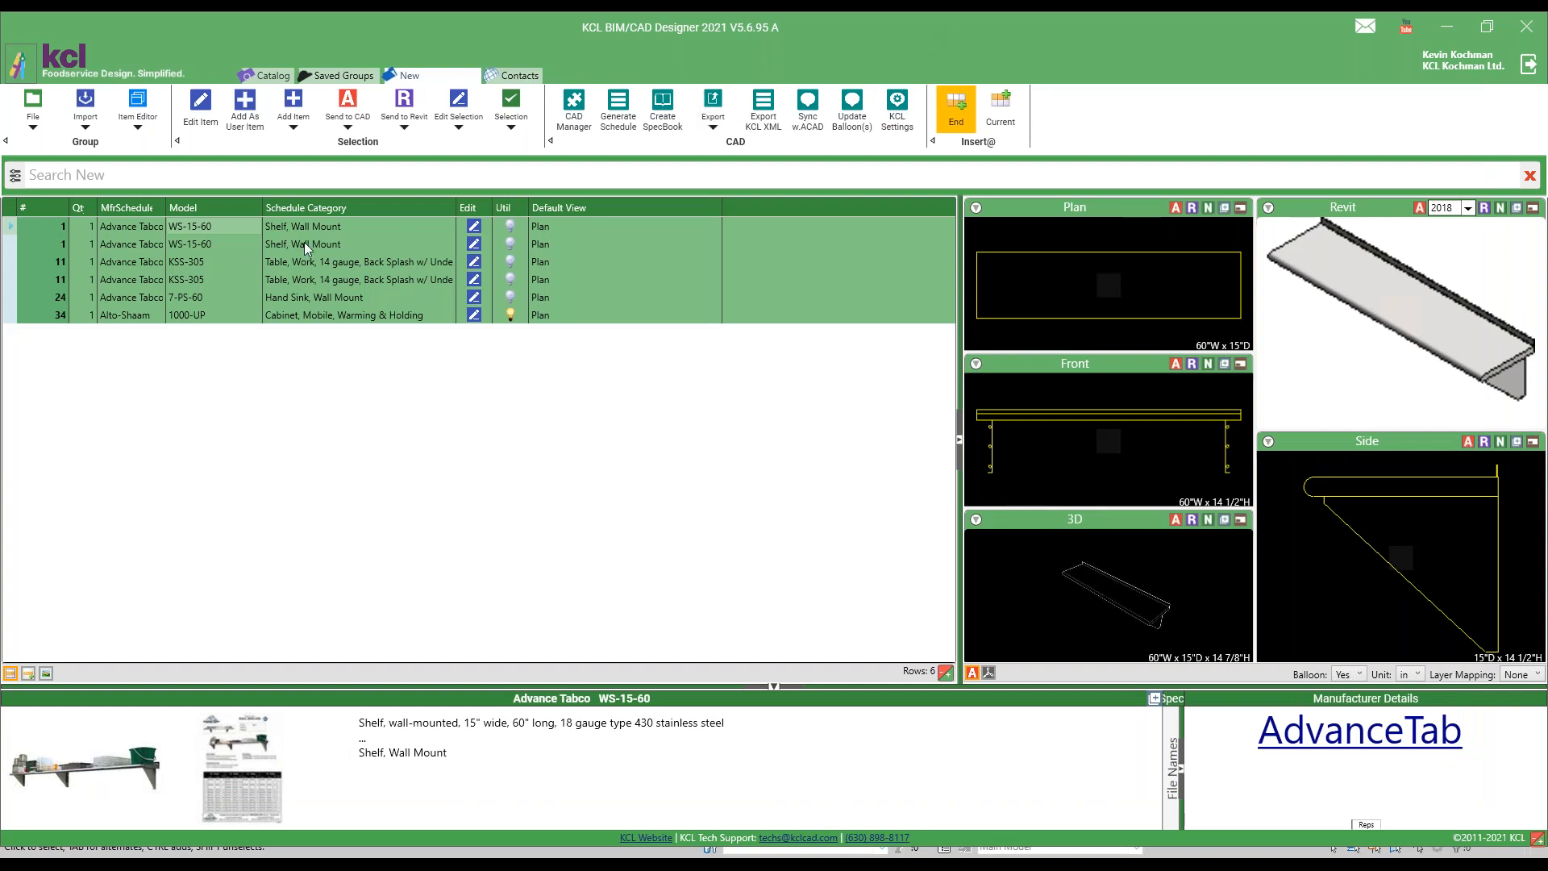
{"action": "left_click", "coordinate": [352, 131]}
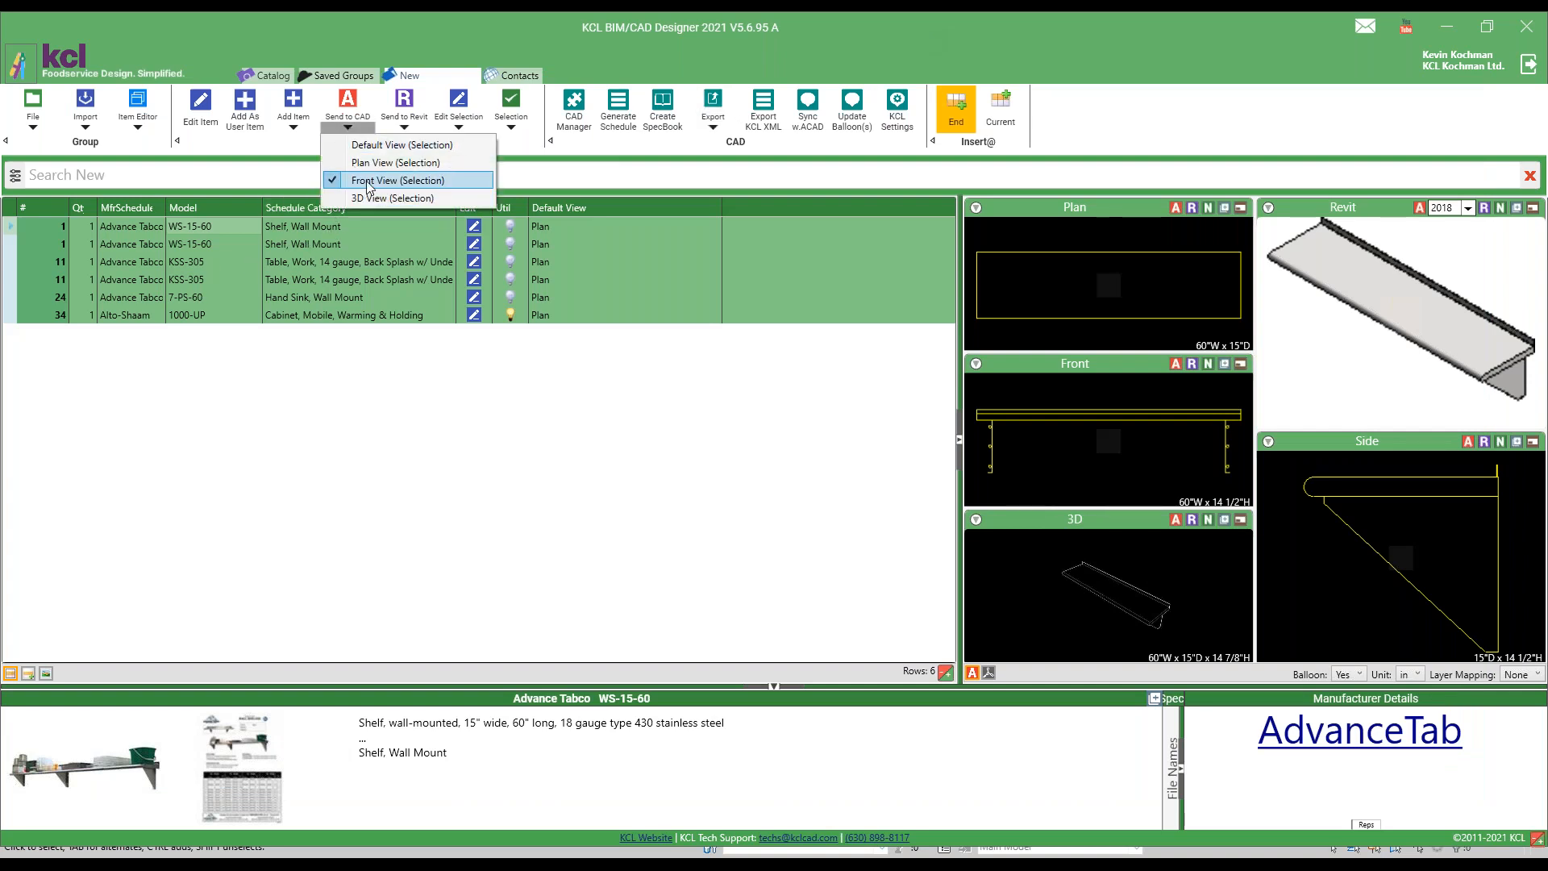
{"action": "left_click", "coordinate": [308, 250]}
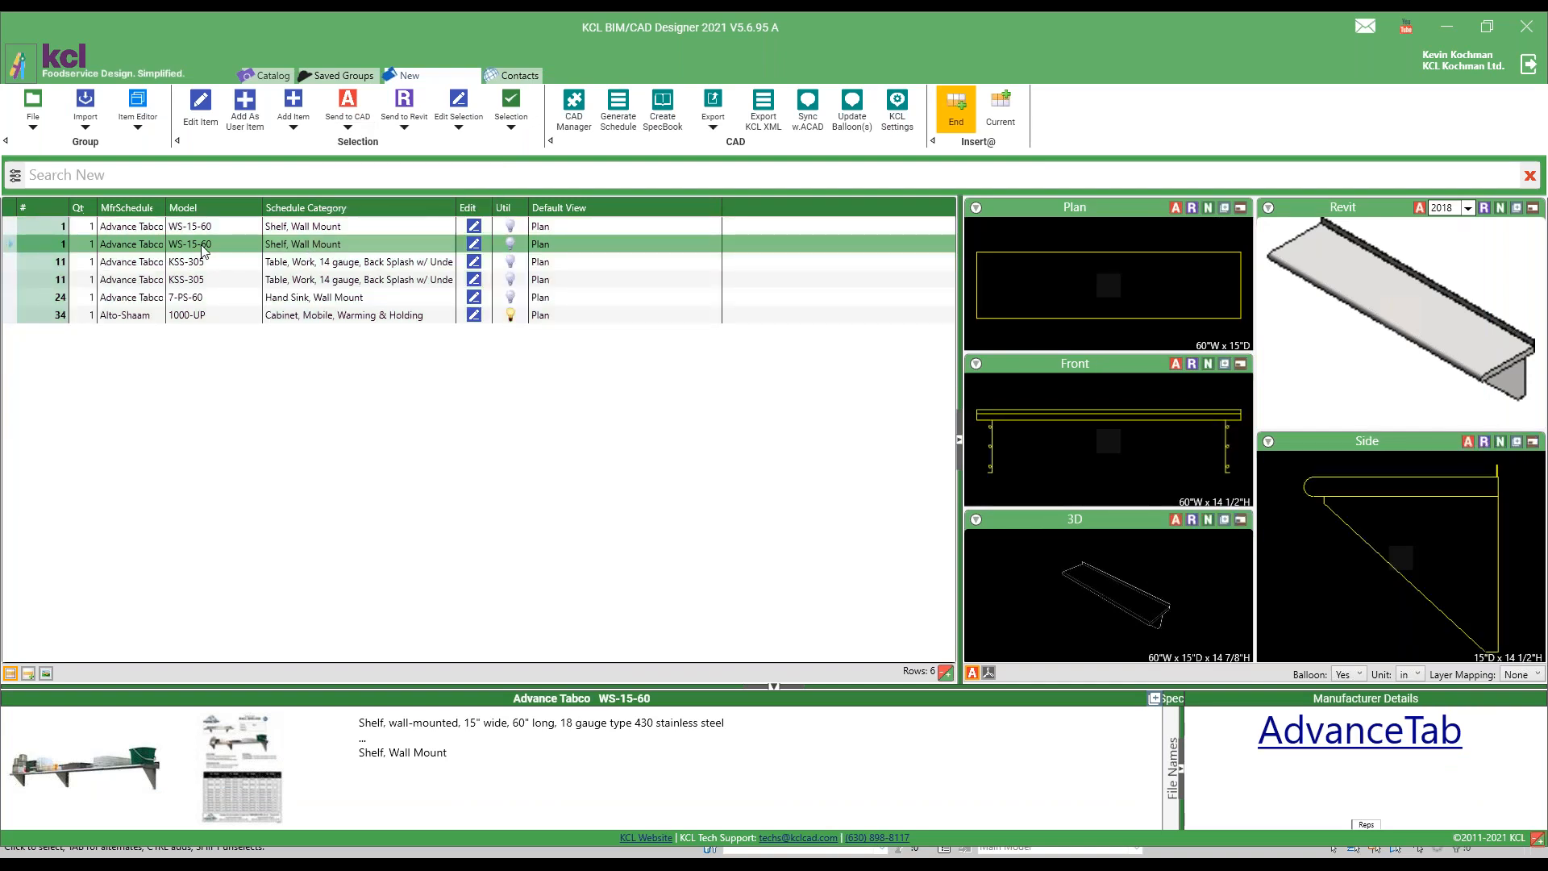
Step: Review the advanced copy options for the KSS-305 work table and close them without copying anything
{"action": "left_click", "coordinate": [131, 261]}
{"action": "key", "text": "ctrl+a"}
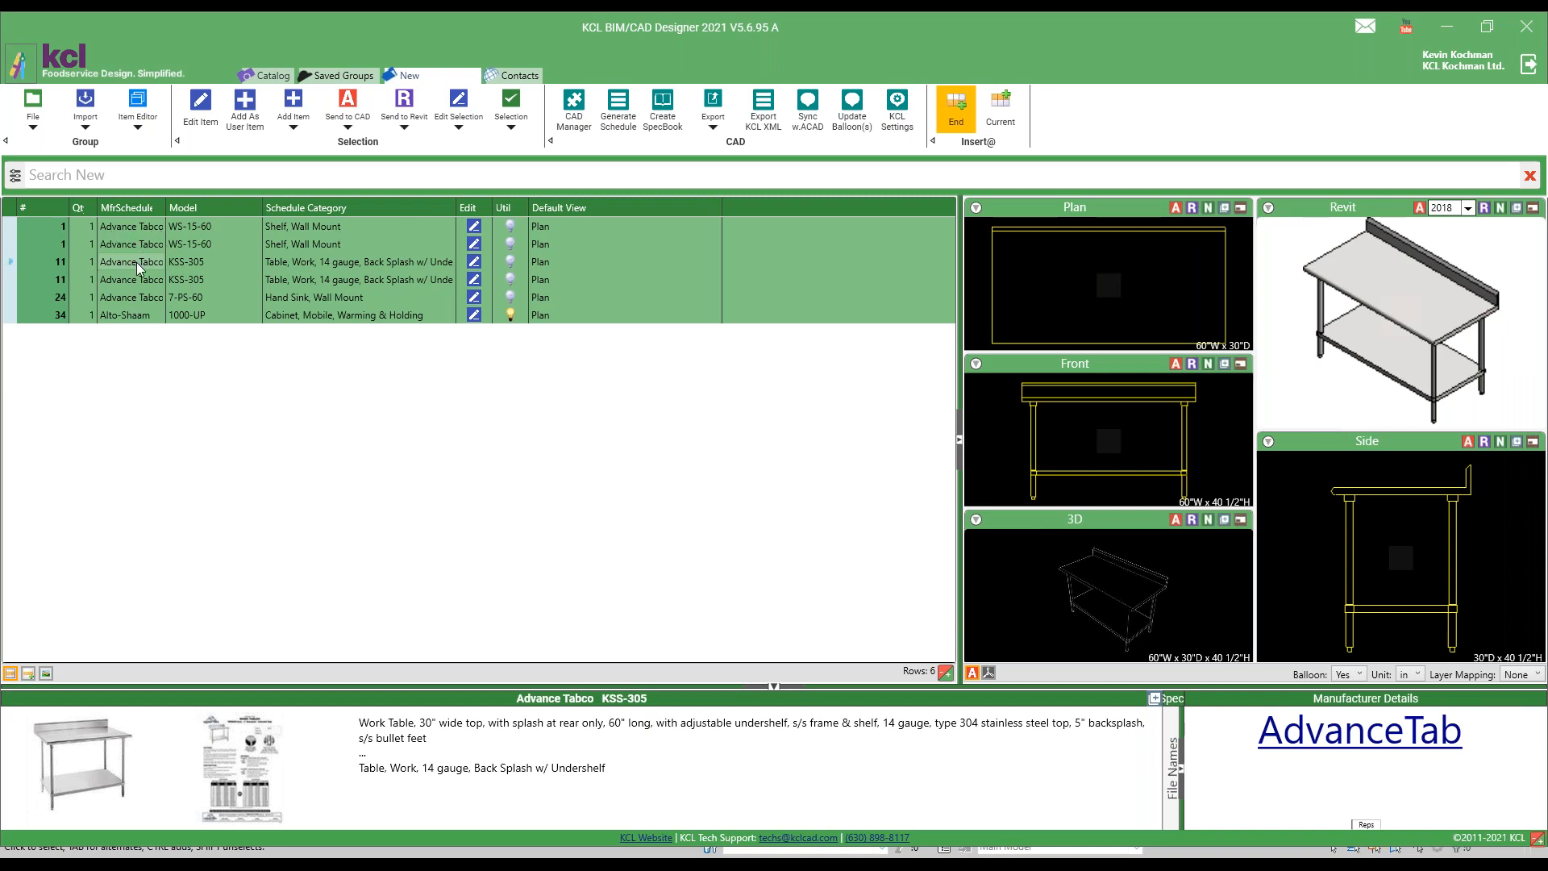
{"action": "right_click", "coordinate": [137, 263]}
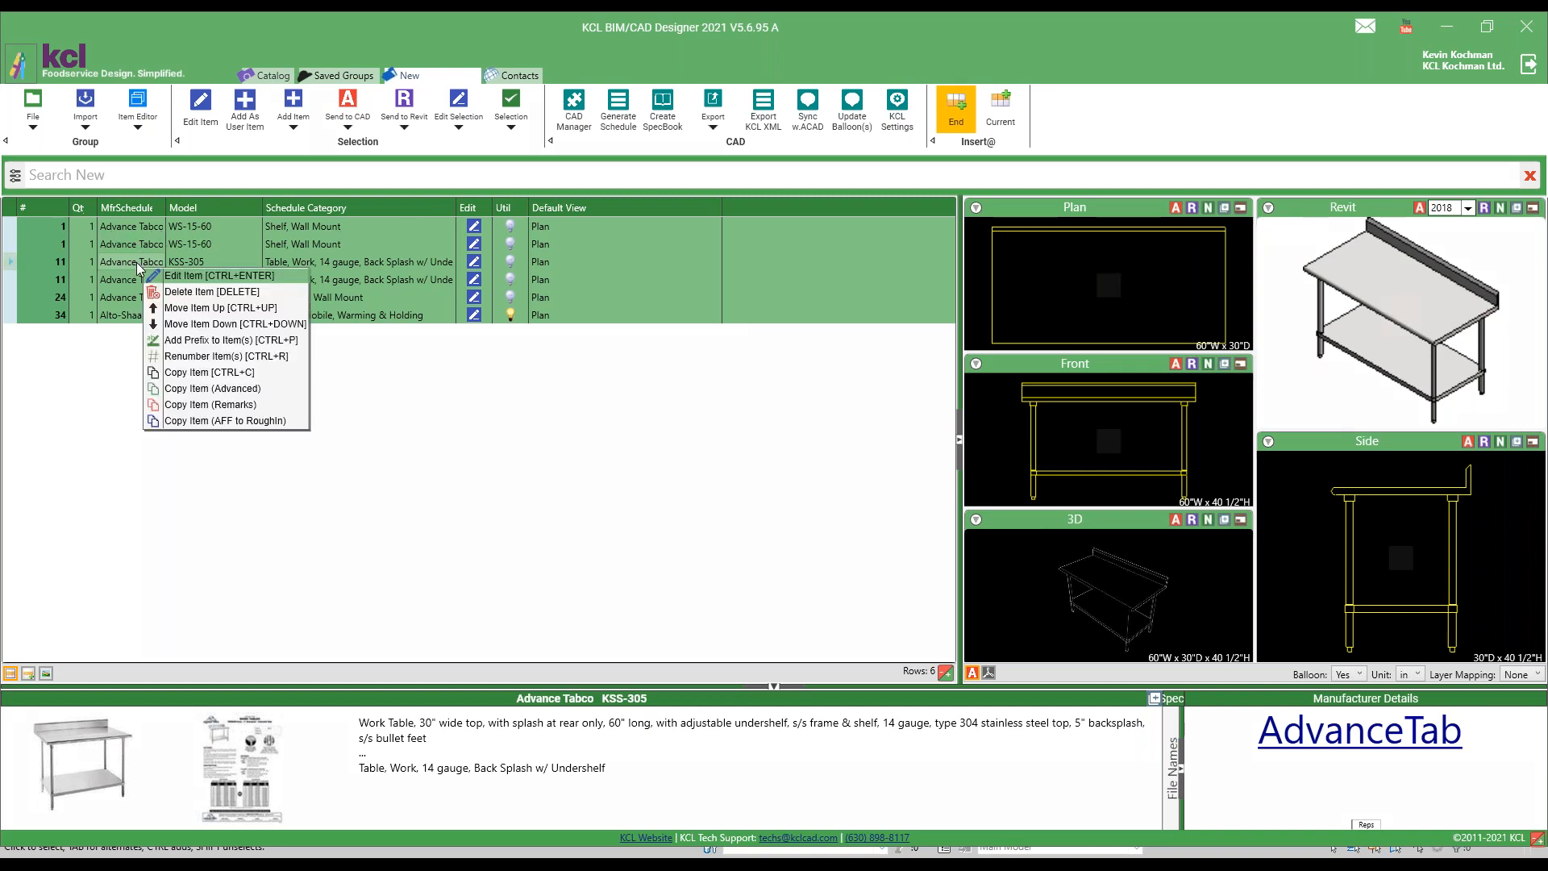
{"action": "left_click", "coordinate": [247, 390]}
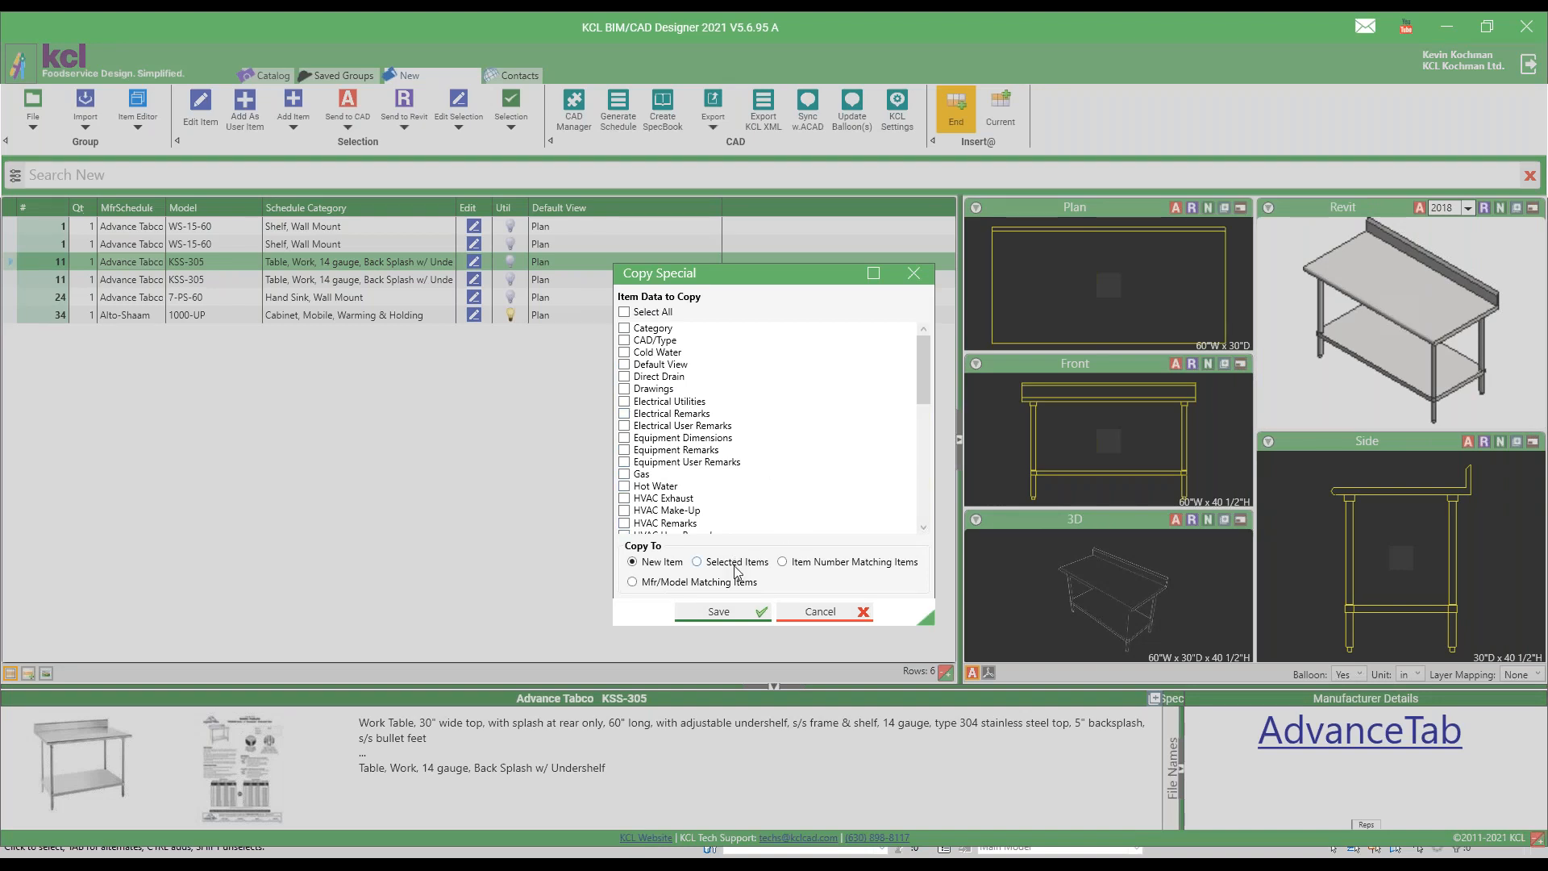
{"action": "left_click", "coordinate": [822, 613]}
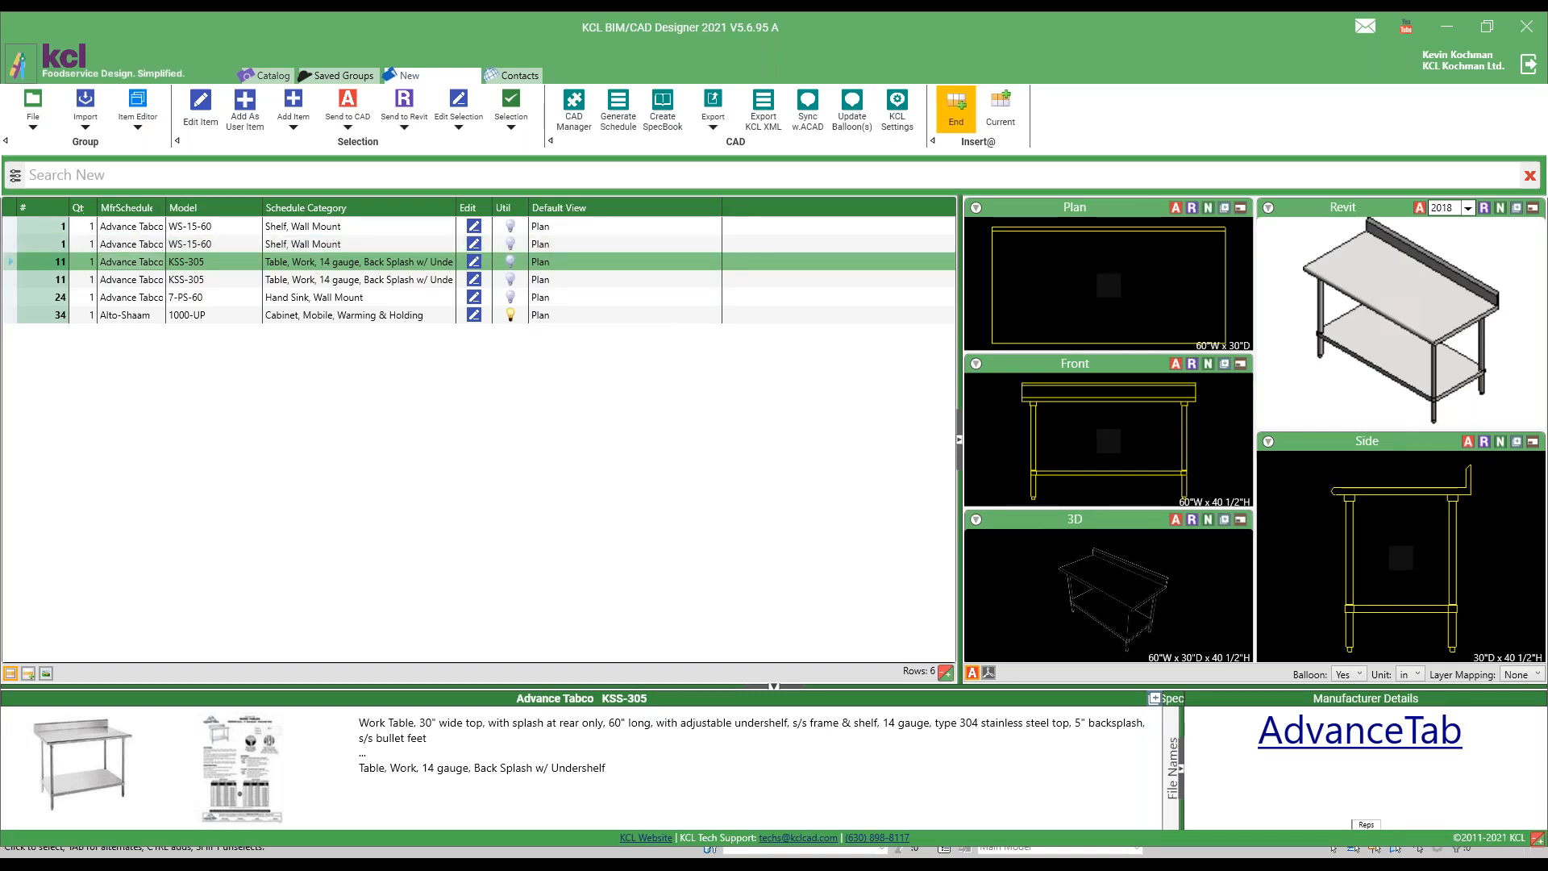
Step: Switch to the AutoCAD drawing and check the PDF cutsheet link on the refrigerator block in the kitchen plan
{"action": "key", "text": "alt+Tab"}
{"action": "scroll", "coordinate": [816, 509], "scroll_direction": "down", "scroll_amount": 5}
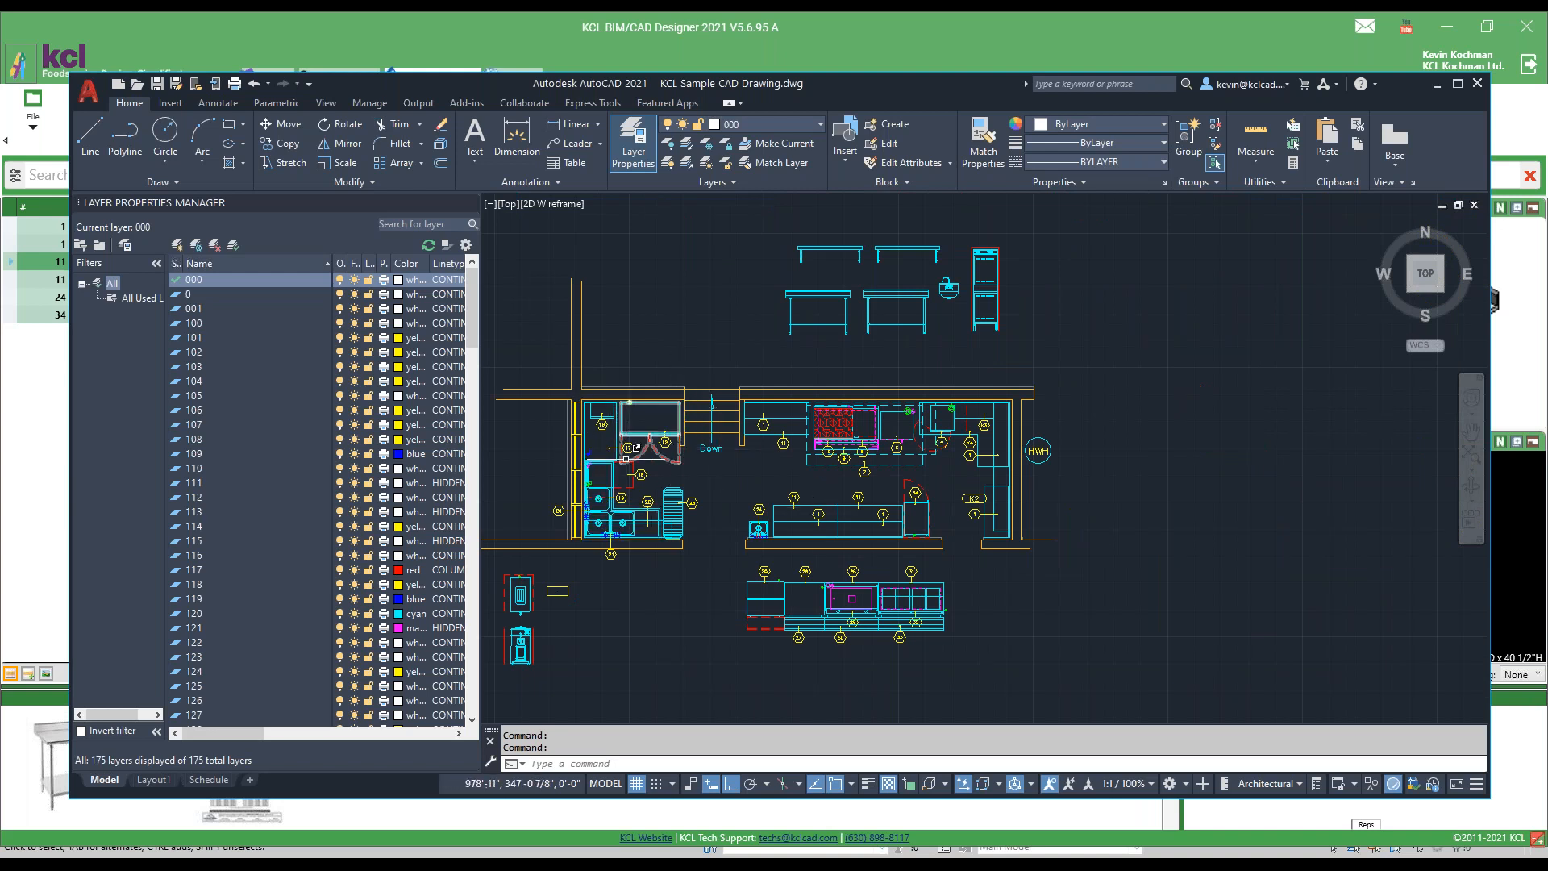
{"action": "mouse_move", "coordinate": [627, 459]}
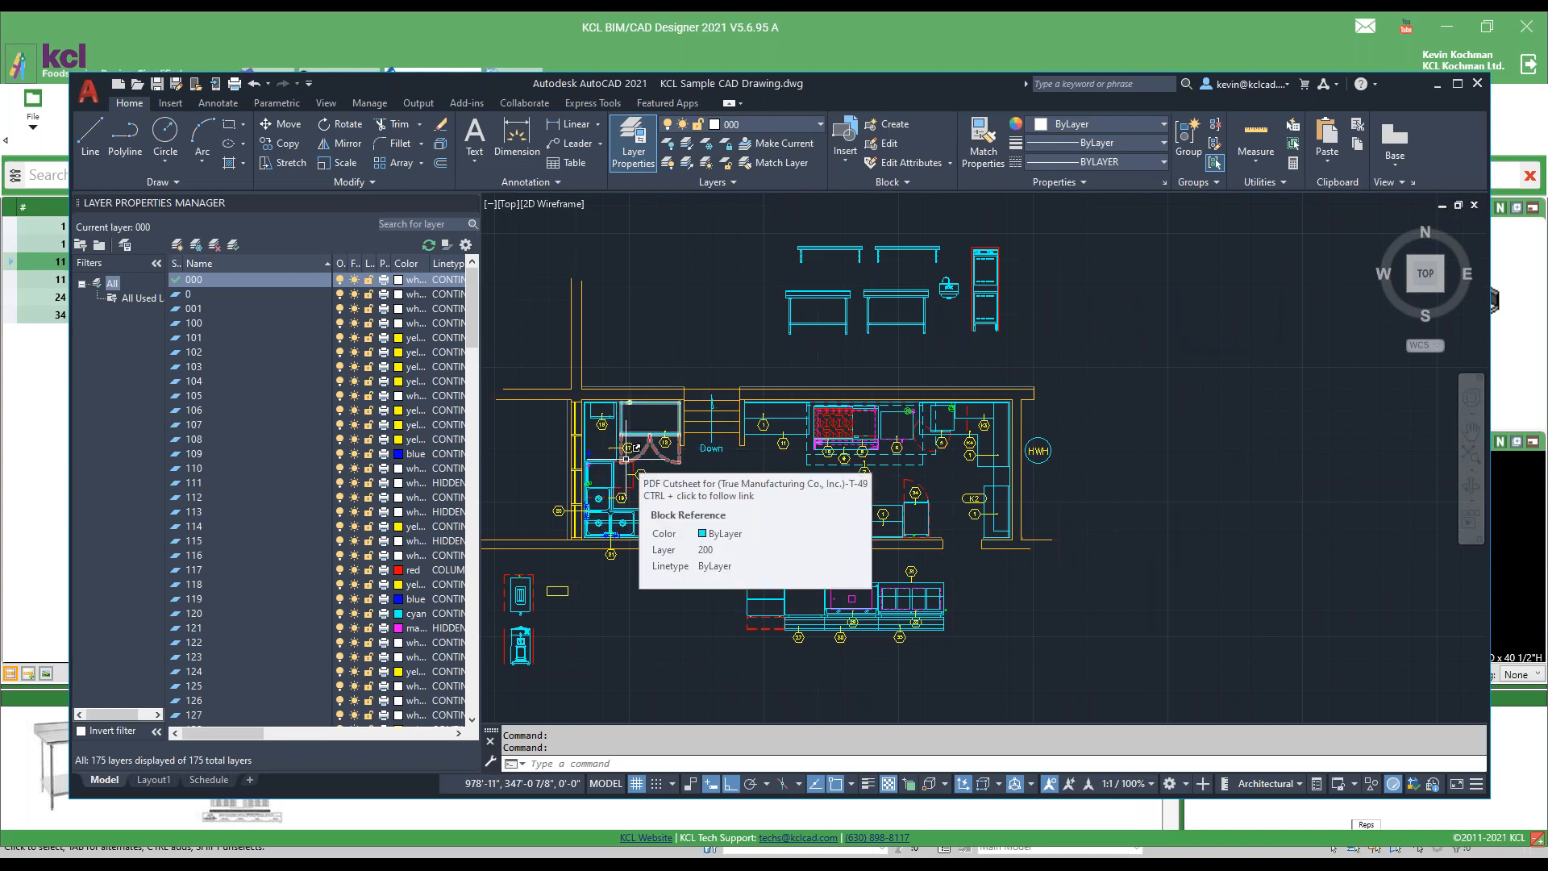
Step: In the KCL catalog's Contact Us form, enter the subject "Meeting for our team" and close the form without sending
{"action": "left_click", "coordinate": [594, 42]}
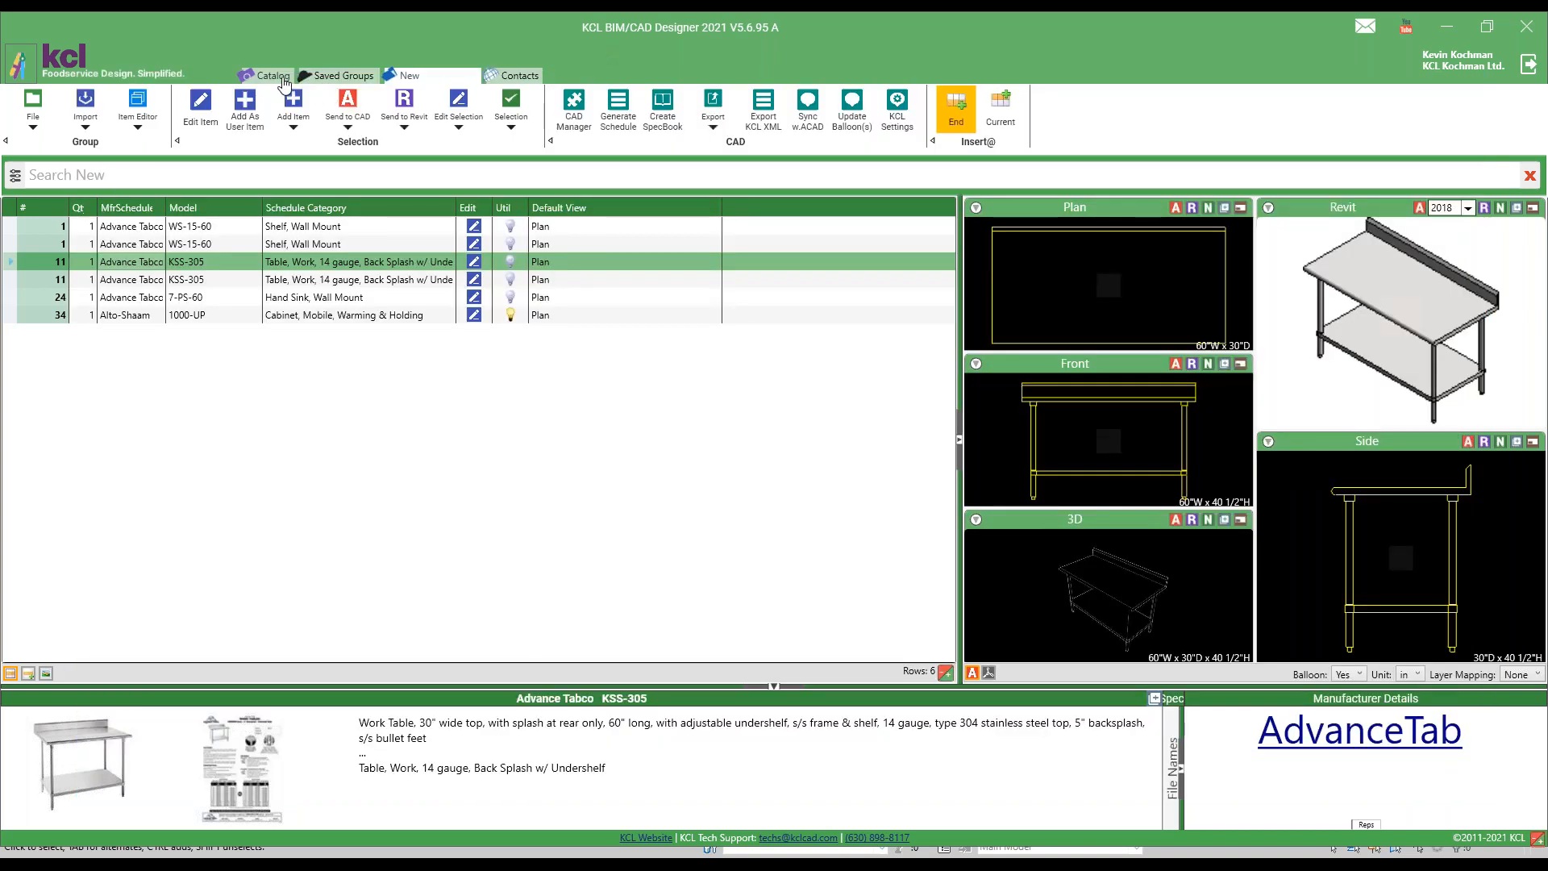
{"action": "left_click", "coordinate": [274, 76]}
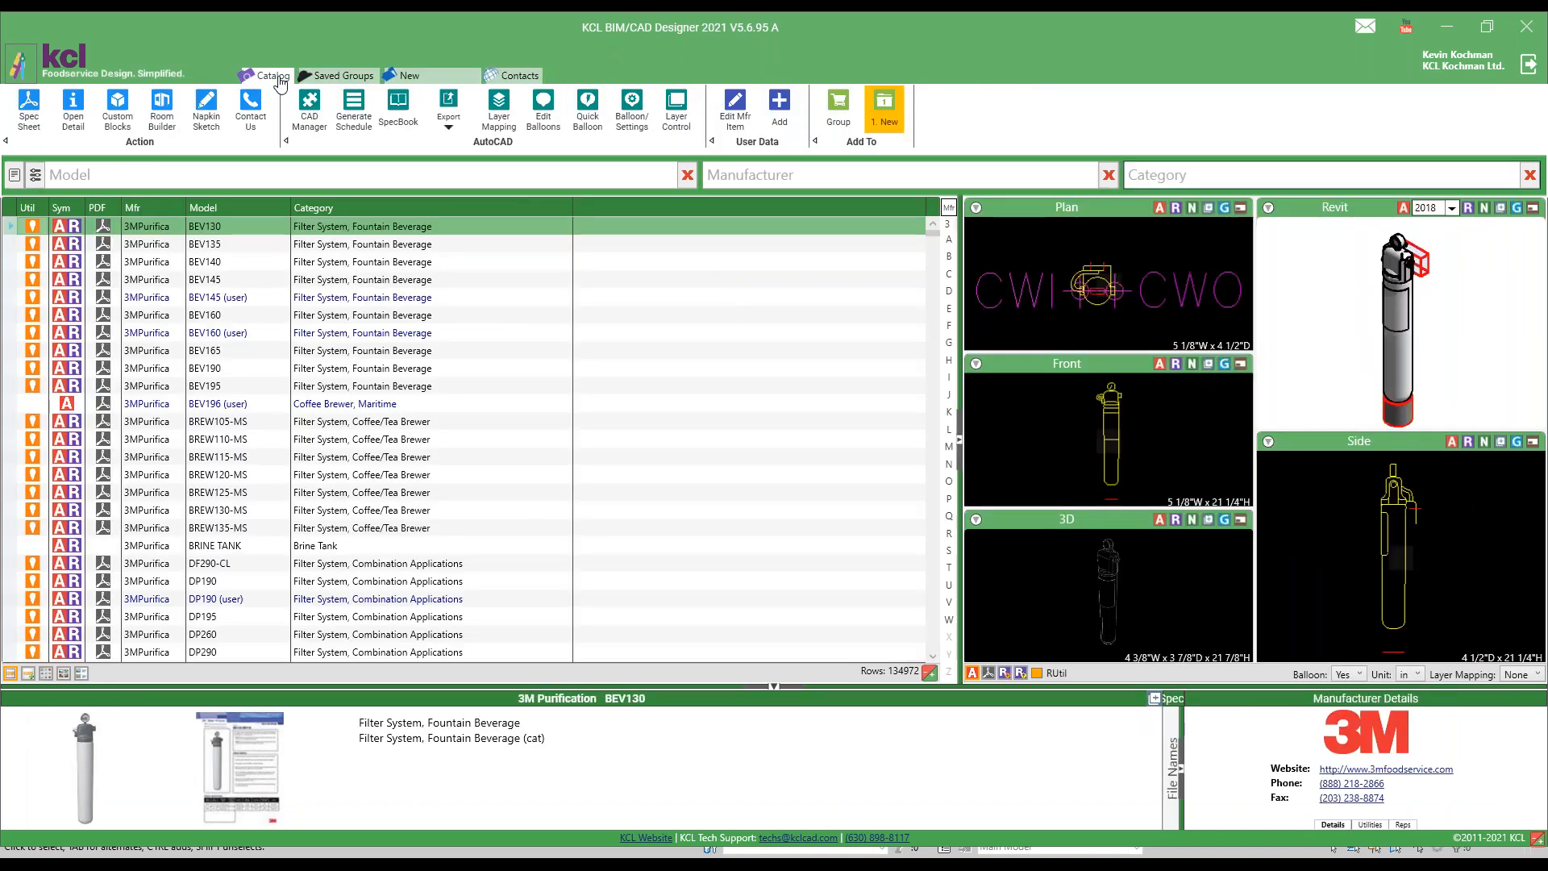
{"action": "left_click", "coordinate": [250, 109]}
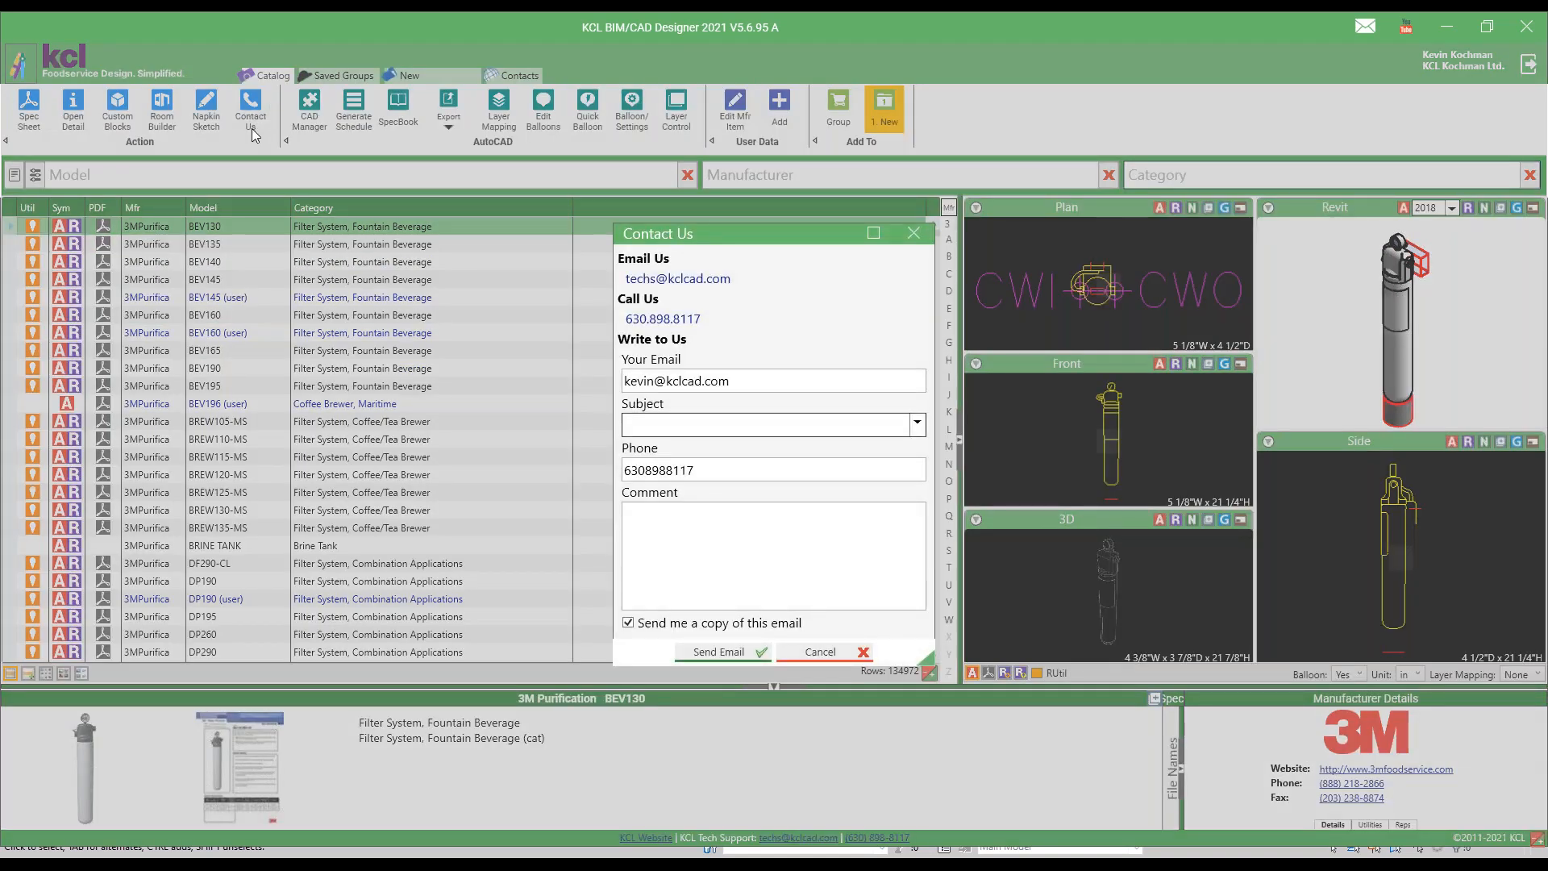
{"action": "left_click", "coordinate": [917, 425]}
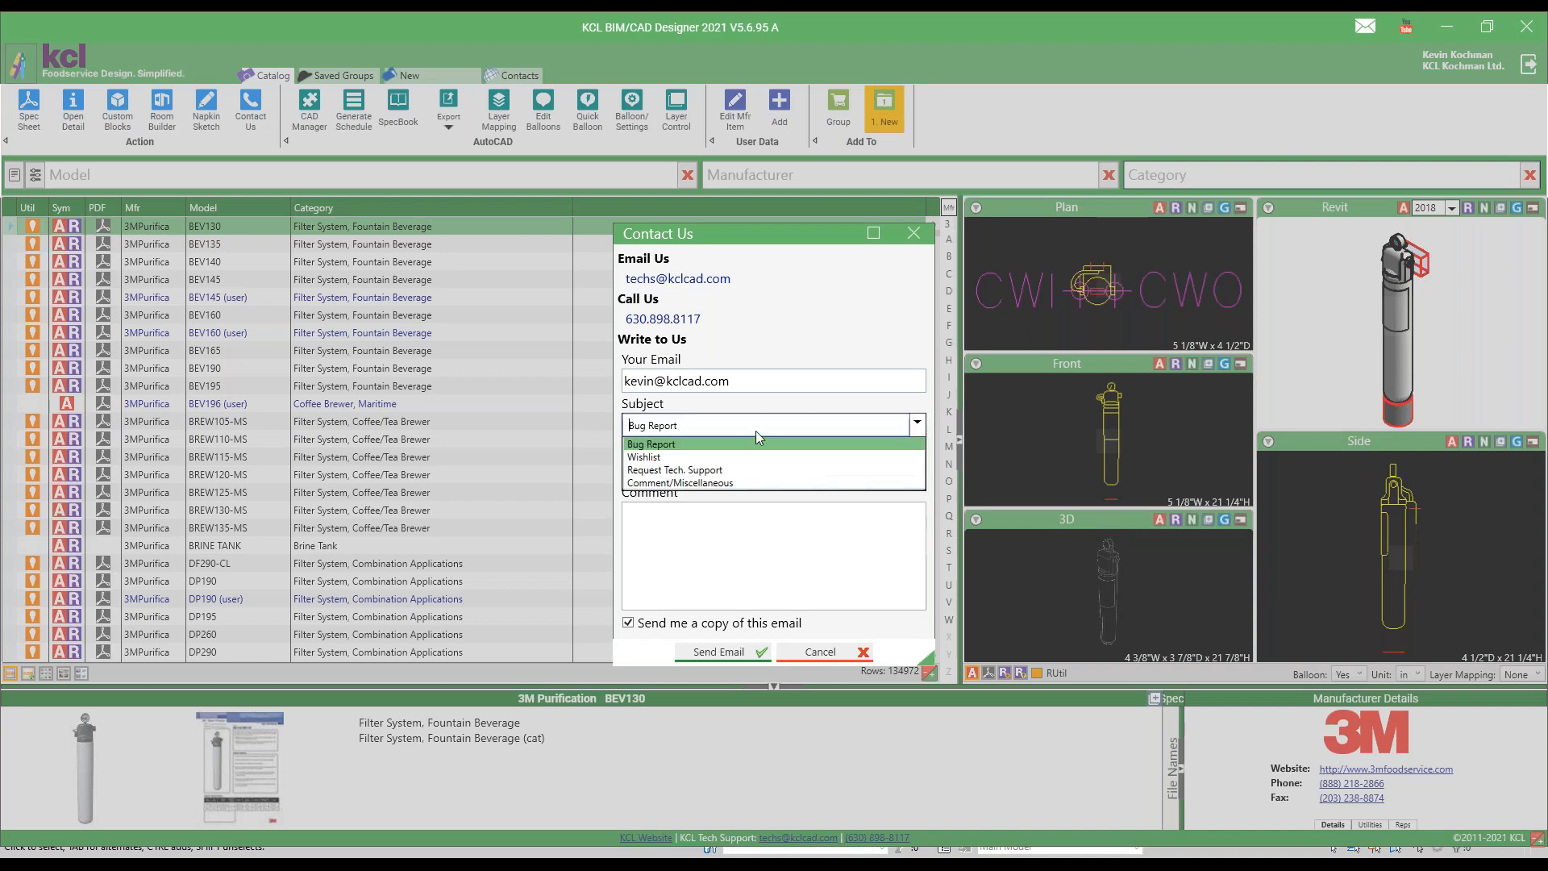
{"action": "left_click", "coordinate": [671, 426]}
{"action": "type", "text": "Mee"}
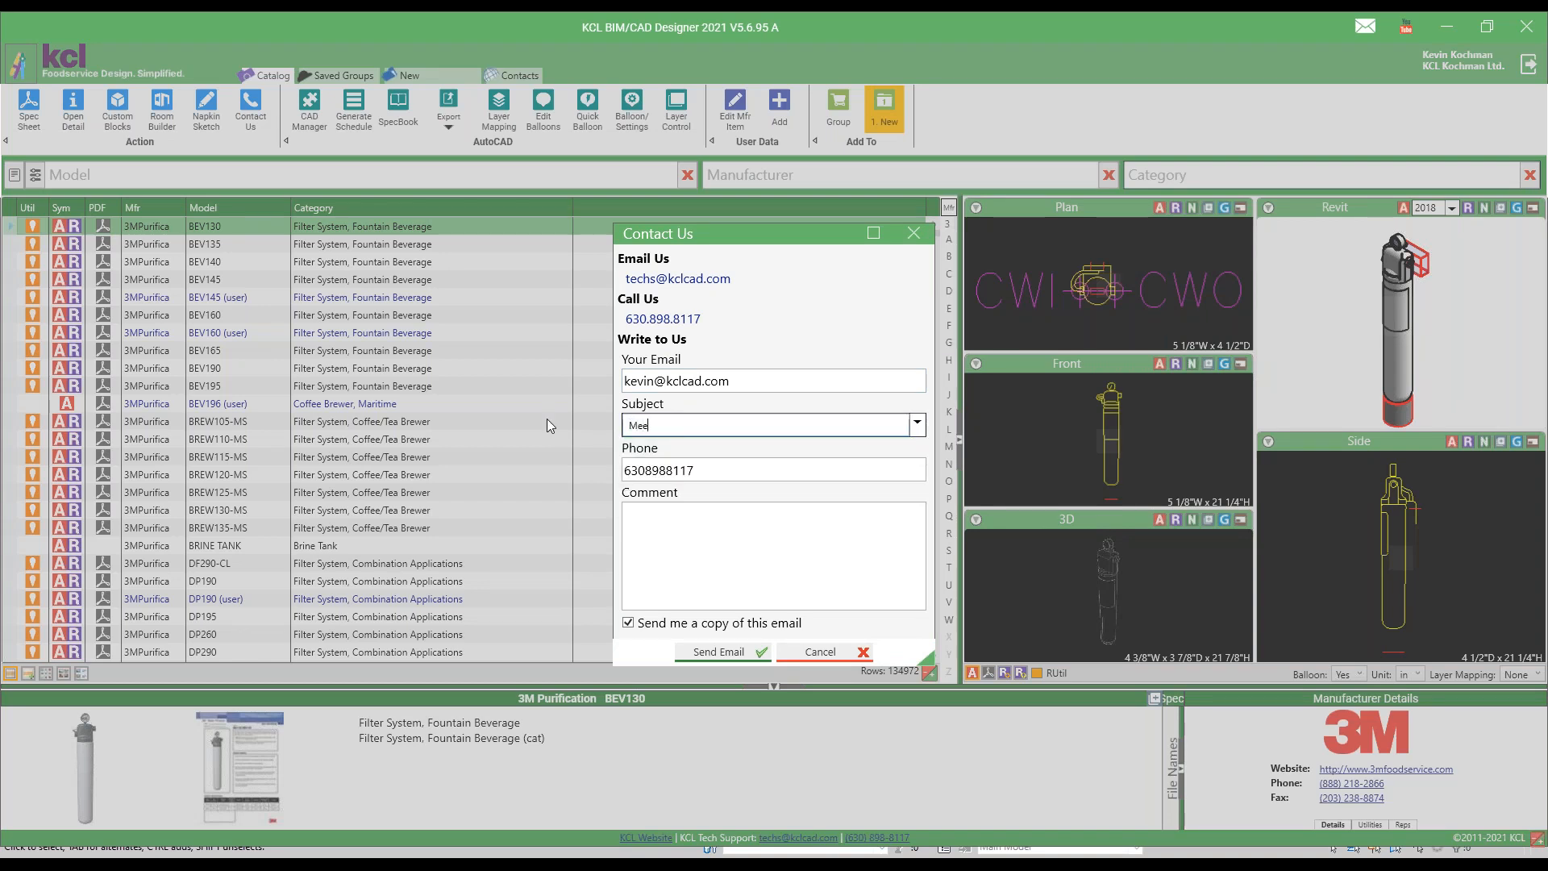
{"action": "type", "text": "ting for our team"}
{"action": "left_click", "coordinate": [655, 519]}
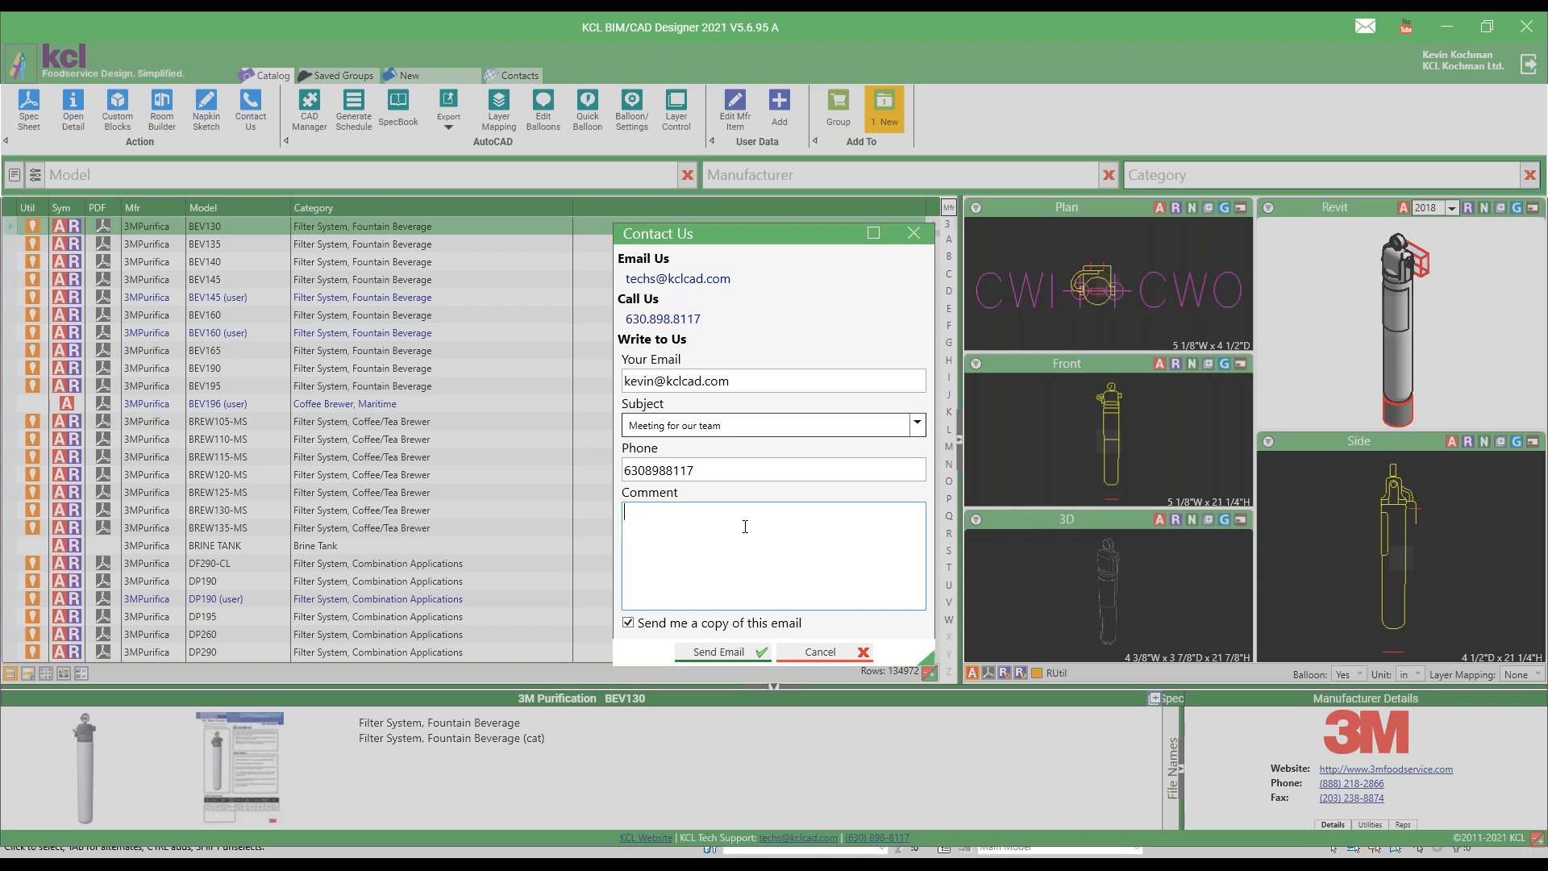
{"action": "left_click", "coordinate": [821, 653]}
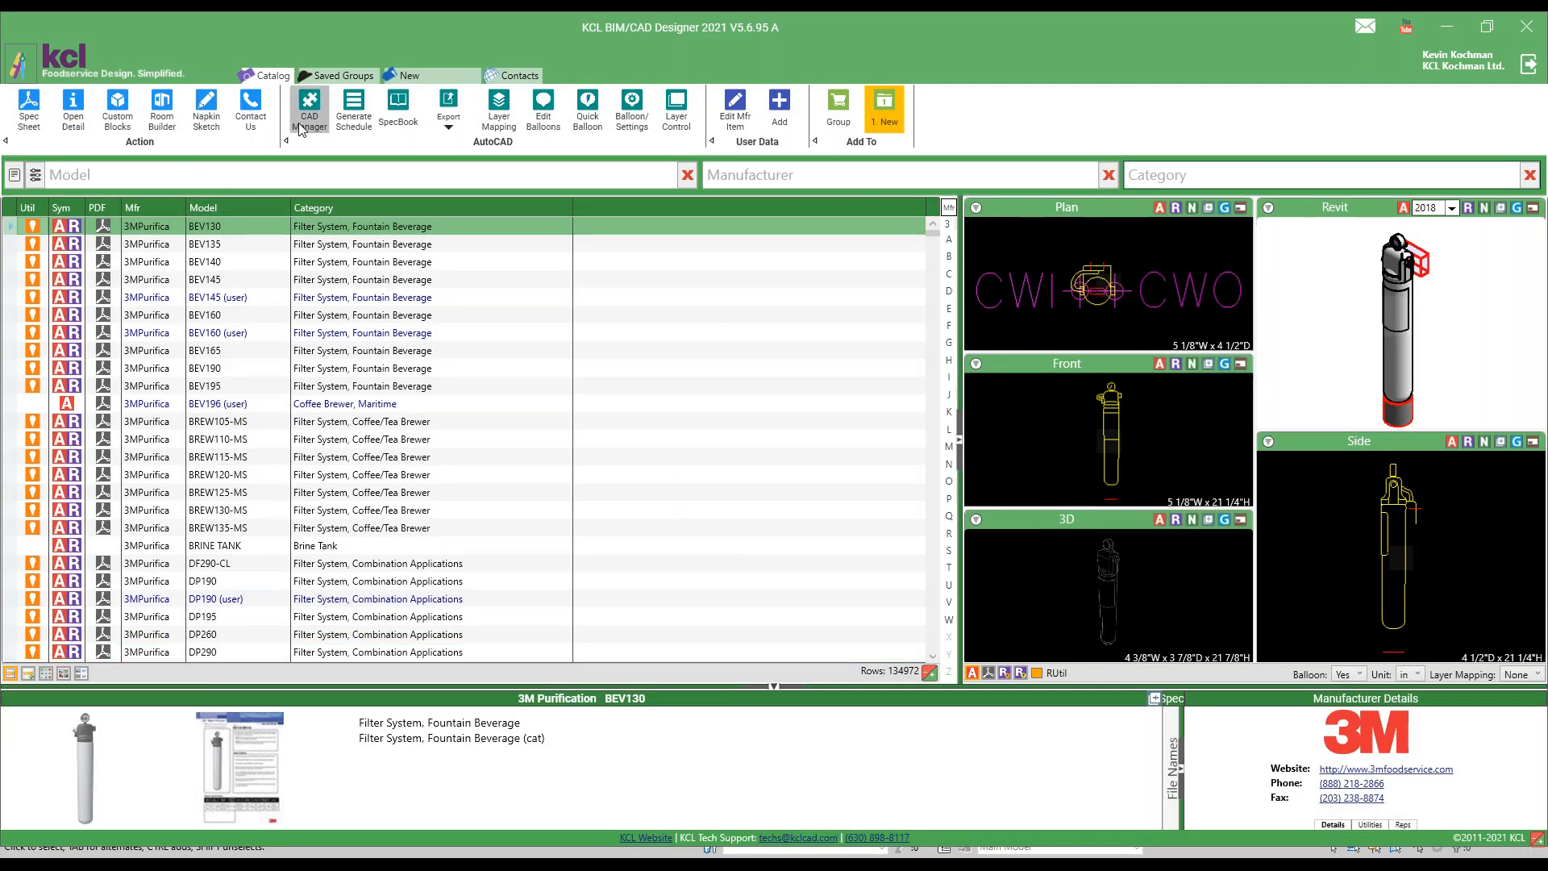
{"action": "left_click", "coordinate": [249, 109]}
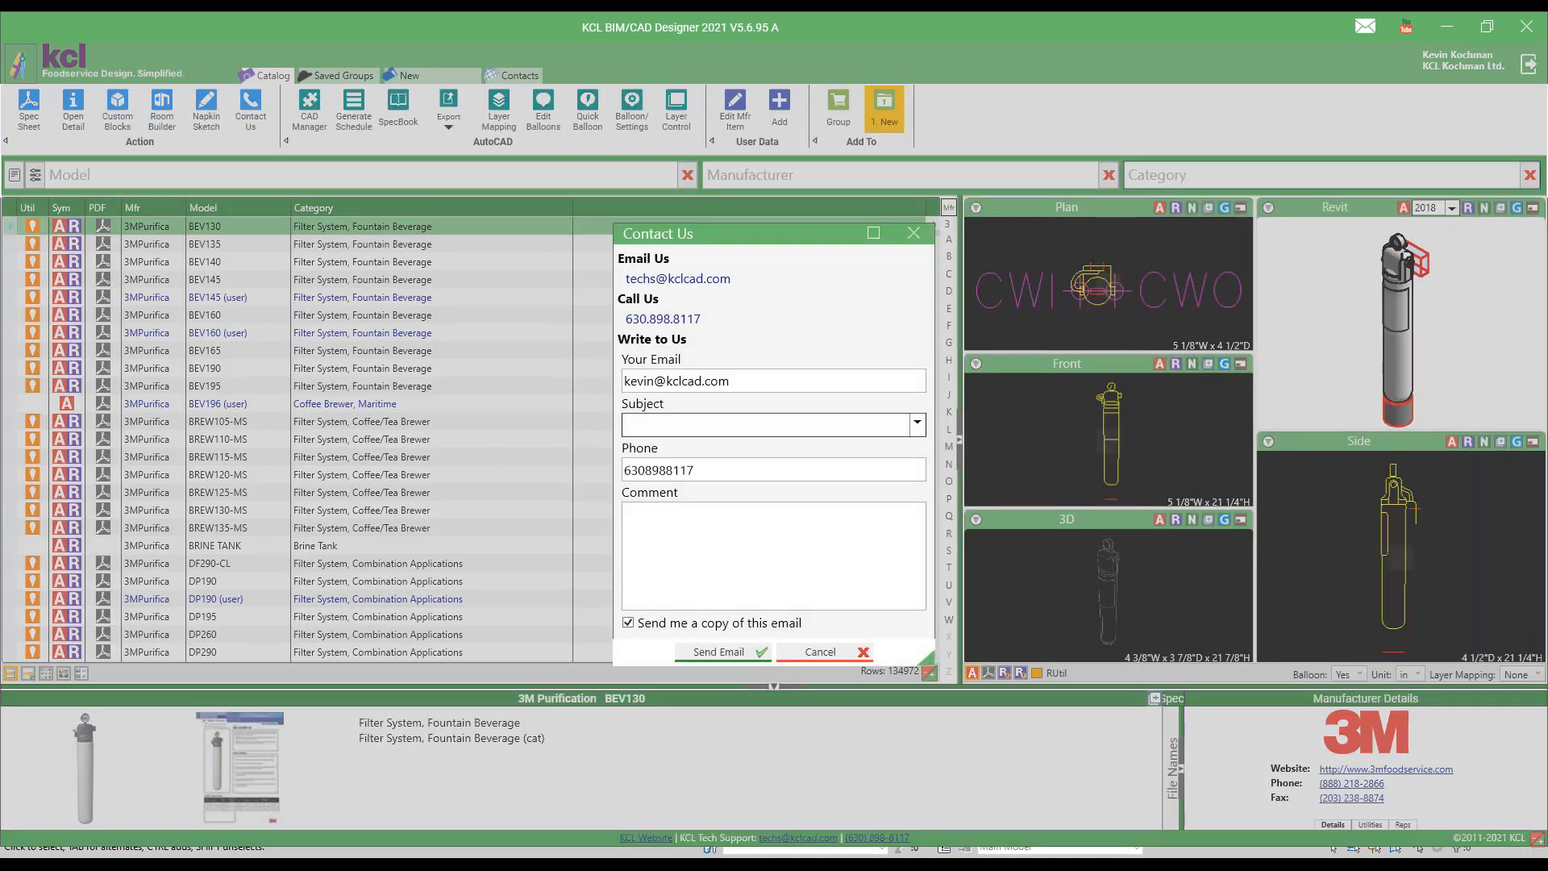
{"action": "left_click", "coordinate": [820, 652]}
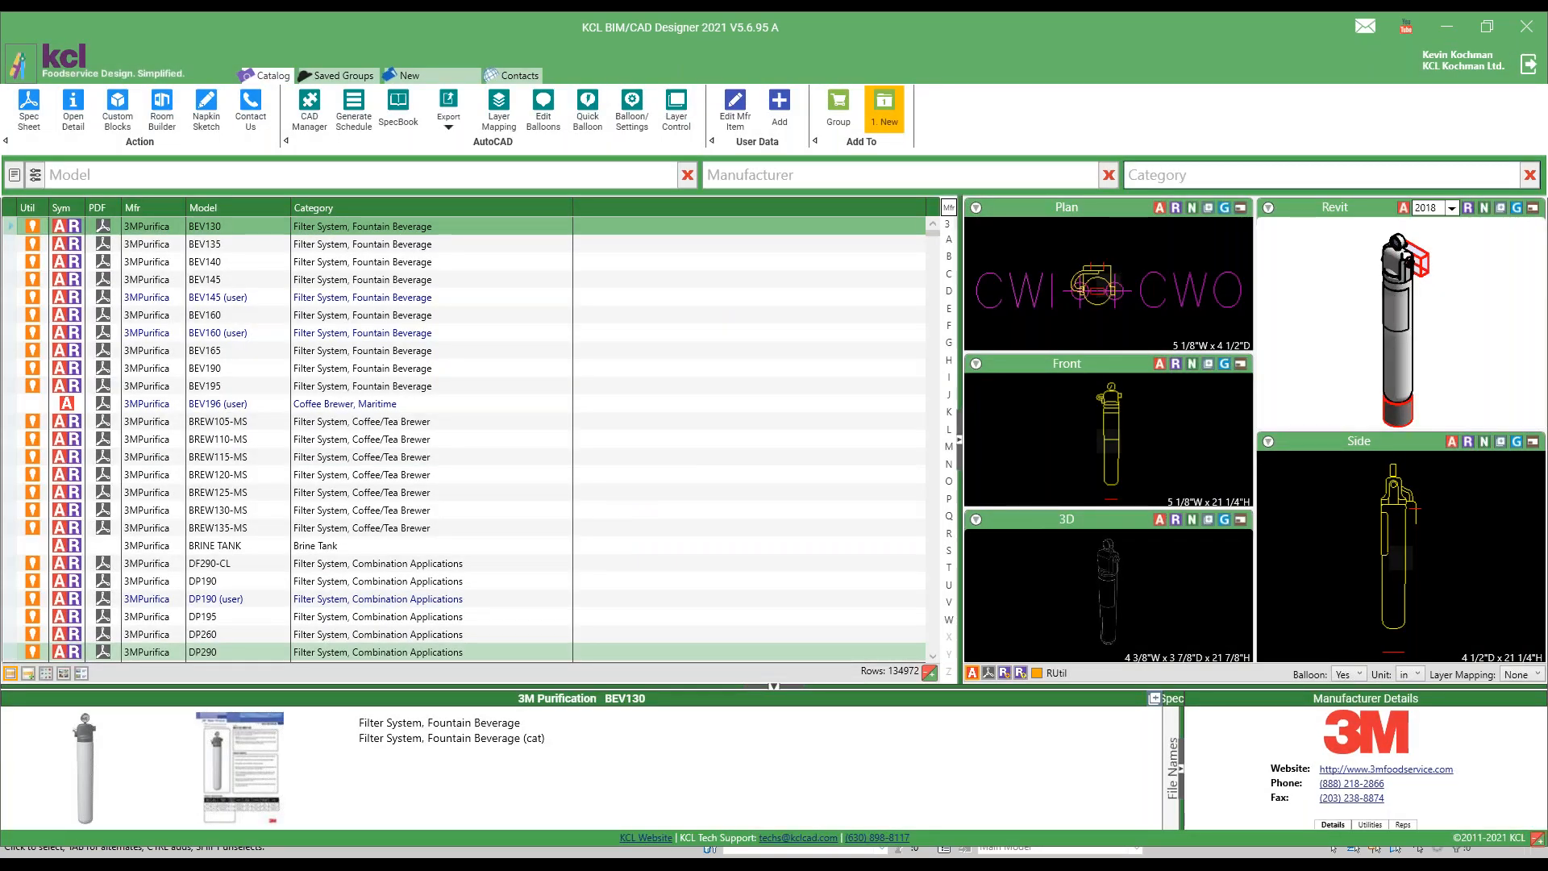
Step: Open the KCLCAD YouTube channel and browse its uploaded videos
{"action": "left_click", "coordinate": [1407, 31]}
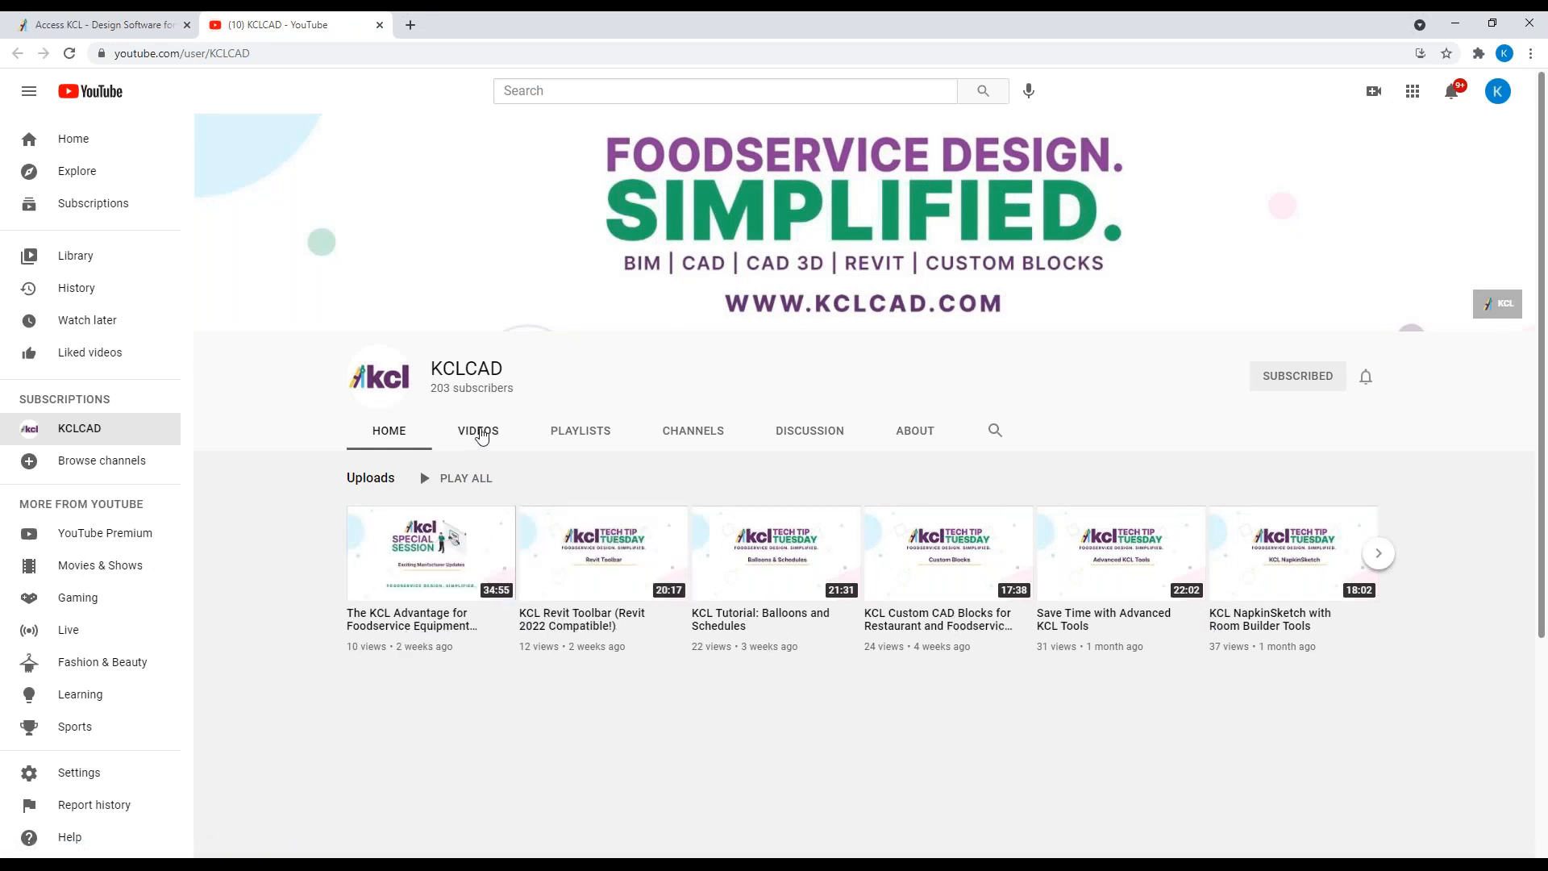
{"action": "left_click", "coordinate": [479, 432]}
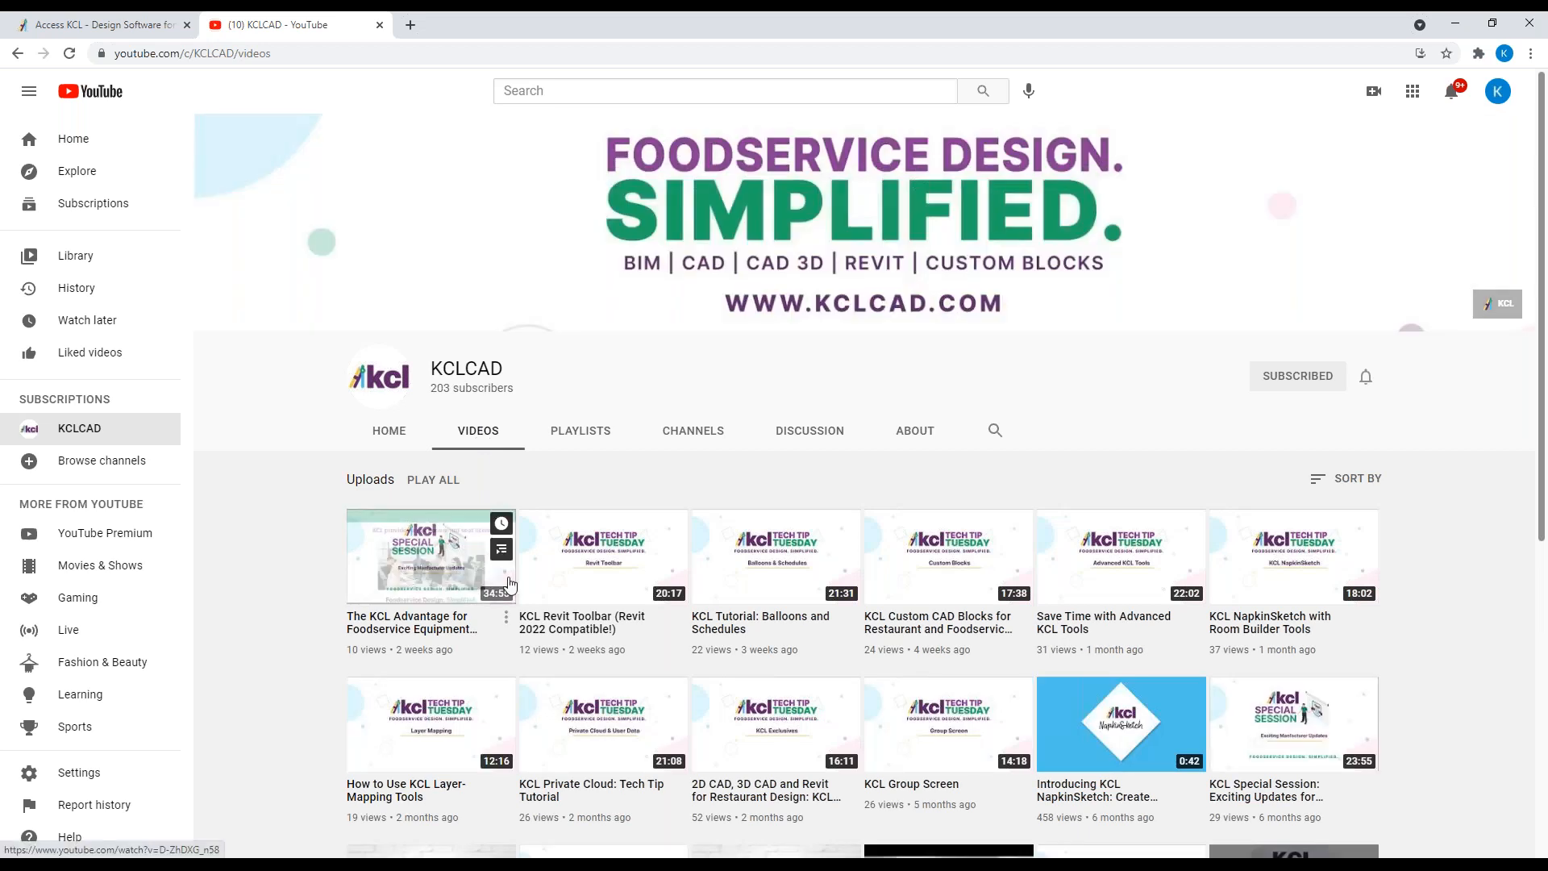
{"action": "scroll", "coordinate": [510, 679], "scroll_direction": "down", "scroll_amount": 1}
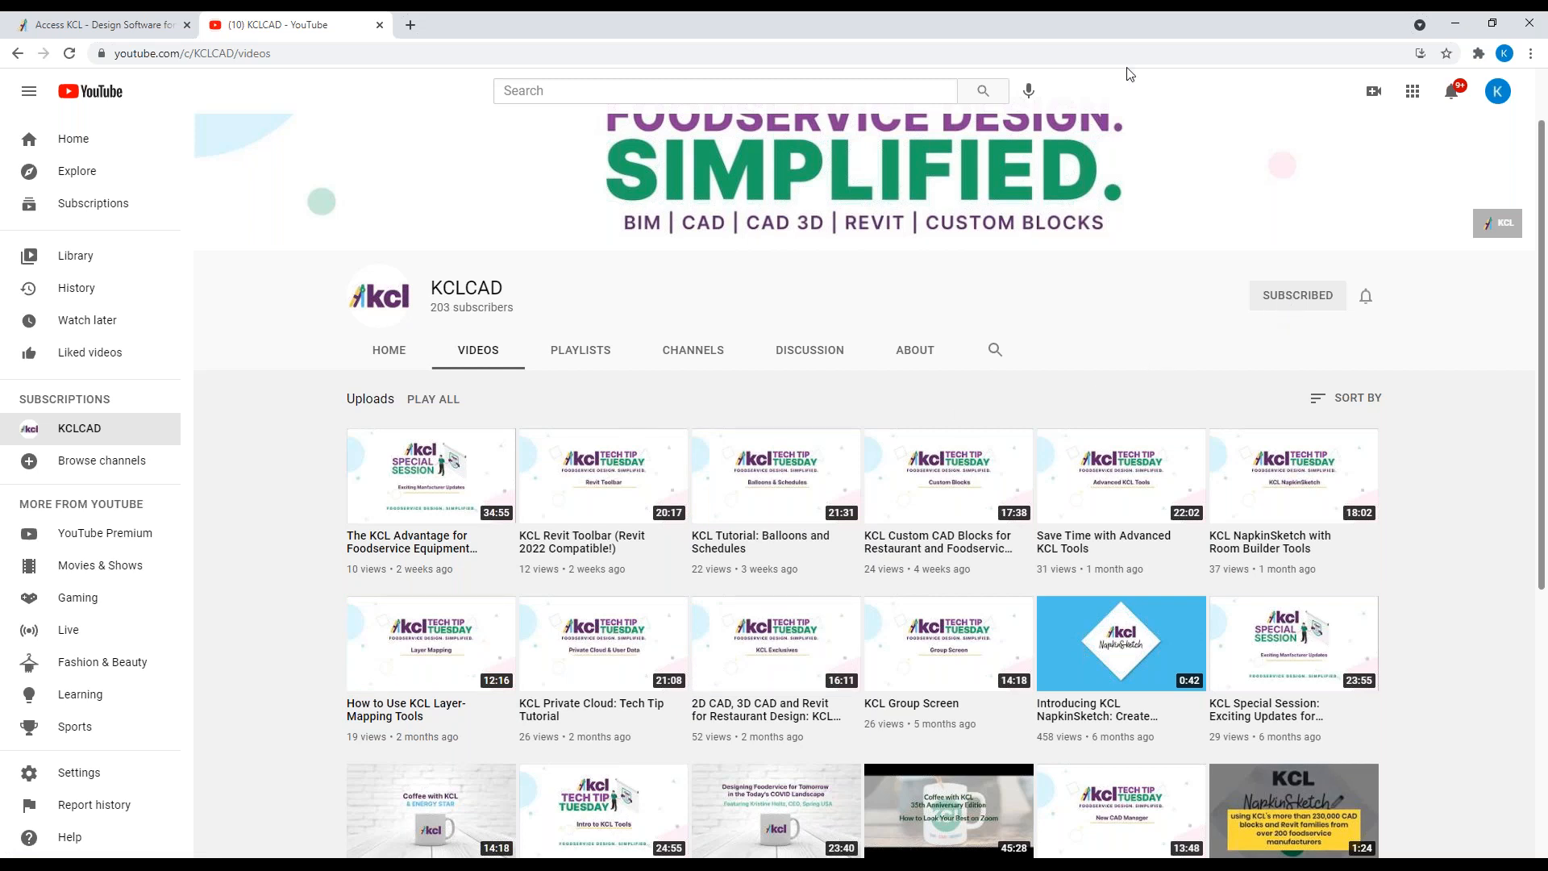
Step: Close the YouTube page and the Quick Start Instructions, and go to the KCL website's home page
{"action": "left_click", "coordinate": [380, 25]}
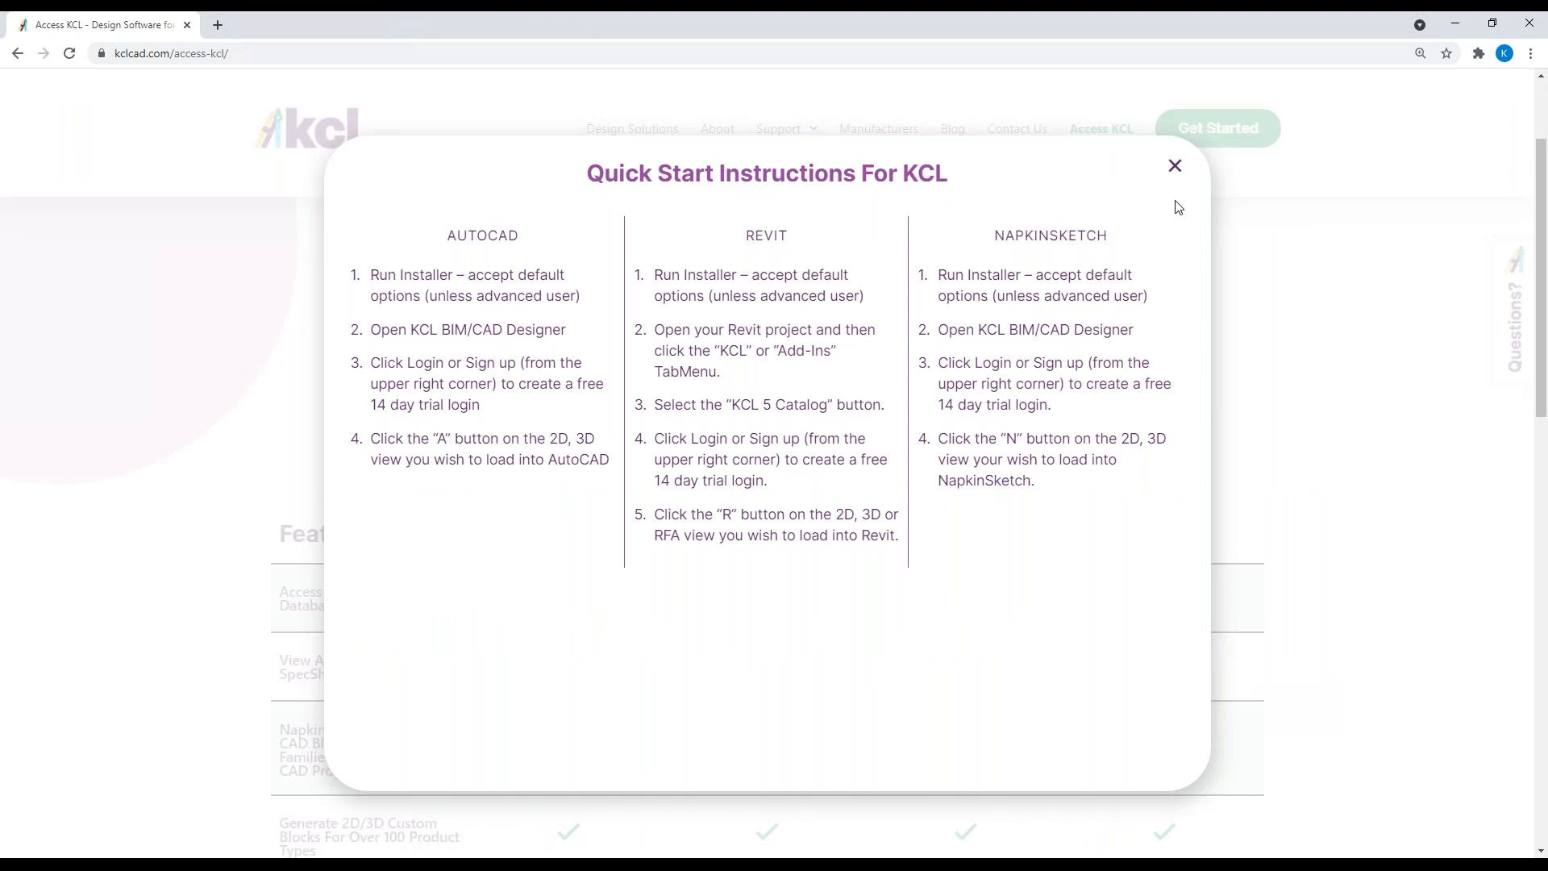
{"action": "left_click", "coordinate": [1175, 166]}
{"action": "left_click", "coordinate": [277, 139]}
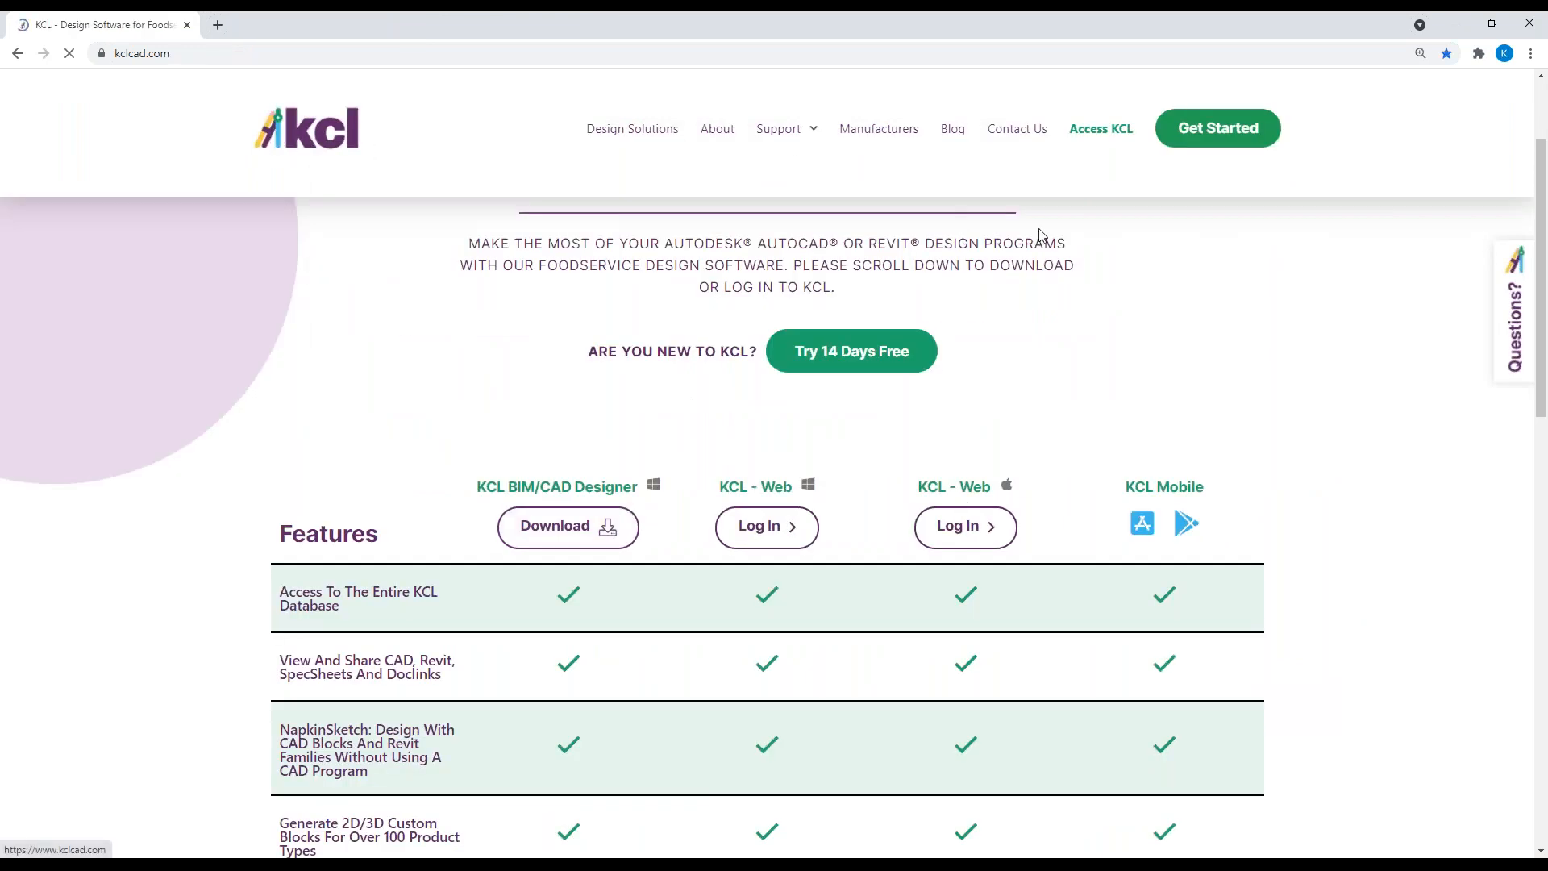